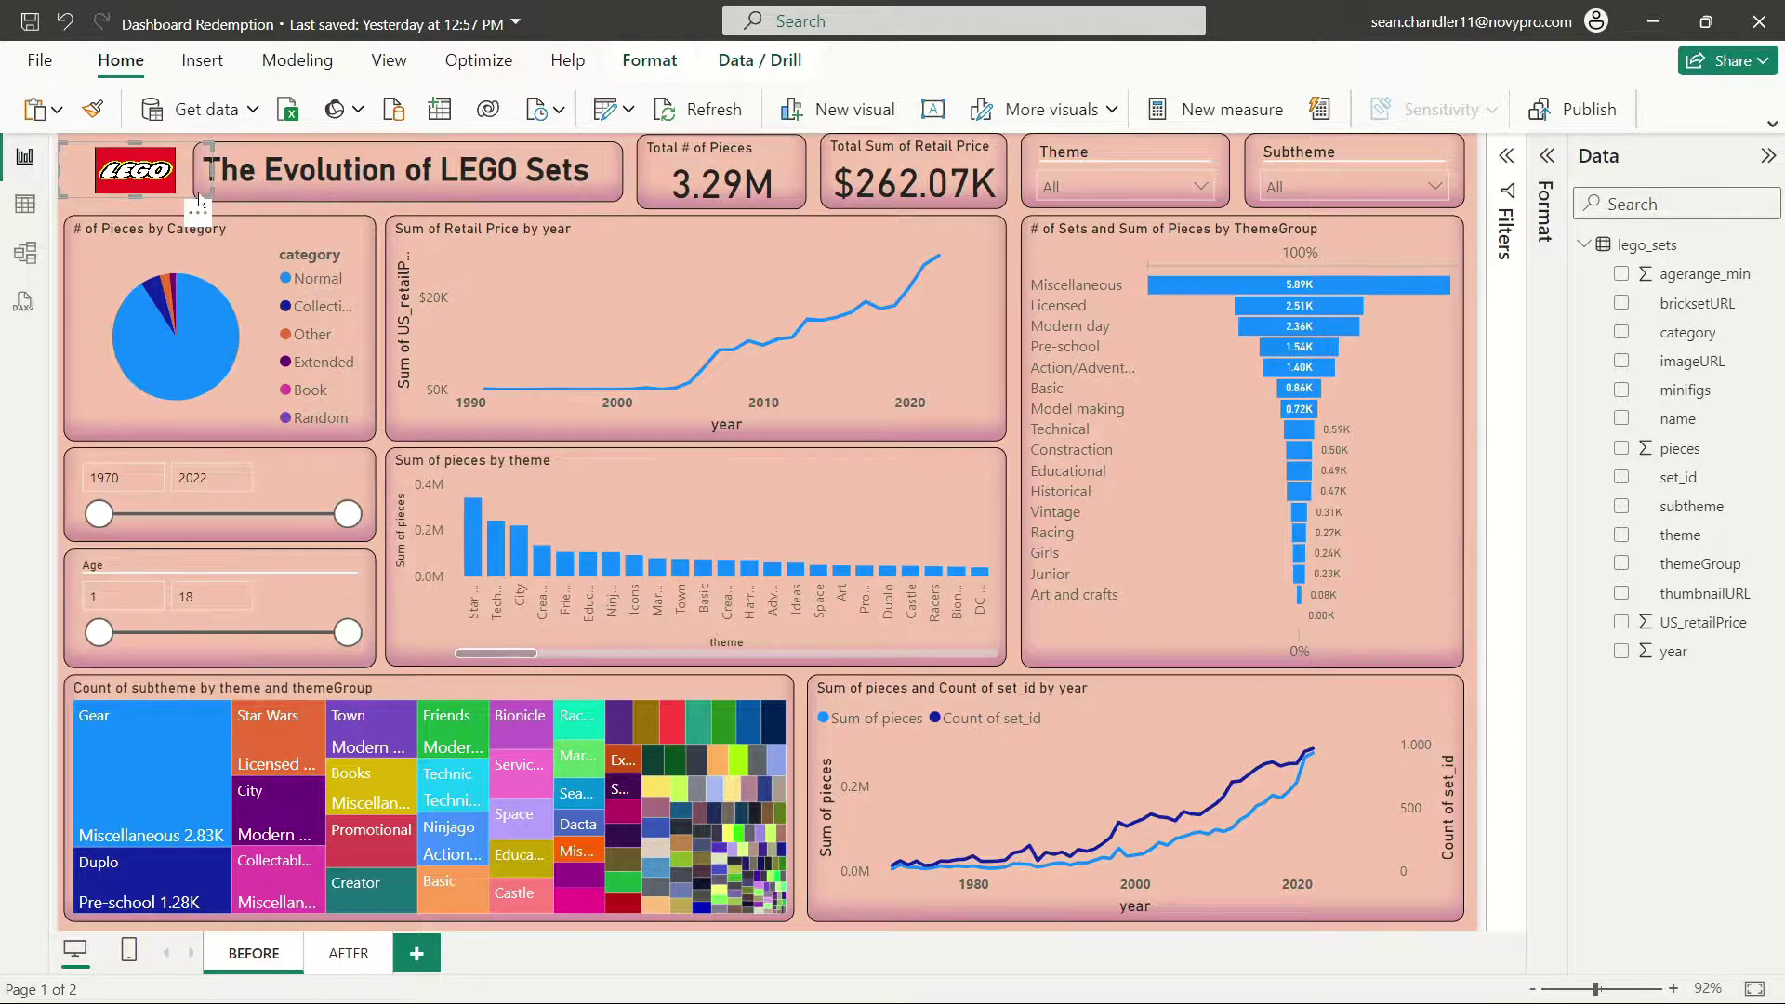
- Narrow the LEGO logo's frame so it fits beside the report title without overlapping it
left_click_drag(203, 191, 156, 200)
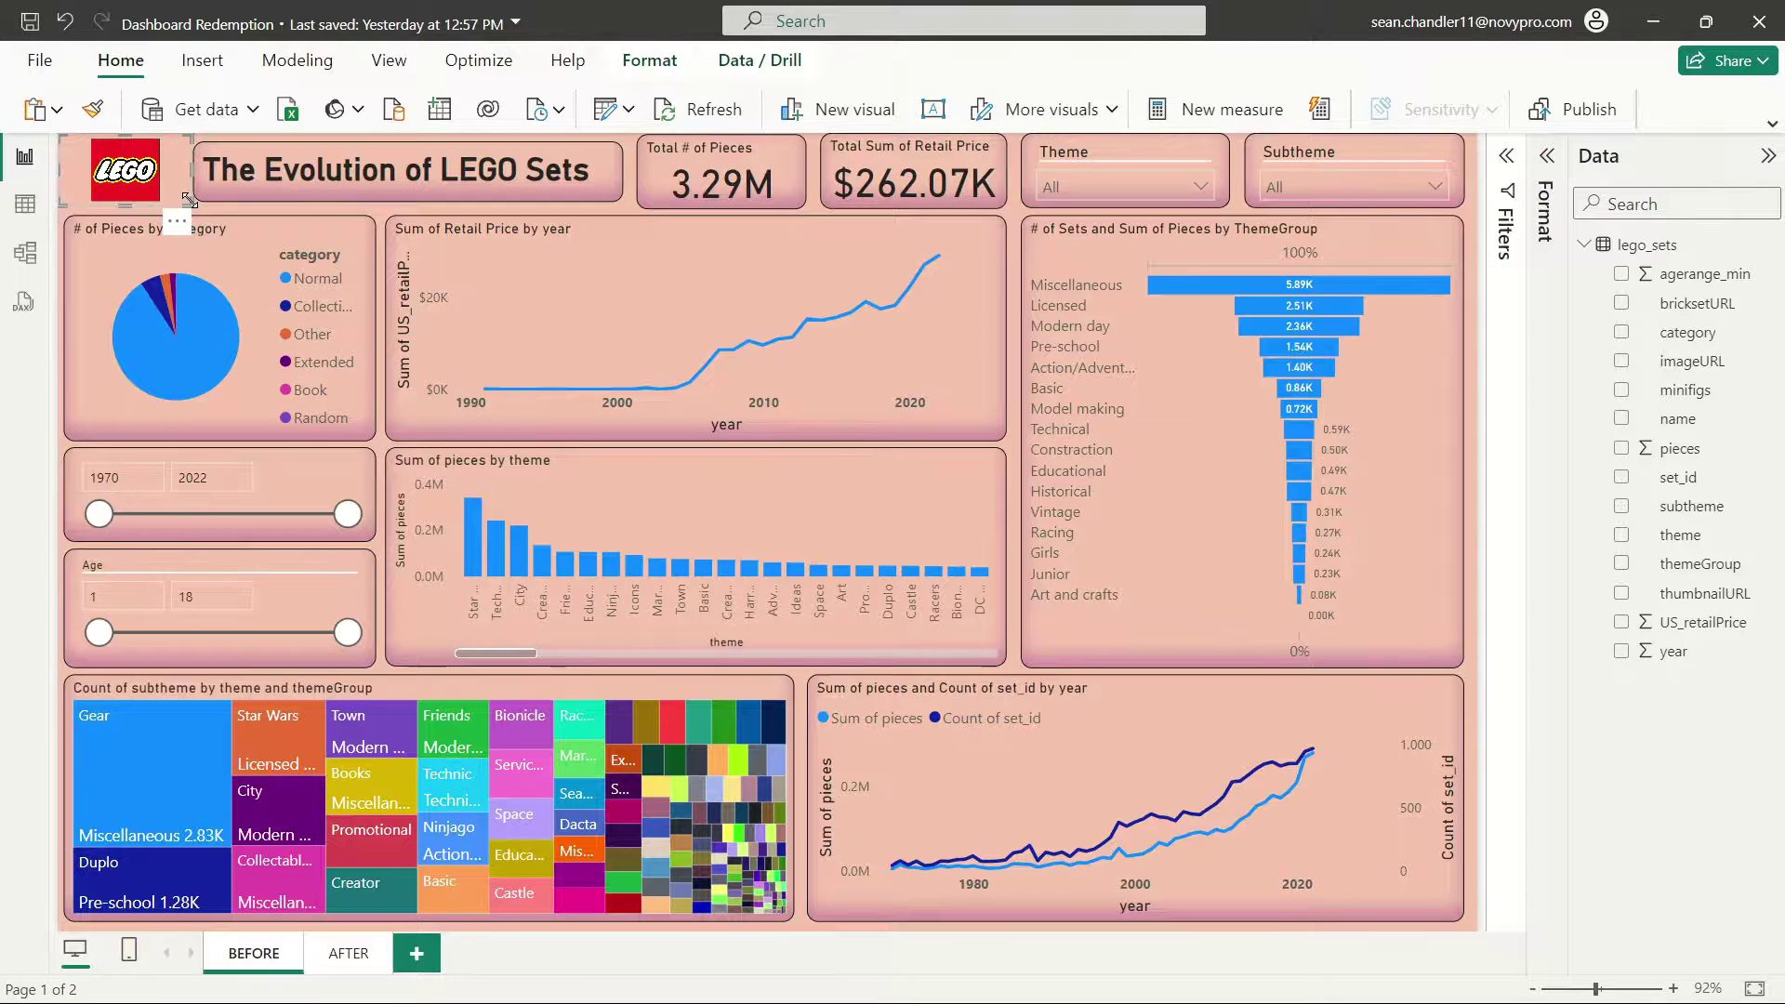
mouse_move(189, 202)
left_mouse_down()
mouse_move(144, 190)
mouse_move(154, 174)
mouse_move(166, 204)
left_mouse_up()
left_click(191, 212)
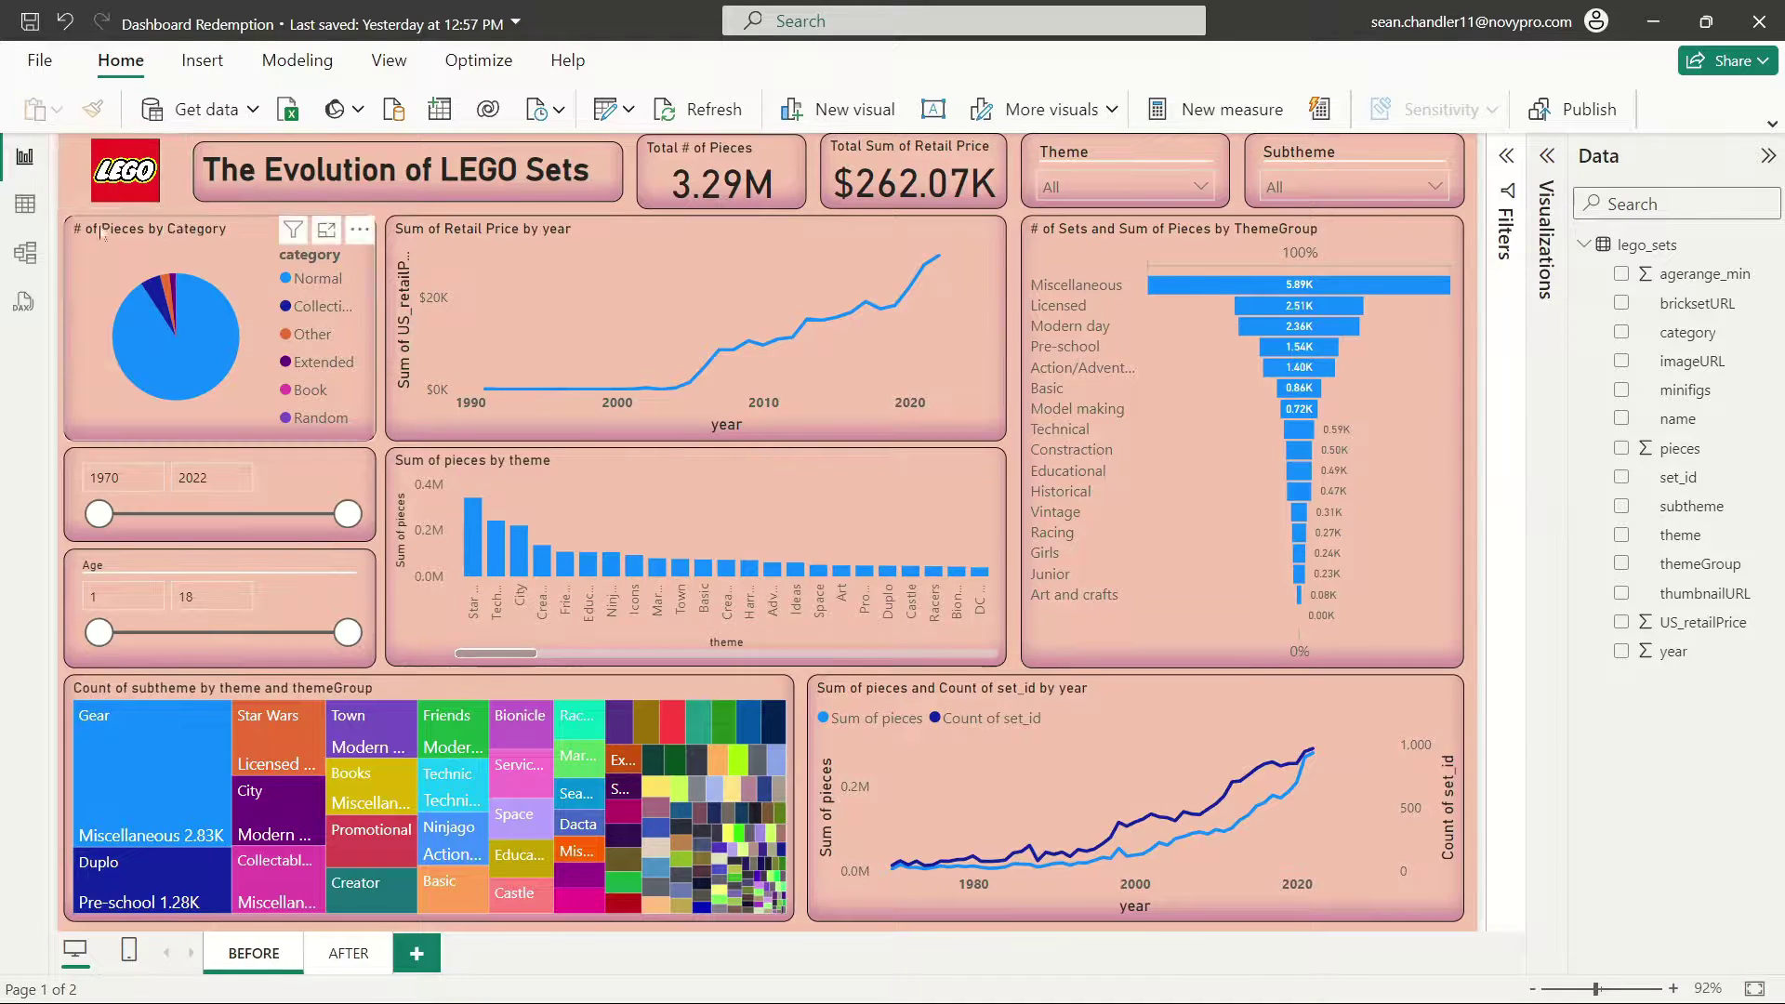
left_click(139, 165)
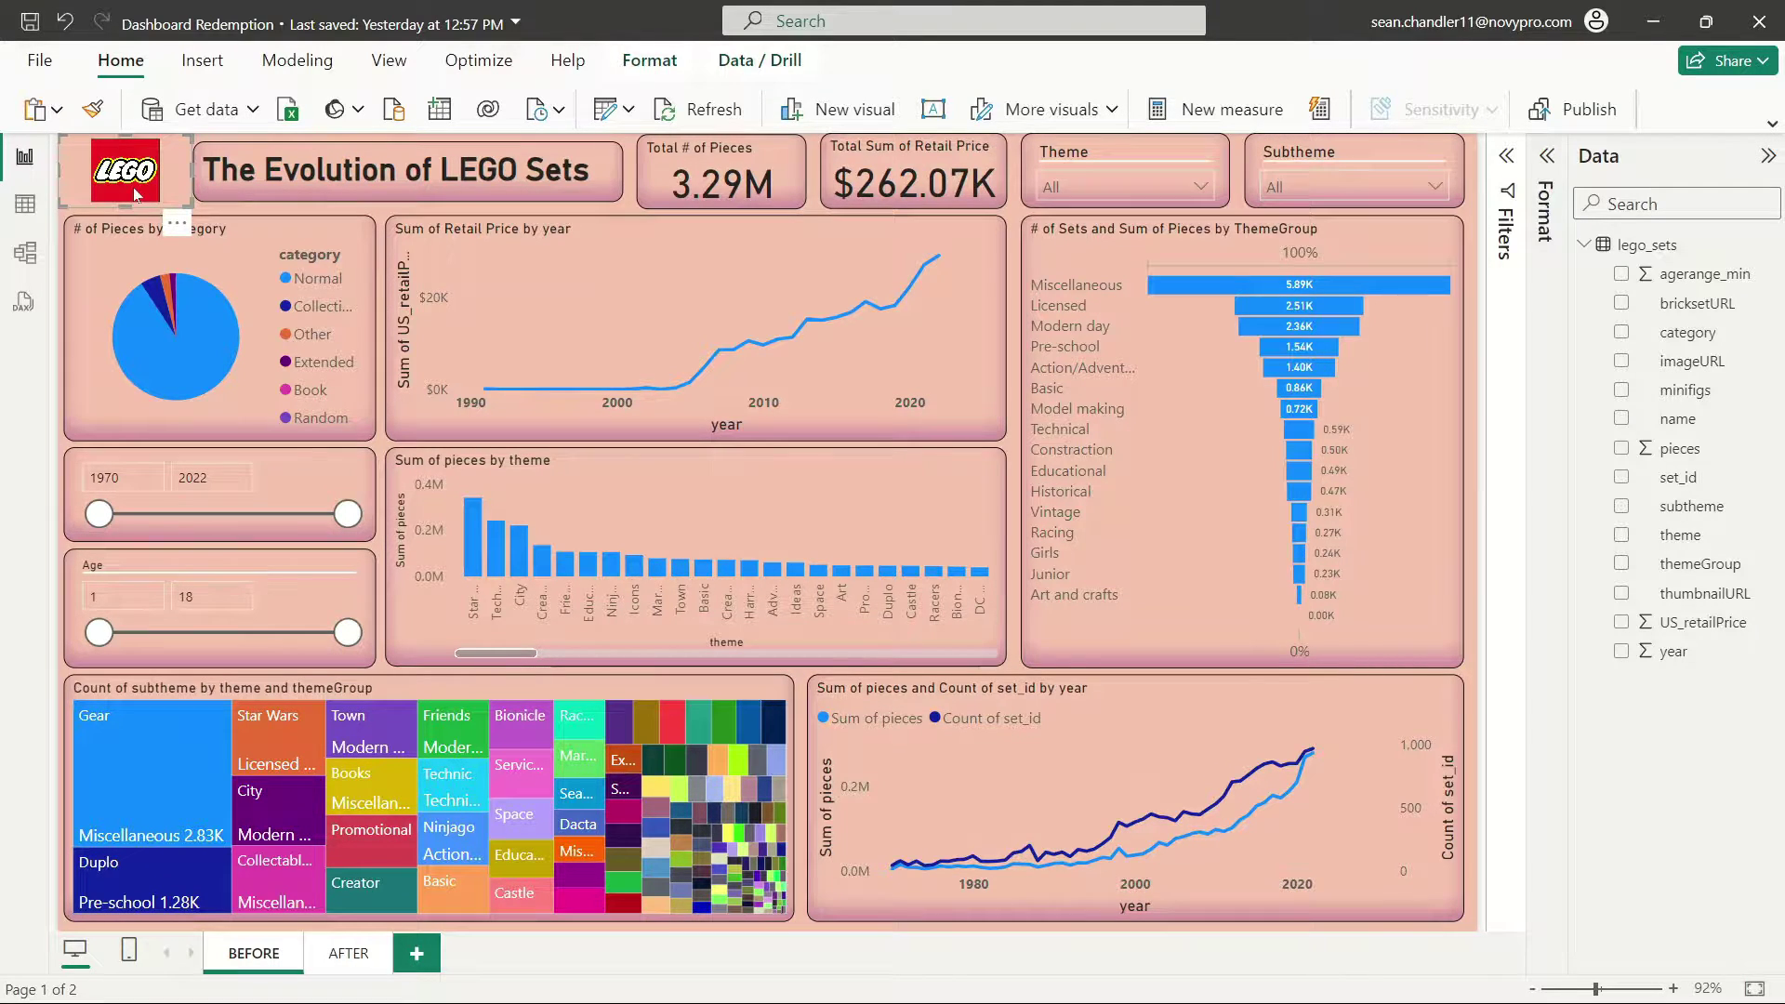
left_click(623, 202)
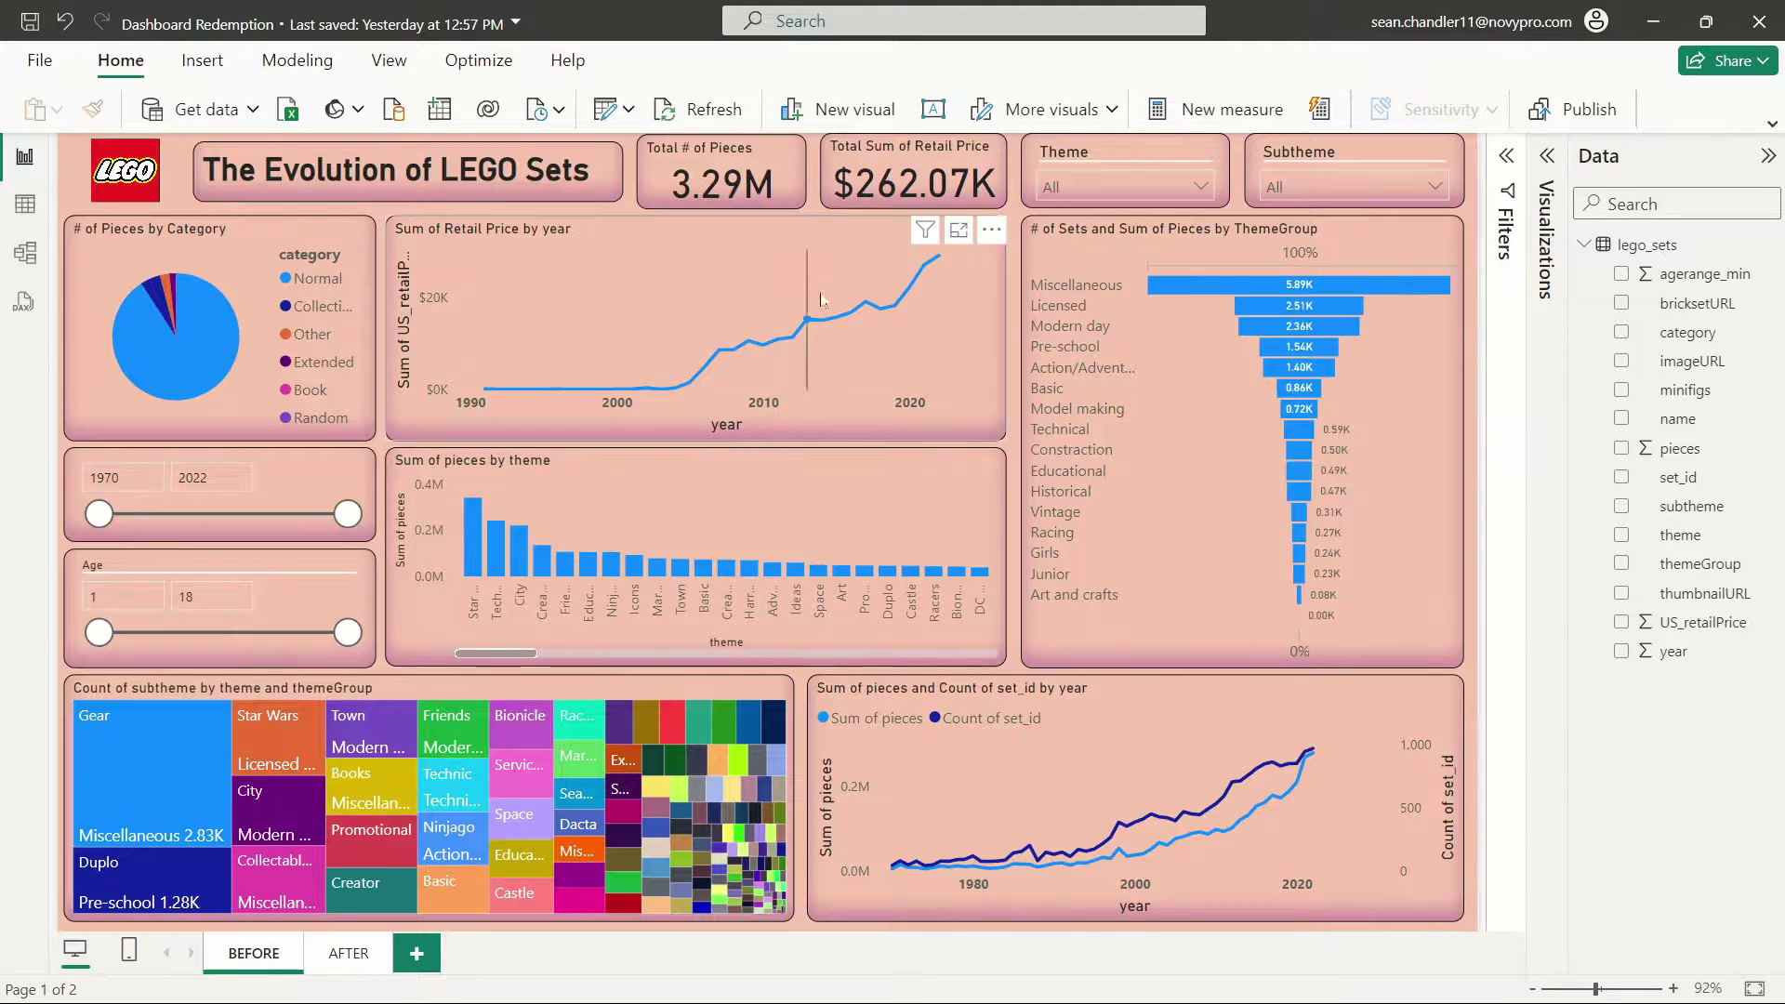
- Review the retail price and pieces line charts by year, and the total pieces and total retail price cards
mouse_move(883, 391)
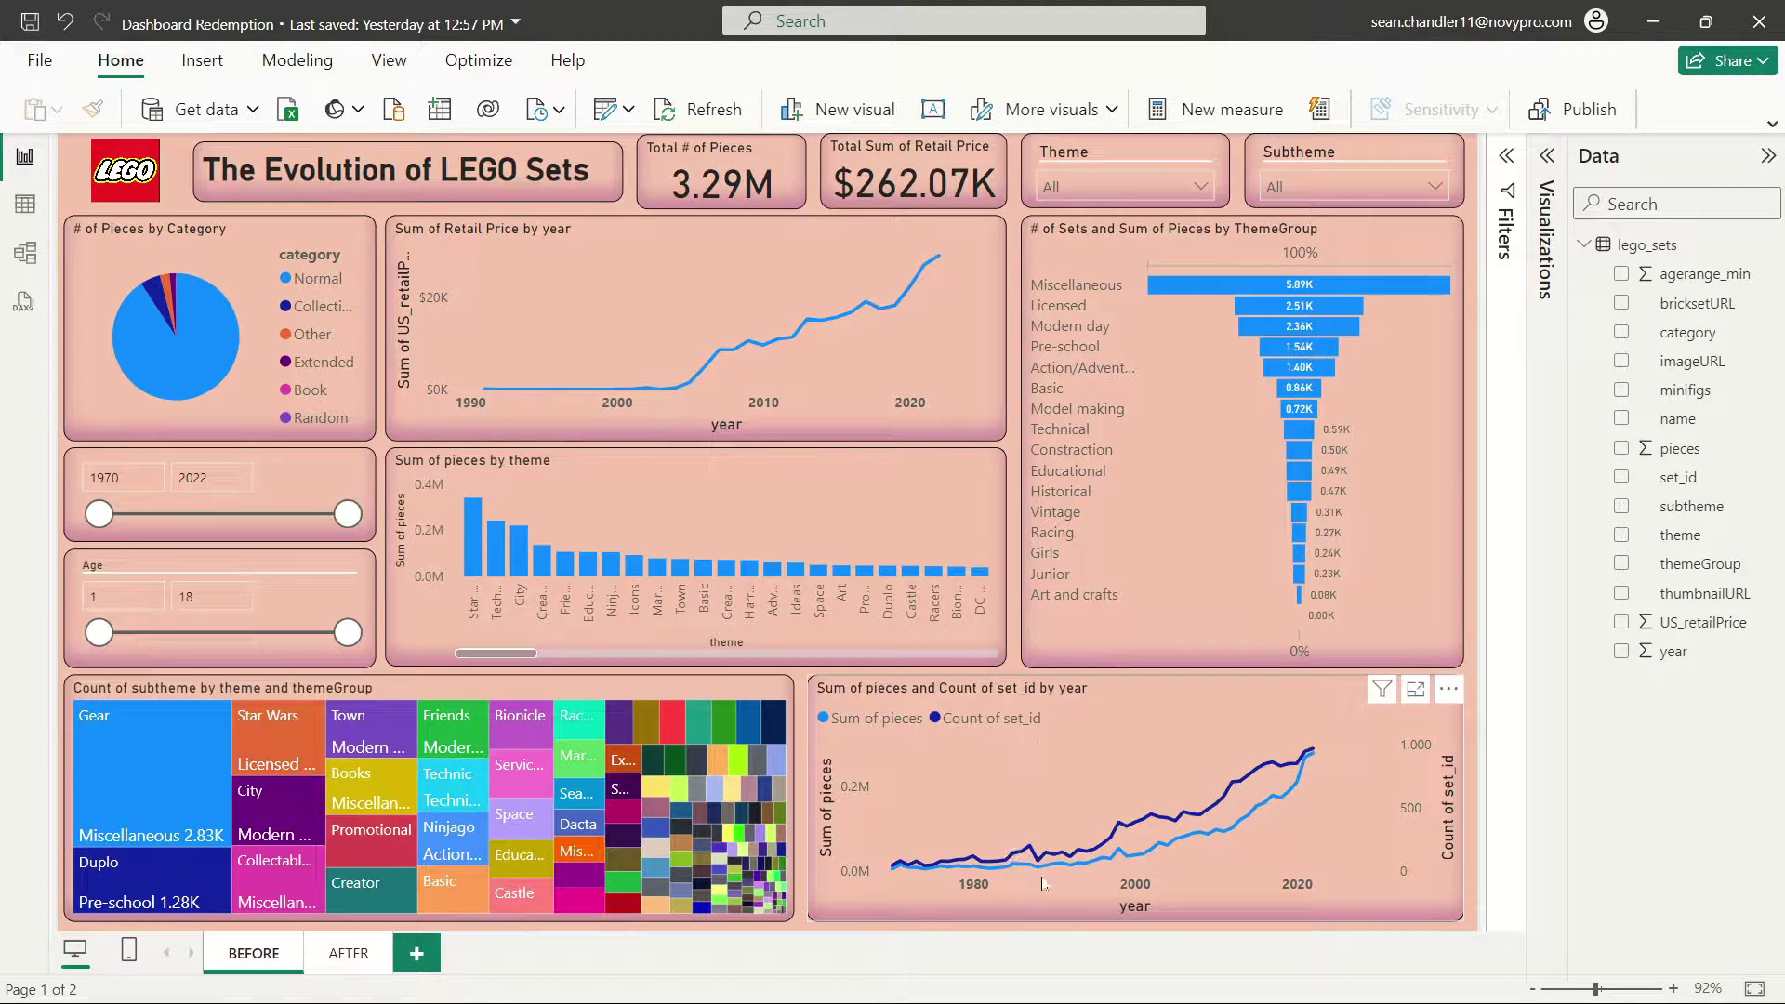
mouse_move(1153, 832)
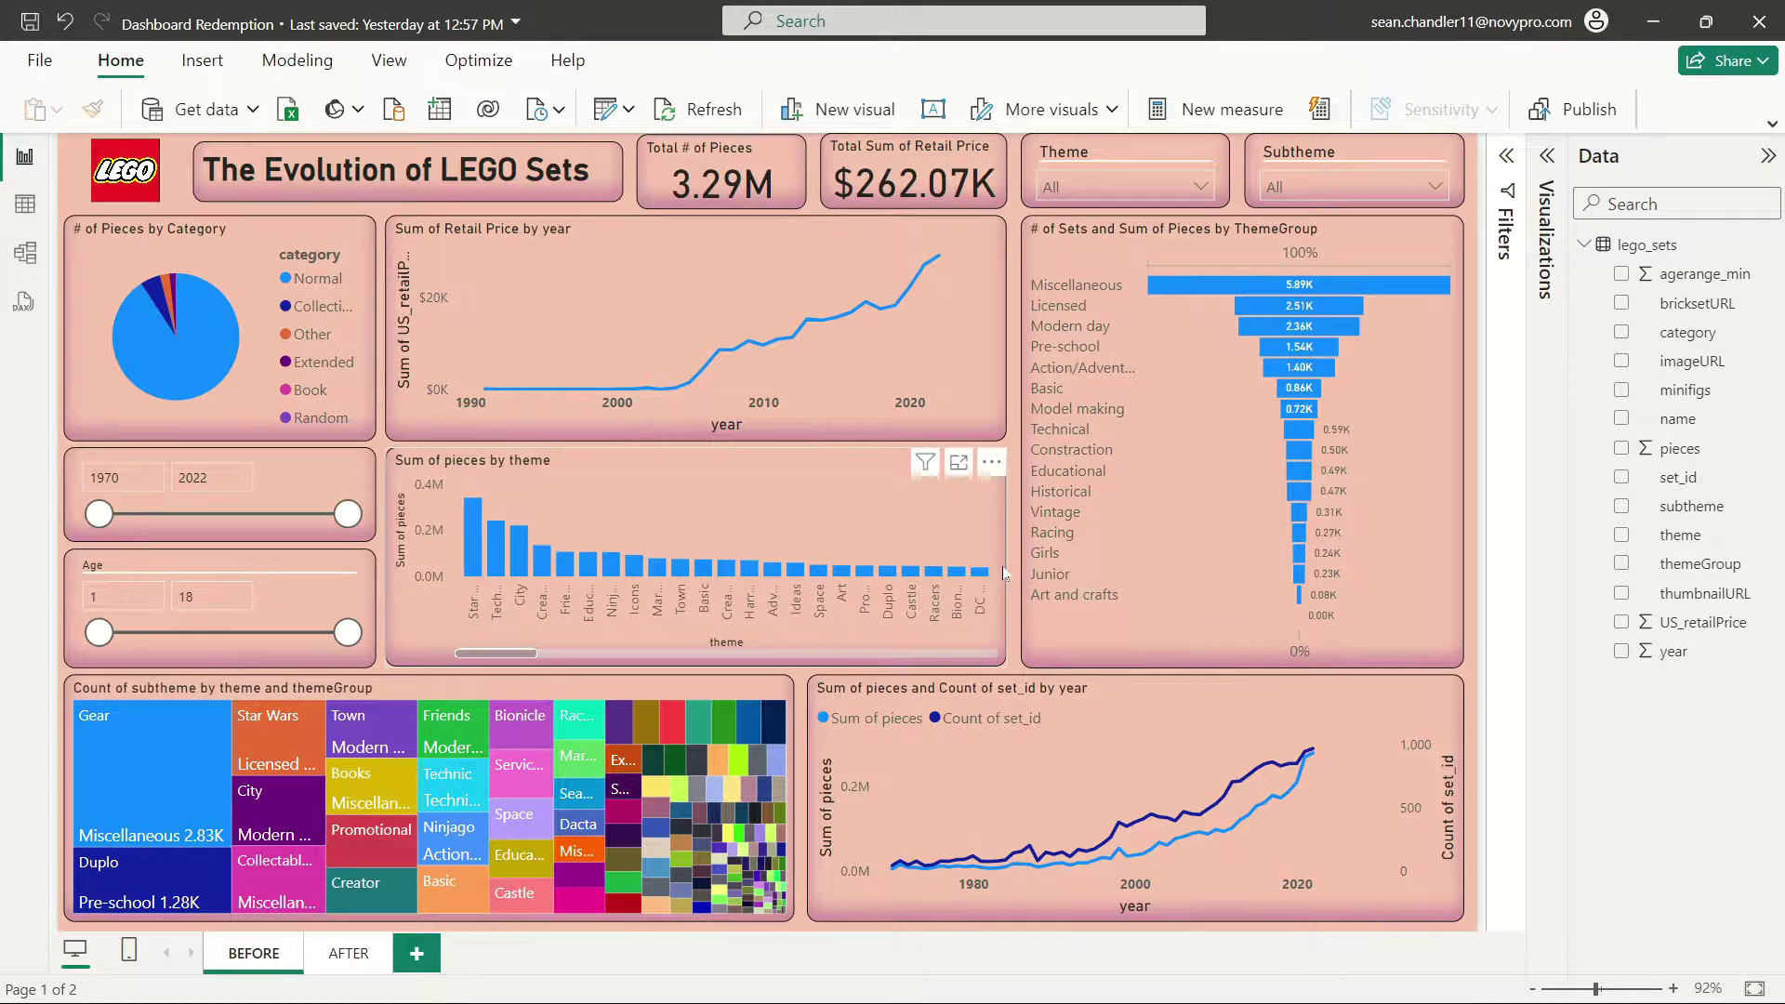
left_click(687, 194)
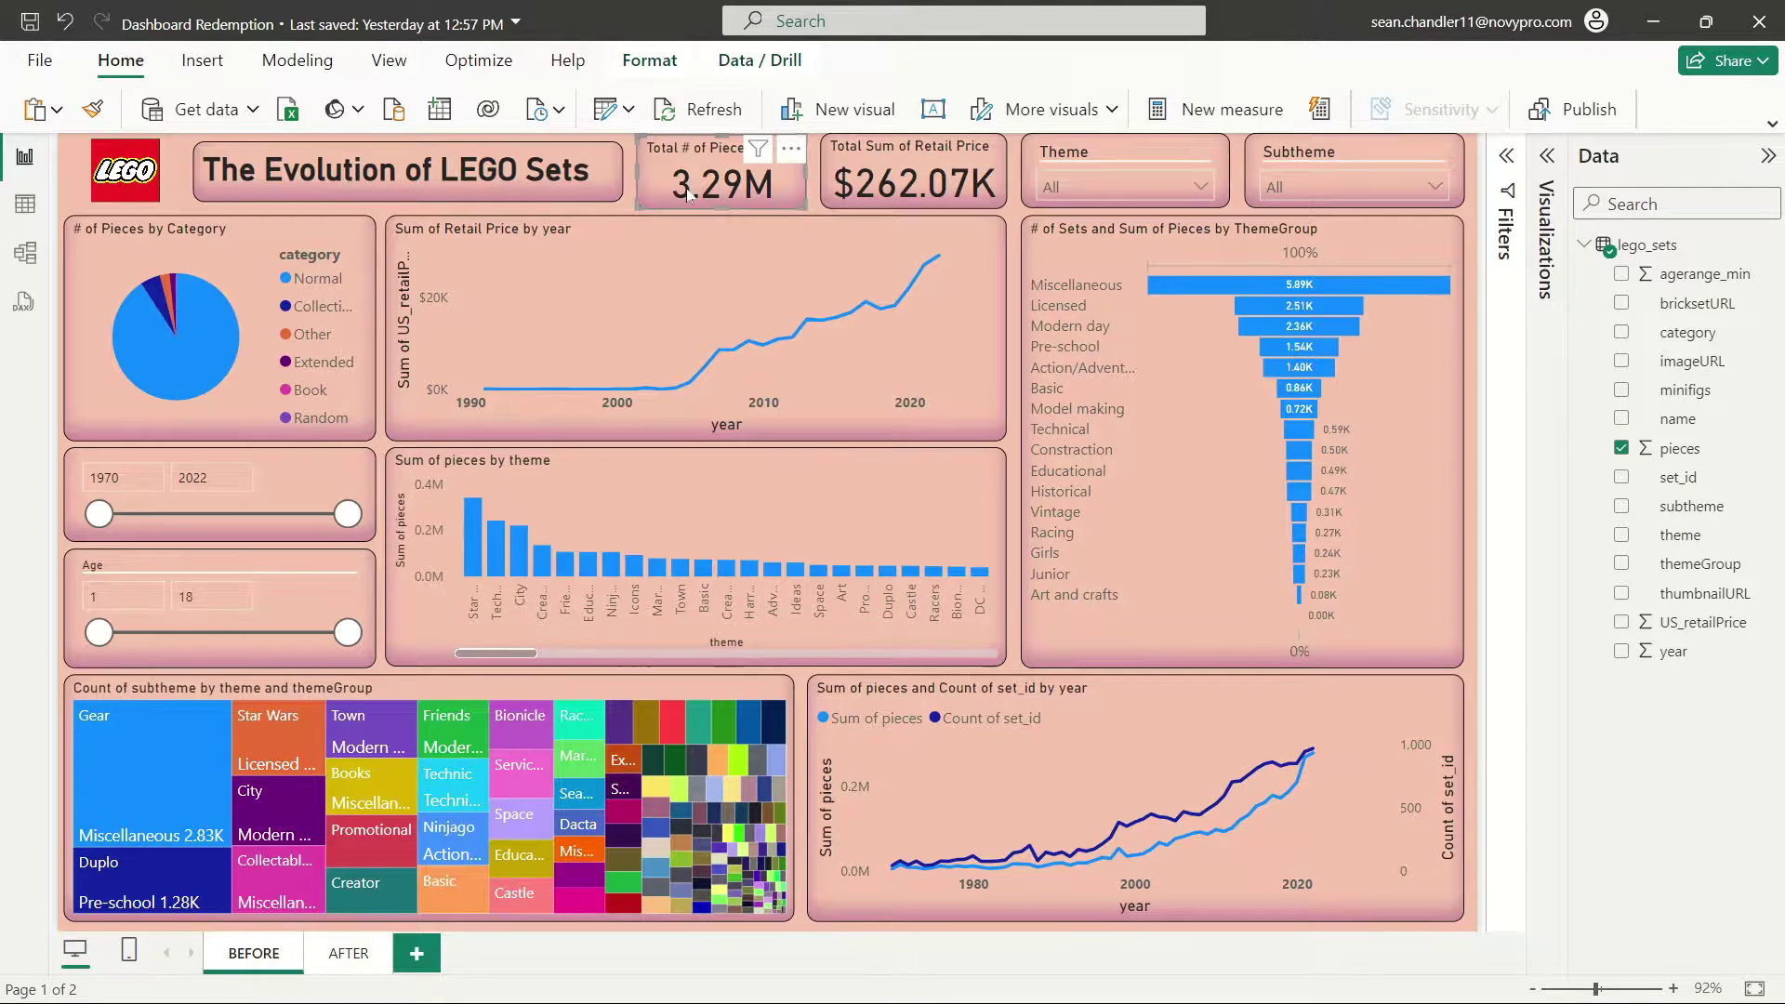
left_click(972, 172)
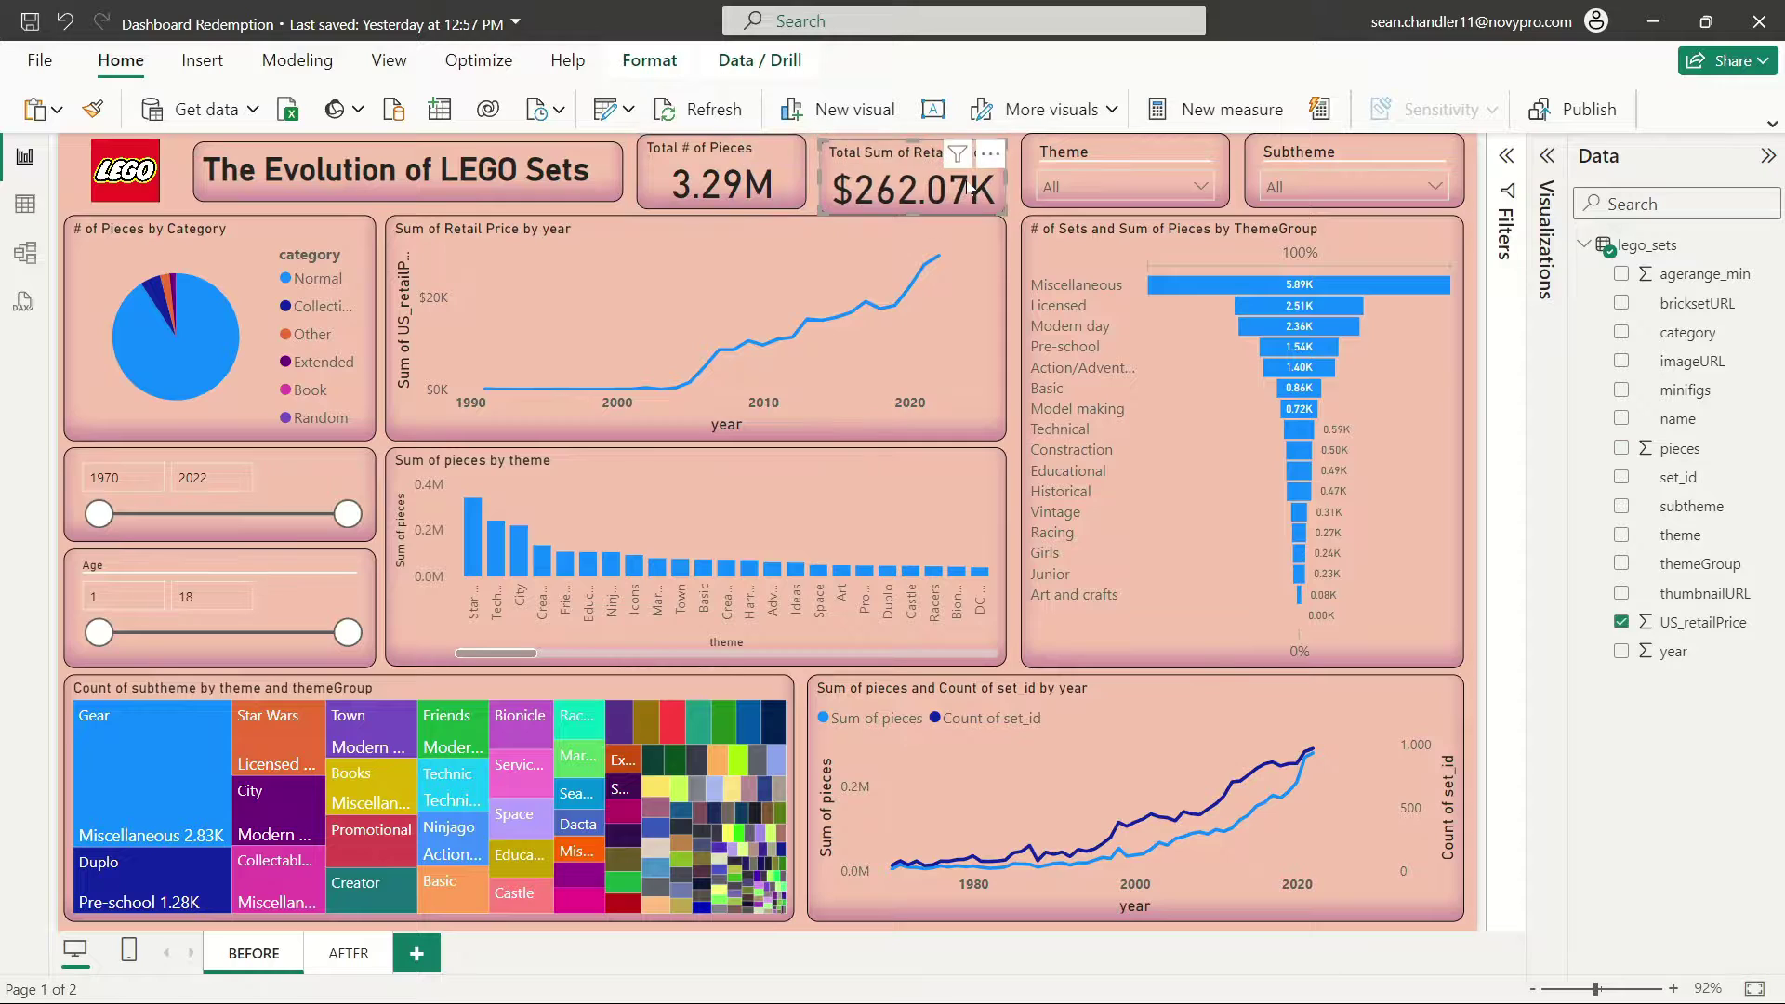
left_click(1009, 244)
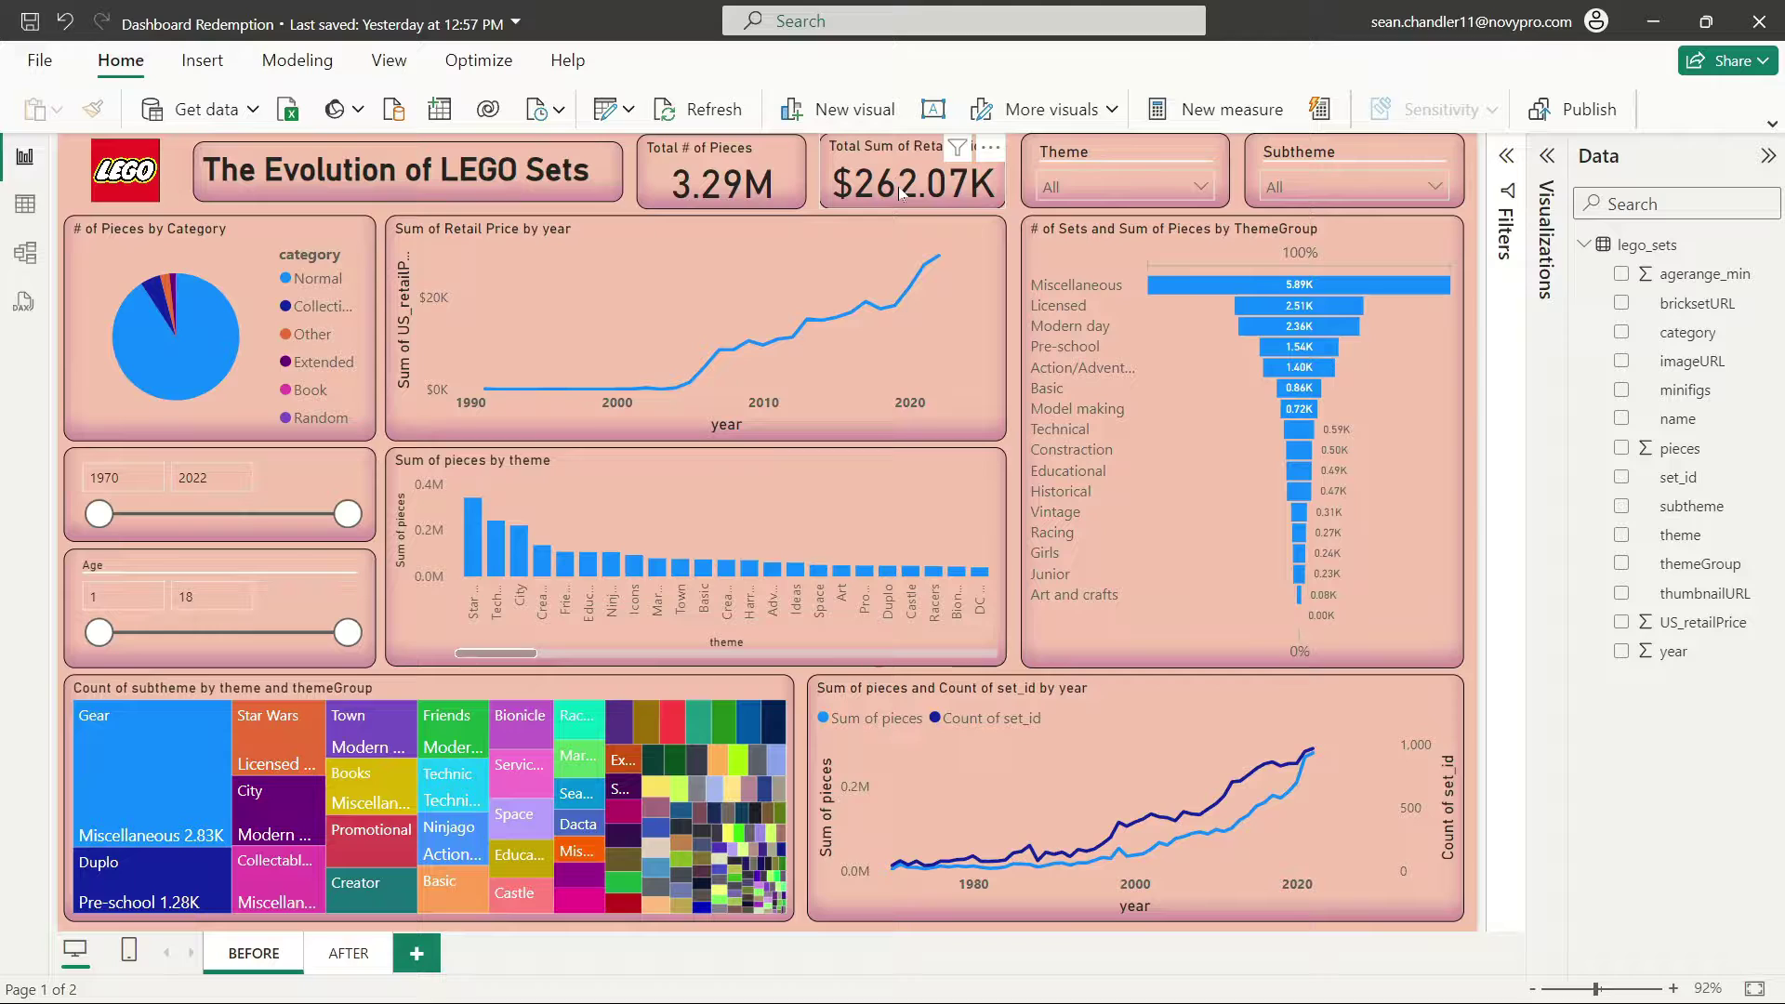
- Inspect the US_retailPrice column and its distinct values in the lego_sets table data, and return to the report
left_click(26, 203)
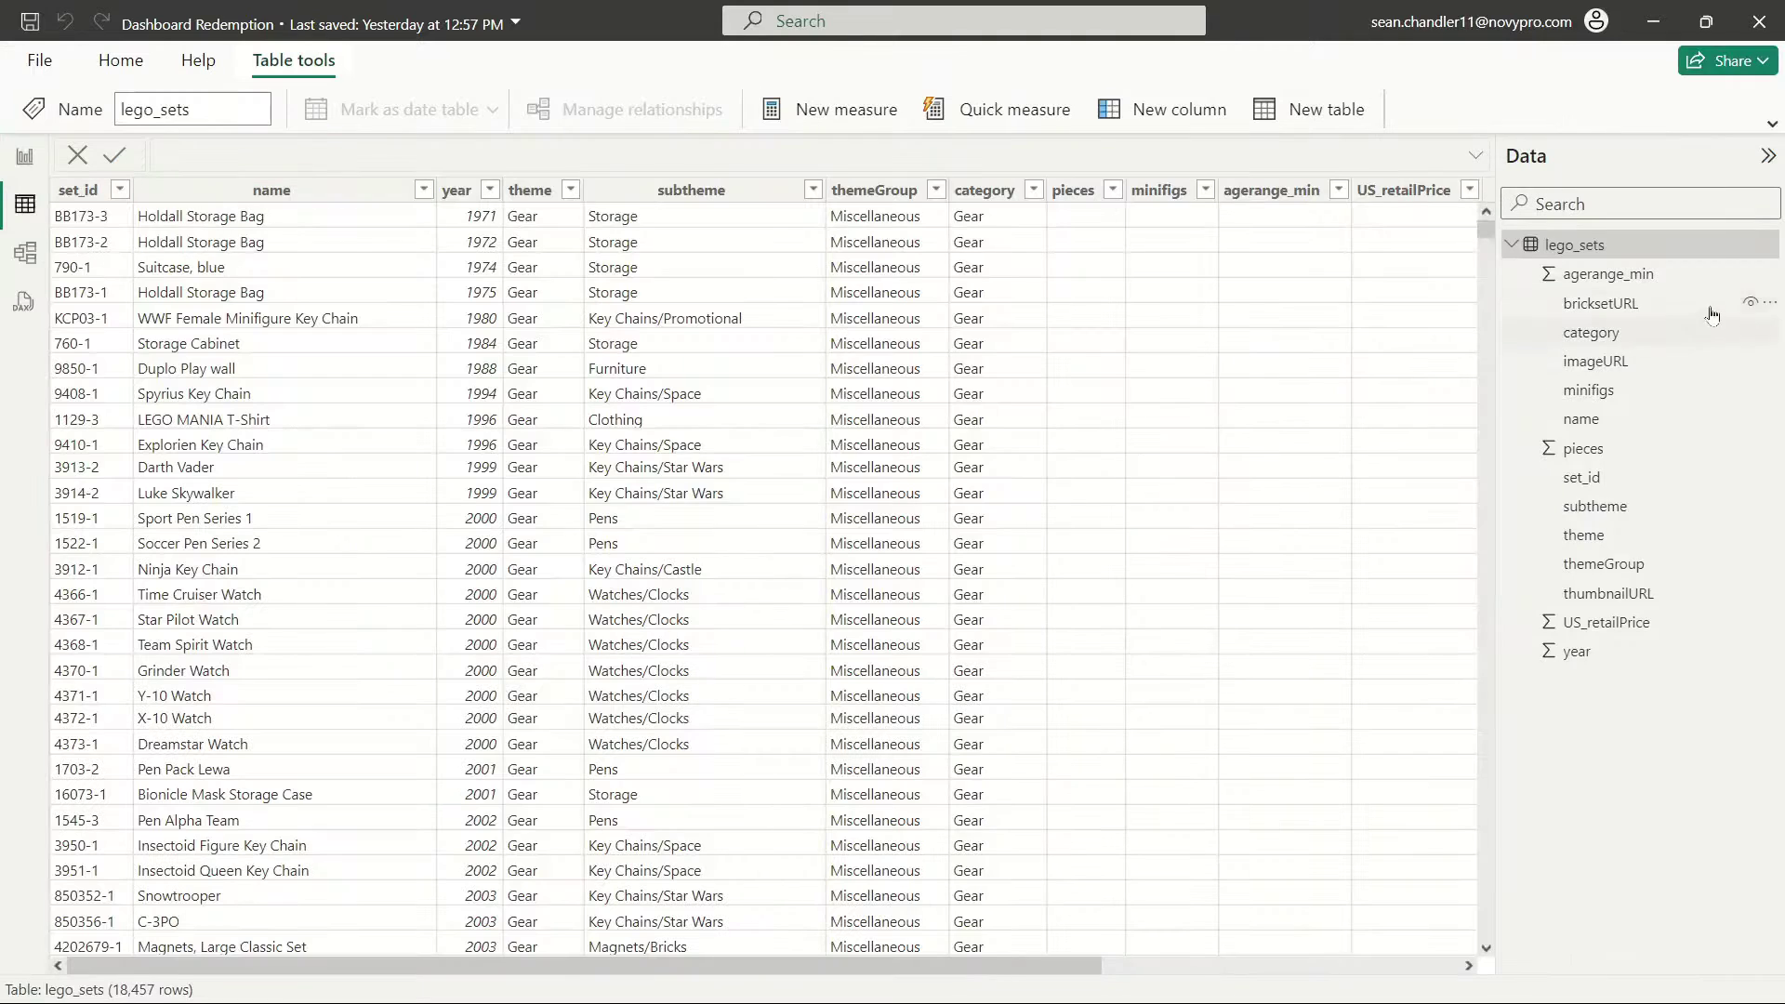
left_click(1608, 623)
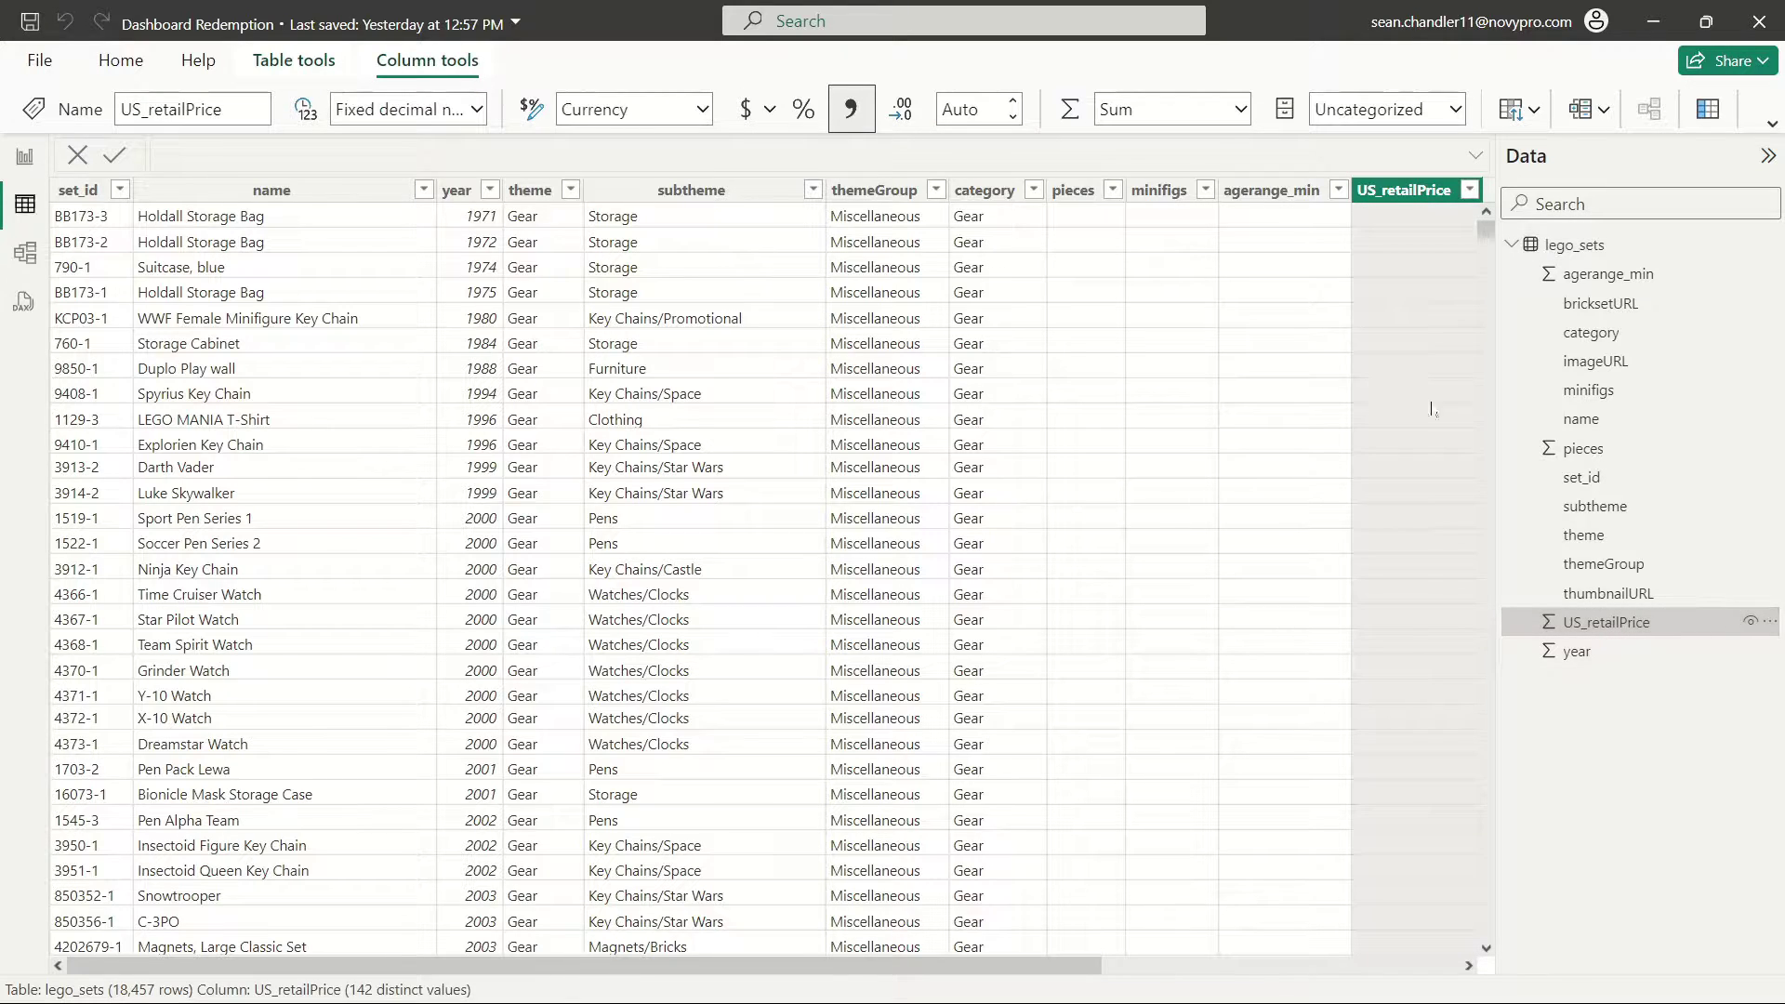
left_click(1469, 190)
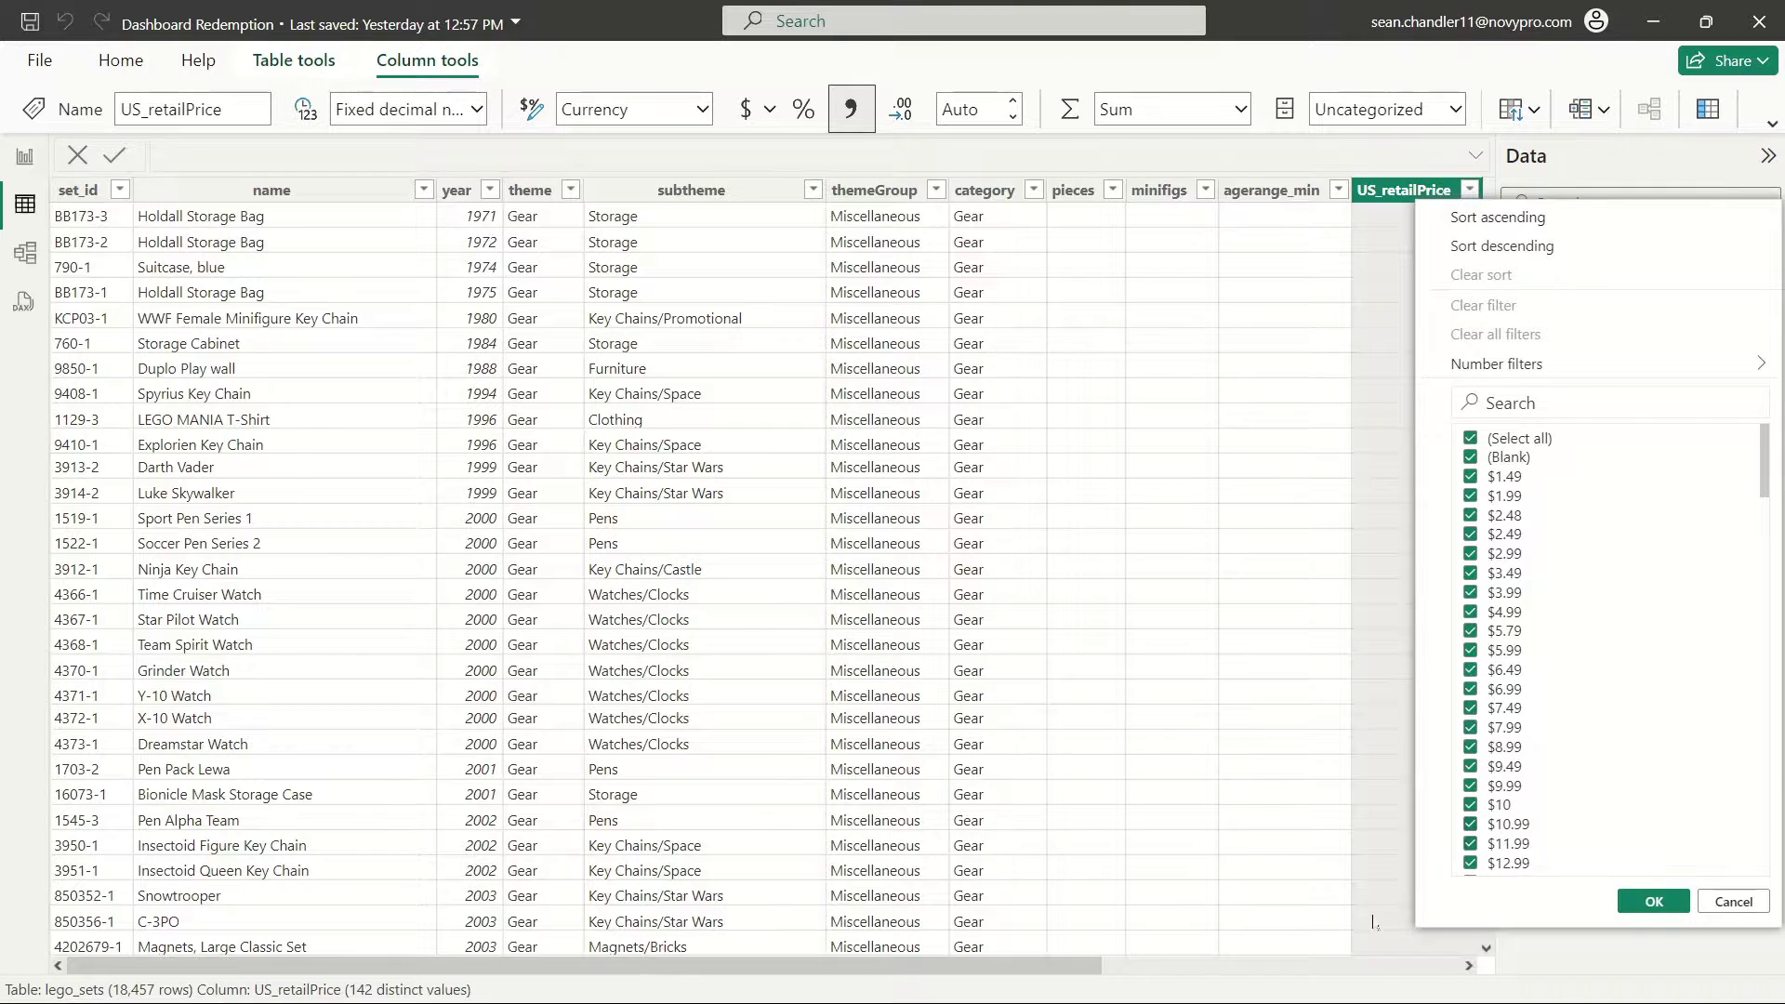
left_click(1734, 902)
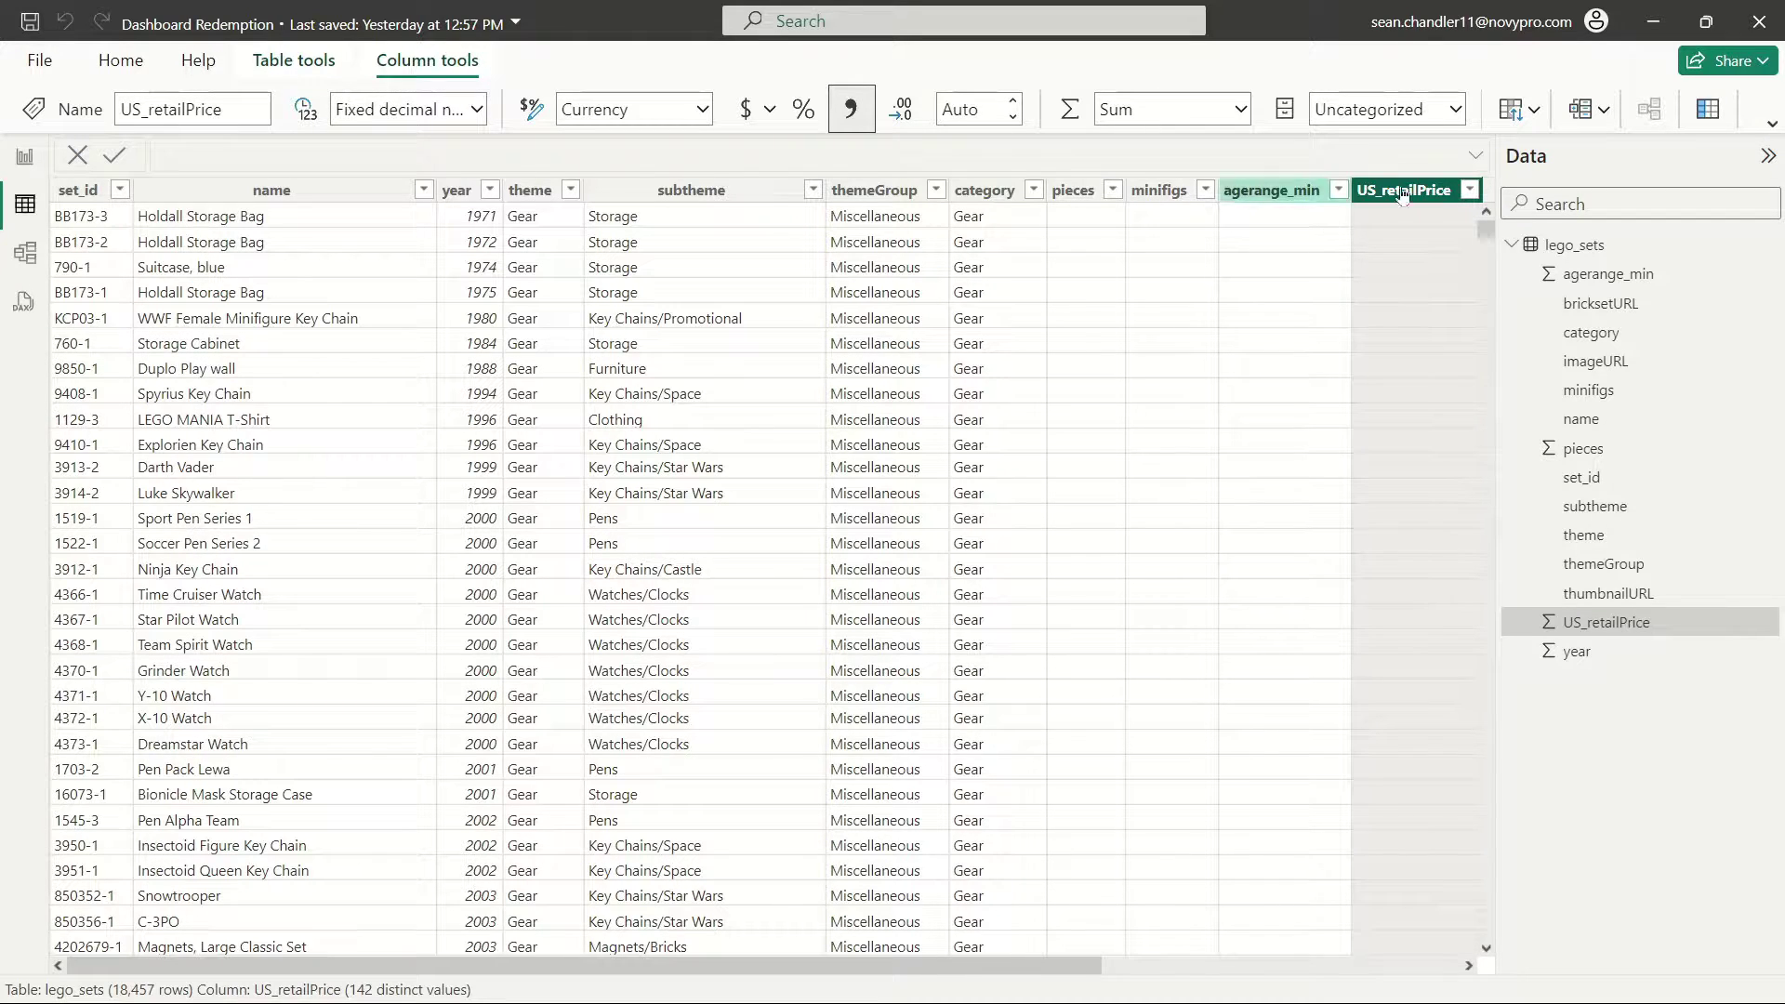
scroll(1086, 976, "right", 3)
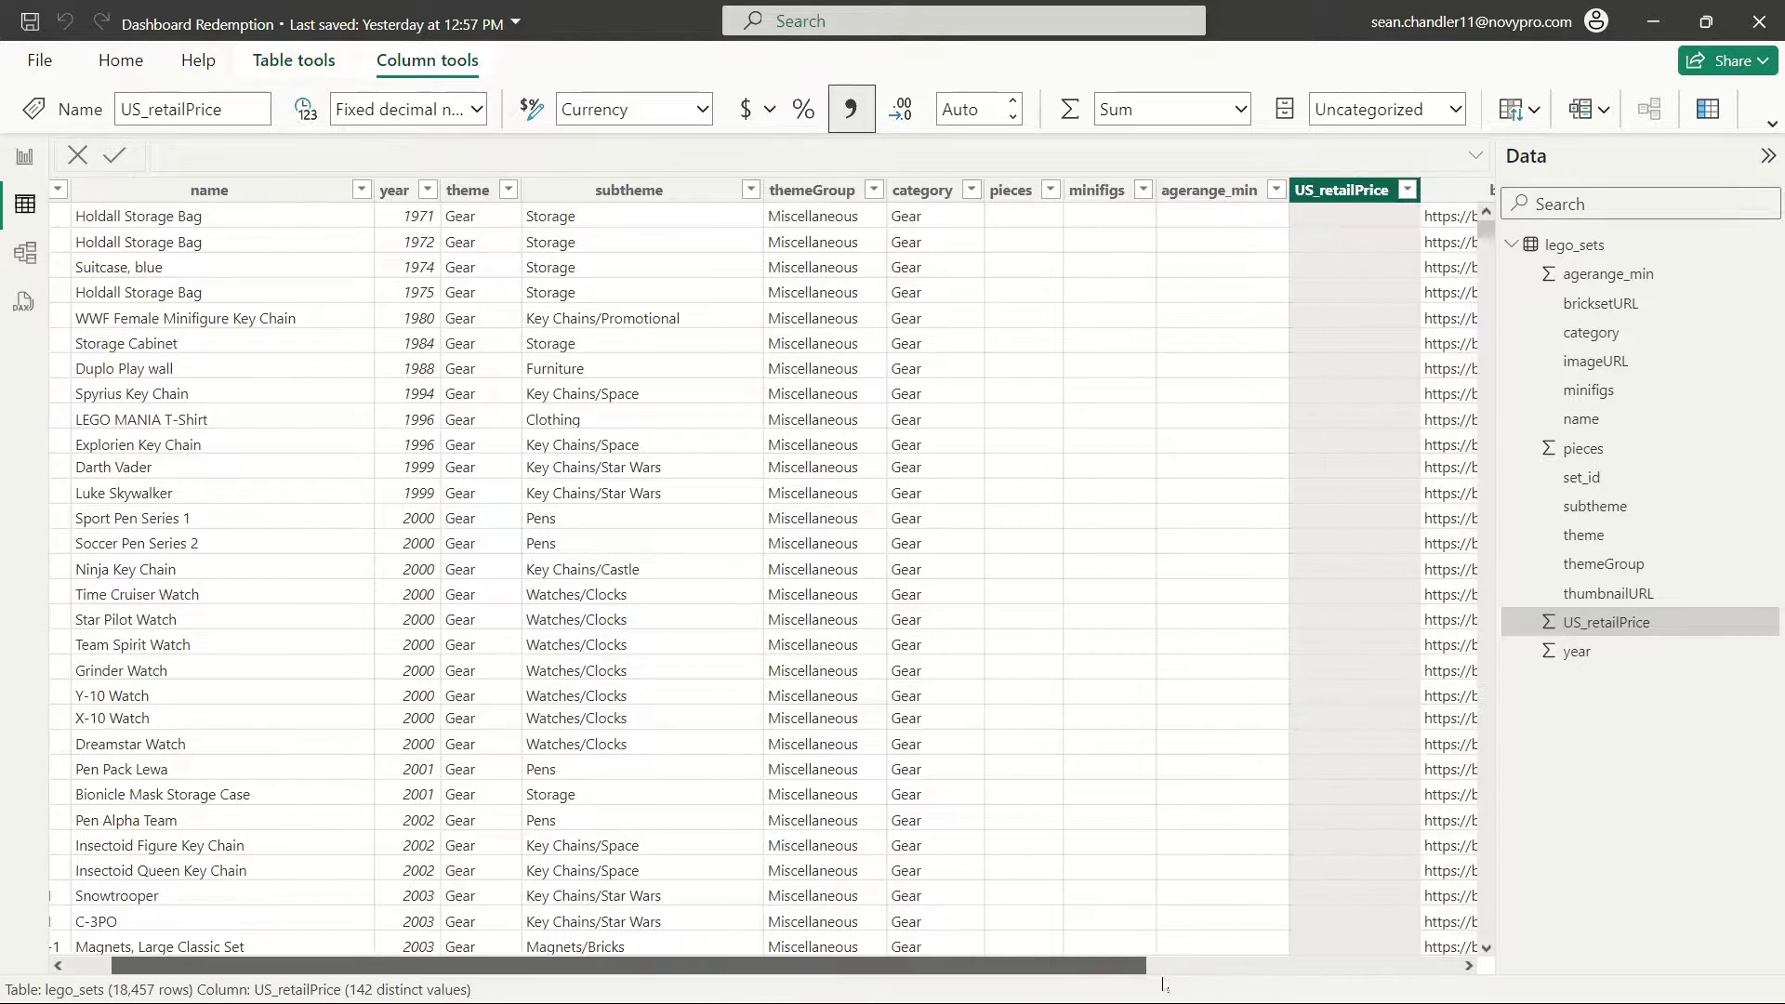
scroll(1492, 244, "down", 1)
left_click_drag(1493, 246, 1548, 183)
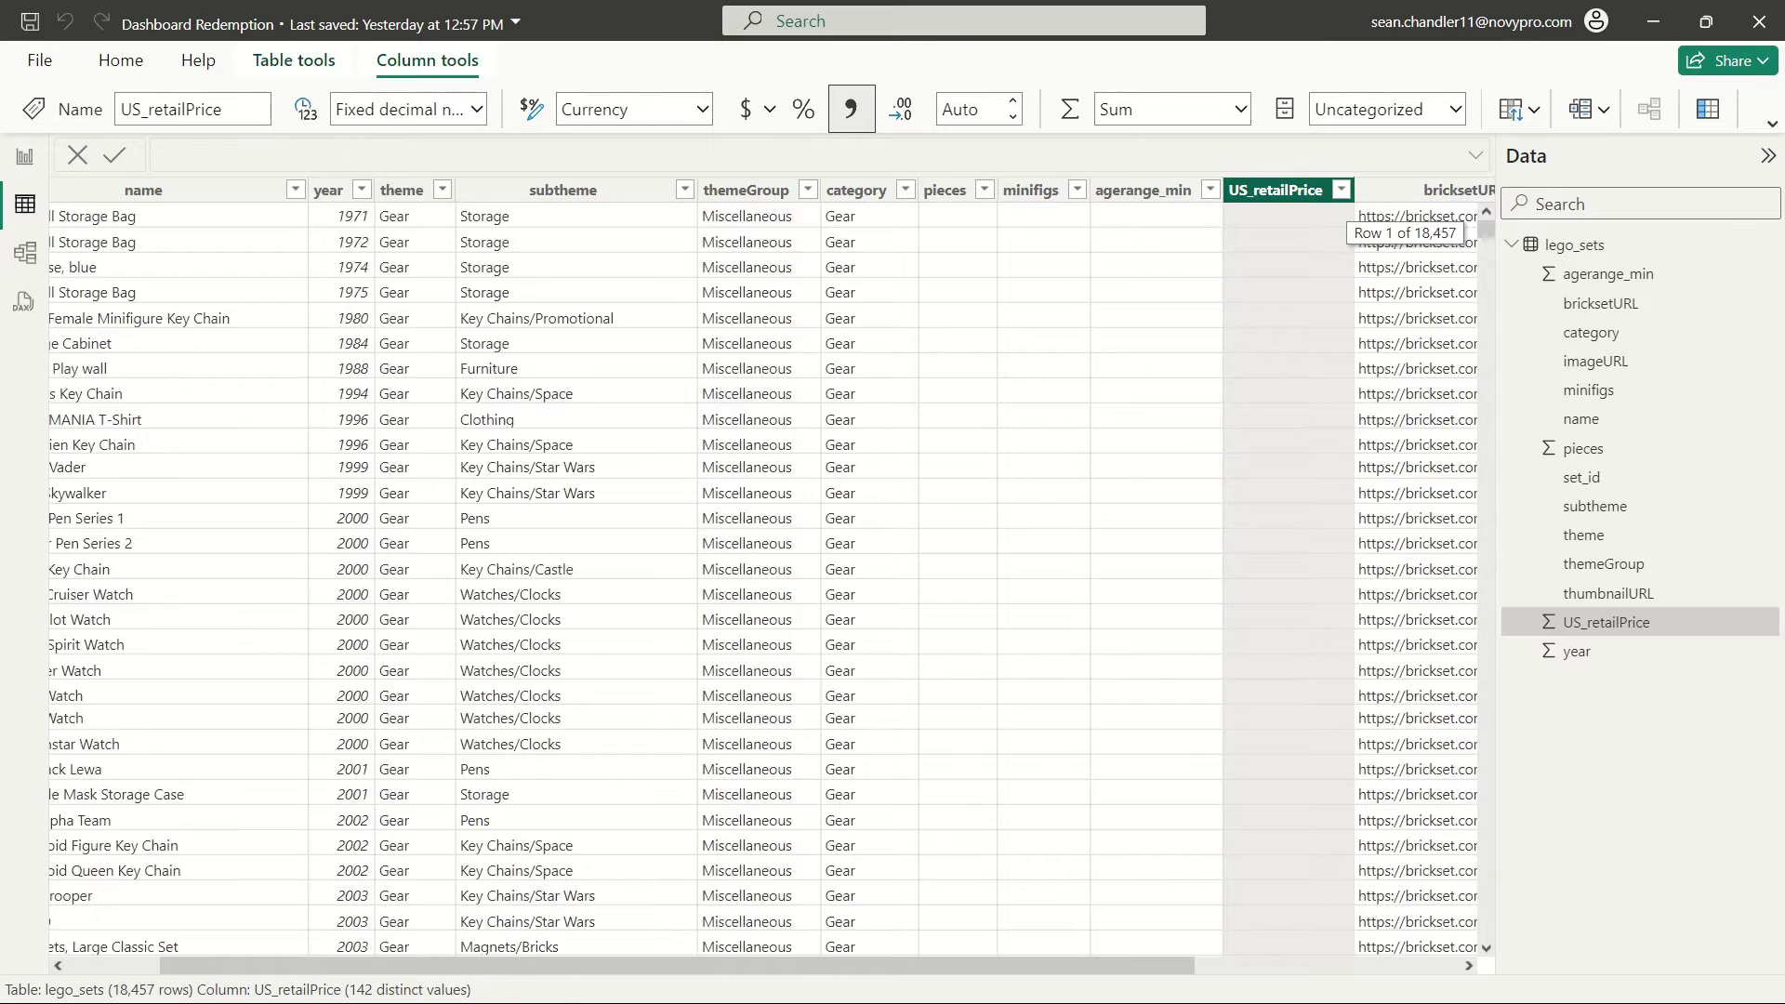
left_click(25, 156)
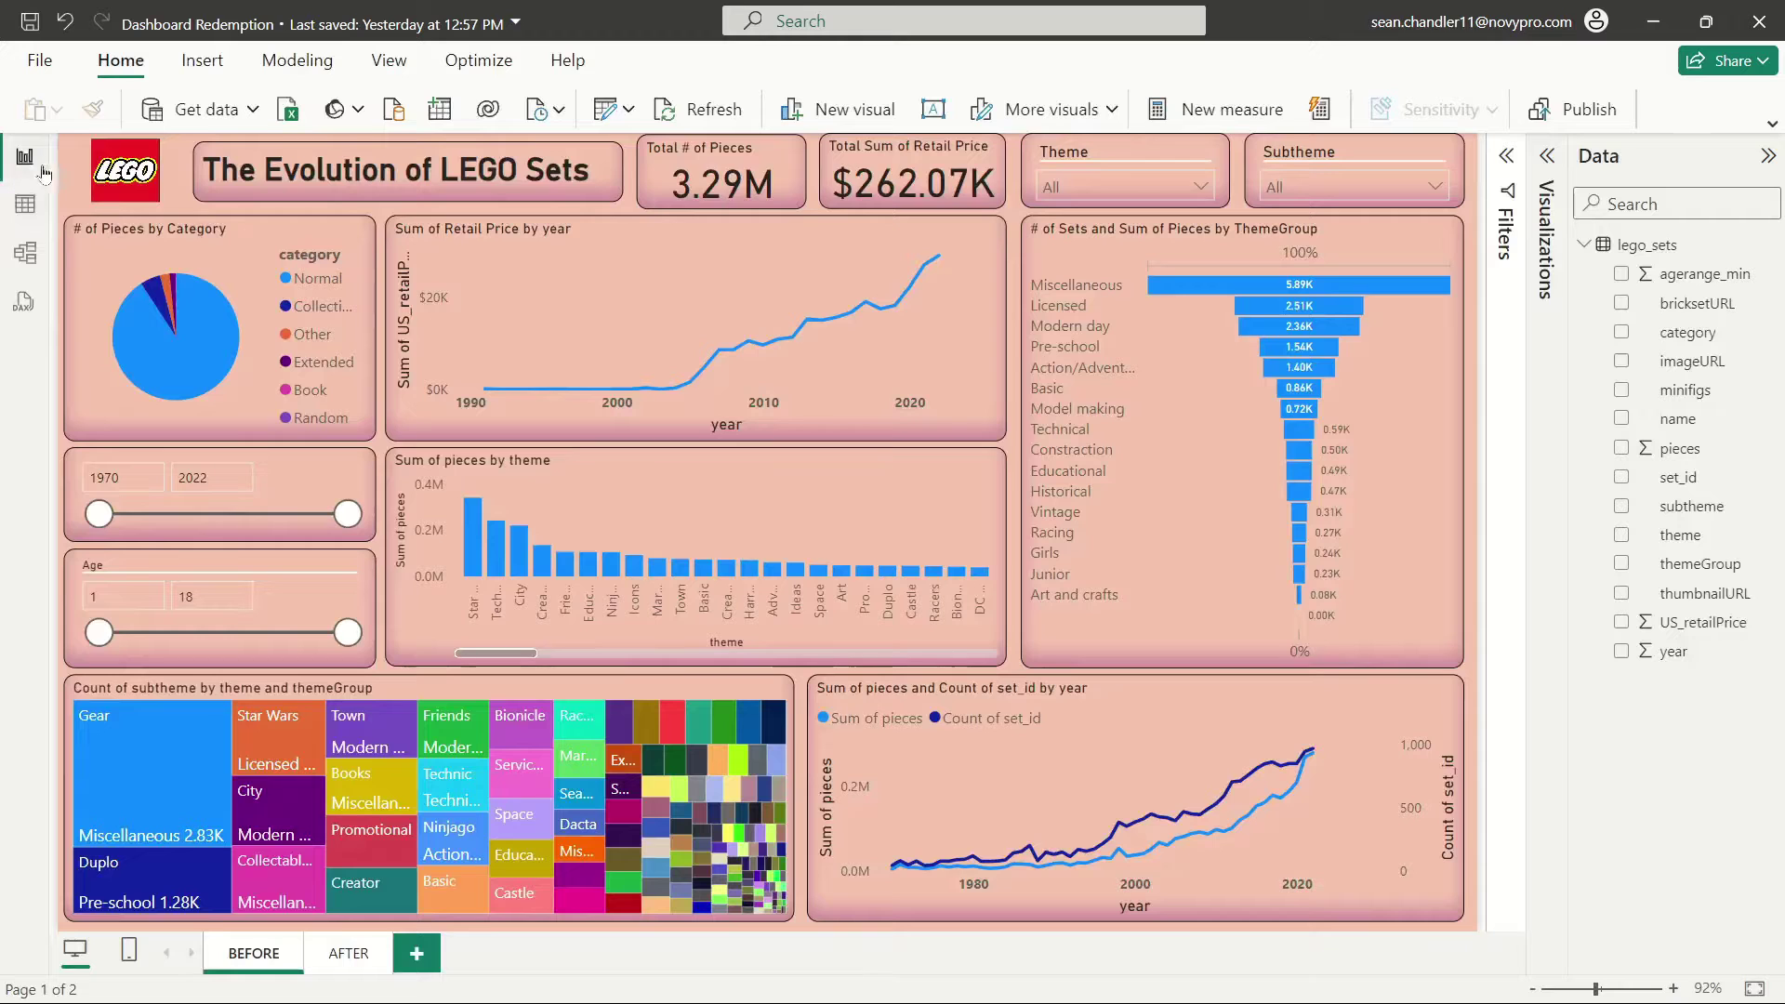
- Examine the total retail price card and the start and end fields of the year and Age range slicers
left_click(897, 181)
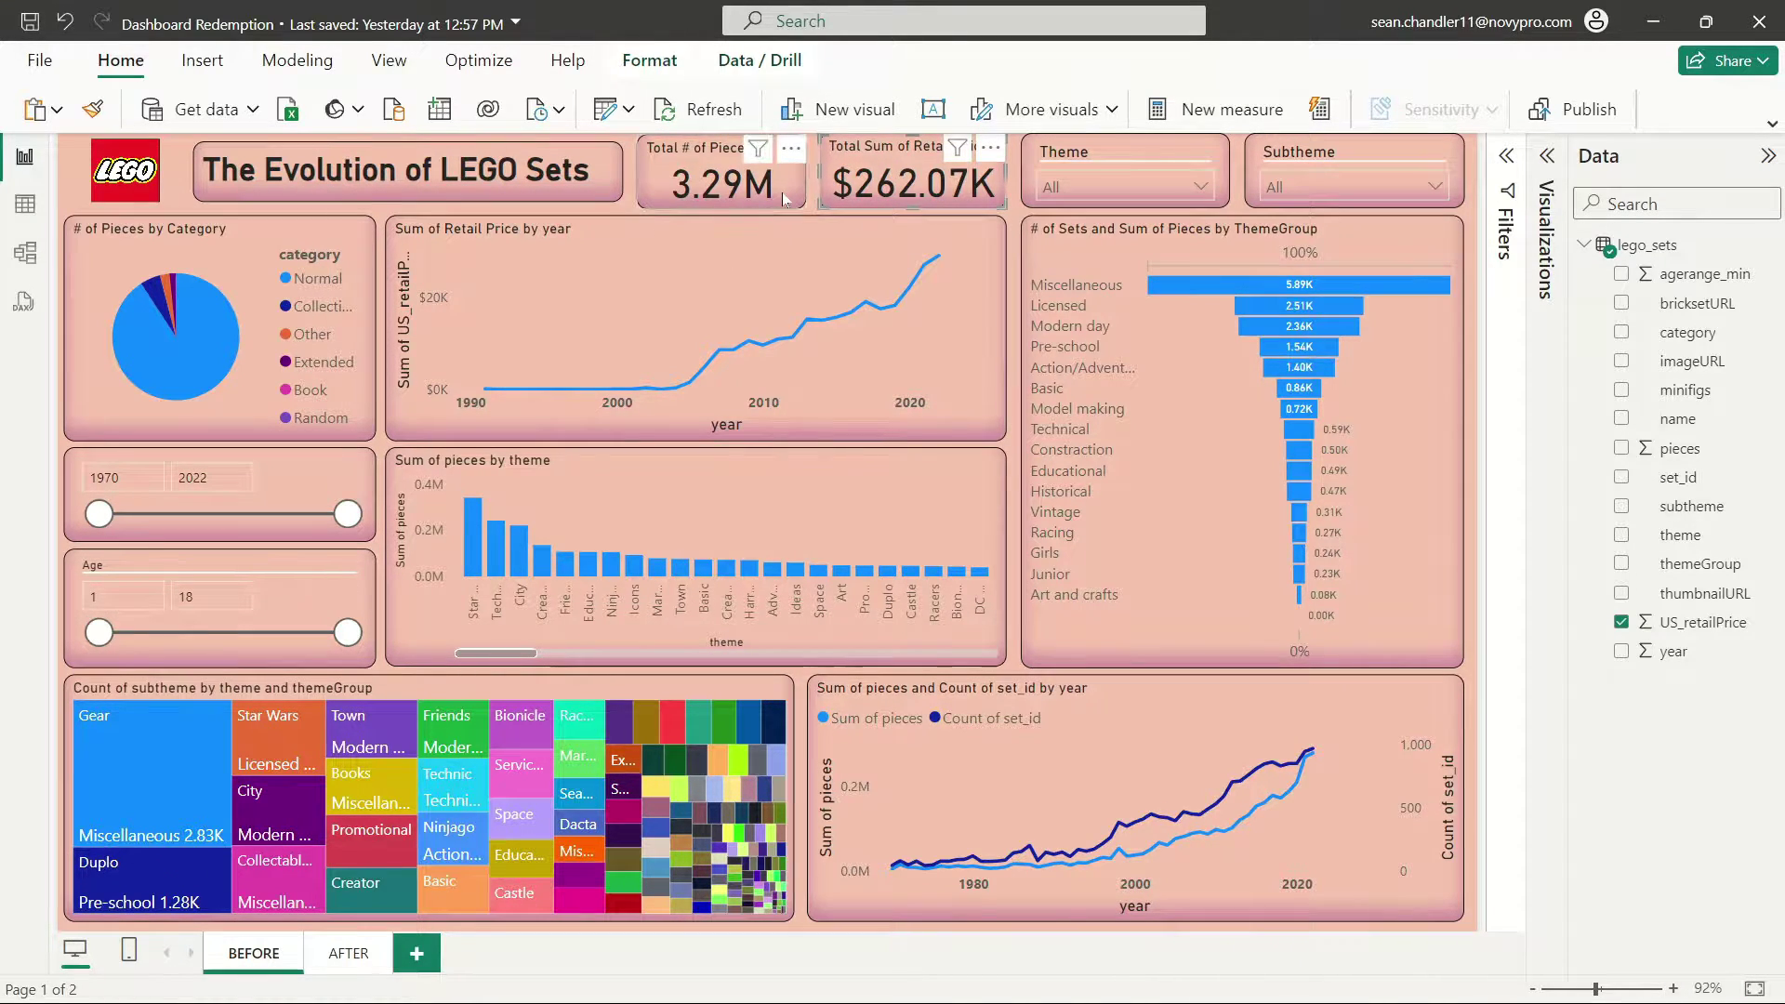
mouse_move(664, 262)
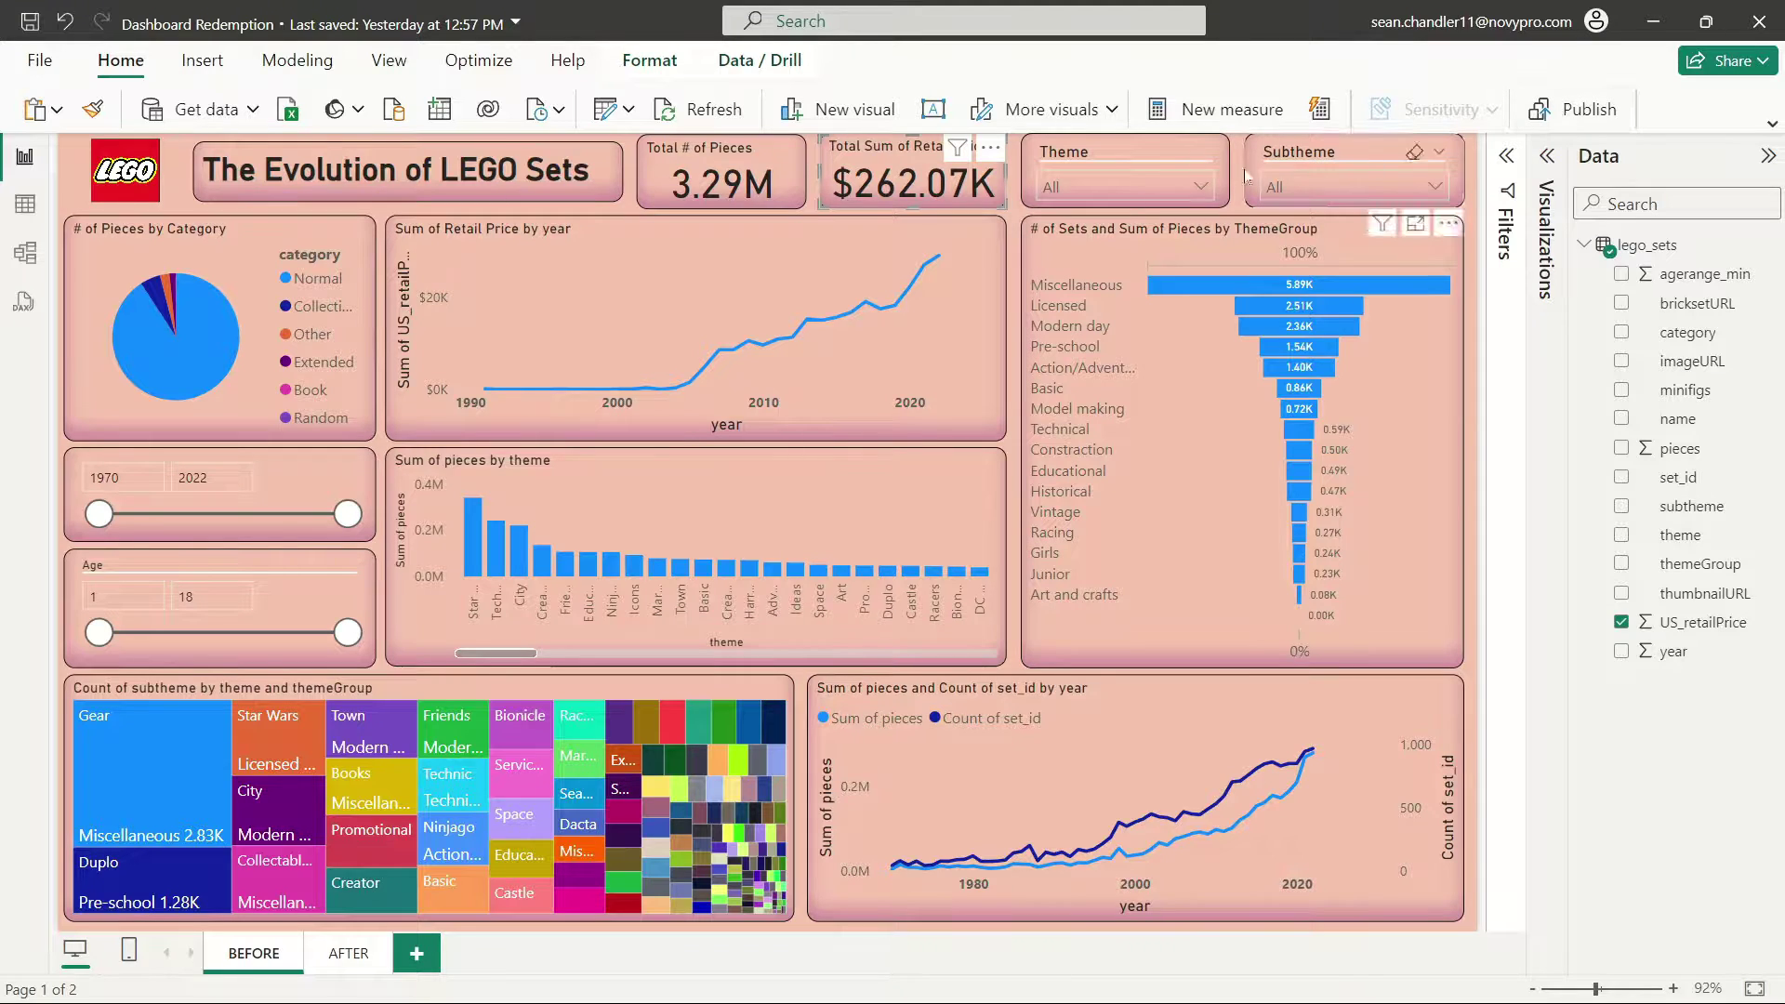
left_click(233, 491)
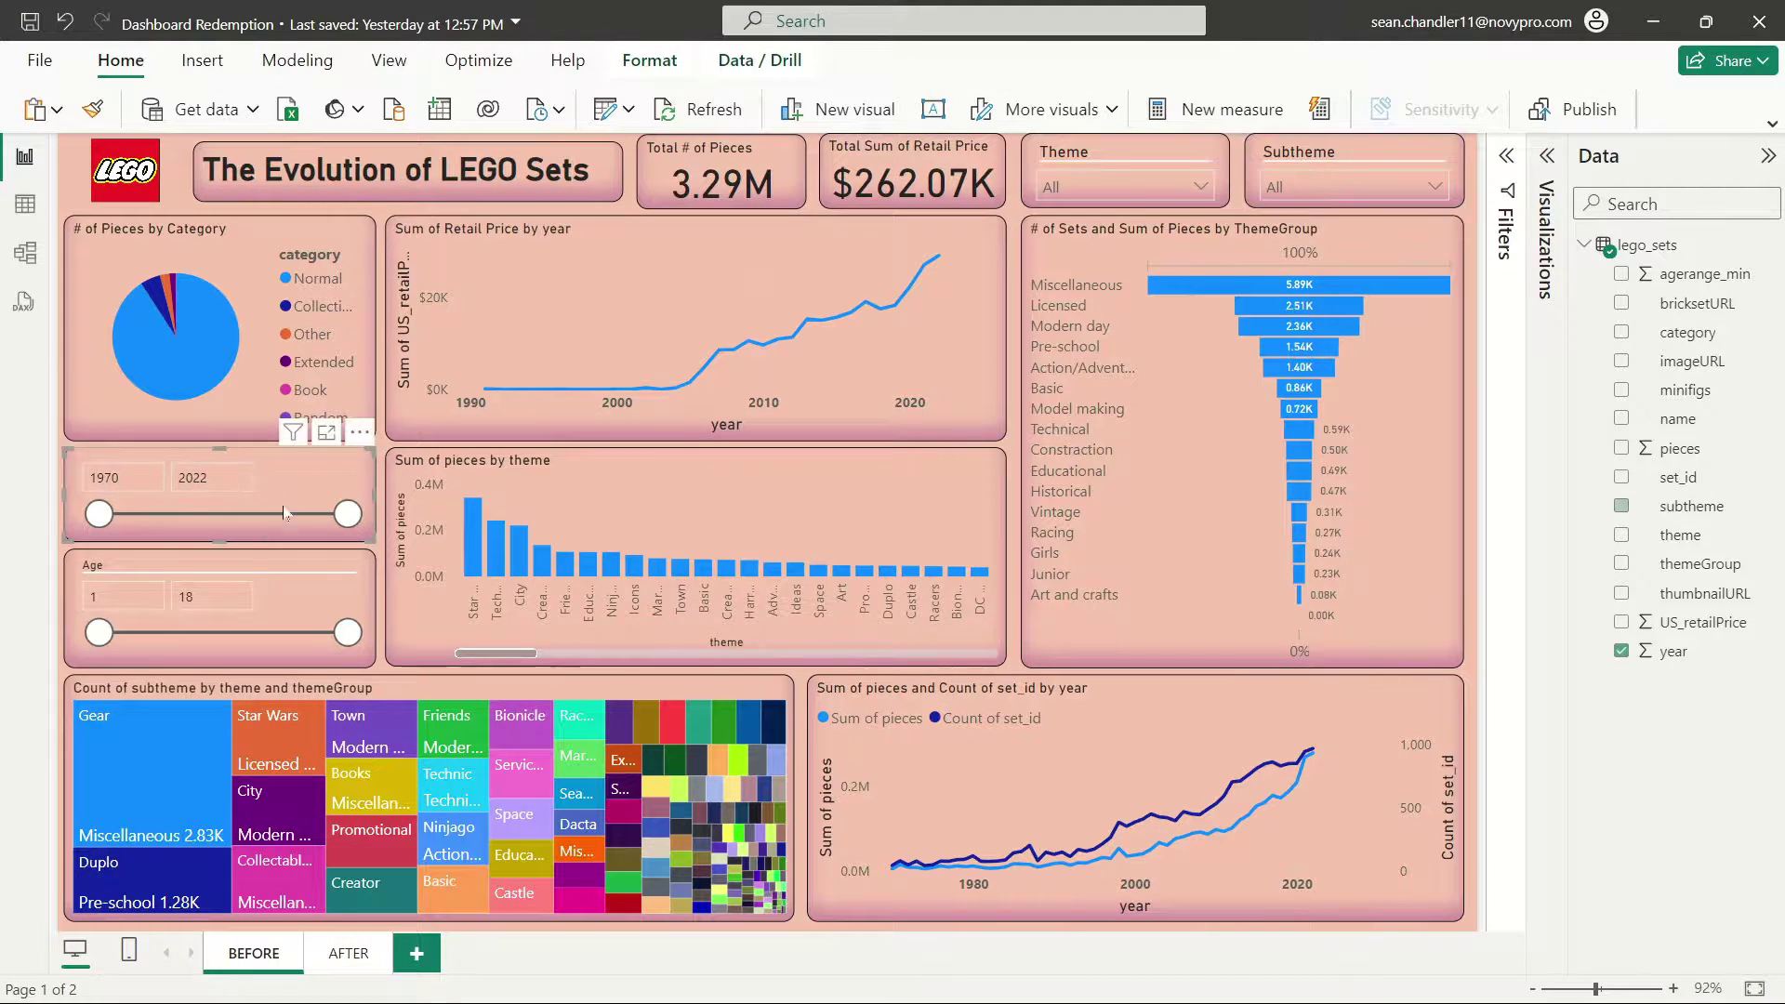
left_click(319, 597)
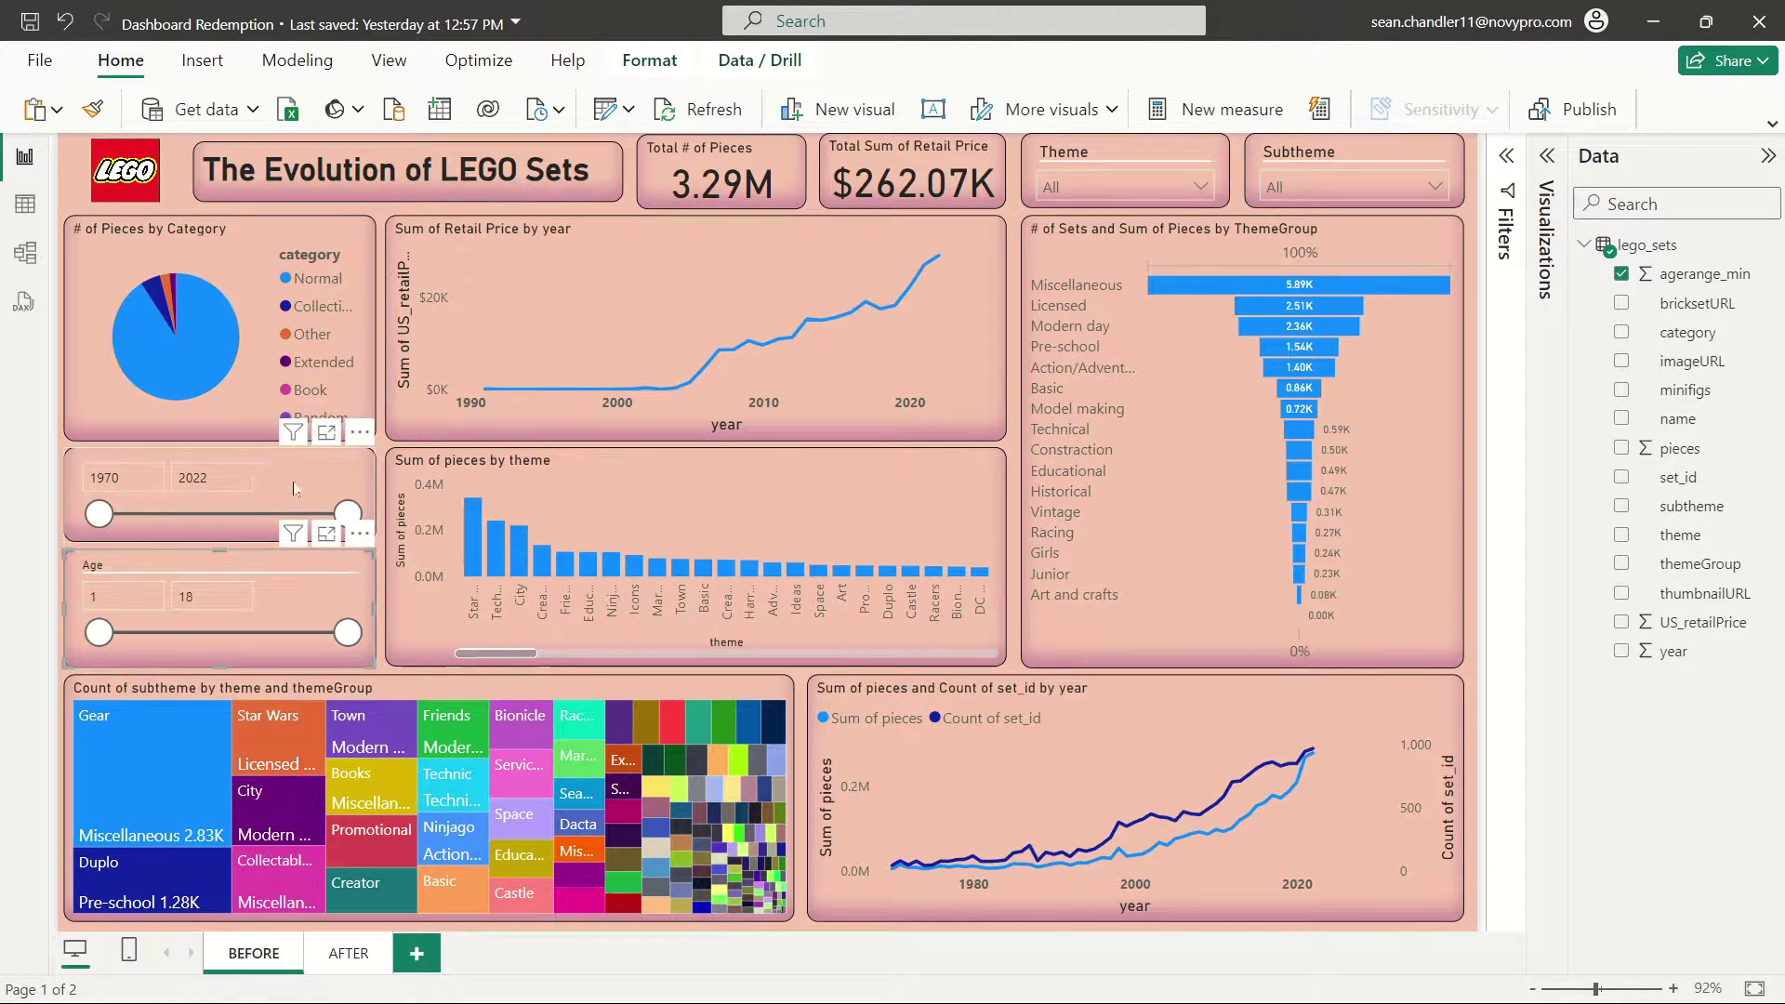
left_click(121, 477)
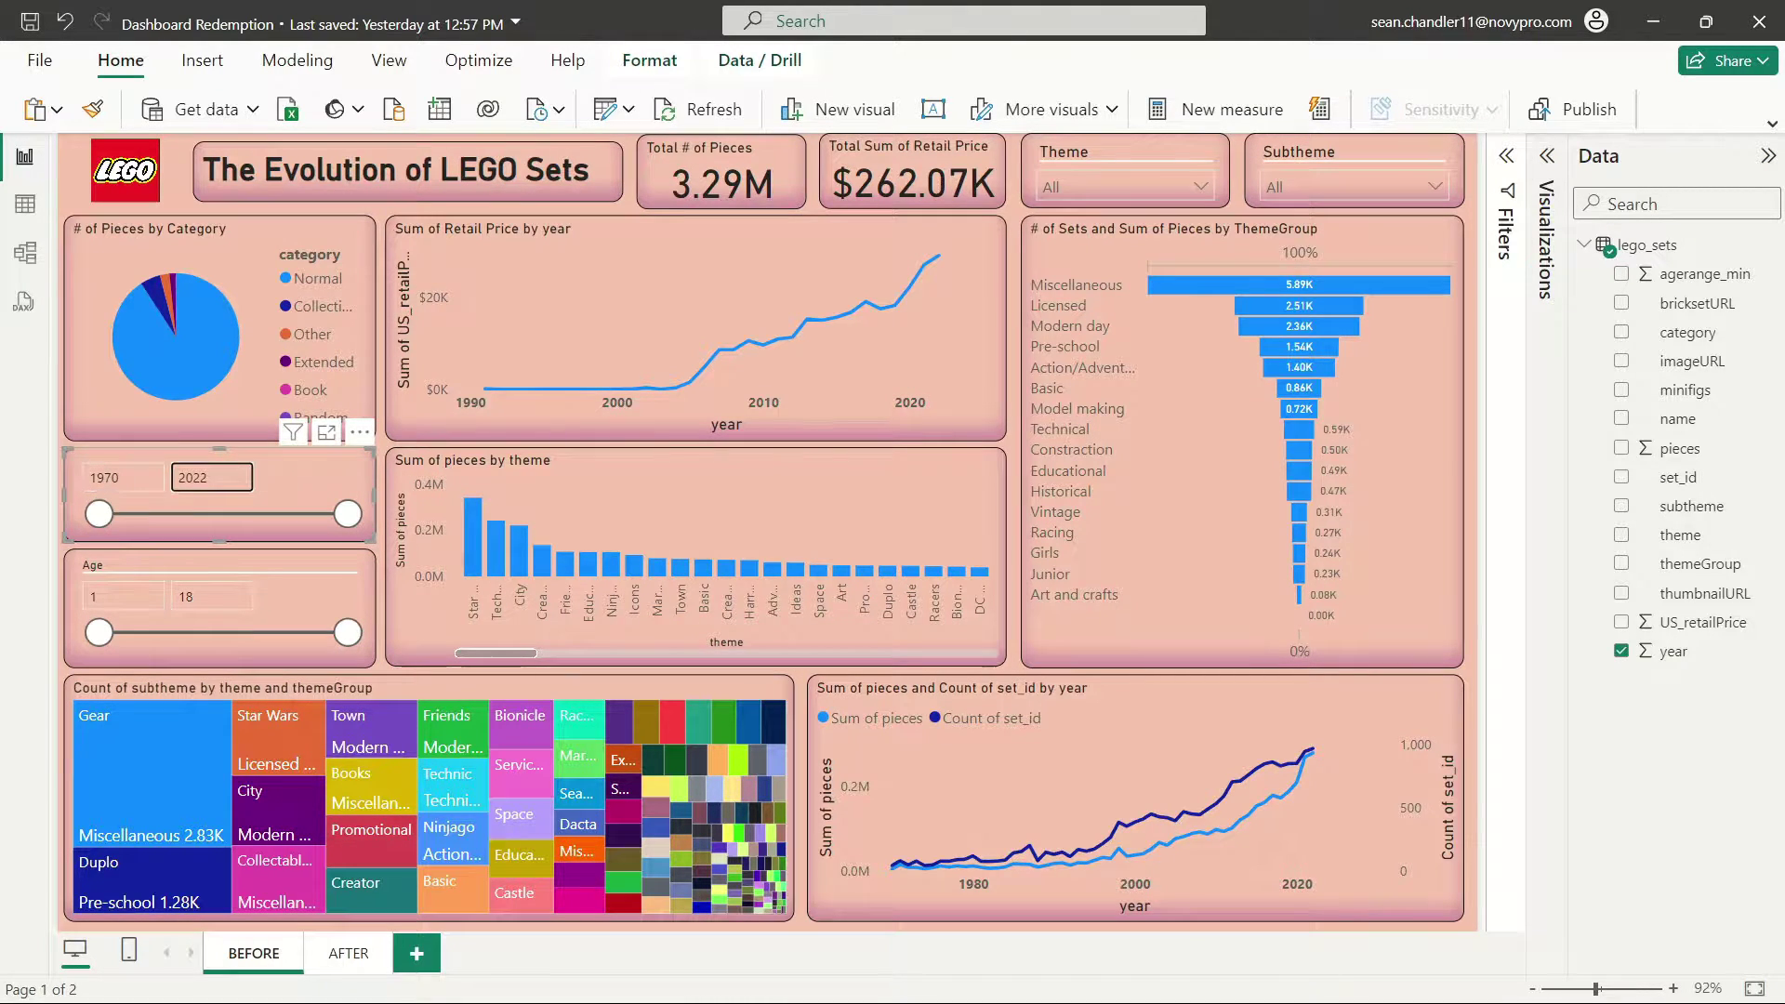
left_click(121, 596)
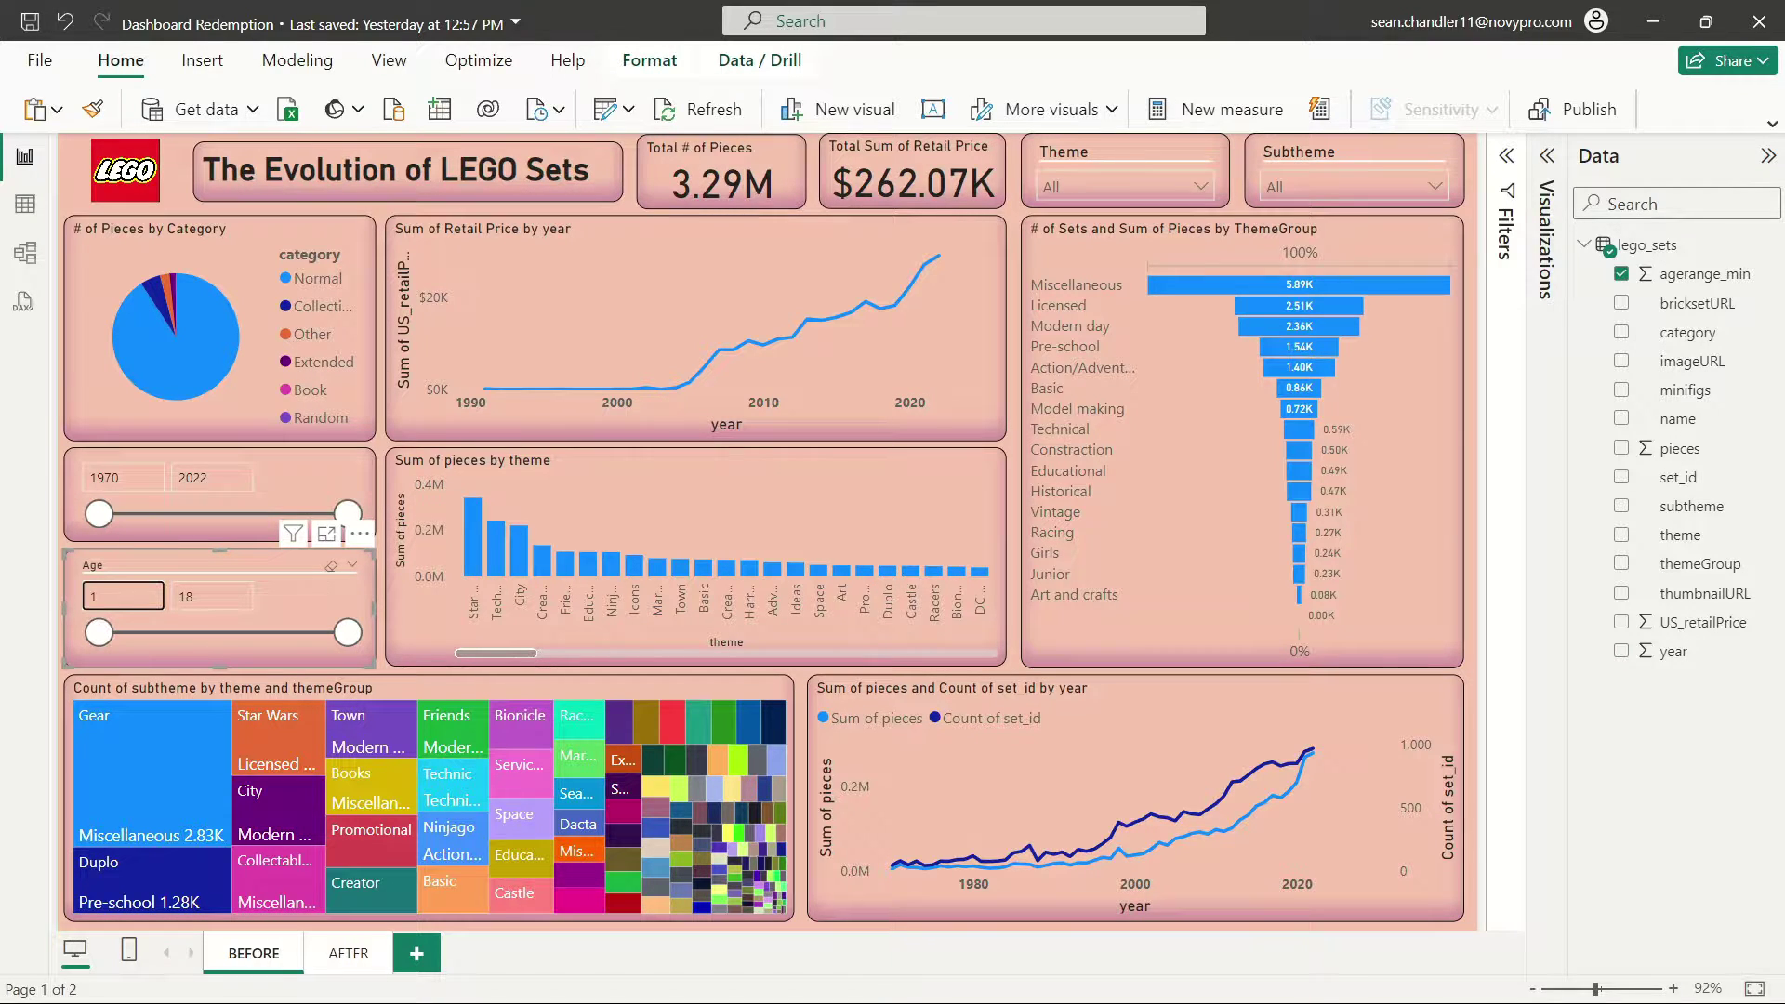
left_click(212, 596)
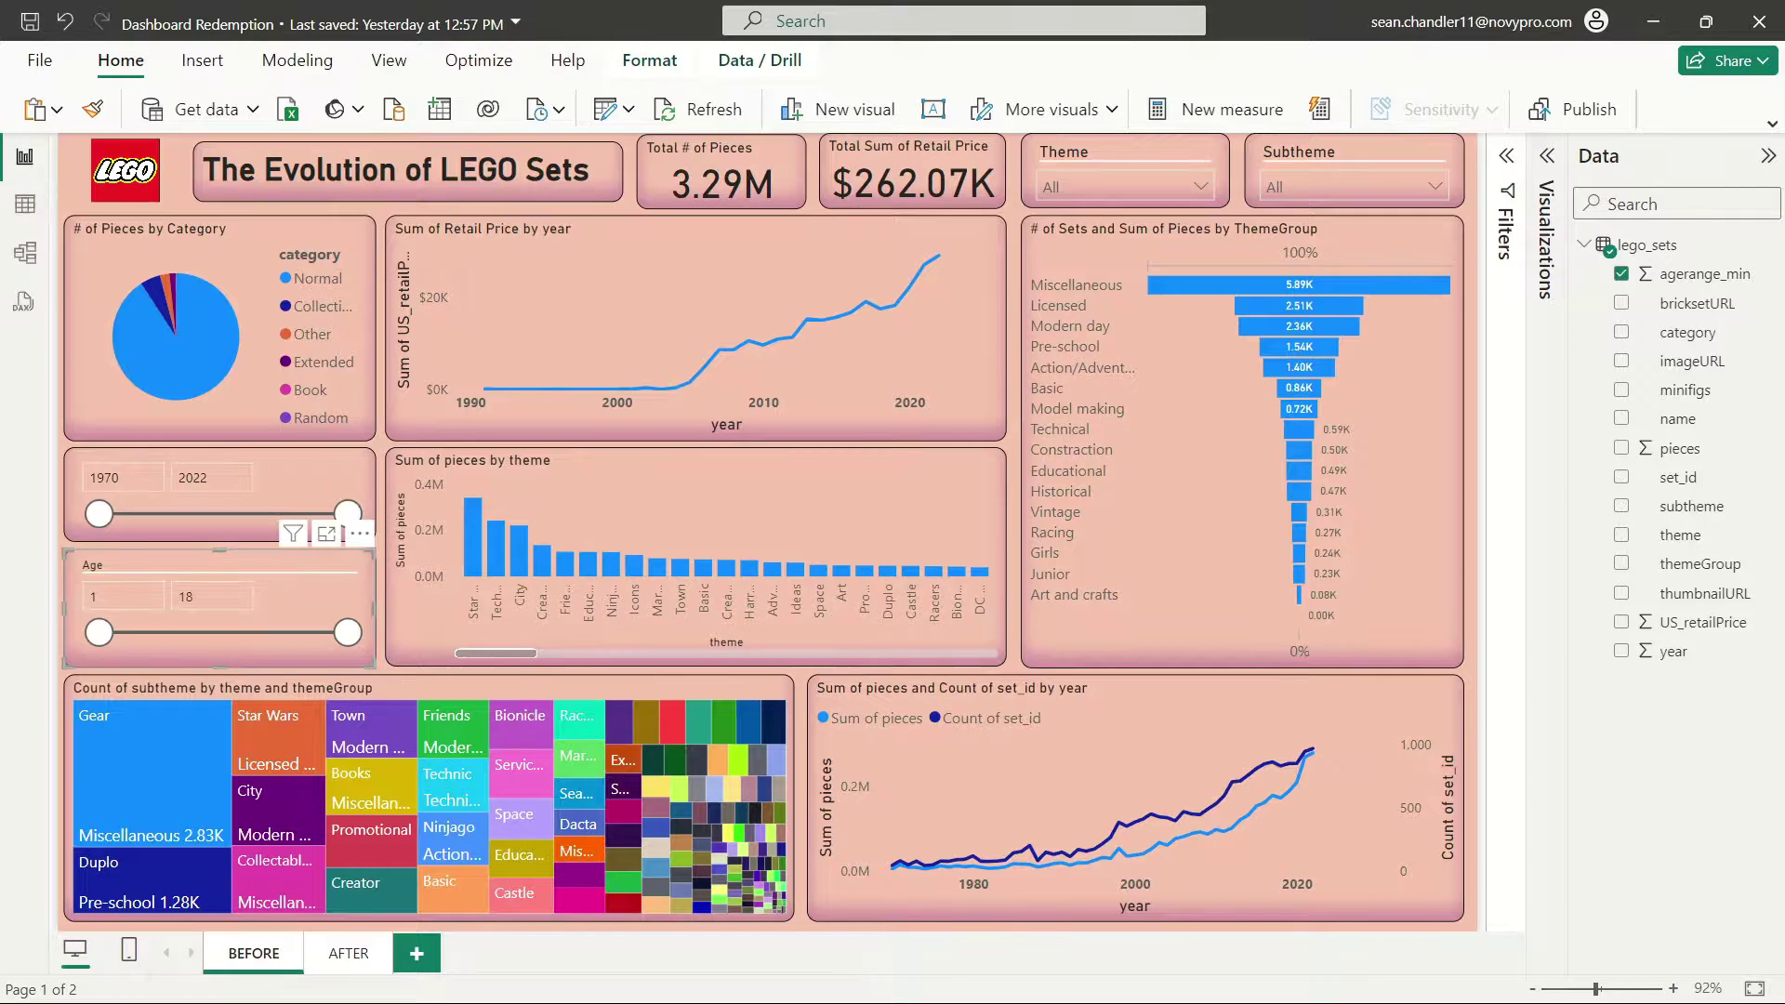
- Check the agerange_min values across the lego_sets table rows and return to the report
left_click(25, 204)
left_click(1143, 189)
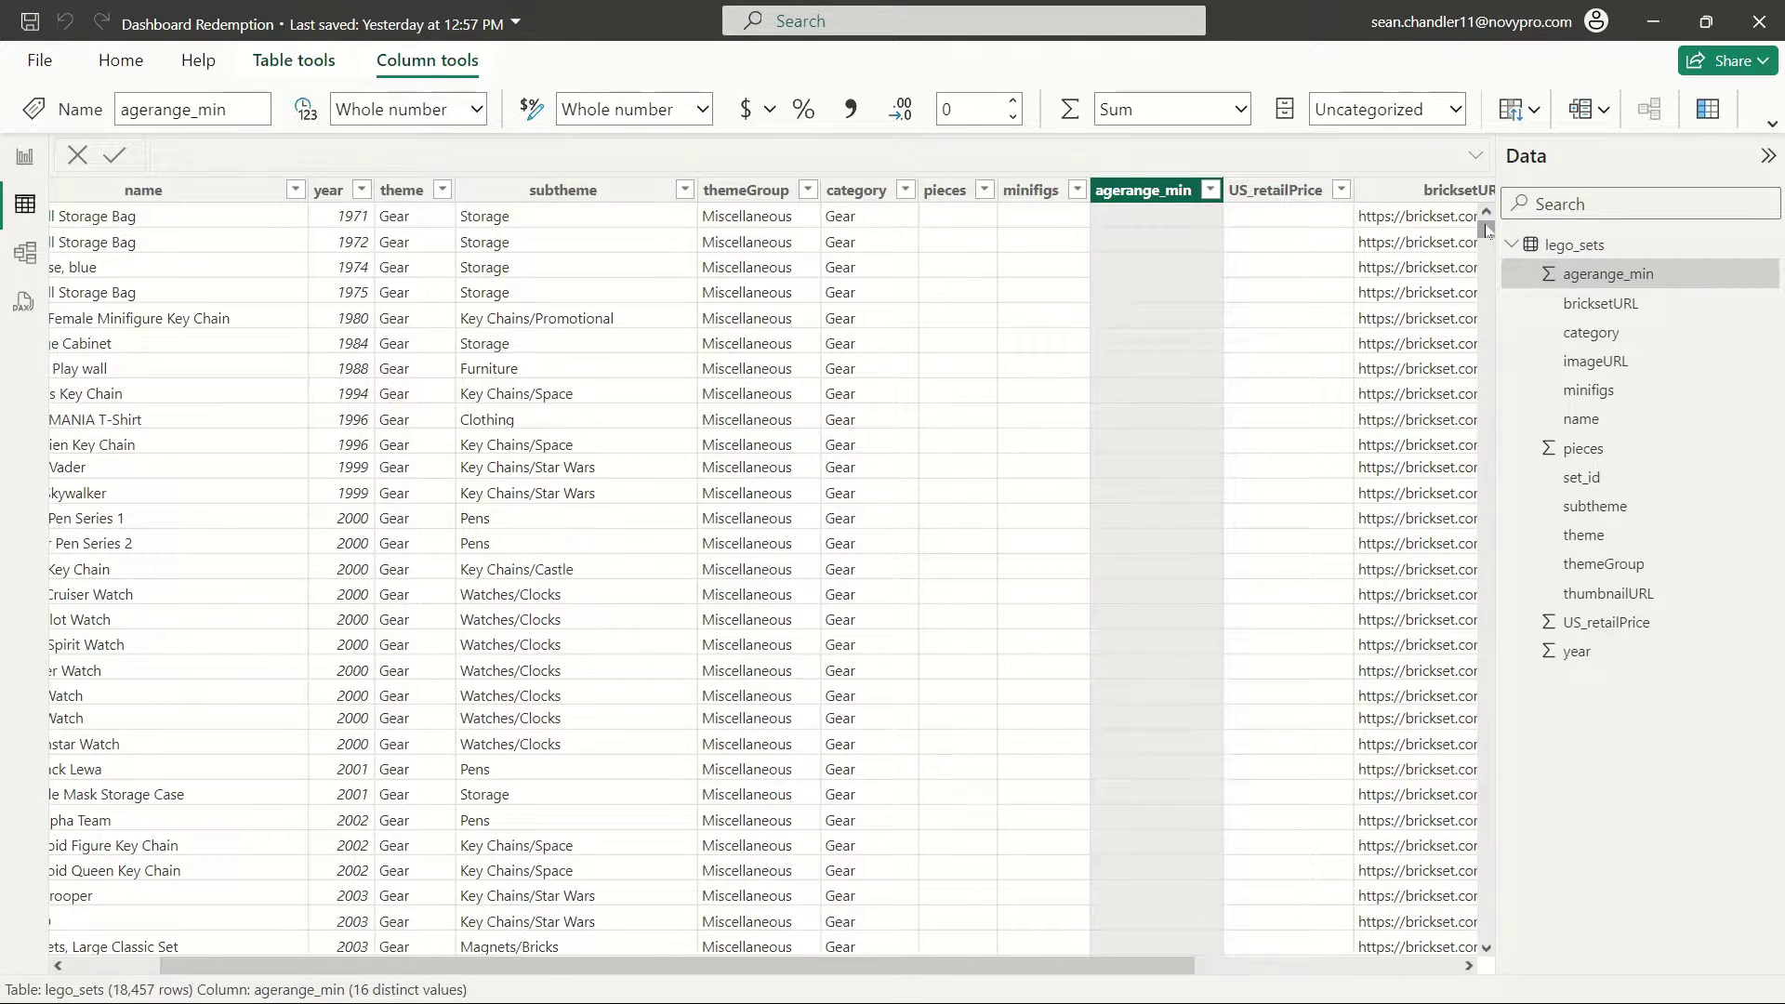
left_click_drag(1484, 233, 1505, 831)
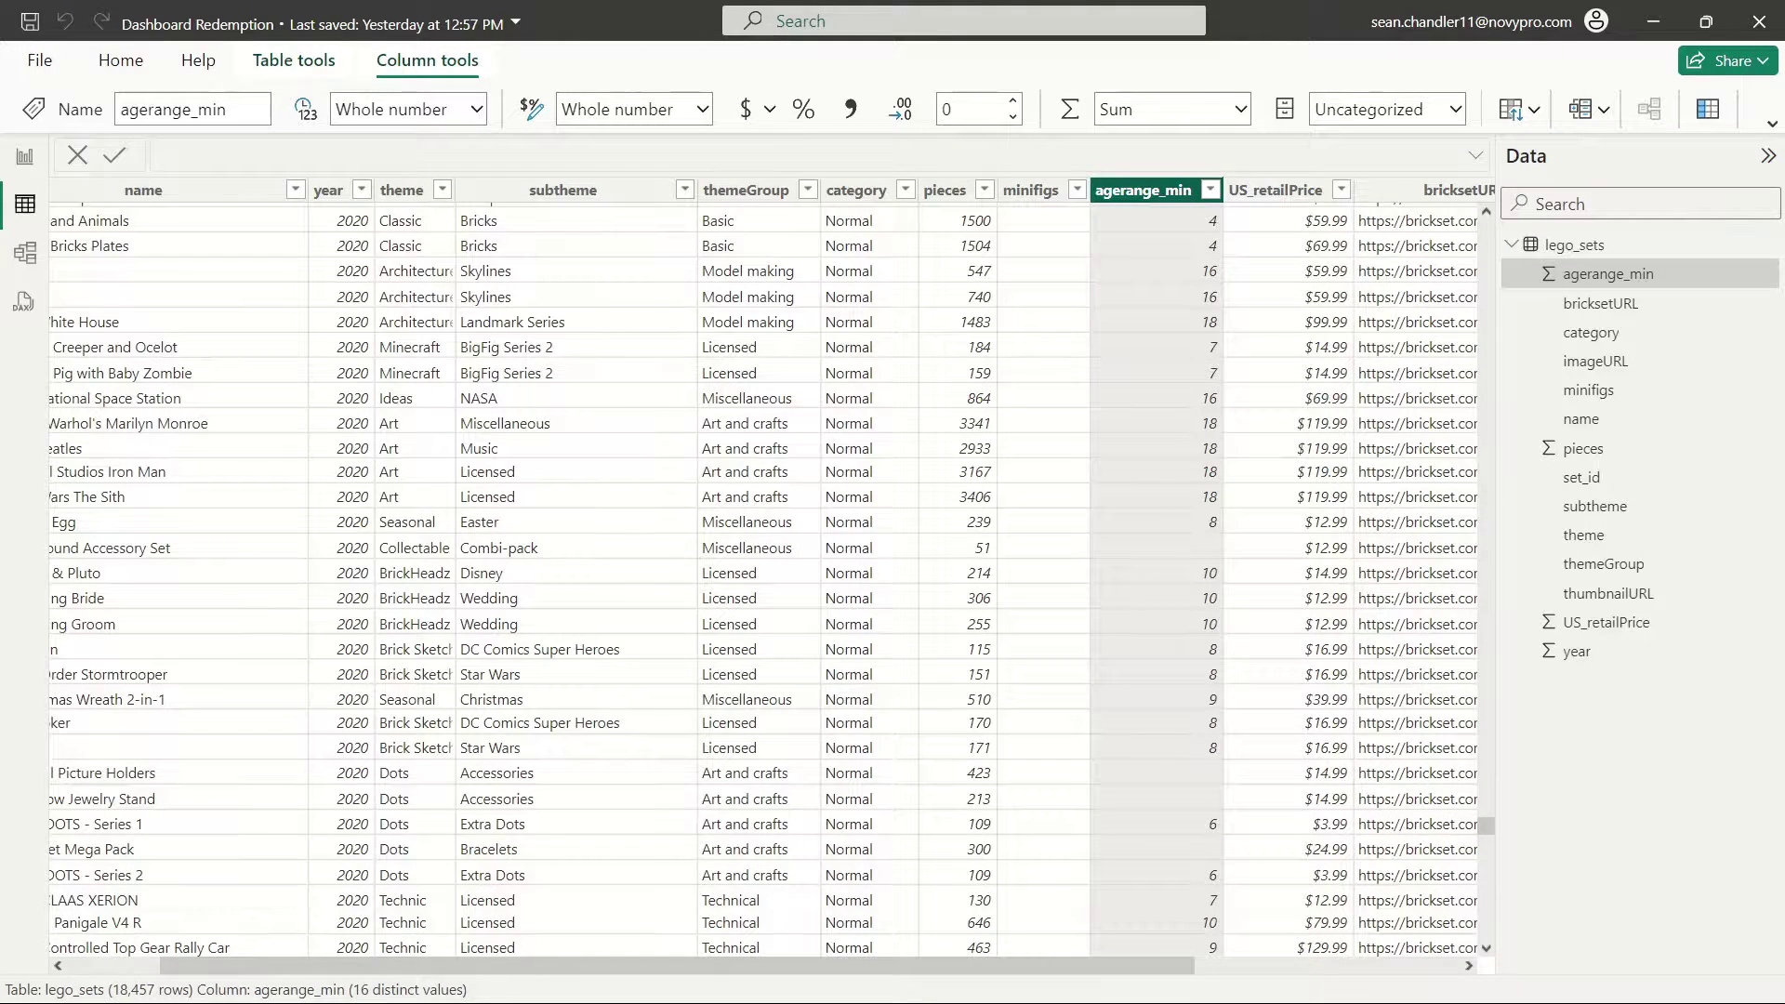
scroll(198, 773, "left", 3)
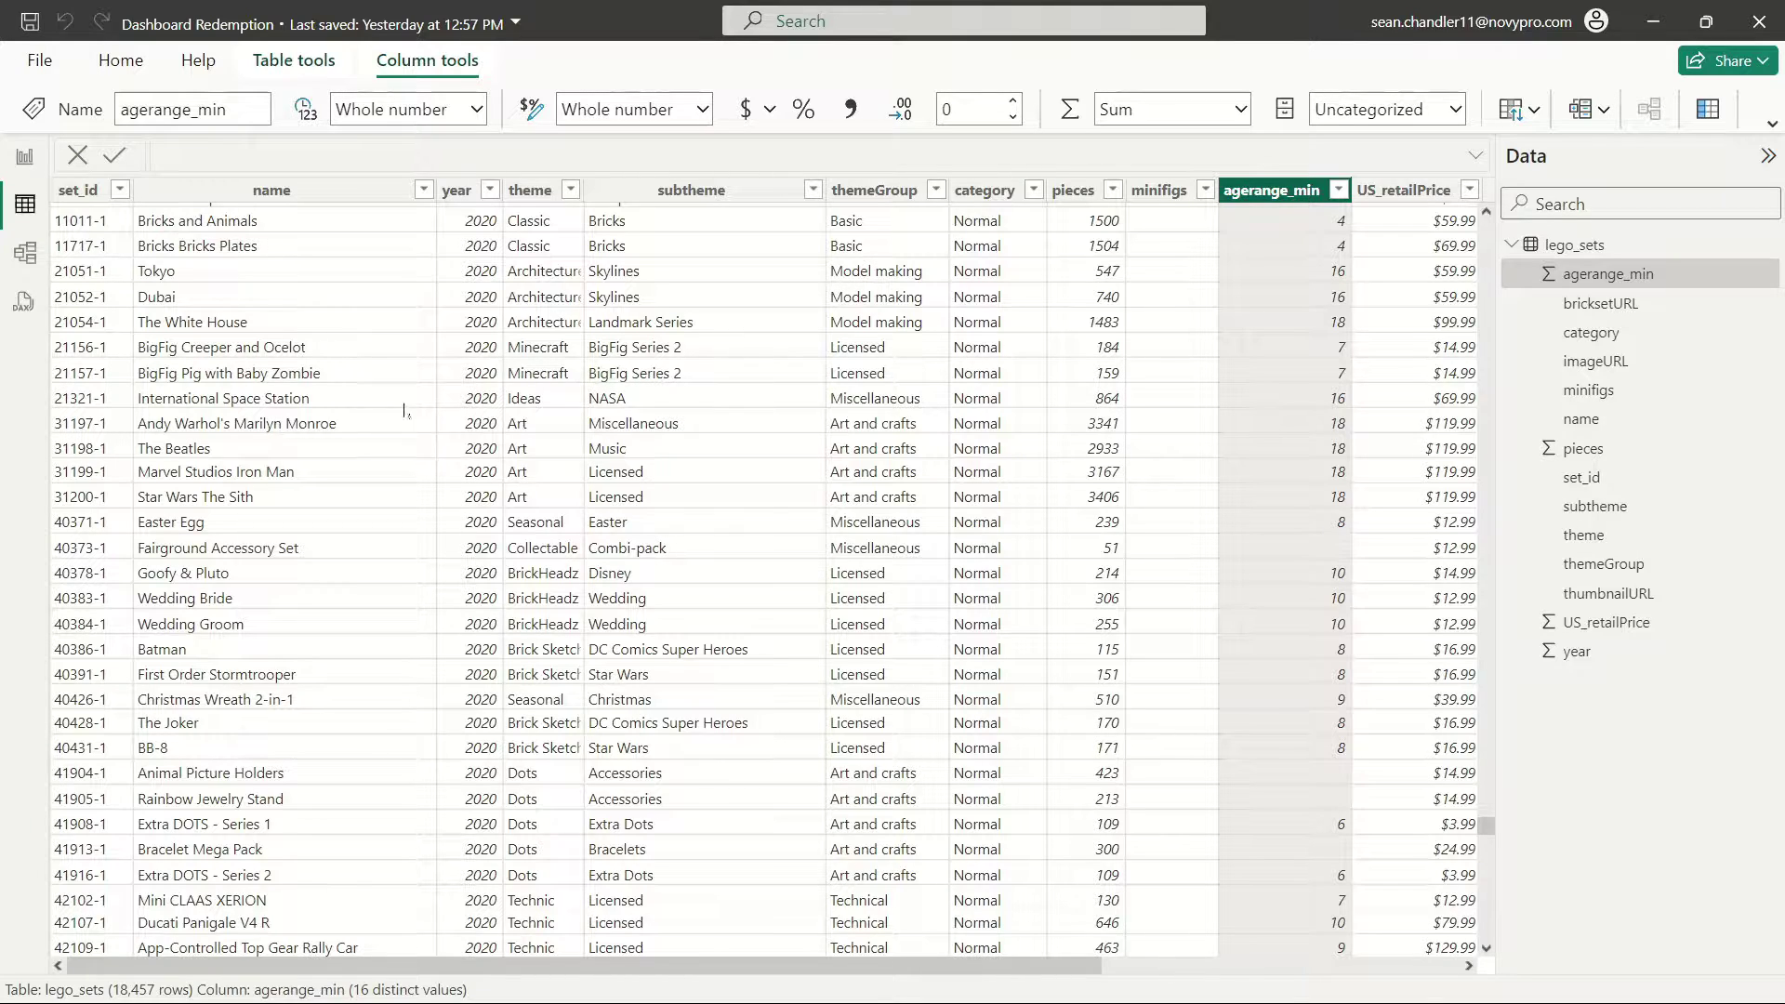
left_click(25, 156)
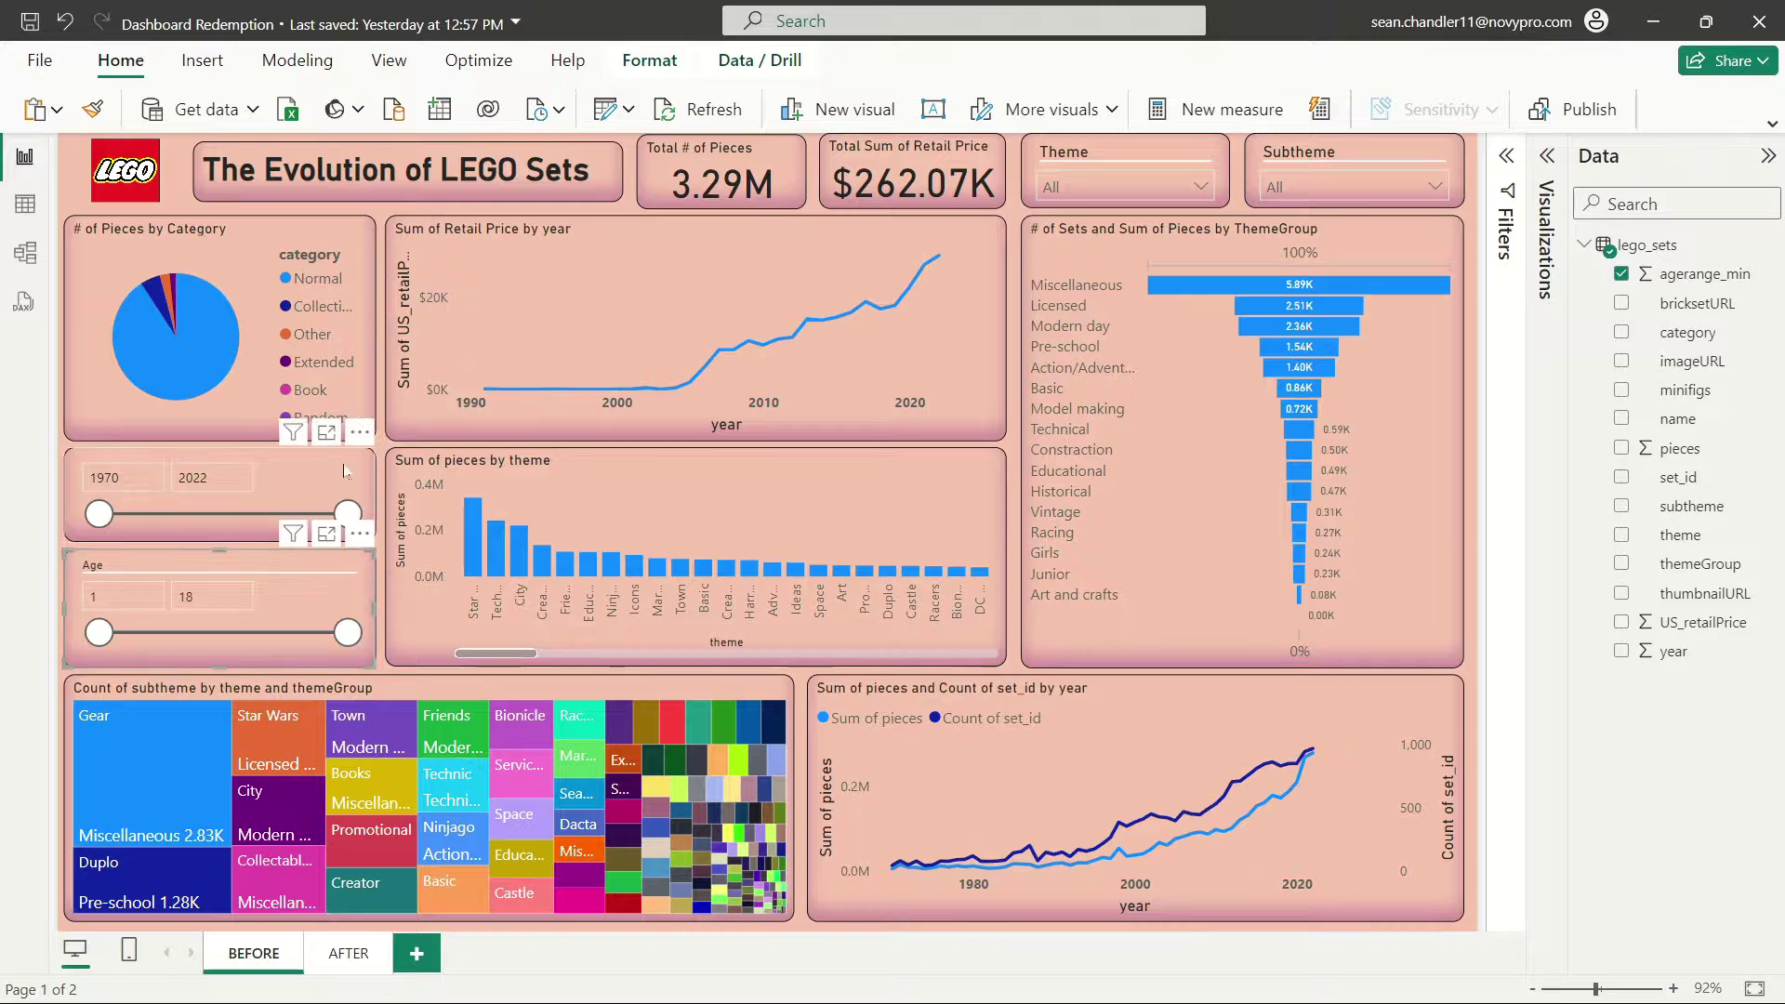
- Examine the untitled year slicer and compare it with the Subtheme slicer
left_click(373, 453)
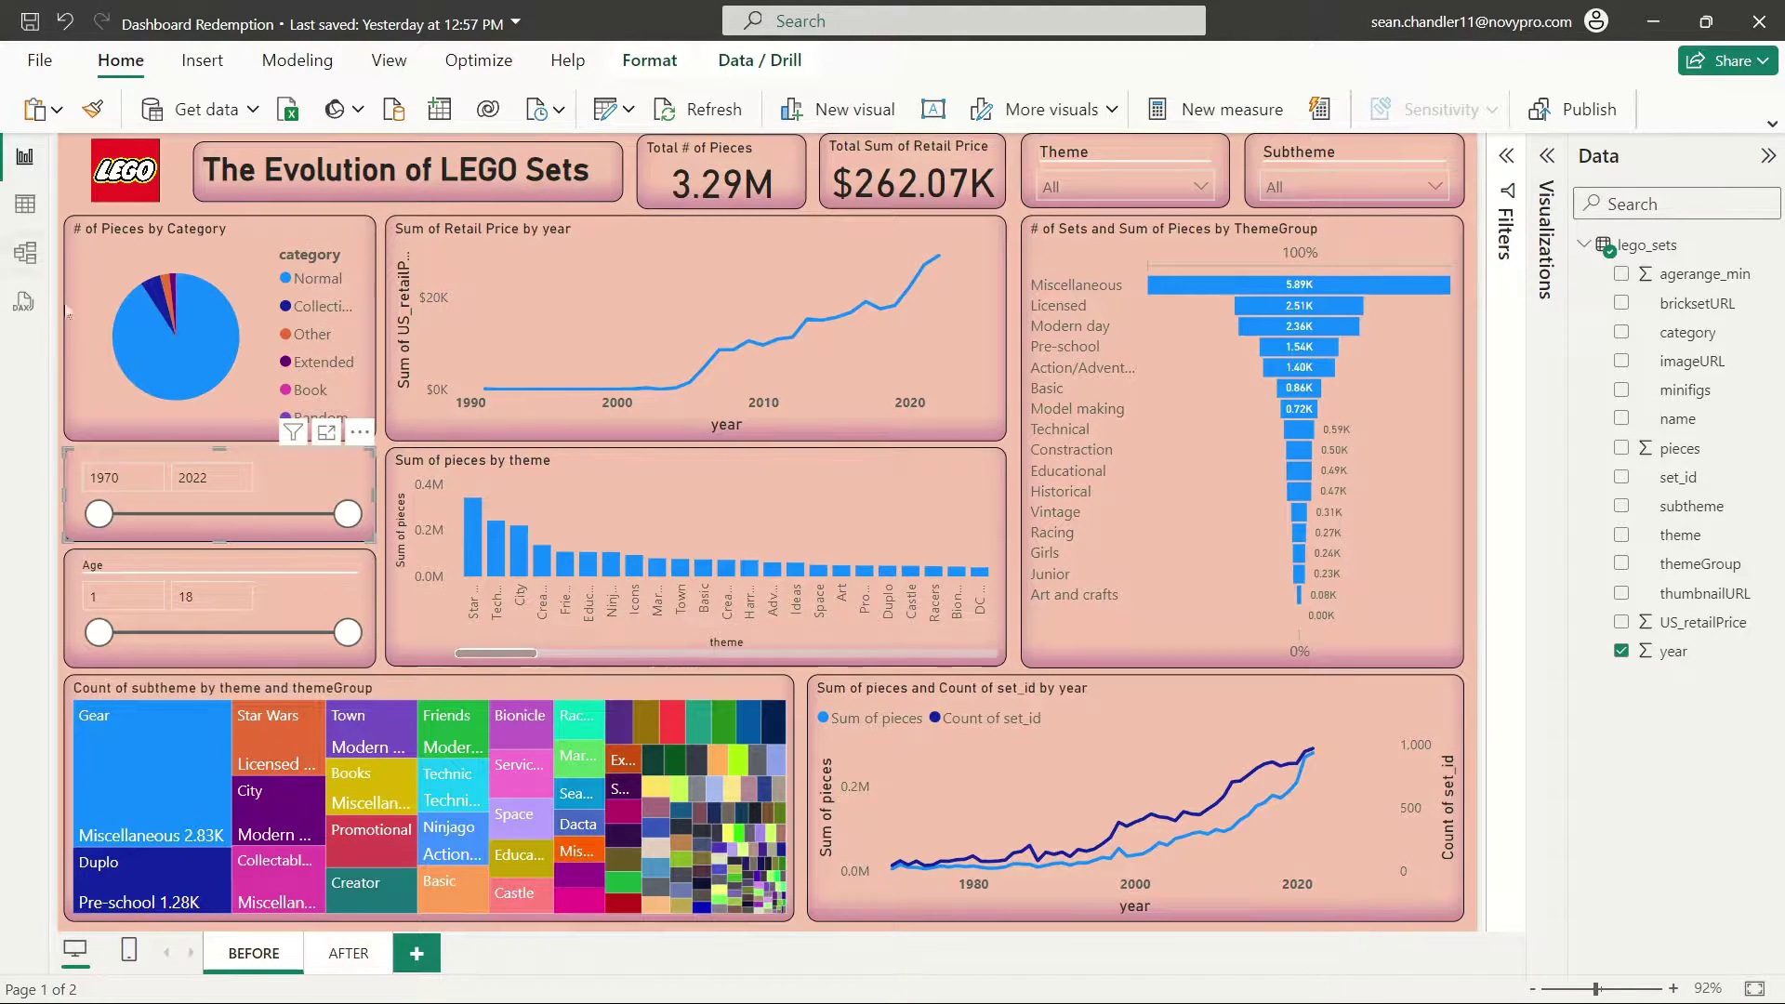
left_click(1253, 172)
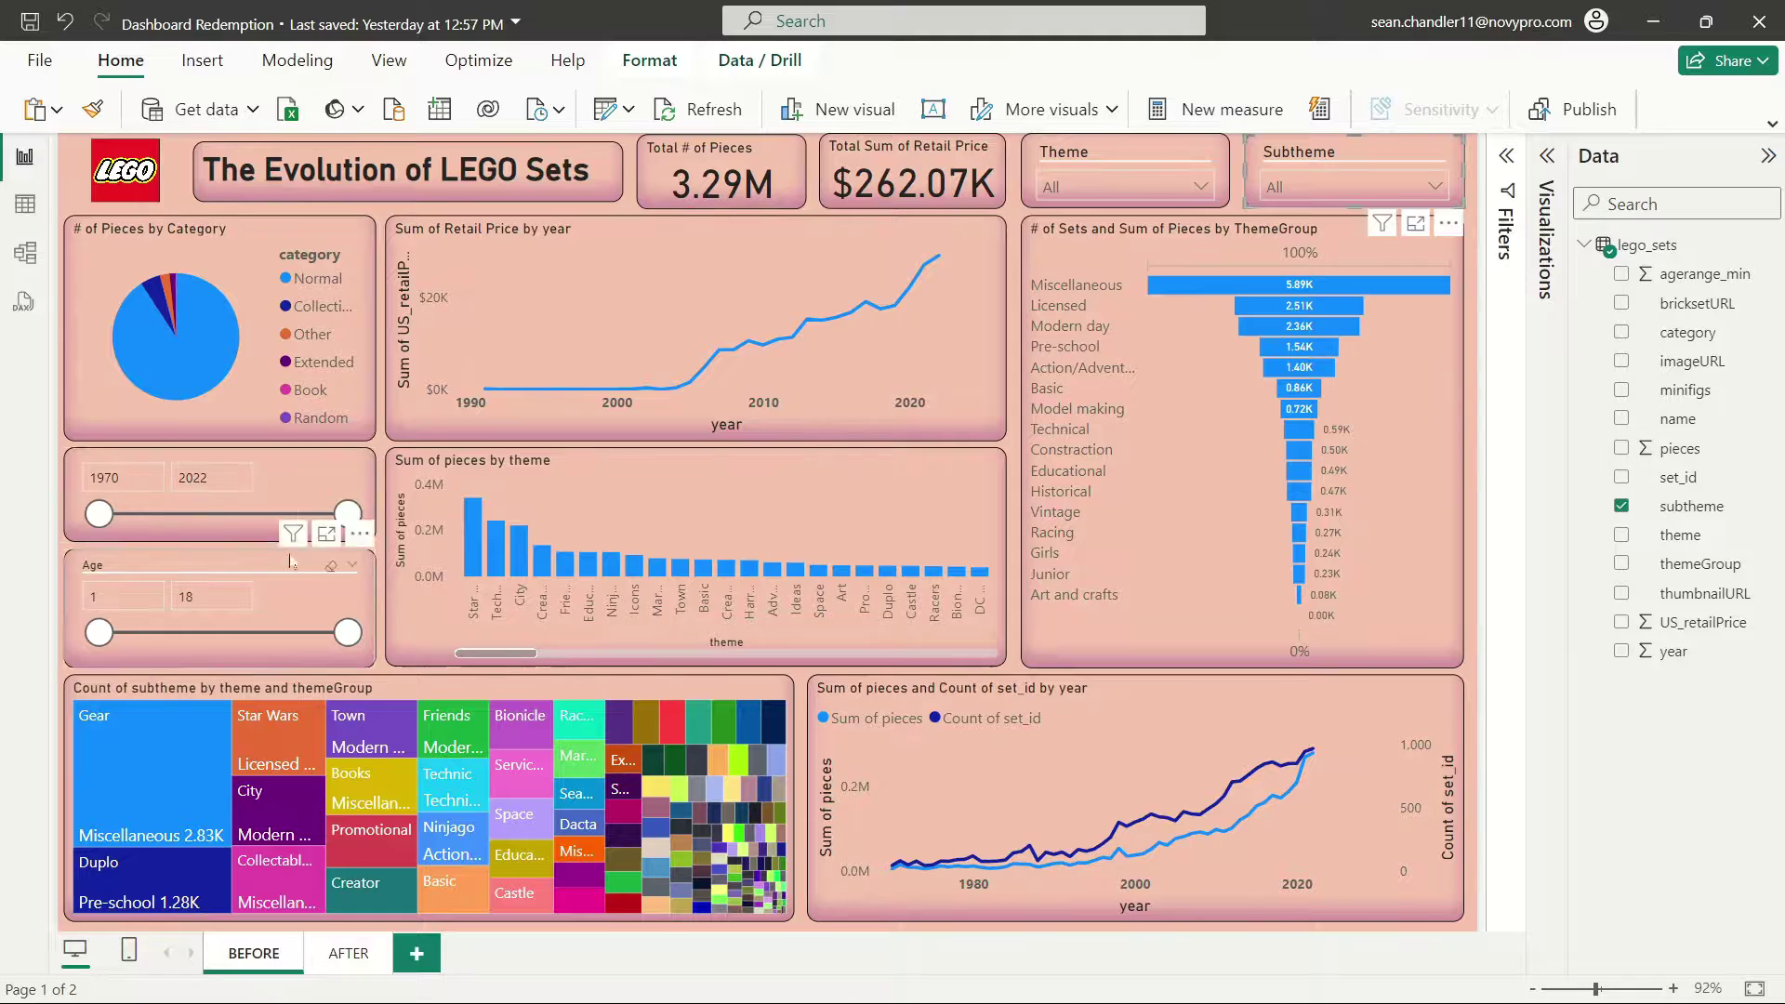
left_click_drag(100, 514, 100, 516)
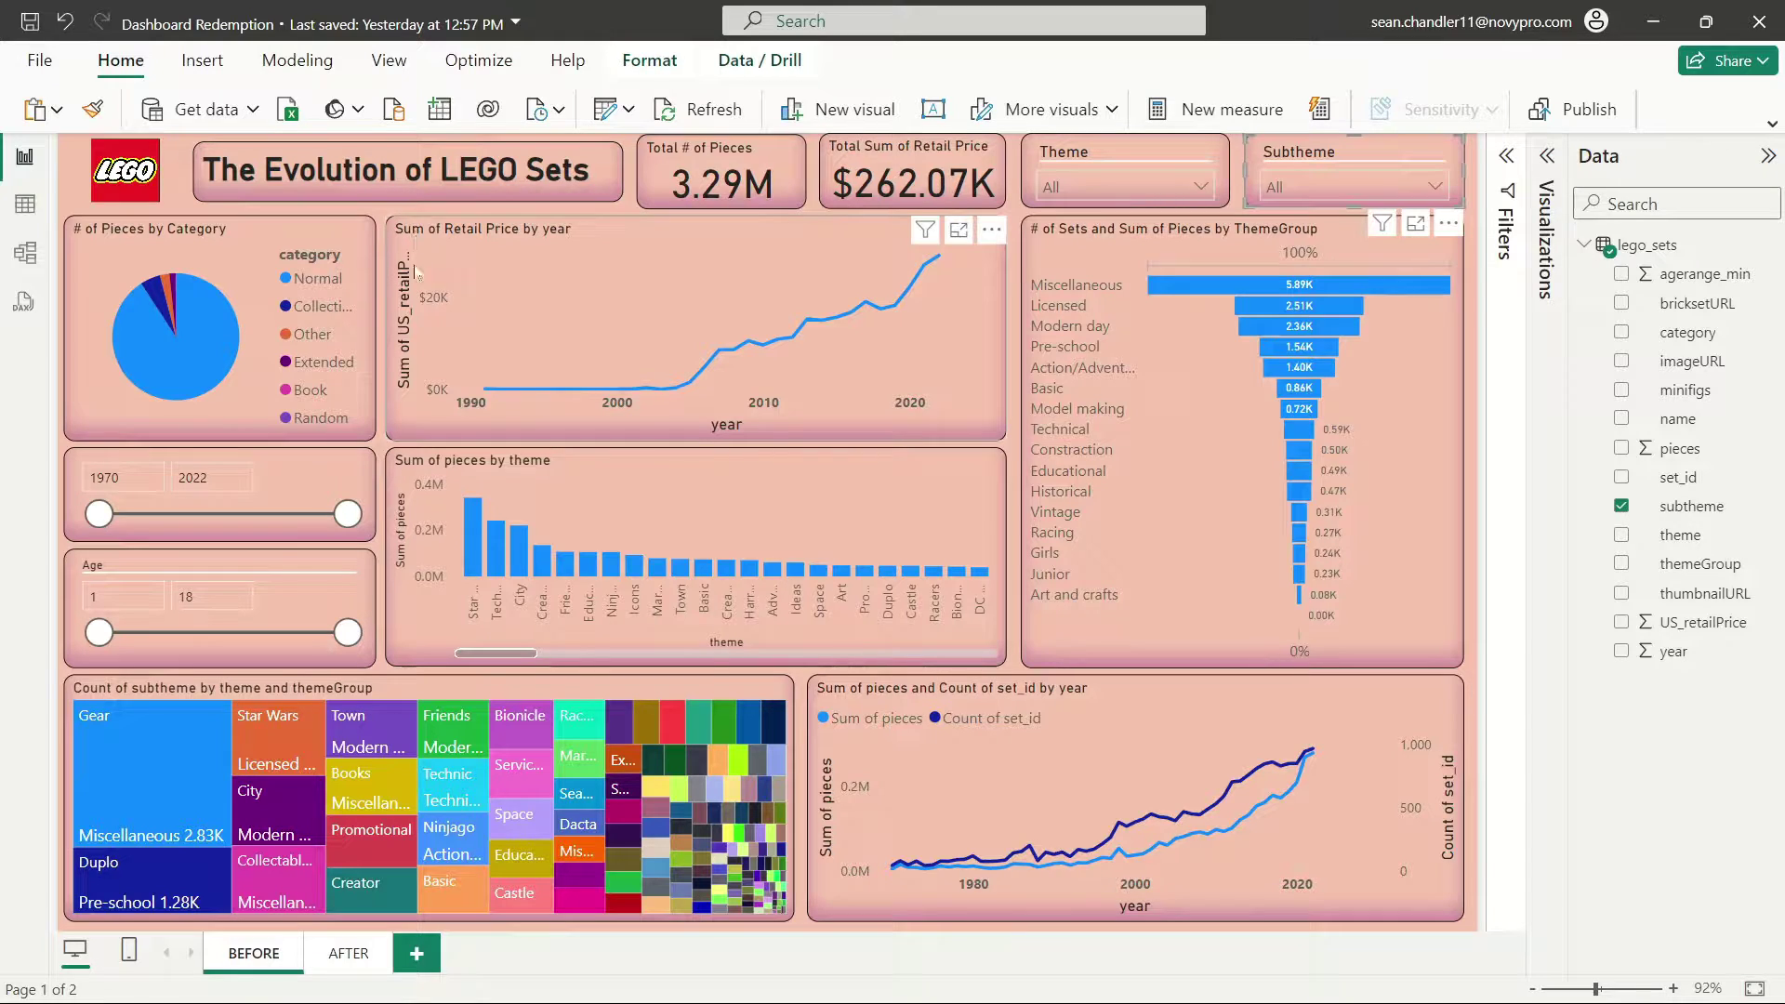
- Examine the ThemeGroup funnel chart's visual type, field assignments and the tooltips of its theme group bars
left_click(1162, 249)
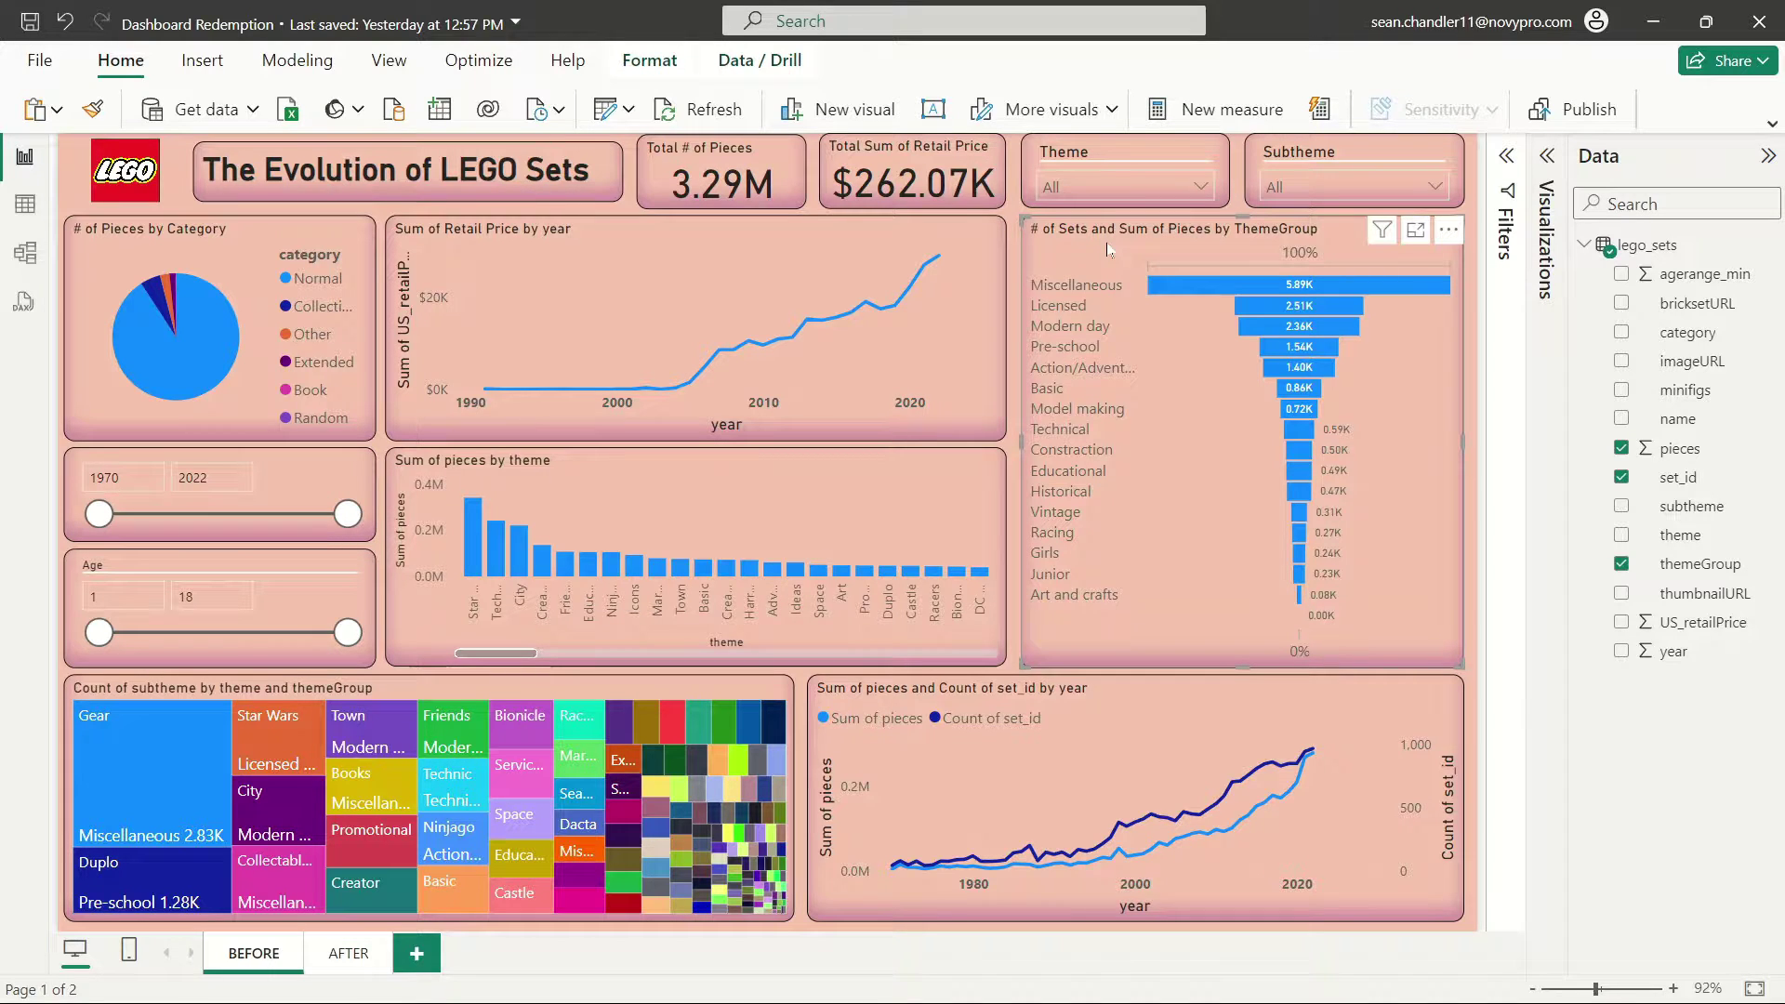
left_click(1547, 156)
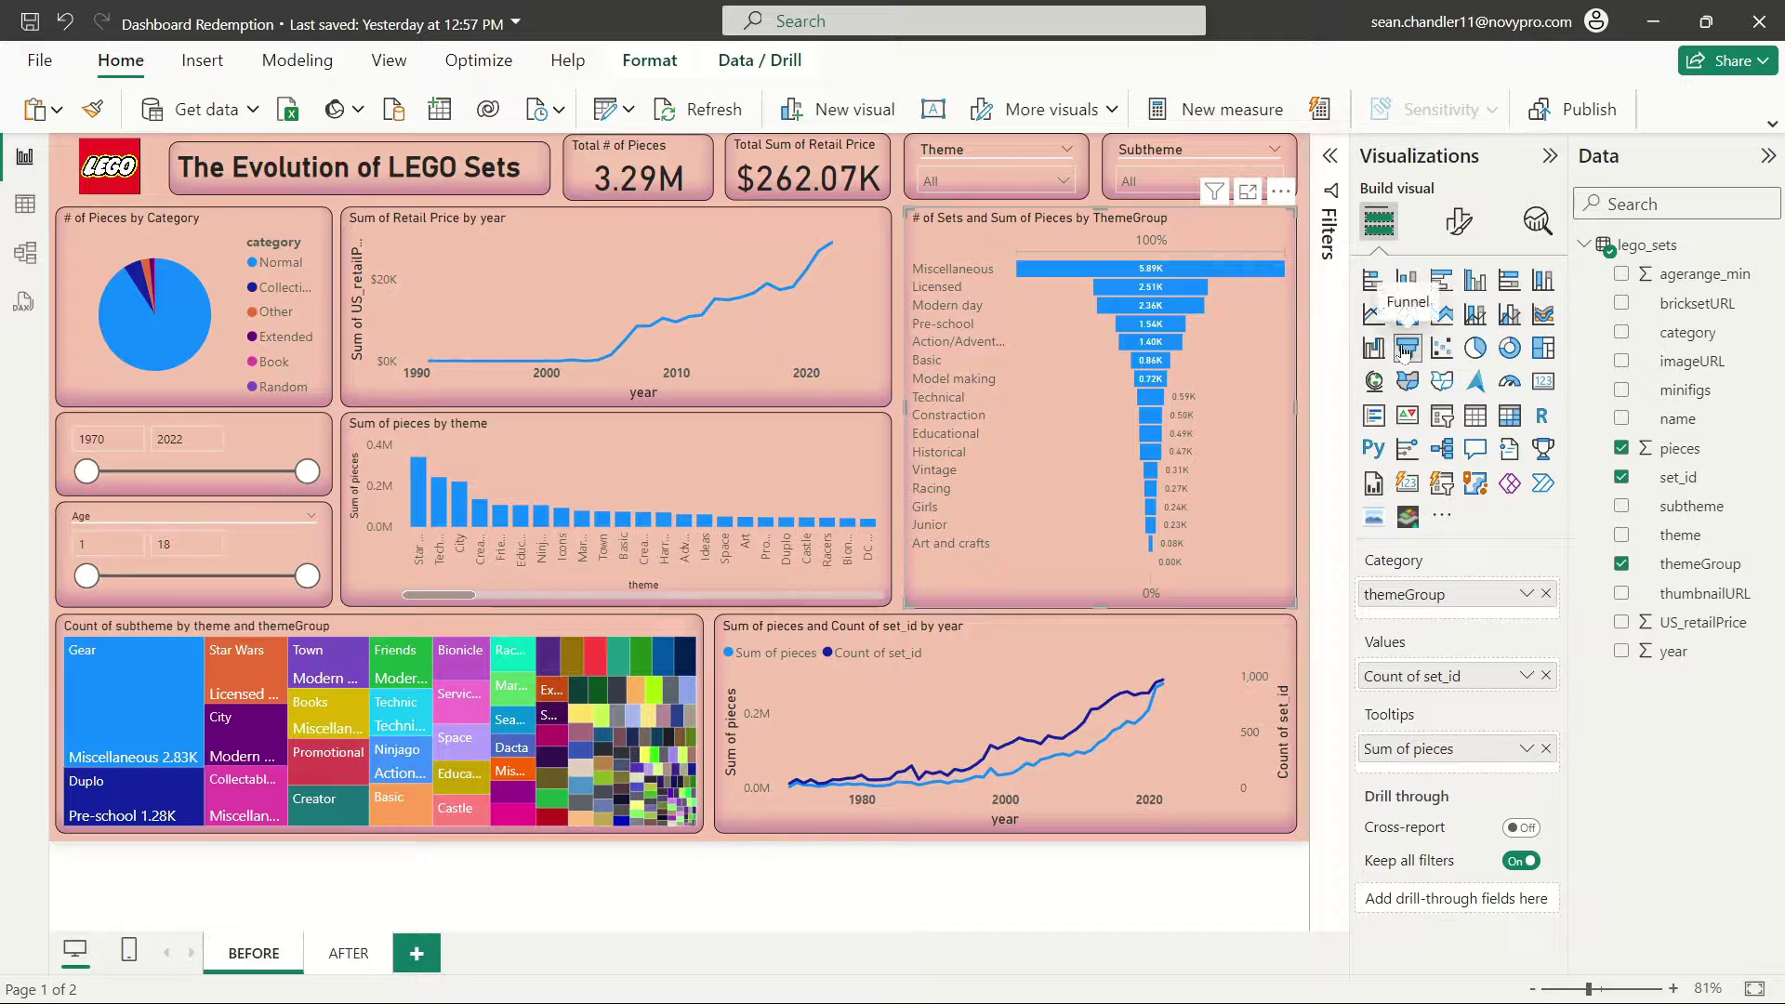
left_click(1549, 156)
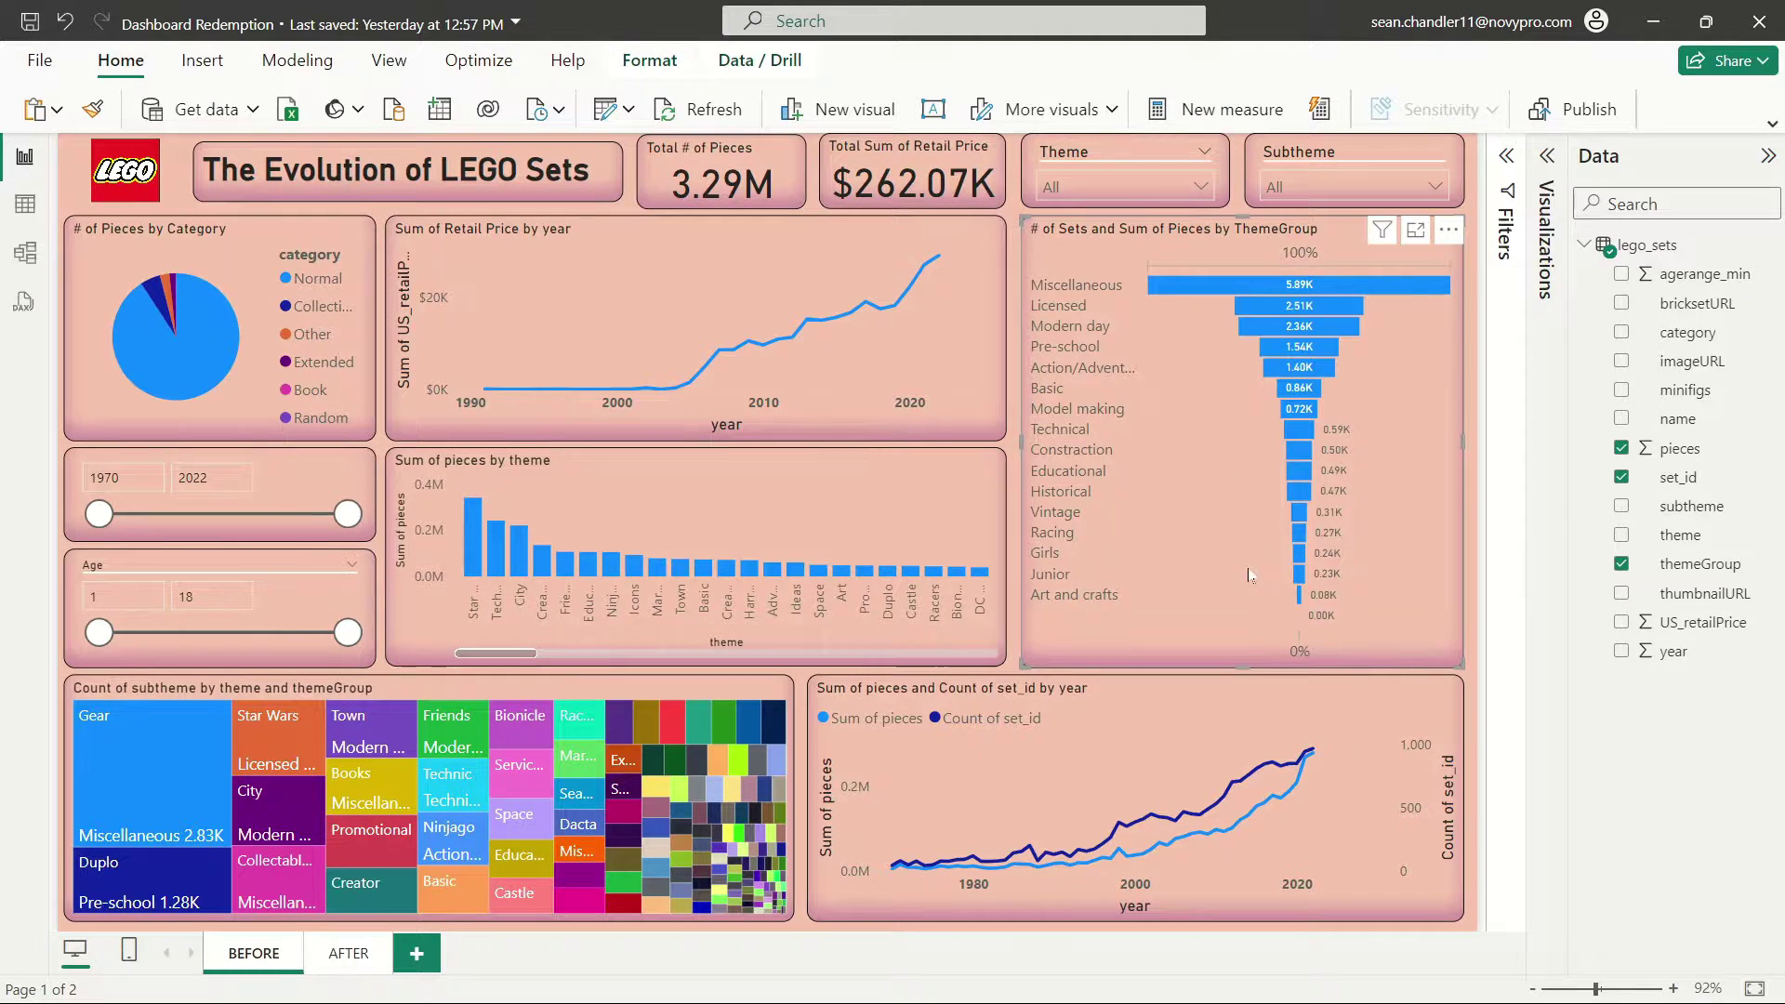
mouse_move(1264, 282)
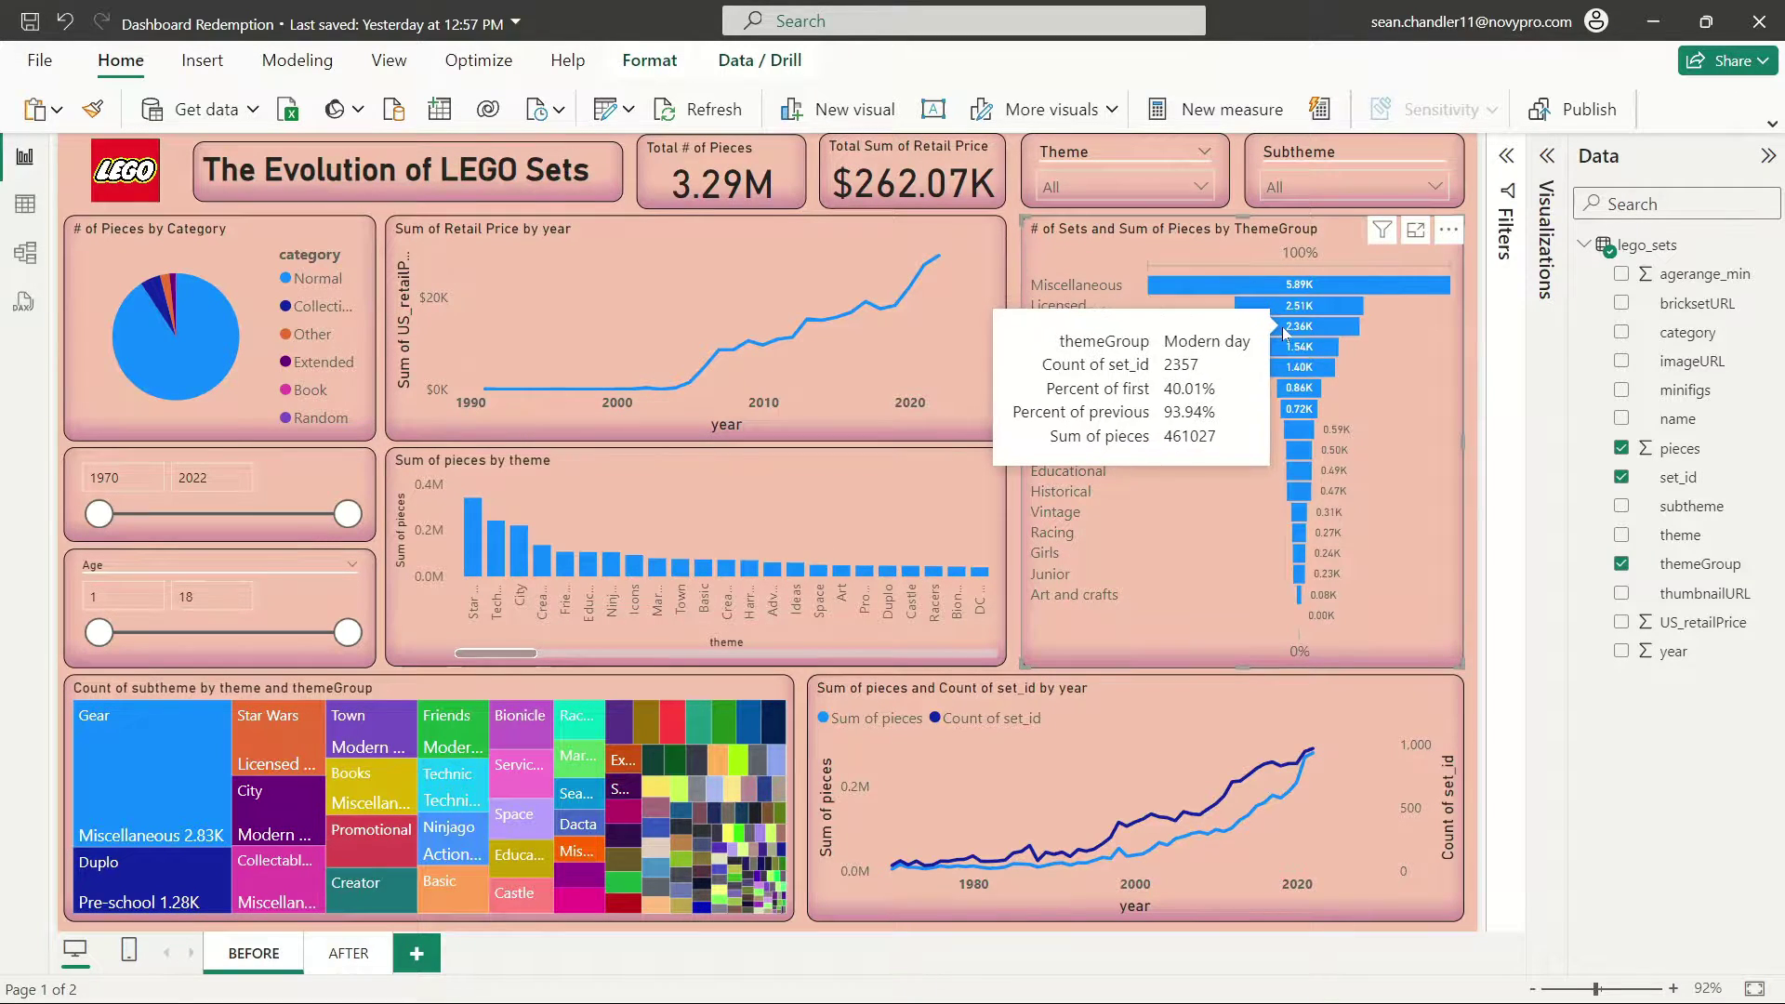
mouse_move(1287, 348)
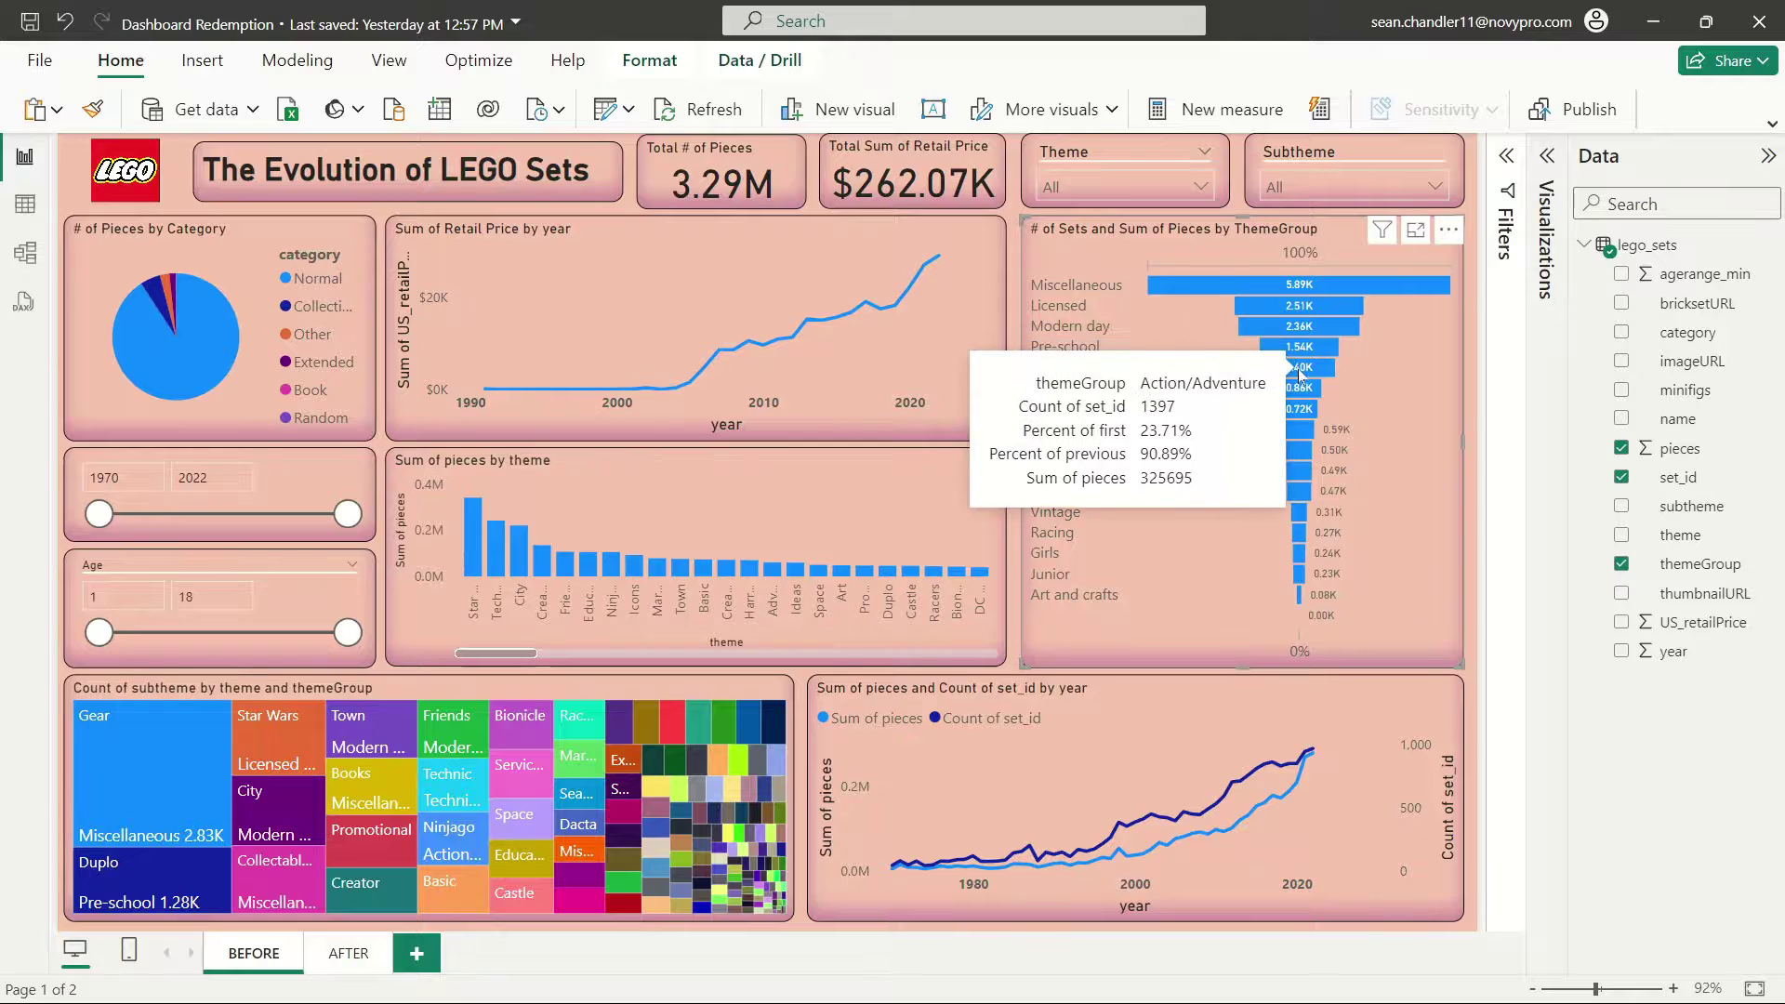
- Convert the # of Sets and Sum of Pieces by ThemeGroup funnel to a clustered bar chart and turn on its data labels
mouse_move(1301, 414)
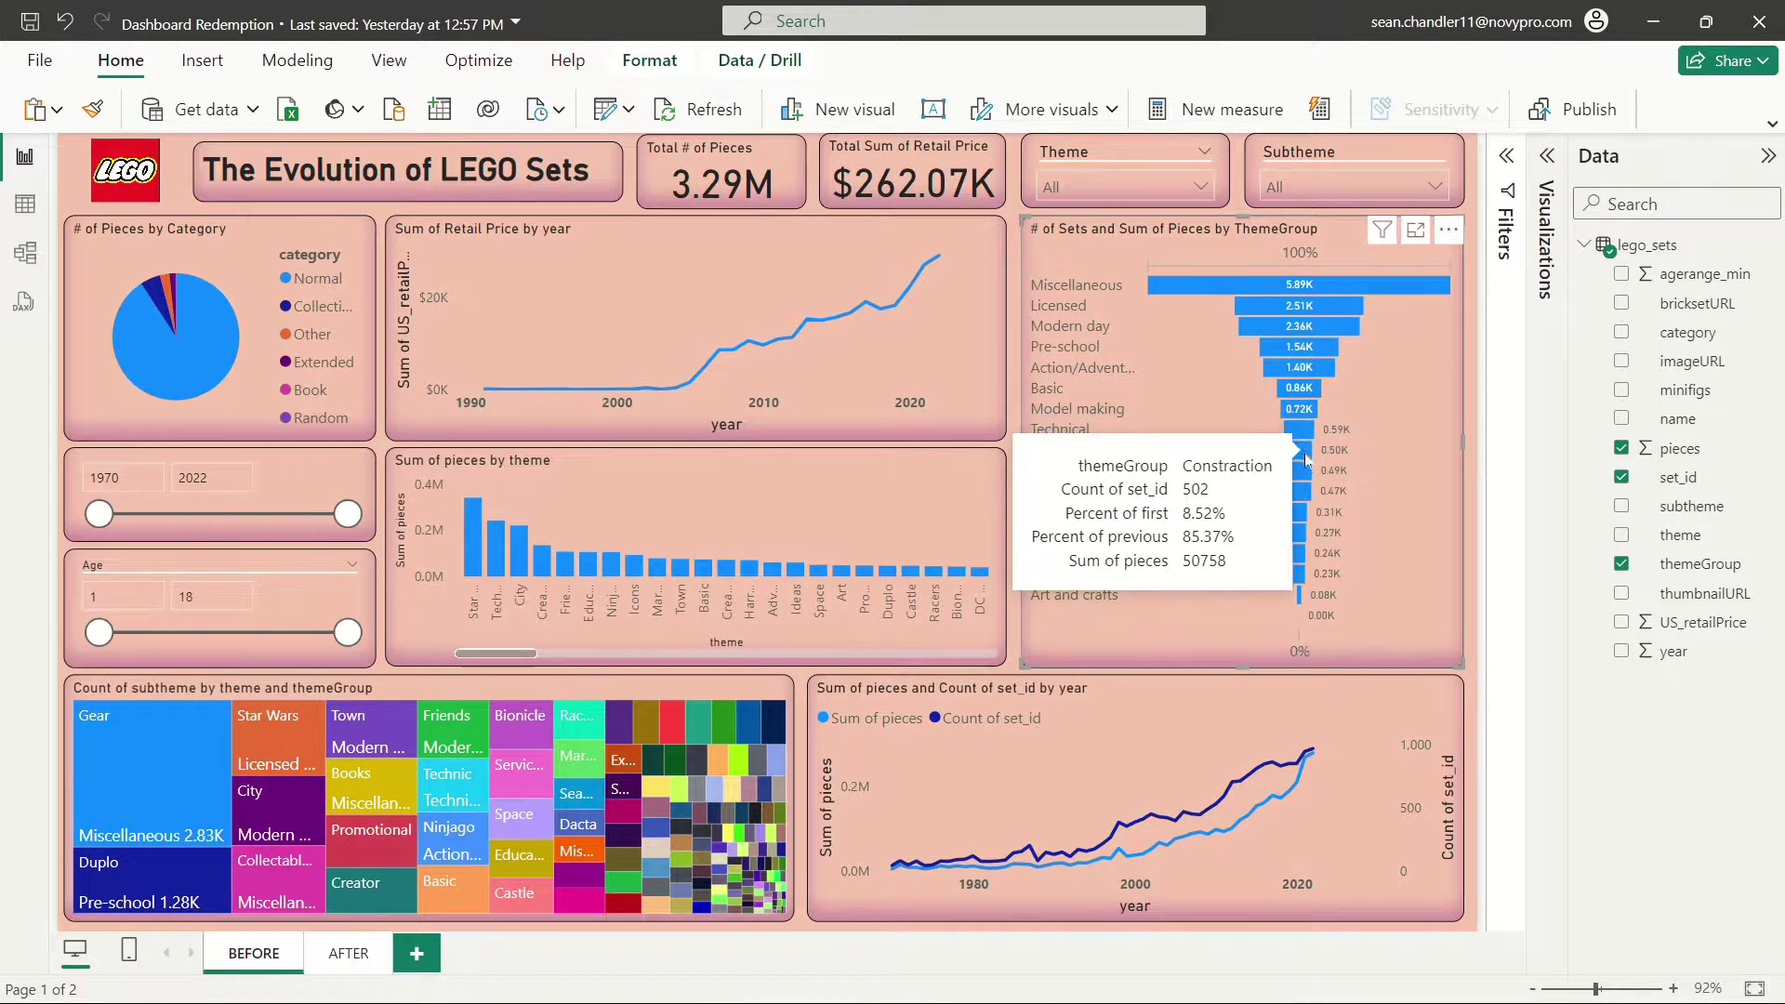
mouse_move(1309, 490)
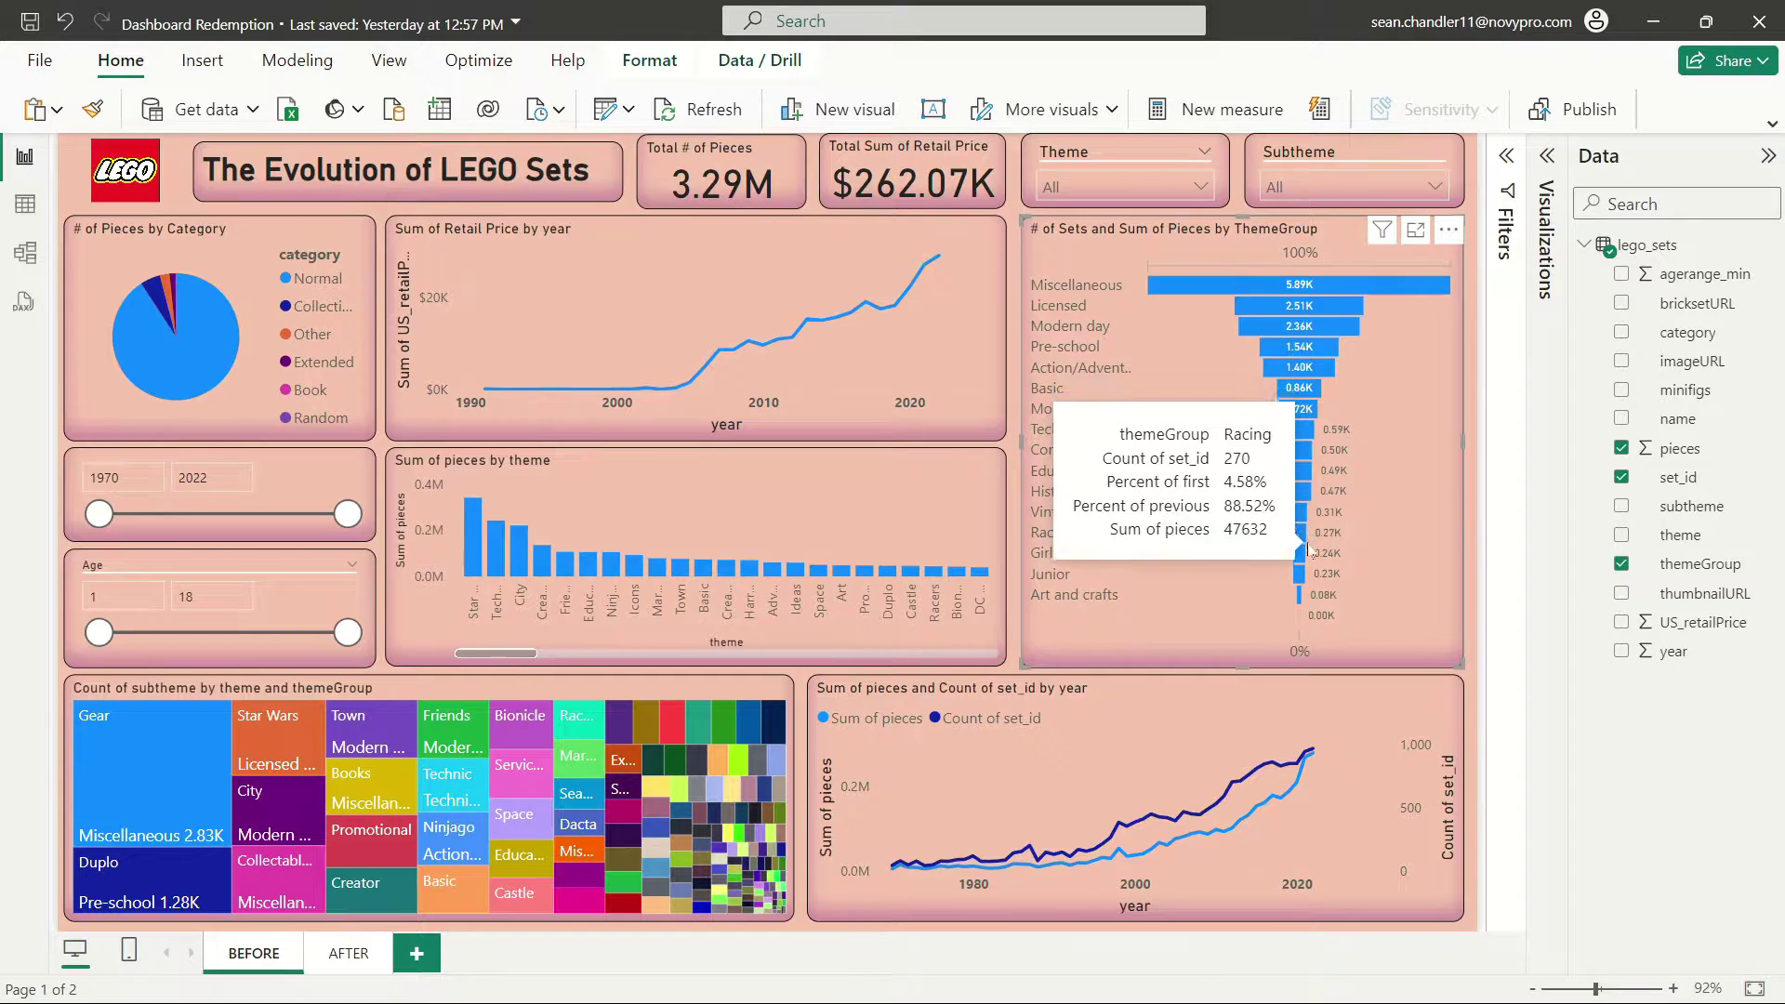
mouse_move(1301, 582)
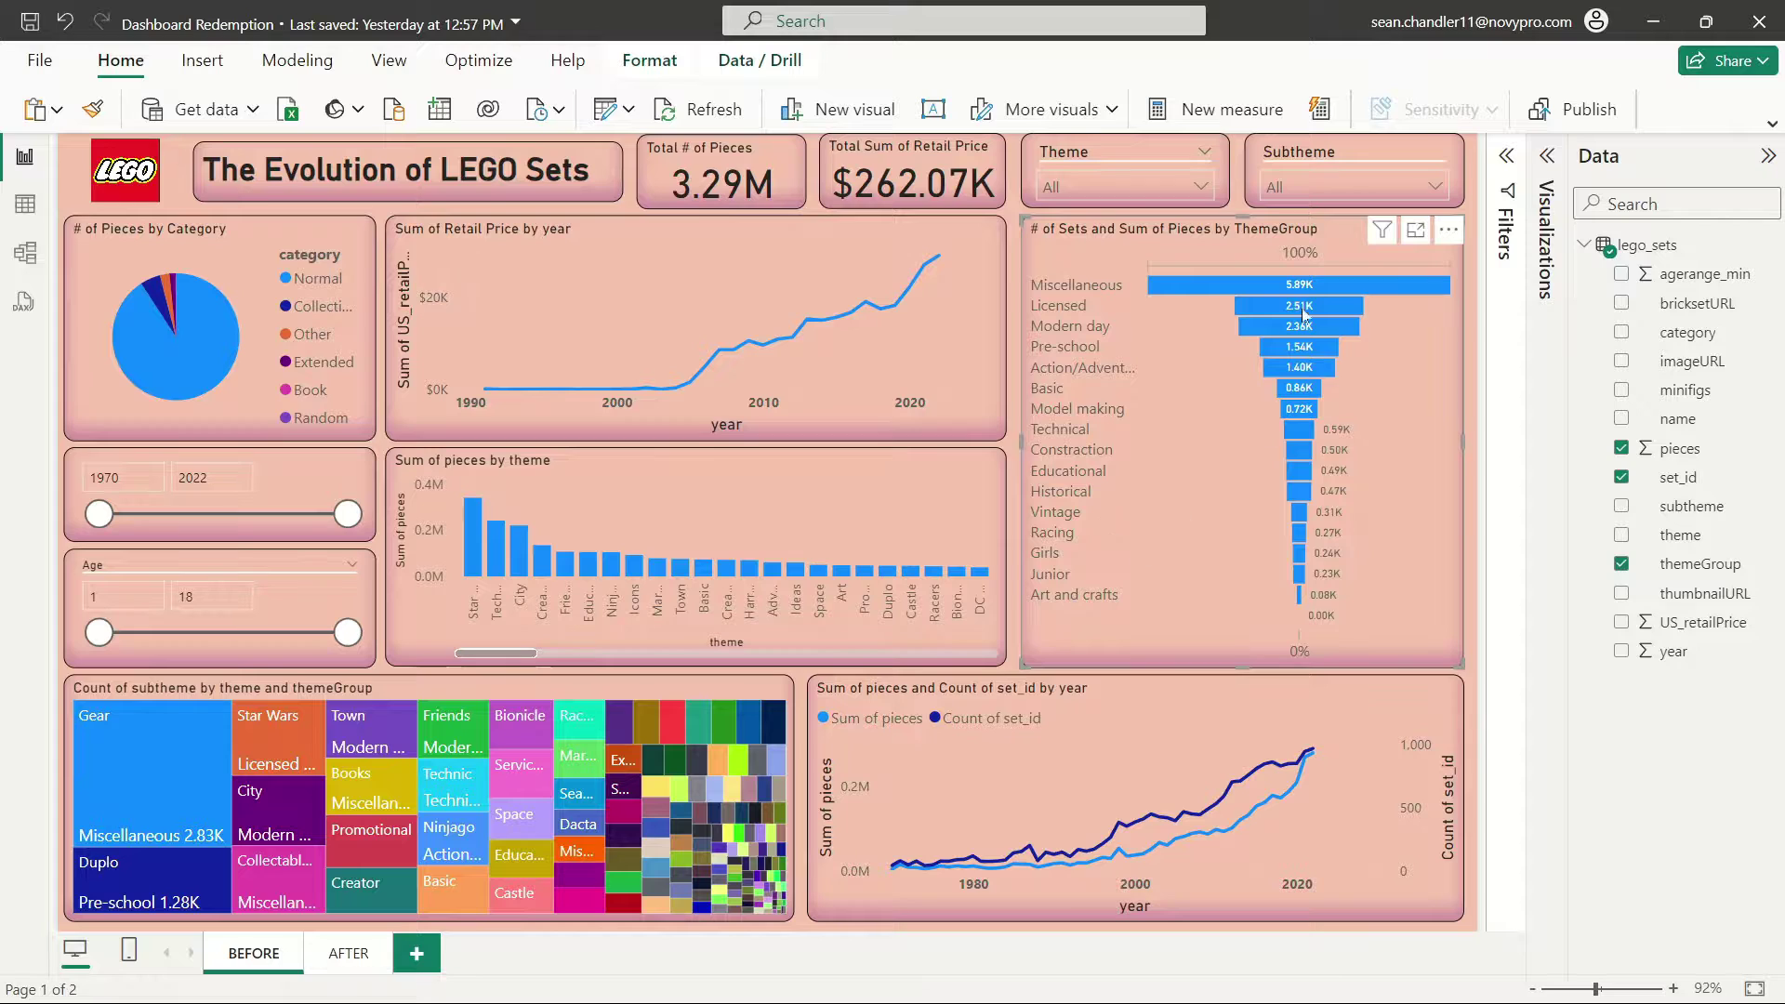
left_click(1547, 156)
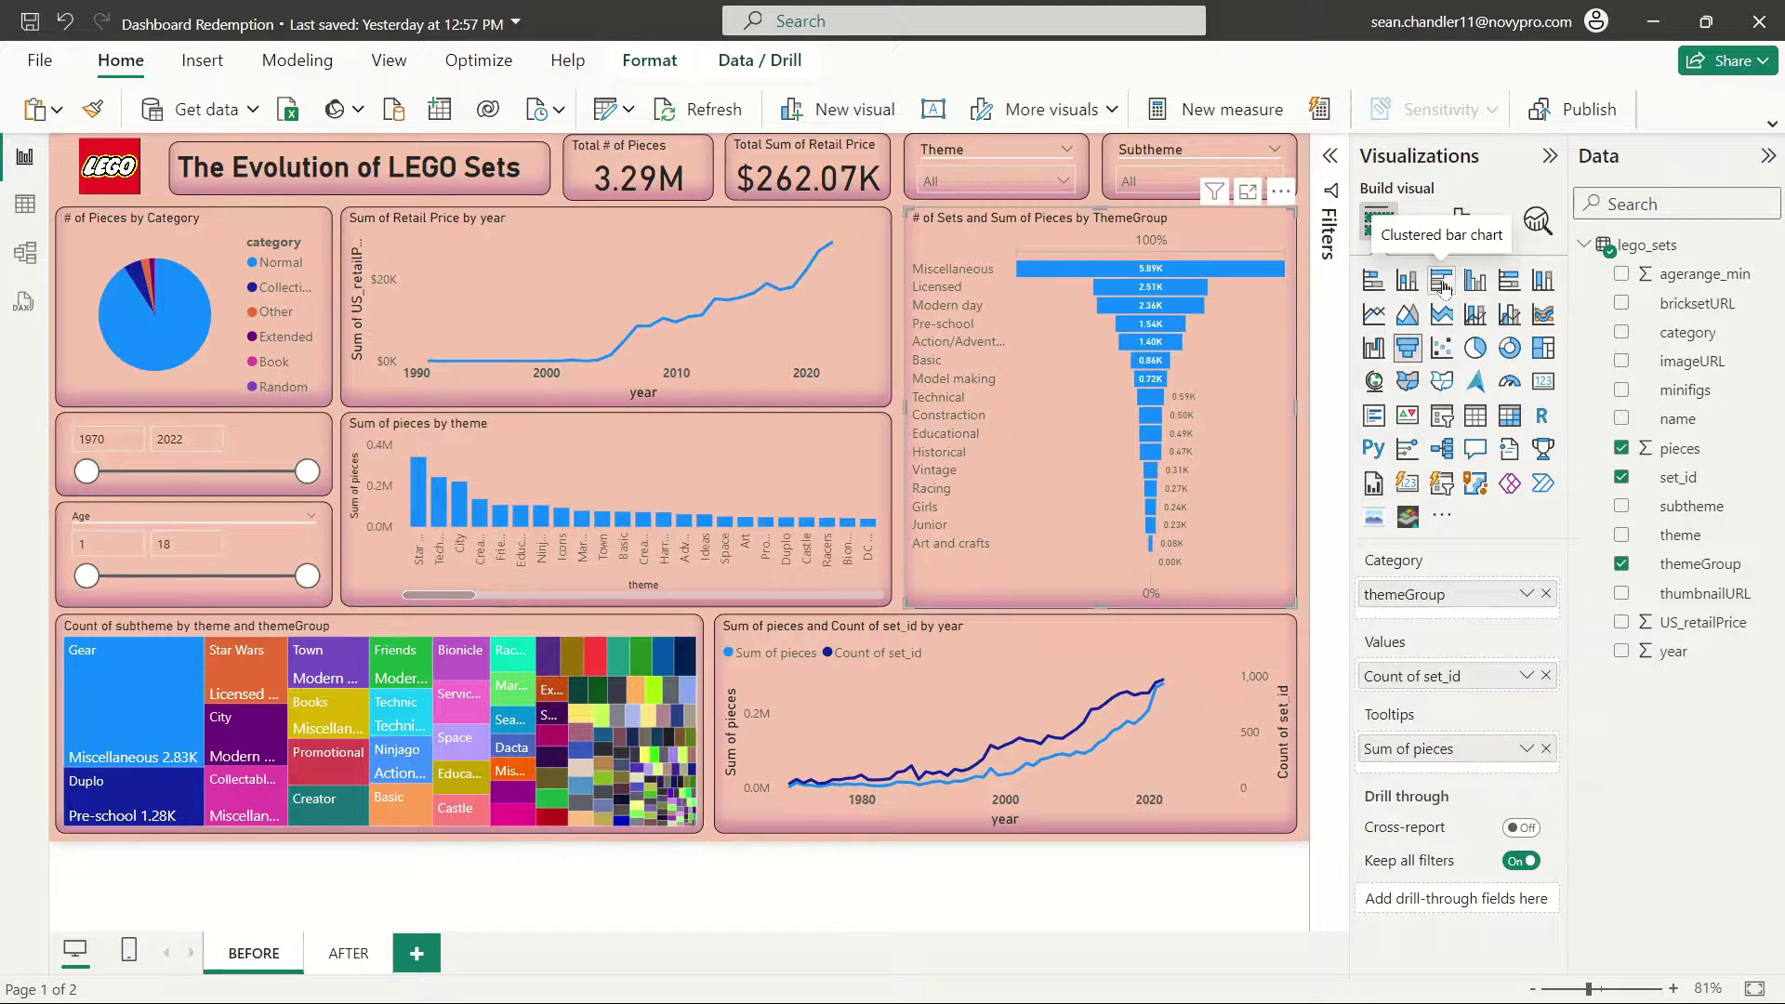
left_click(1442, 282)
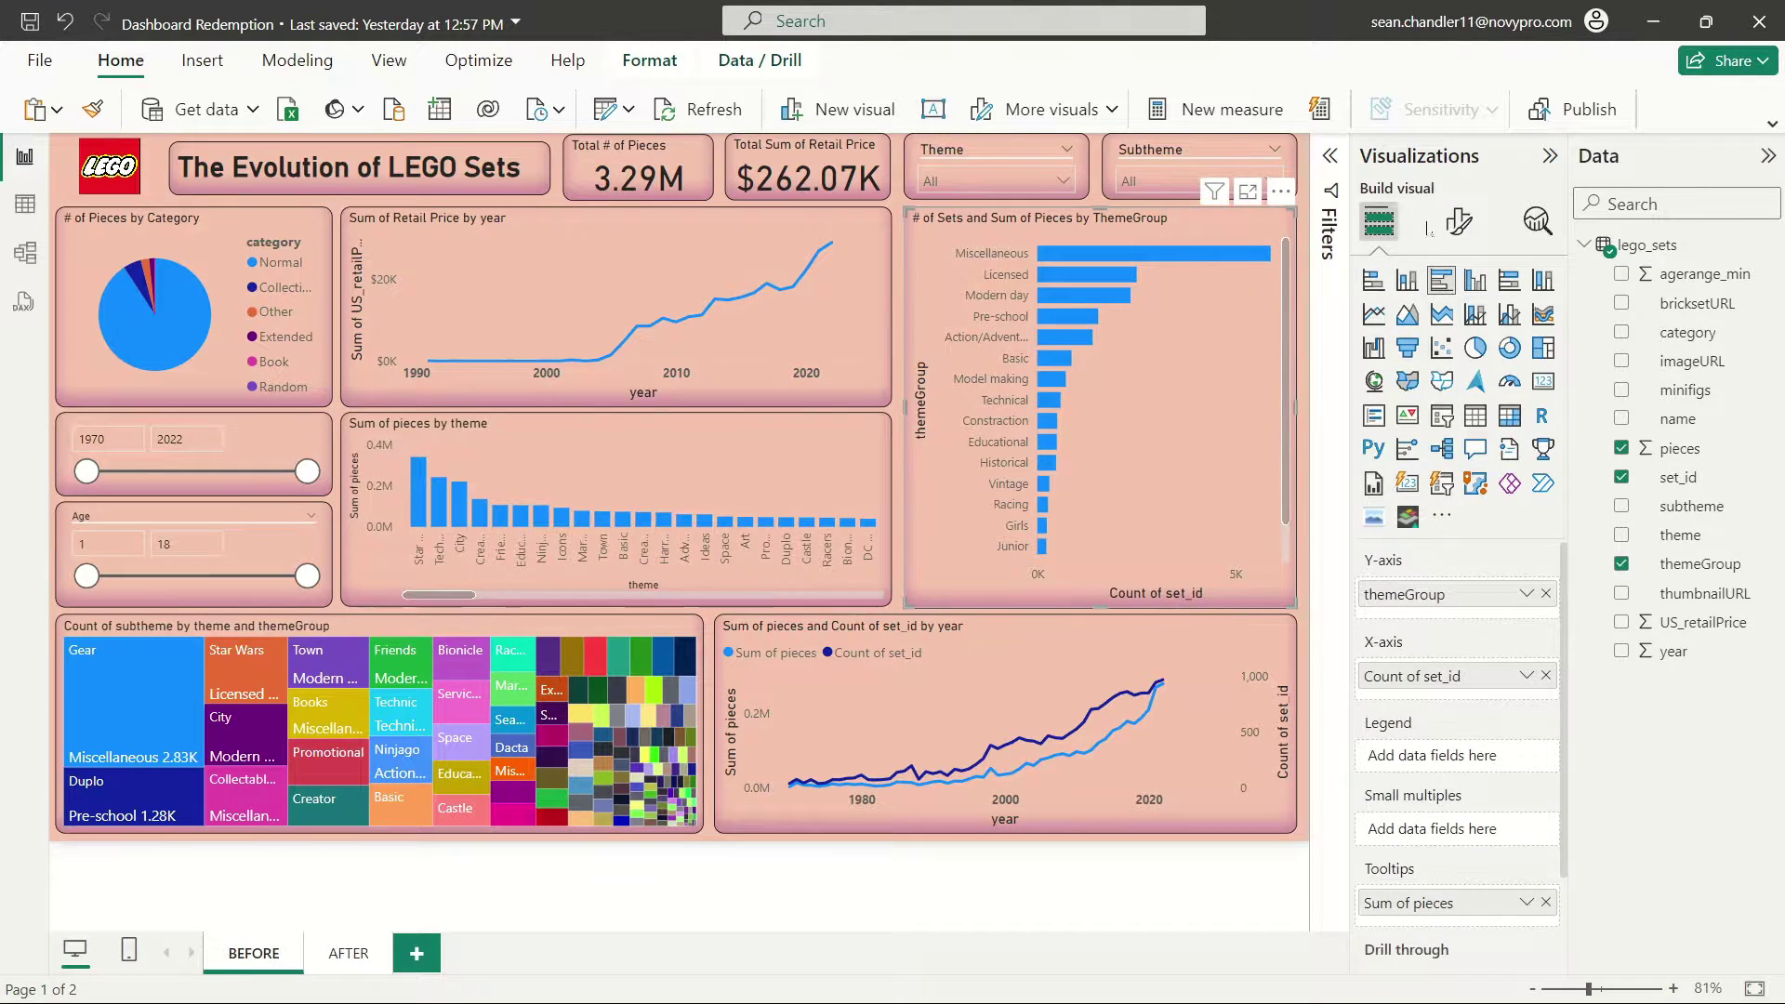
left_click(1459, 221)
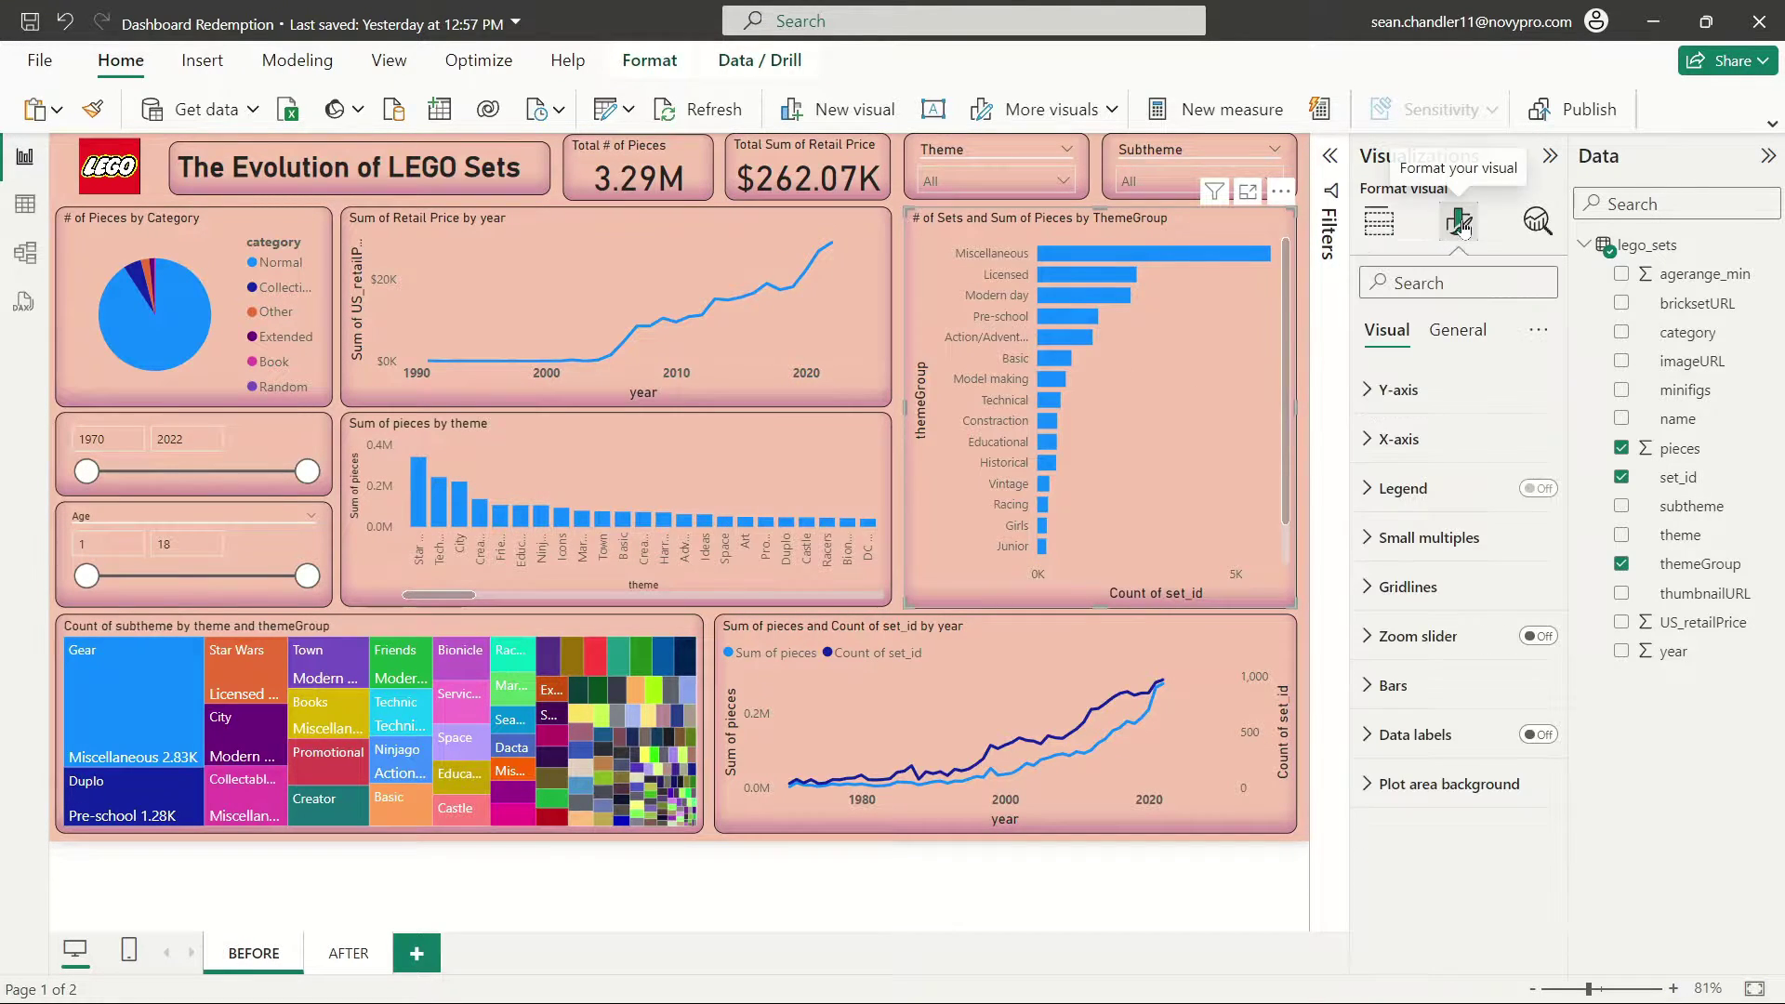
left_click(1539, 735)
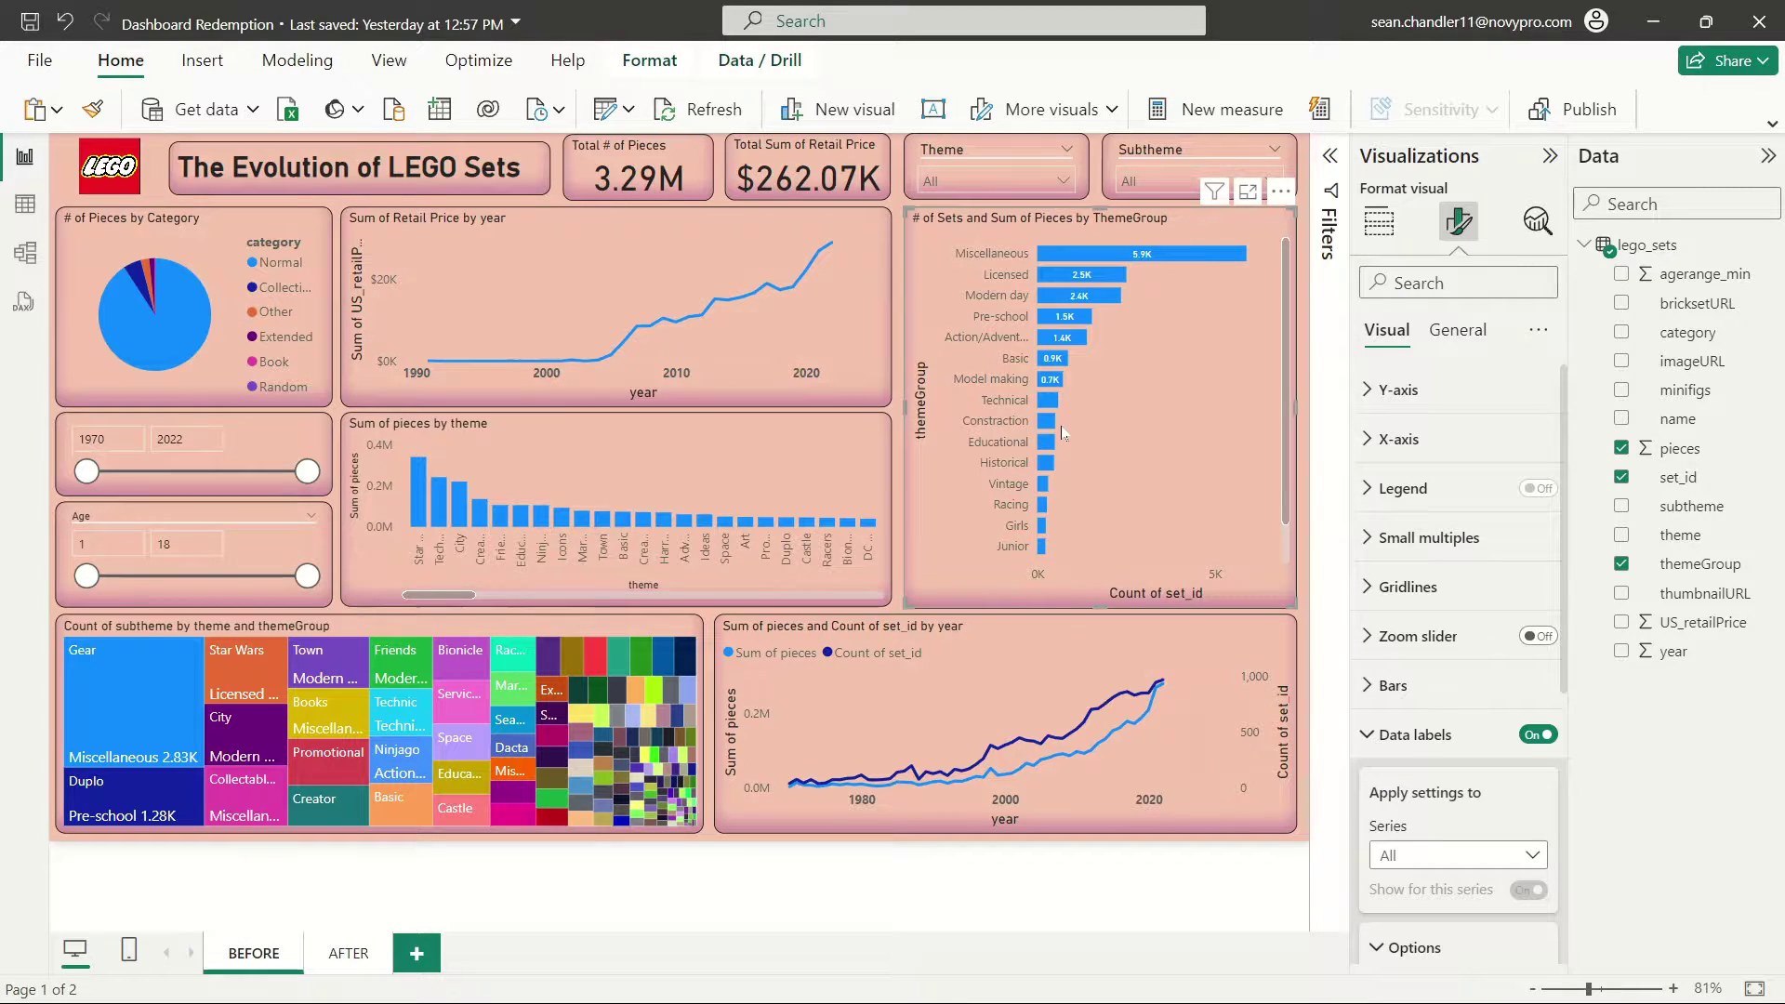
- Try the # of Pieces by Category pie chart as a clustered bar chart and restore the pie
left_click(708, 253)
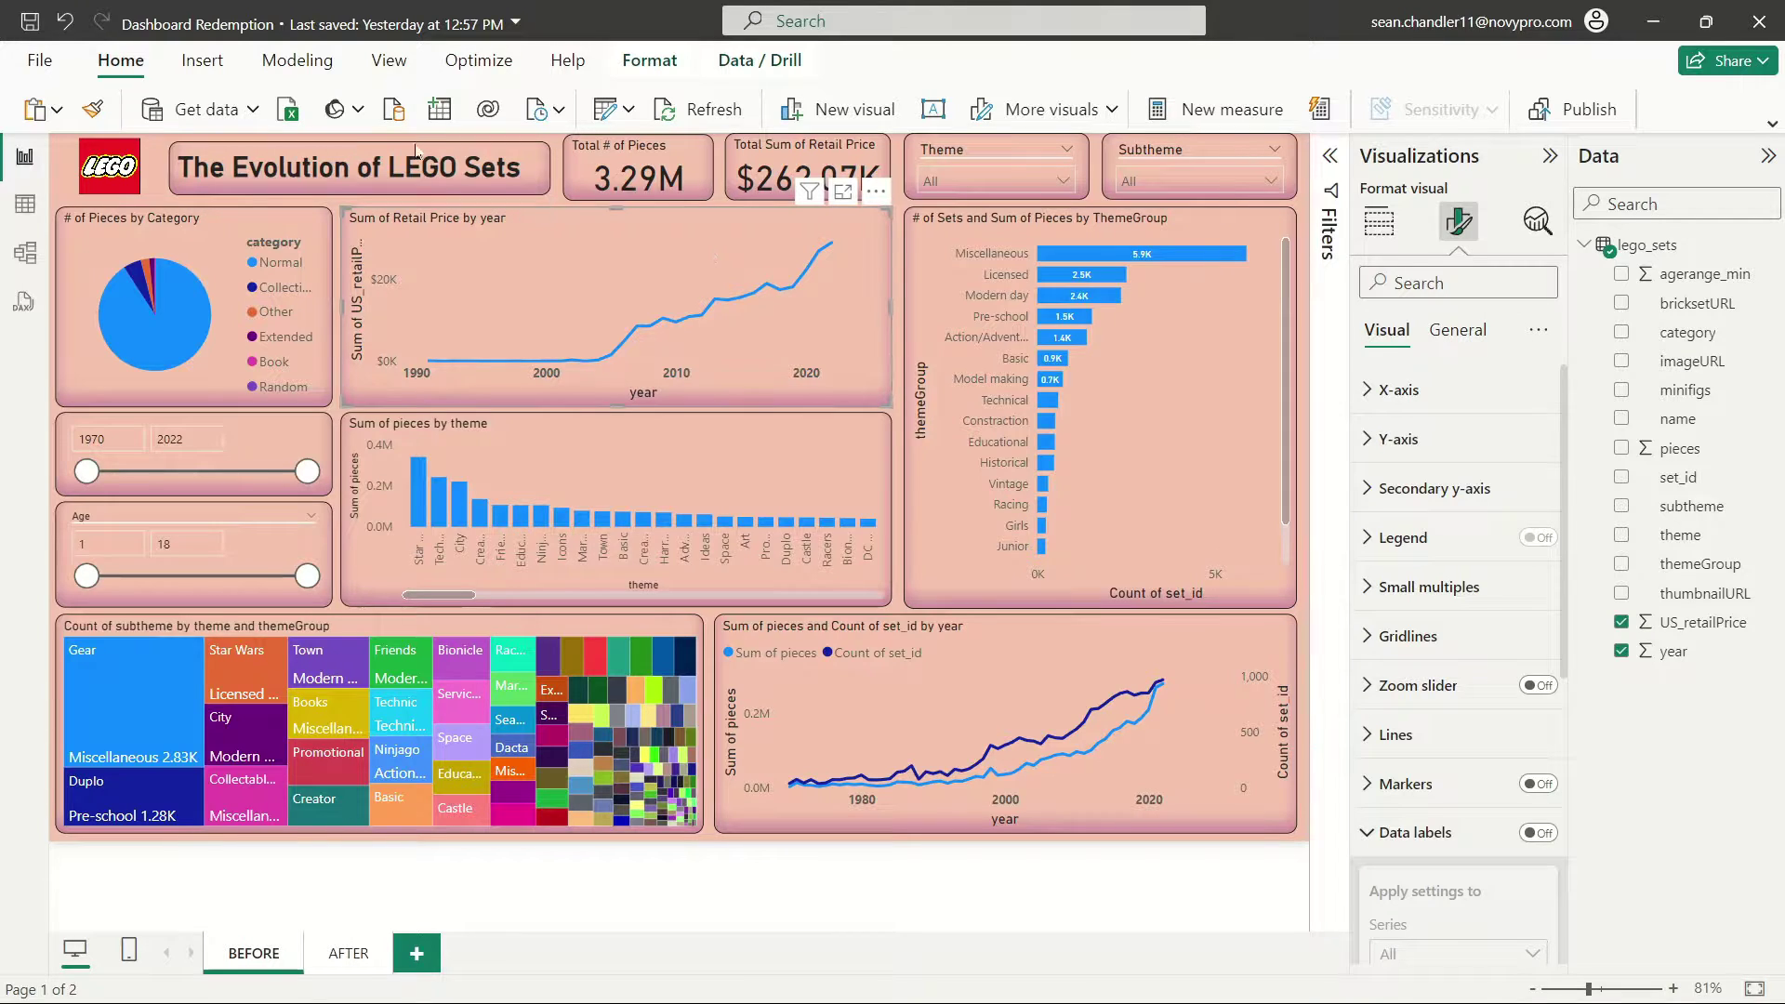
left_click(247, 215)
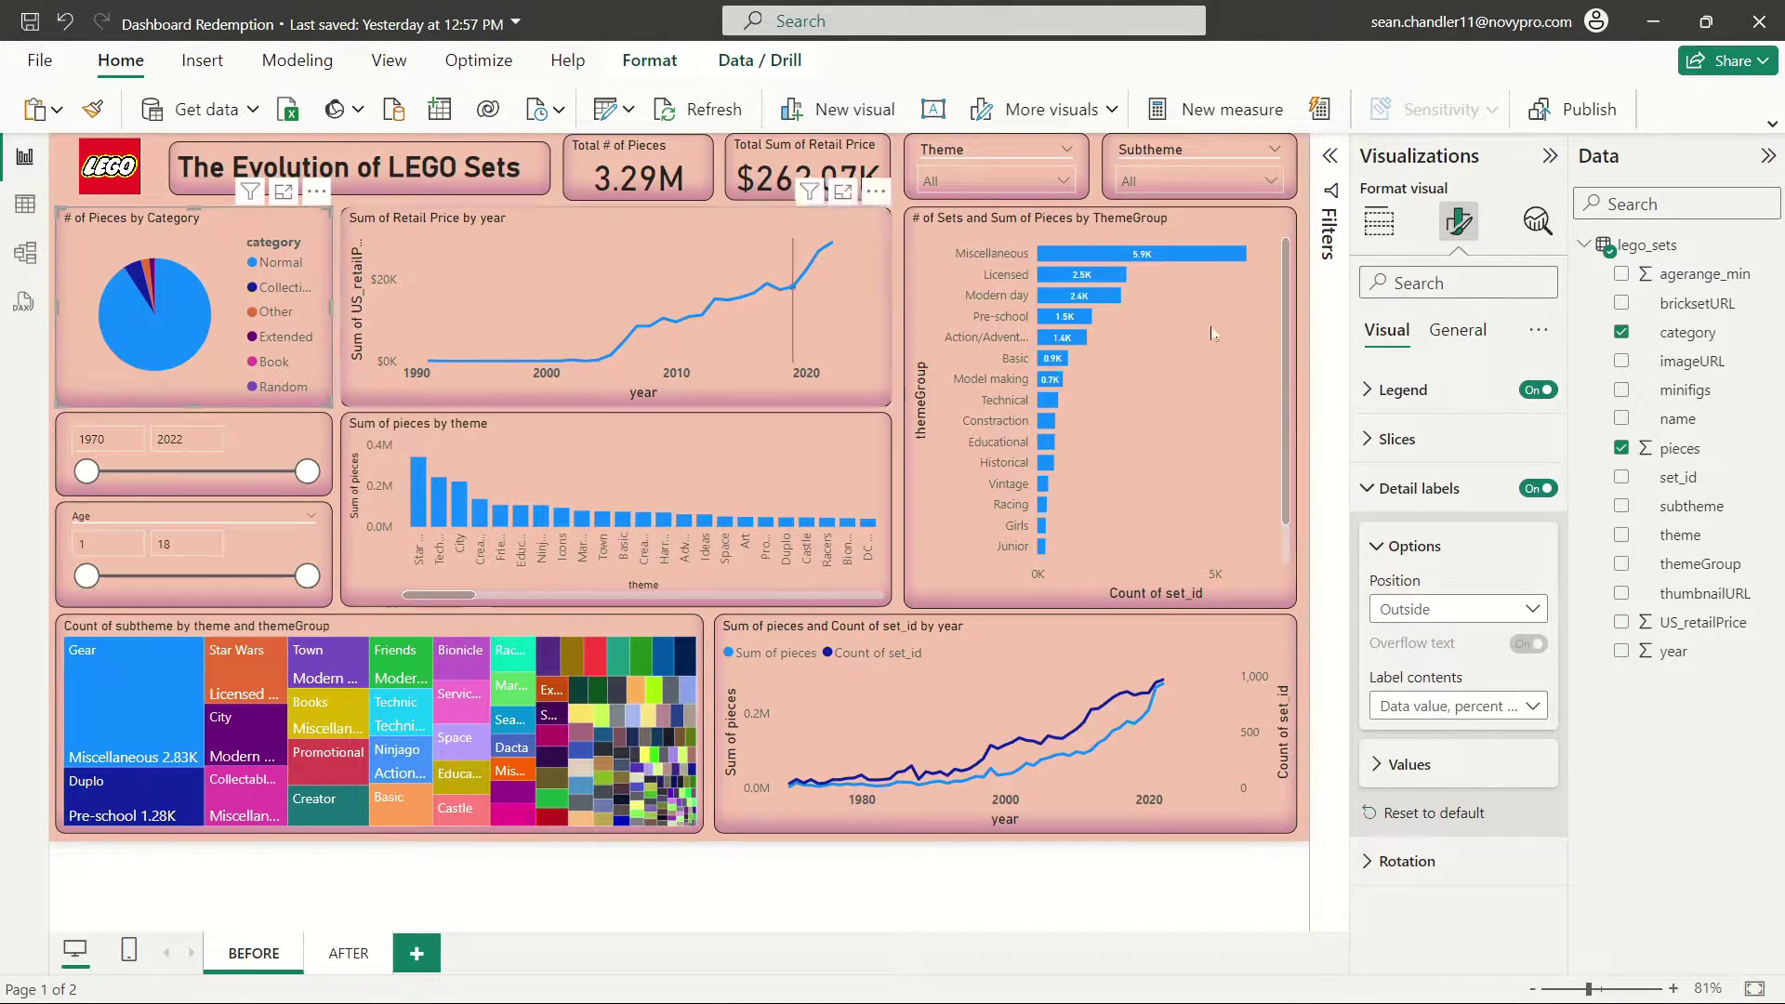
left_click(1378, 220)
left_click(1441, 281)
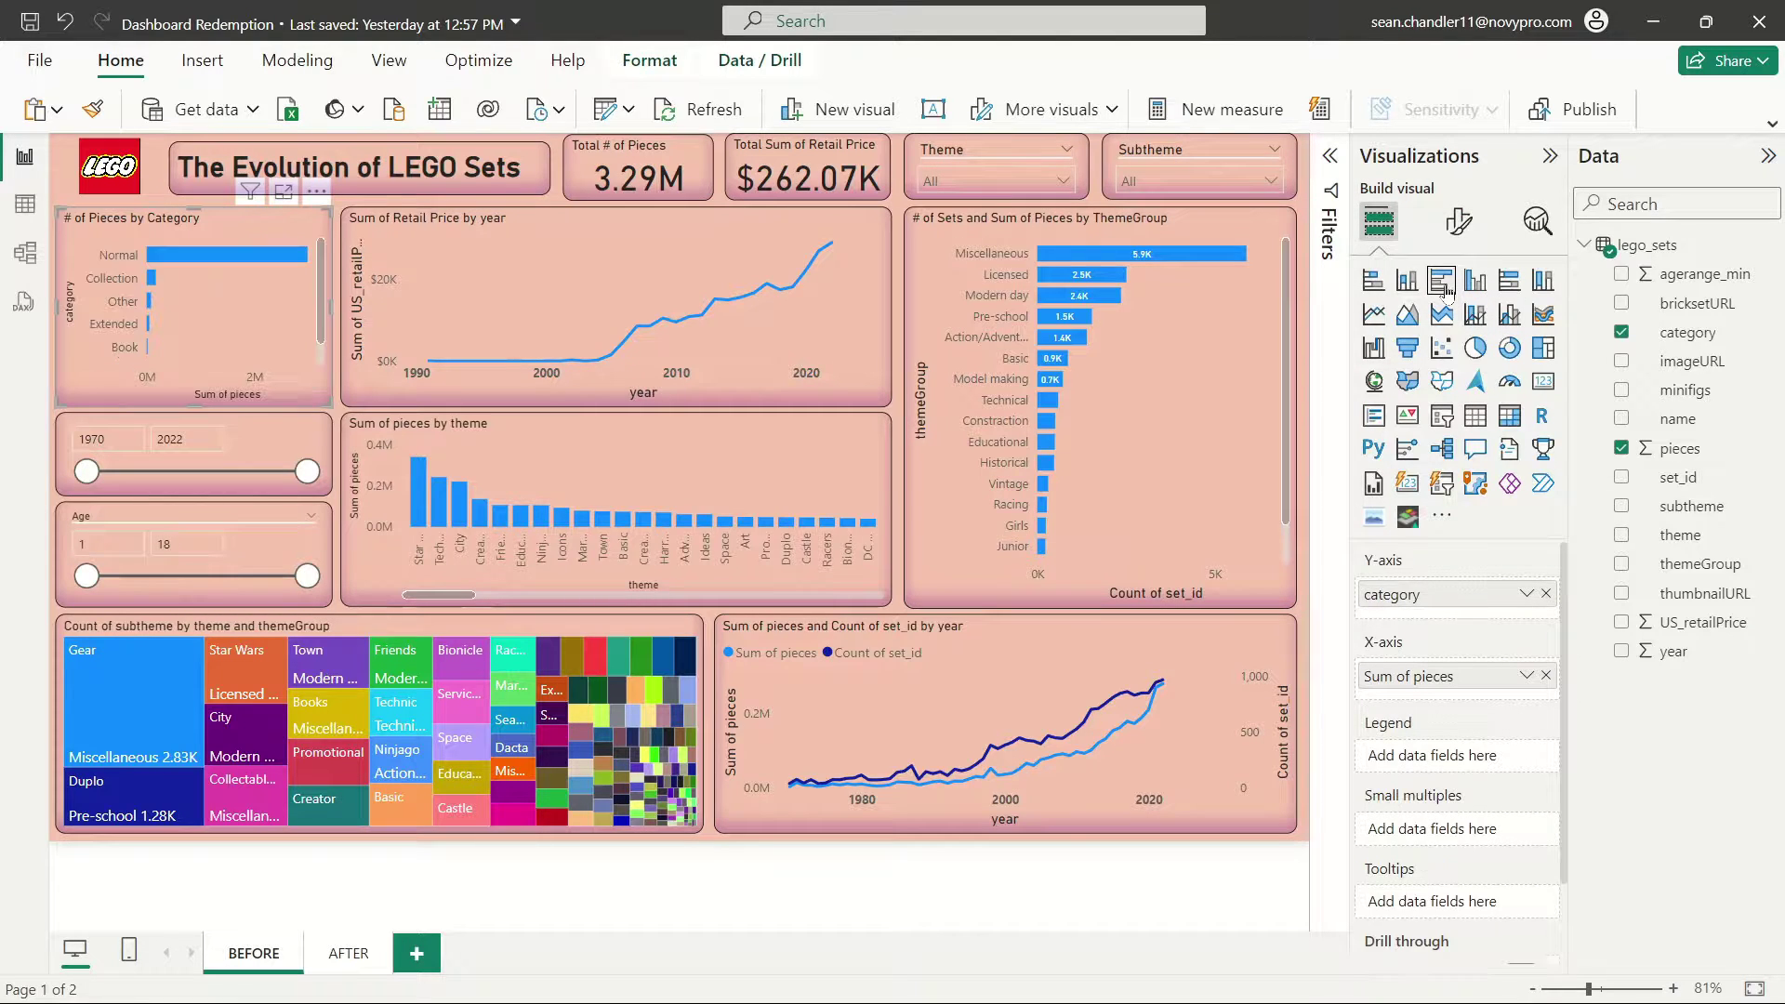
scroll(251, 325, "up", 1)
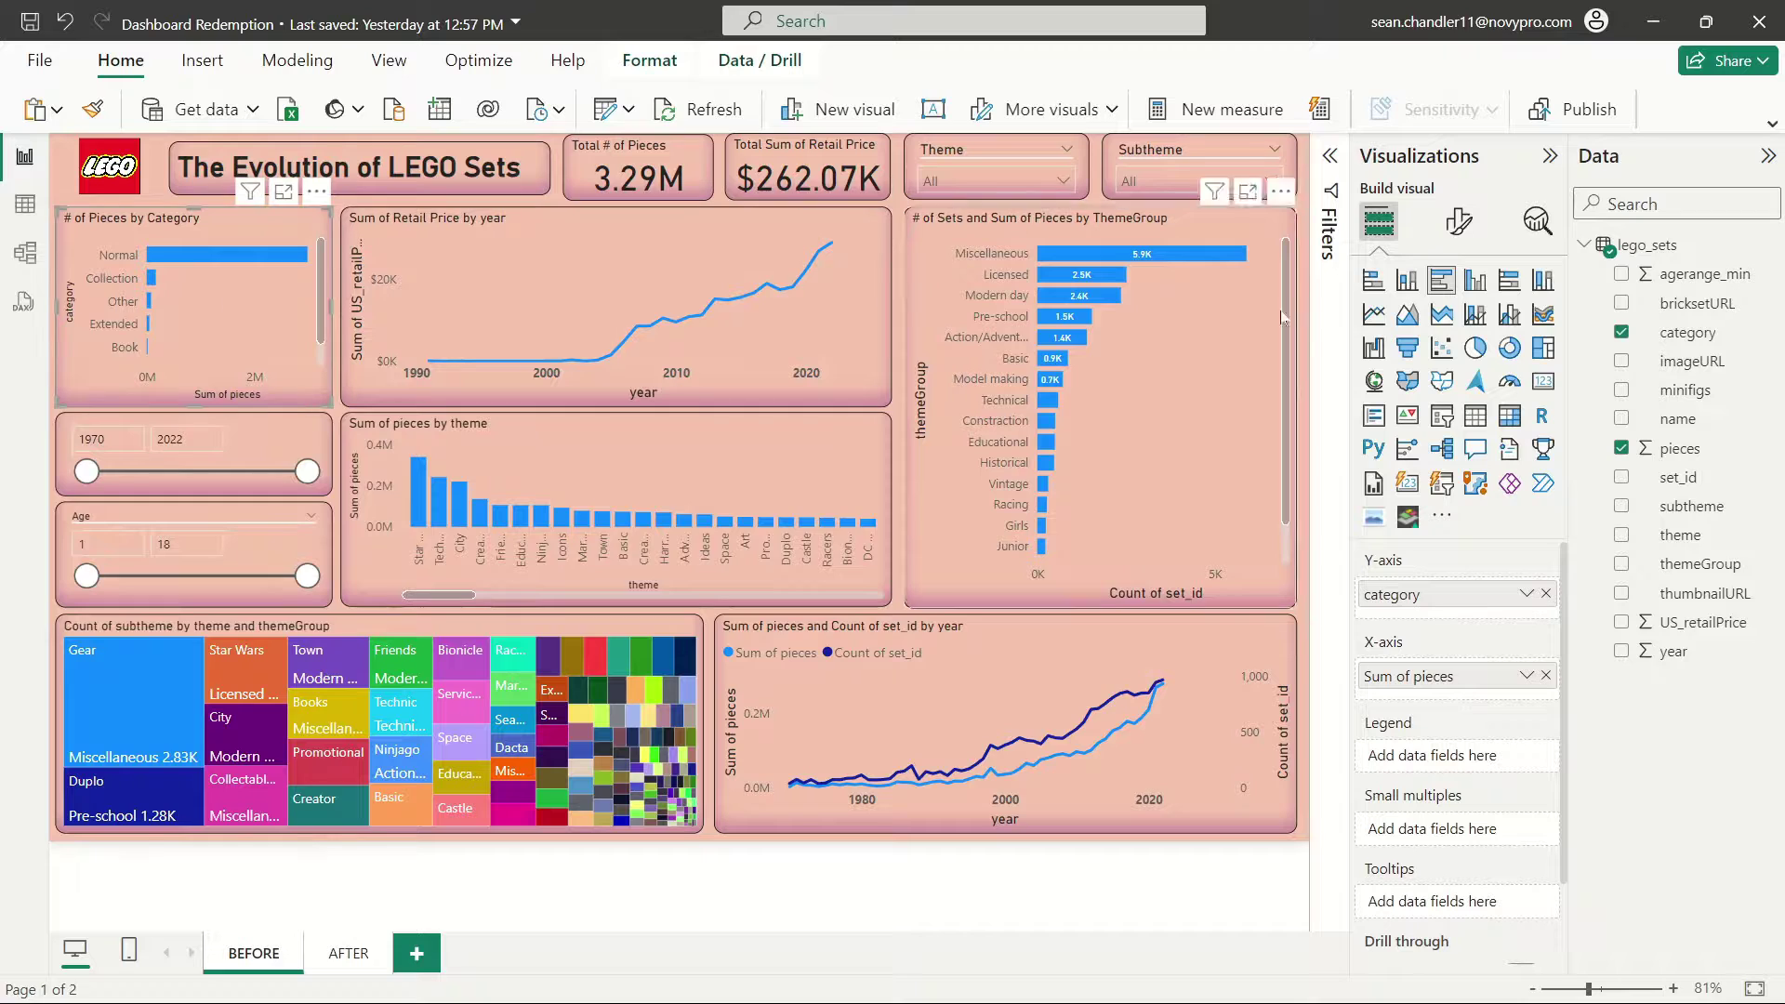
left_click(1475, 348)
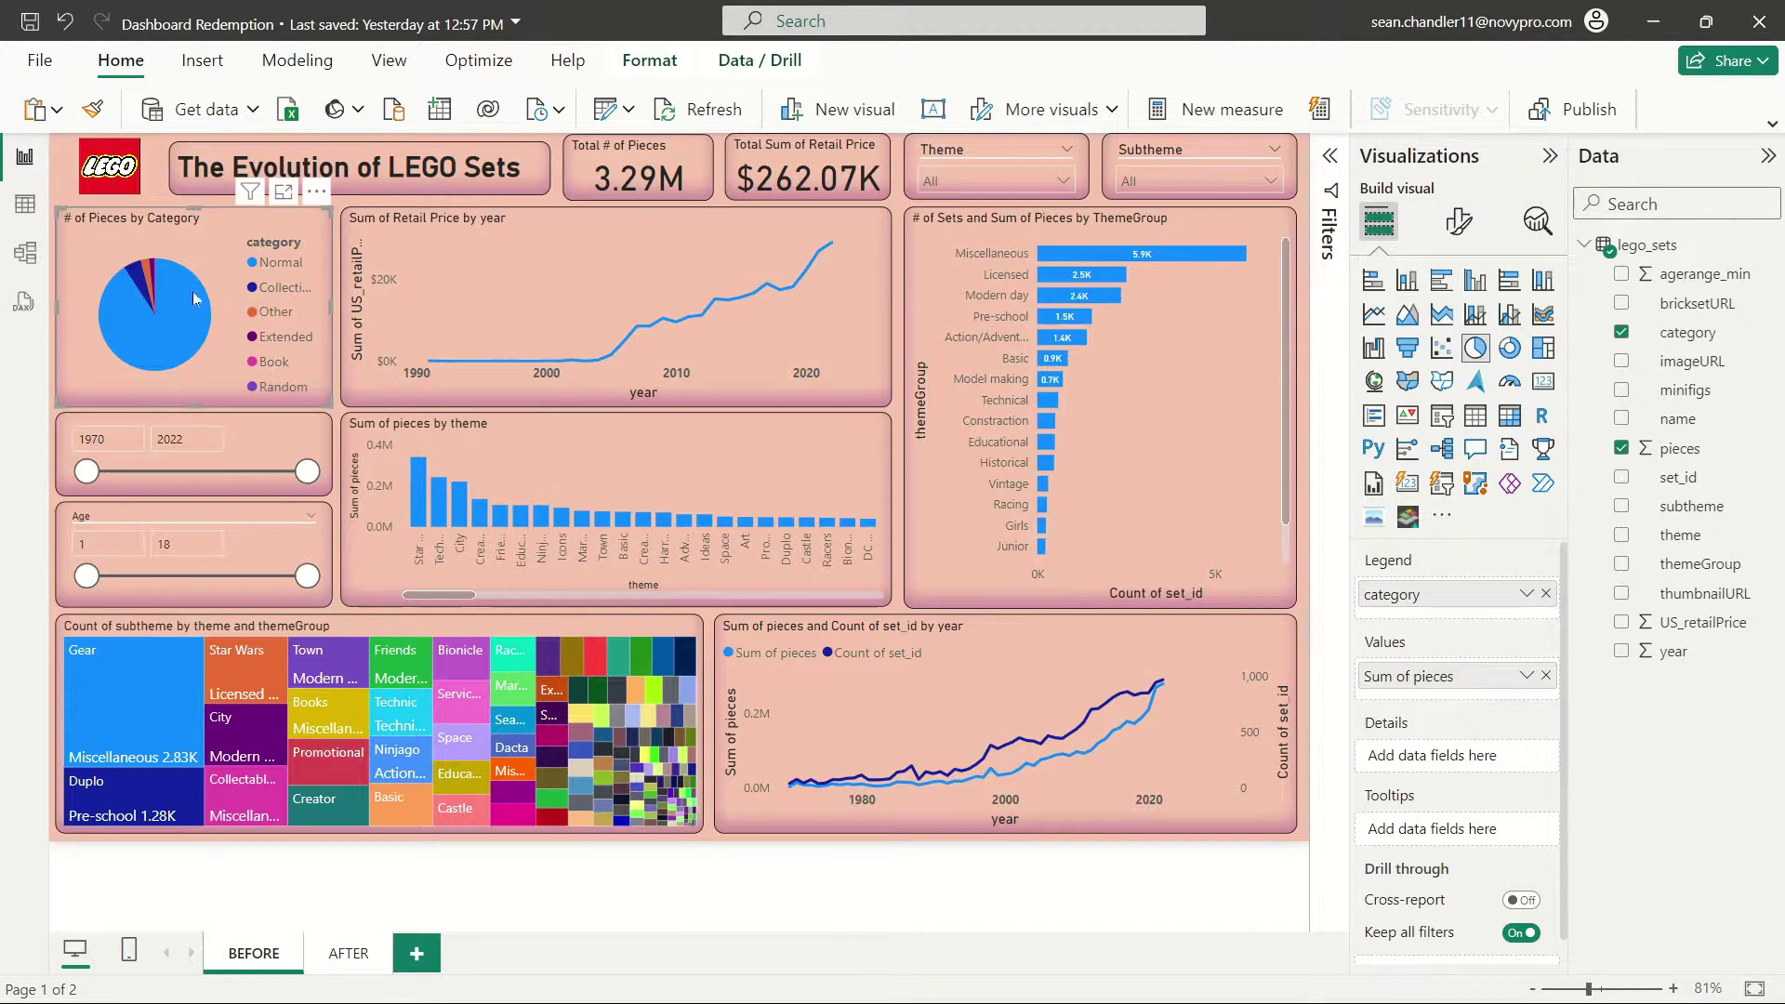
- Examine the small slices of the category pie and the yearly values of the Sum of Retail Price by year line chart
mouse_move(171, 282)
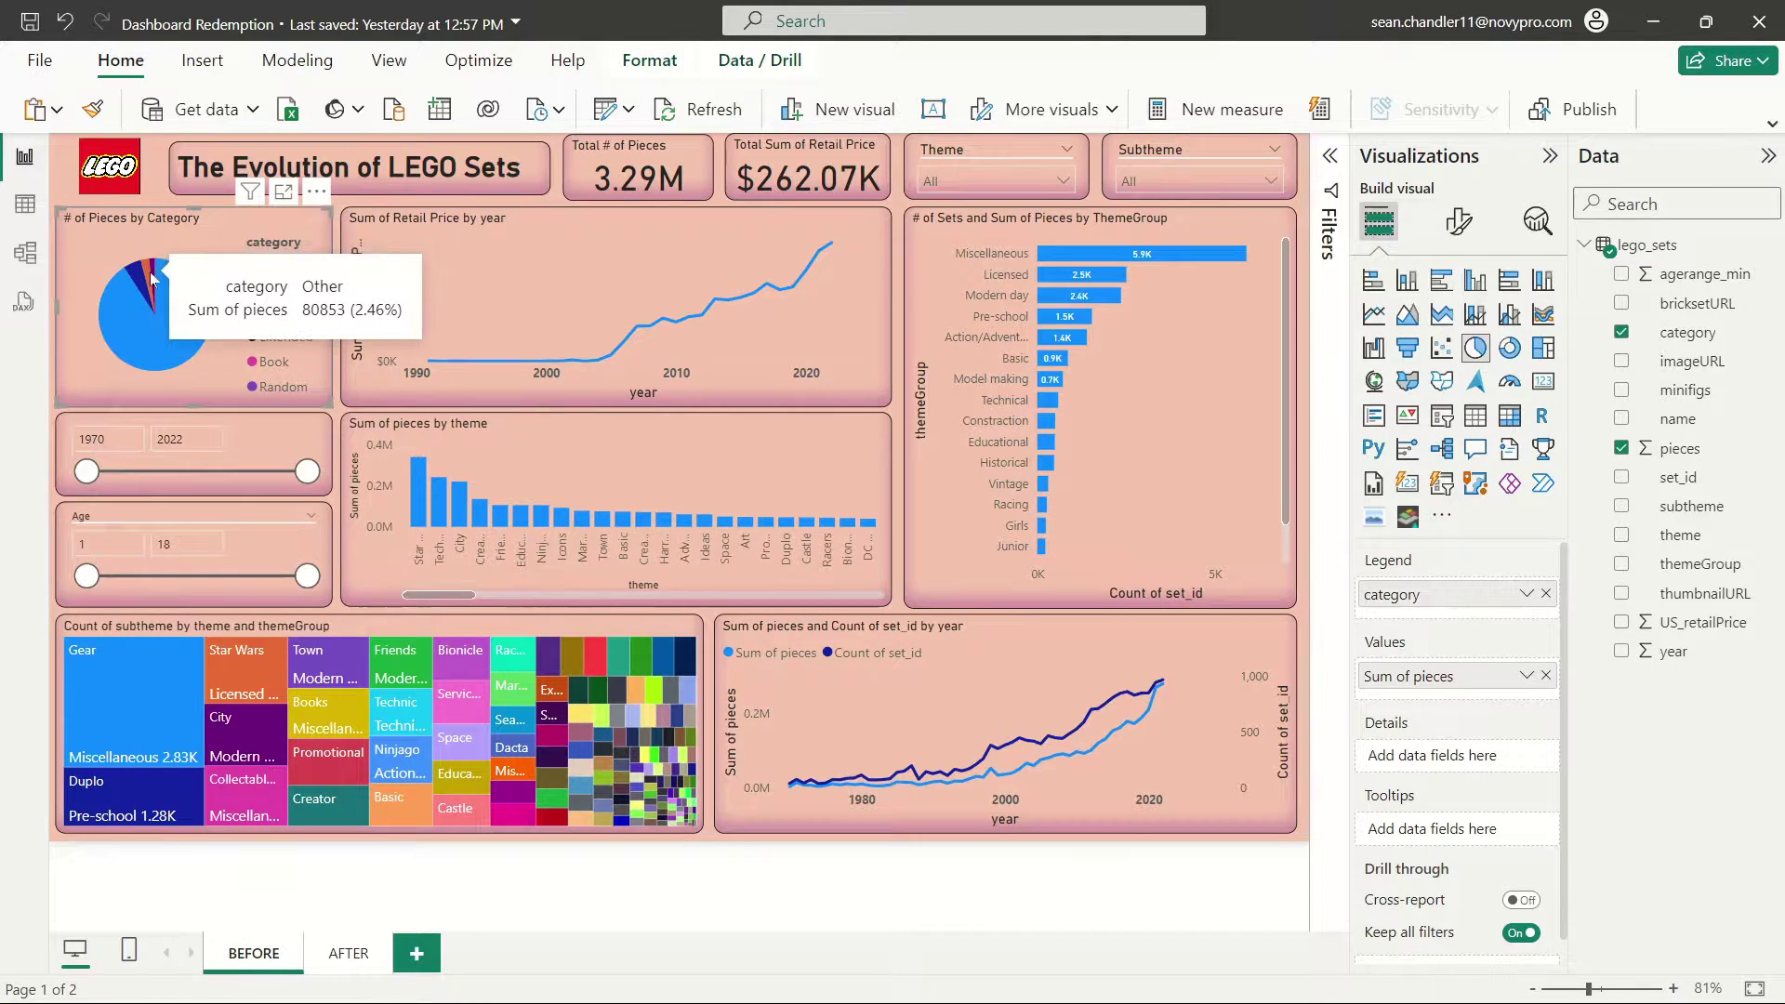
mouse_move(170, 323)
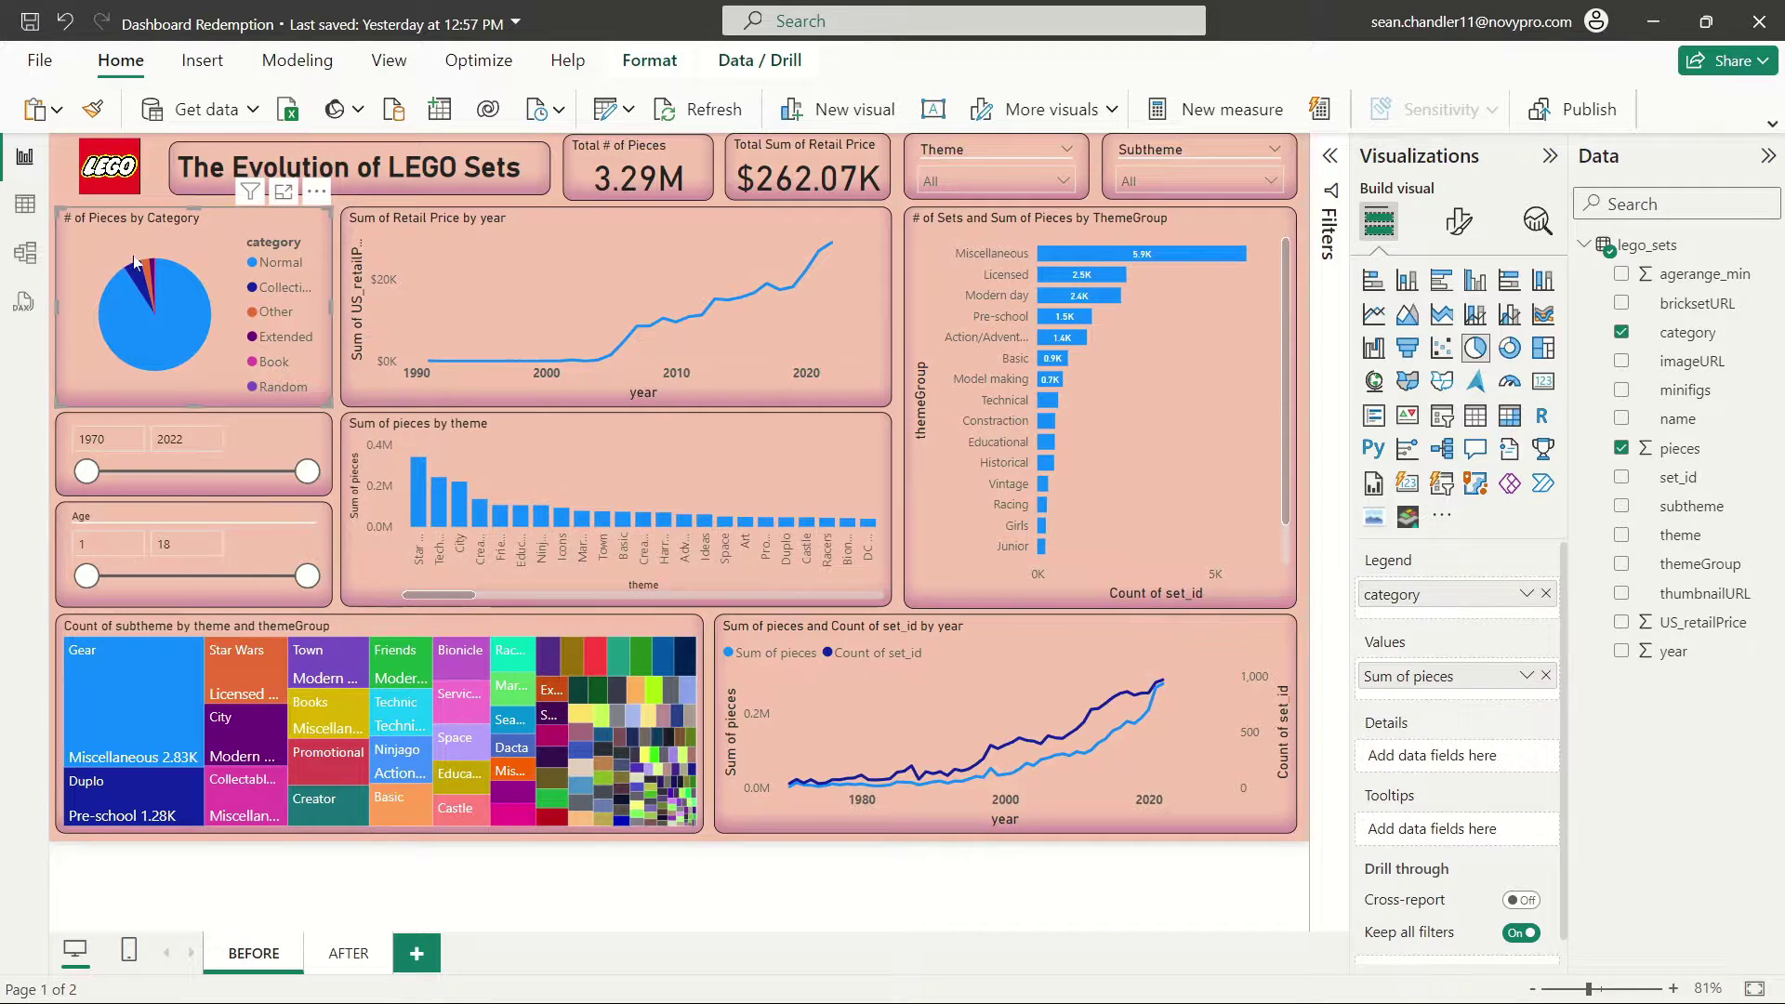
left_click(537, 223)
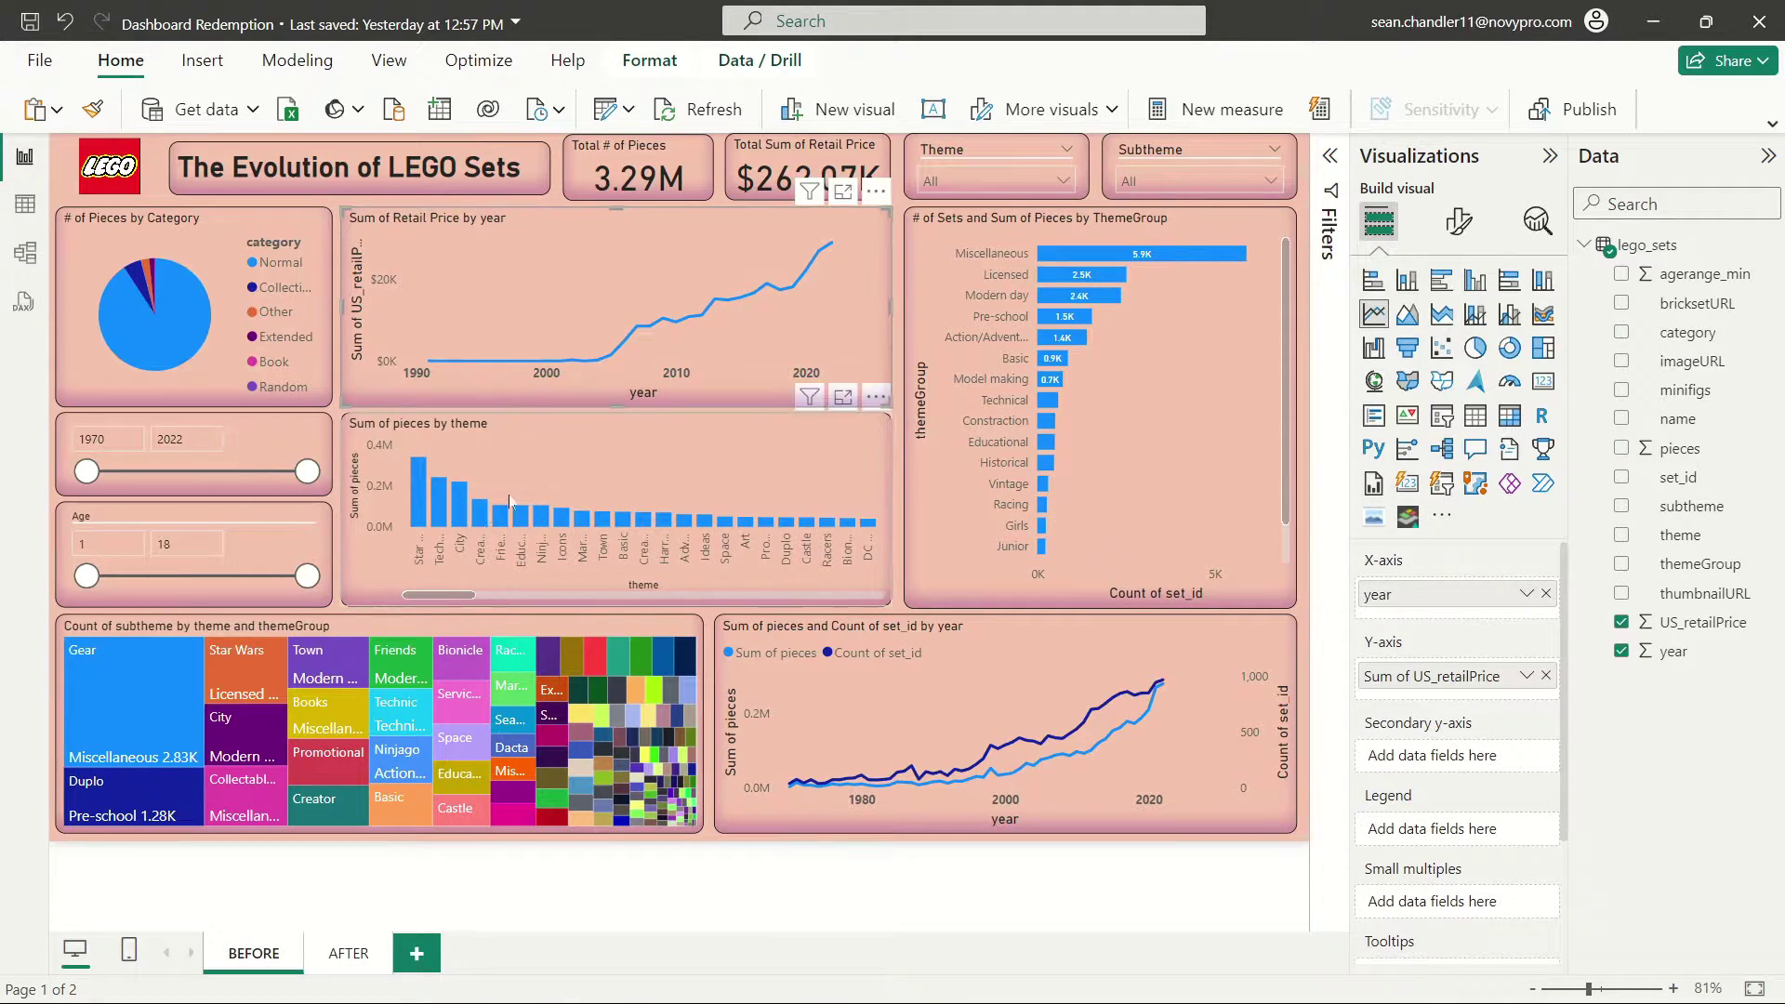
mouse_move(428, 362)
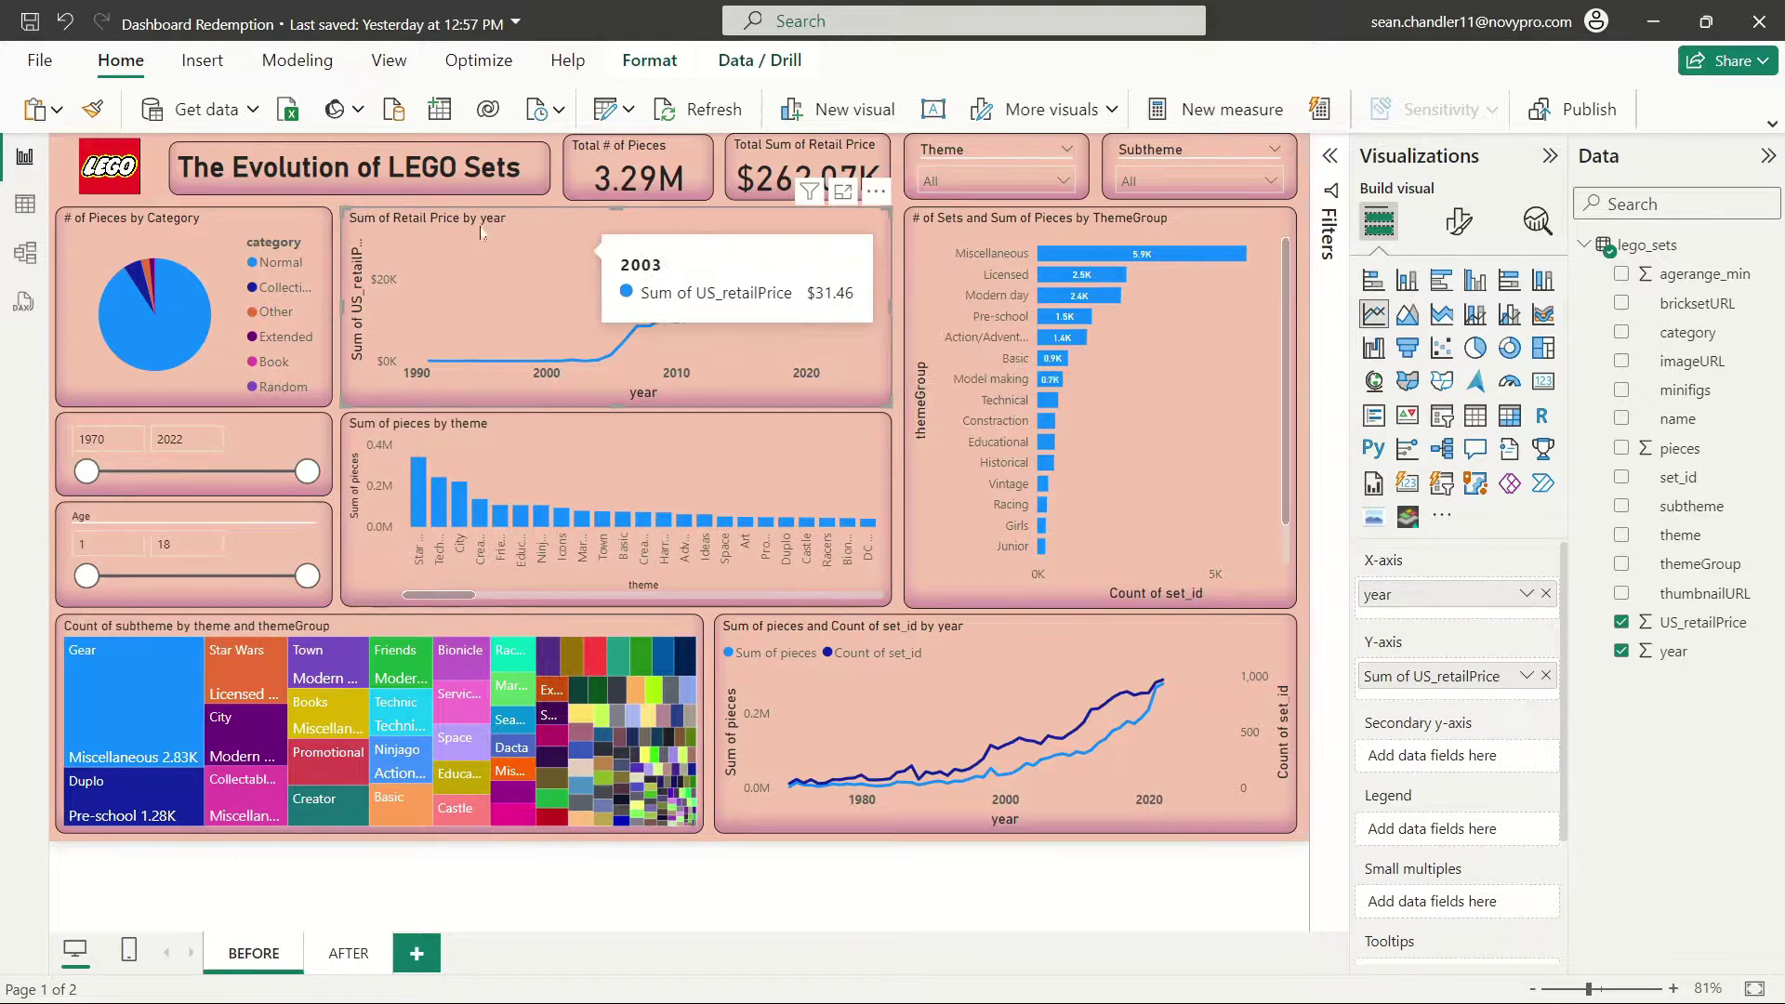
- Check the US_retailPrice values for earlier years in the lego_sets table and return to the report
left_click(25, 204)
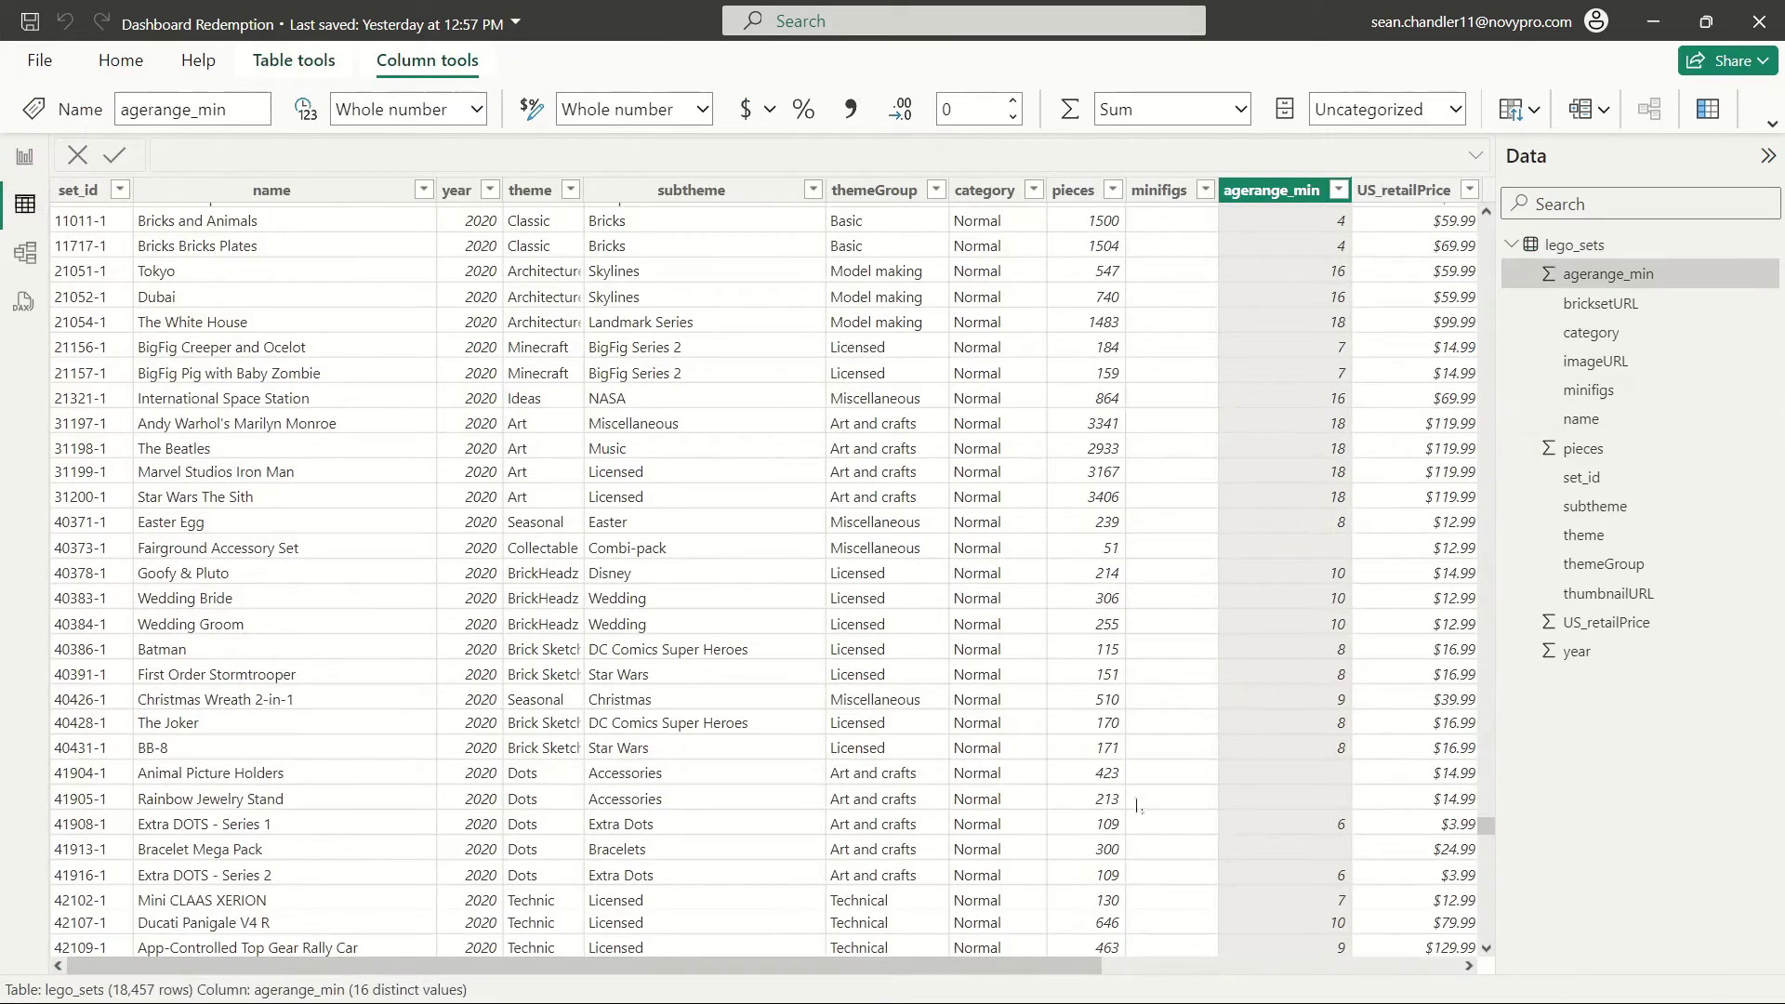
left_click_drag(1487, 824, 797, 360)
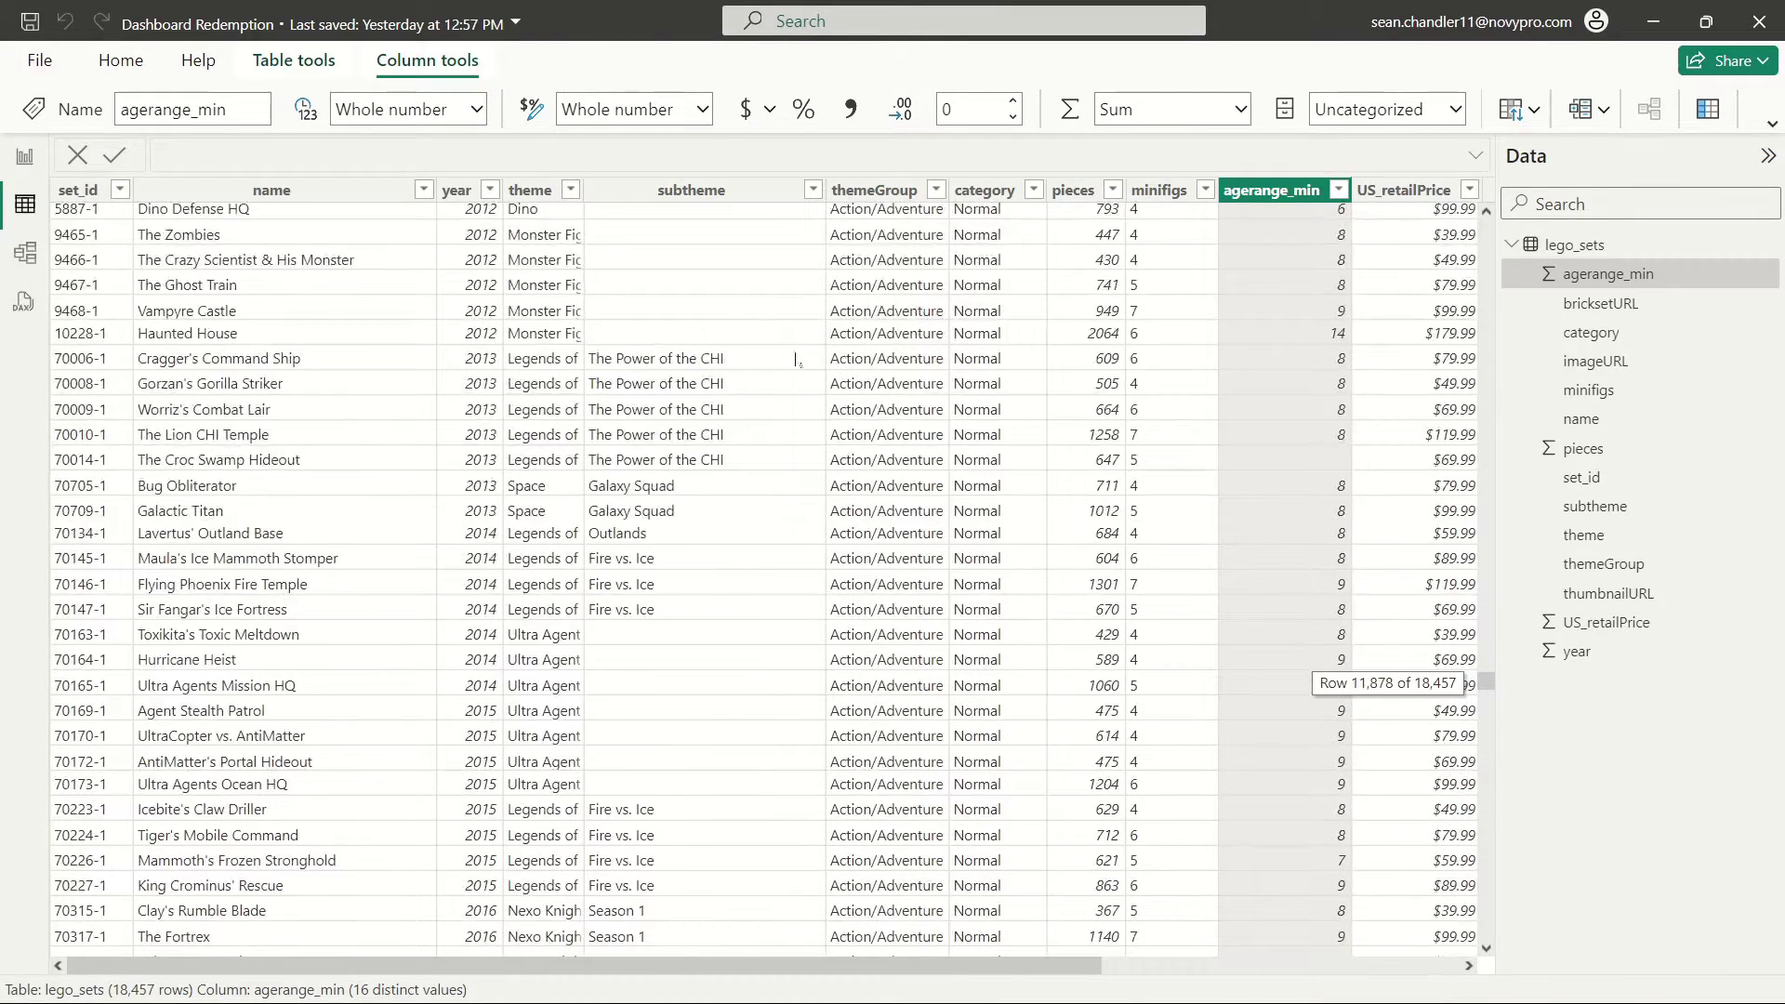
left_click(25, 156)
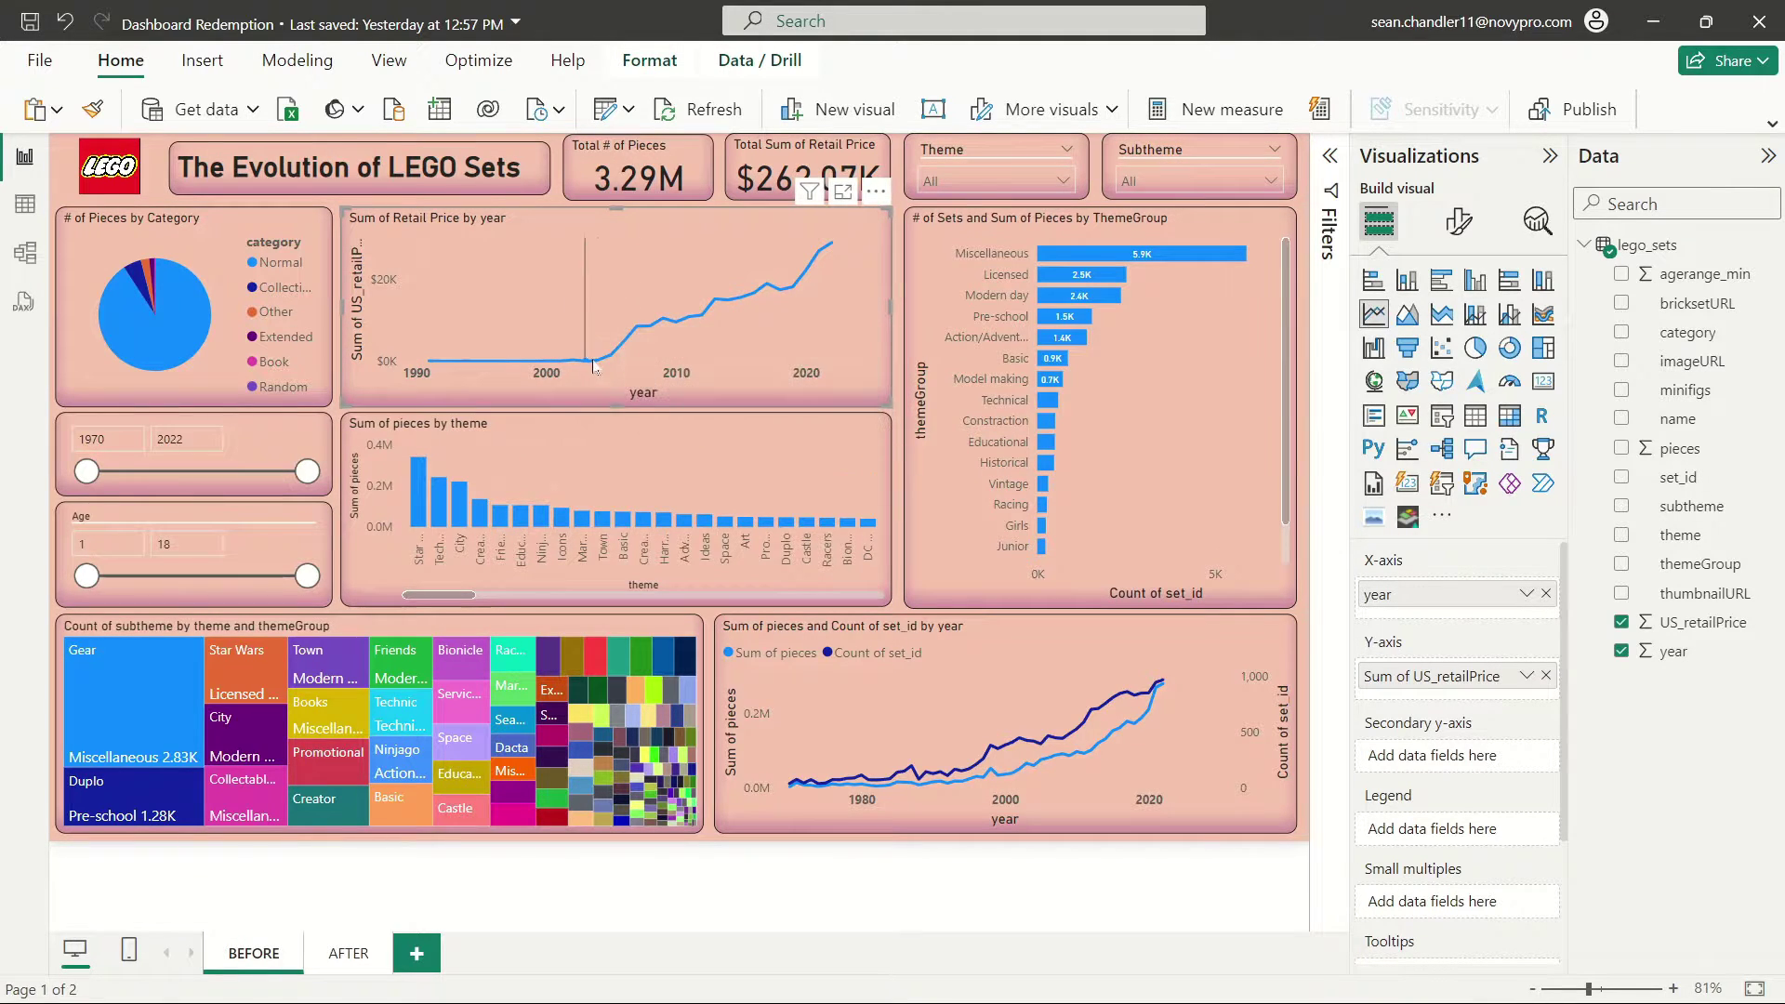
- Try the Average aggregation for US_retailPrice in the Sum of Retail Price by year line chart and settle on Median
mouse_move(601, 371)
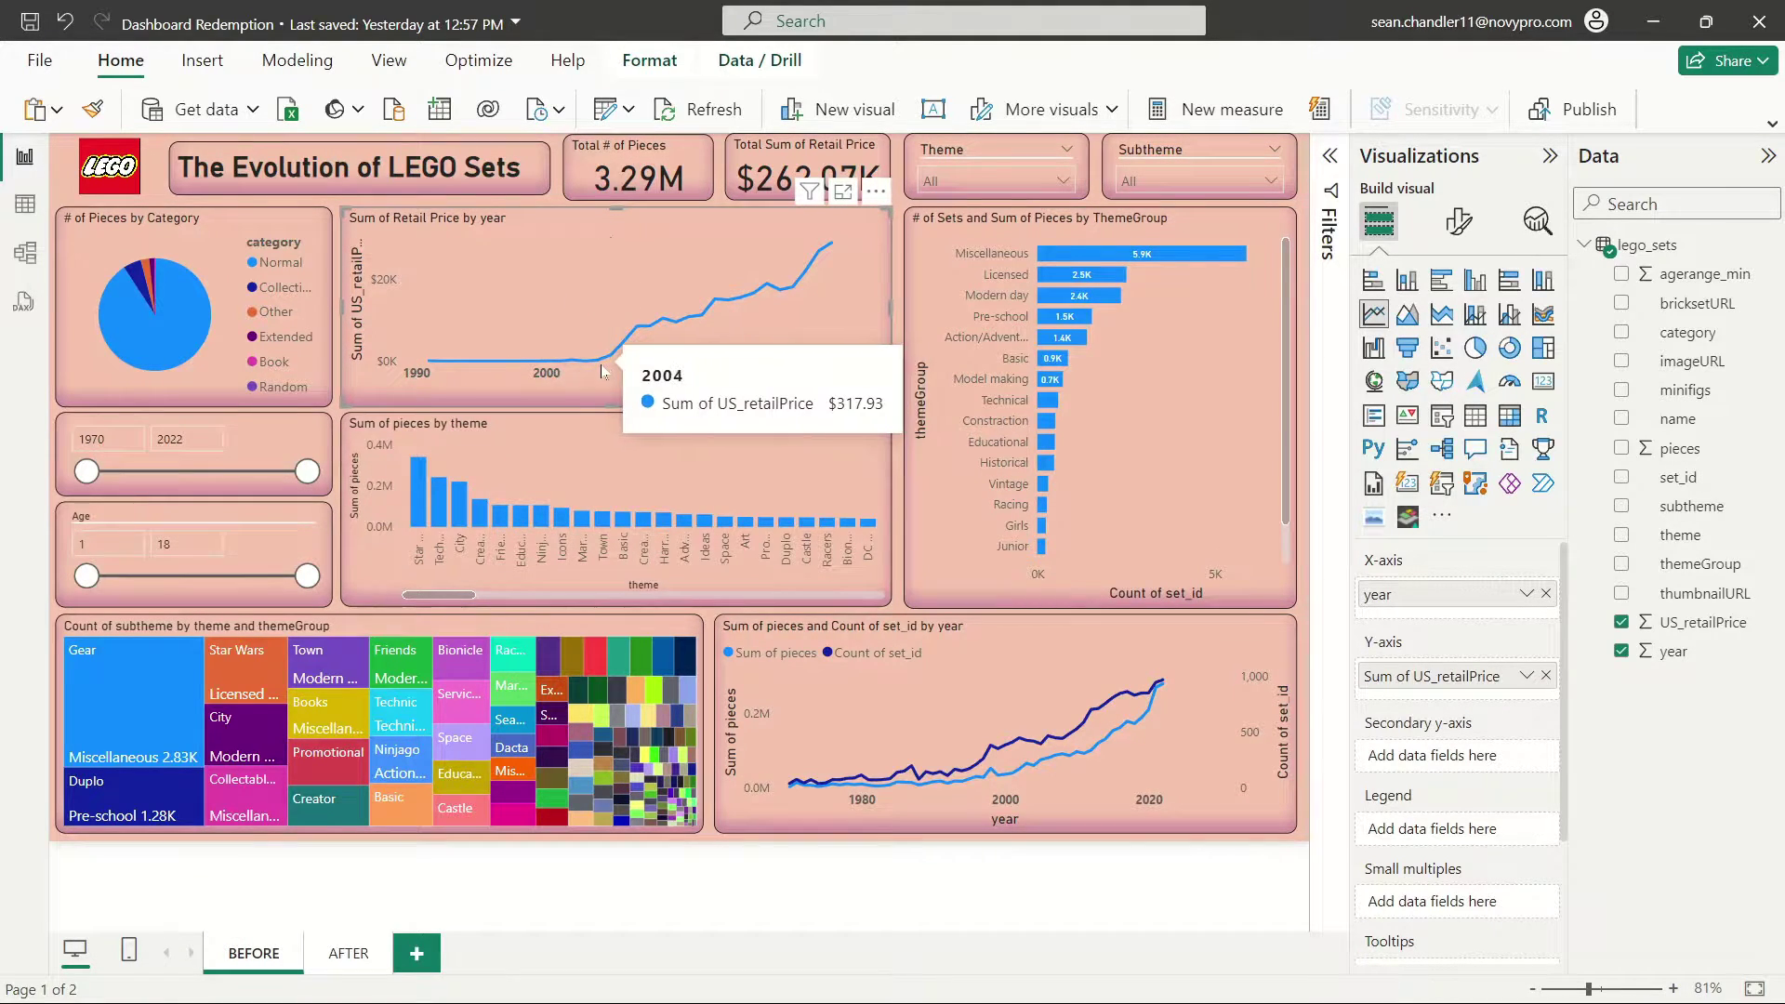
mouse_move(857, 288)
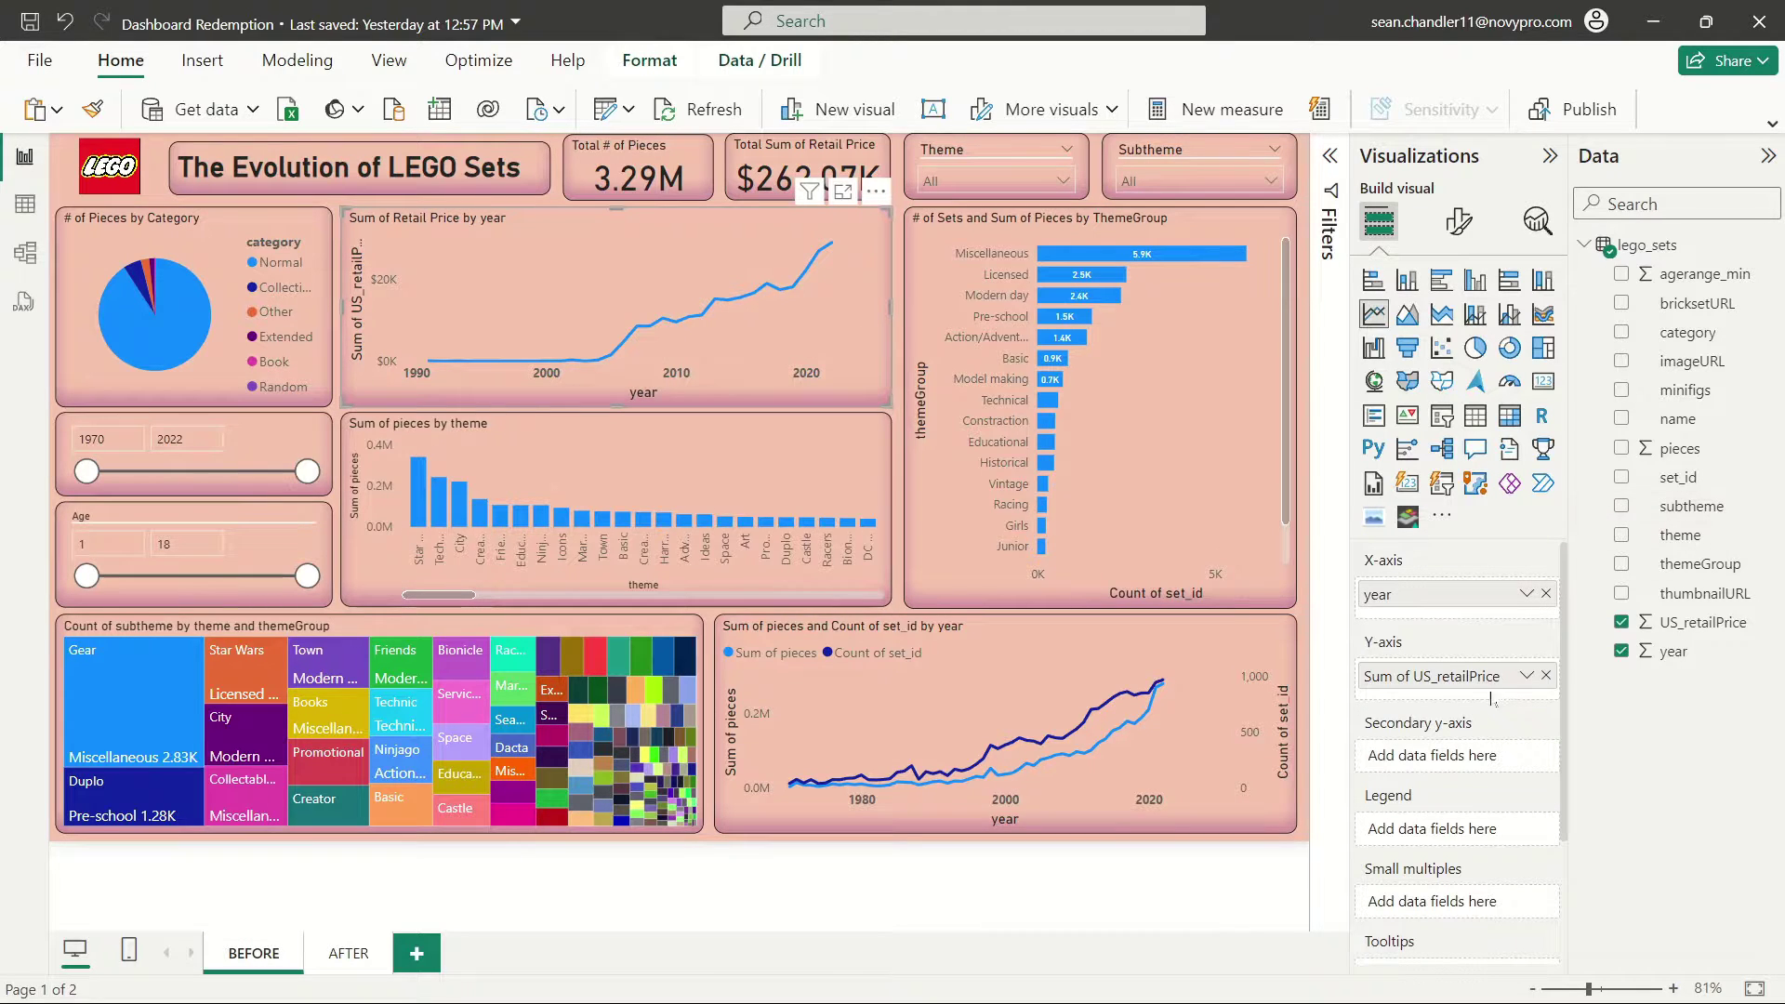
left_click(1525, 677)
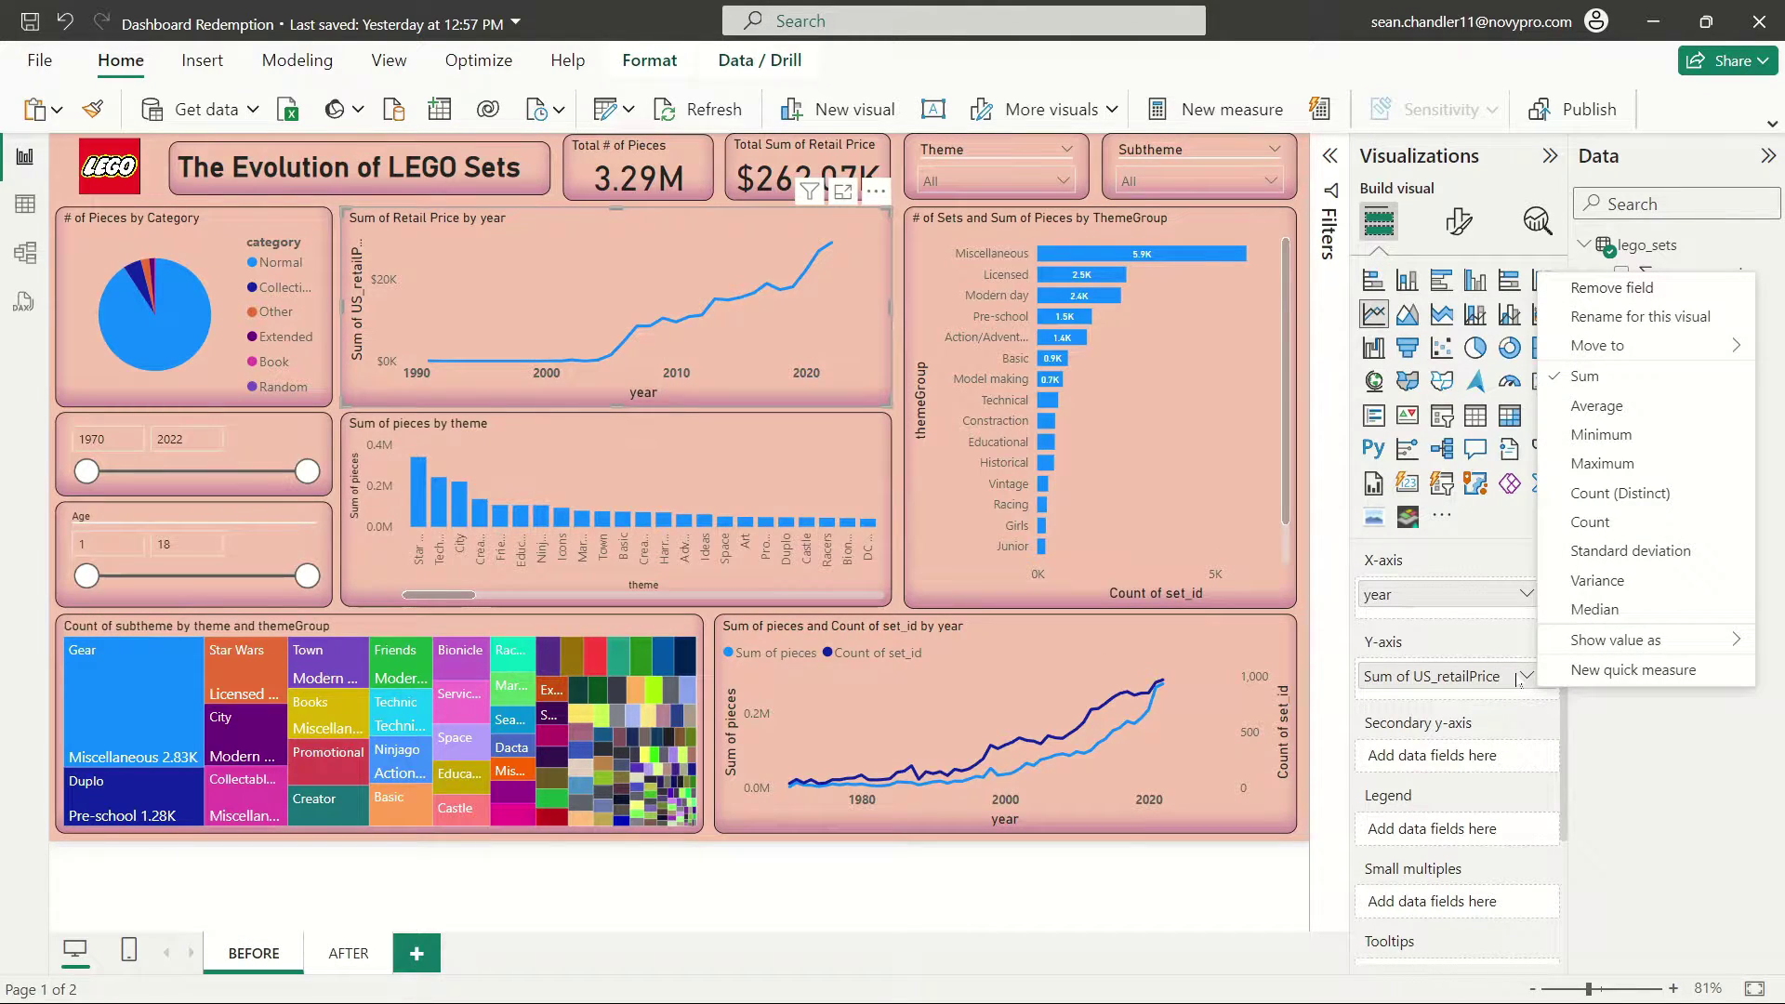
left_click(1614, 408)
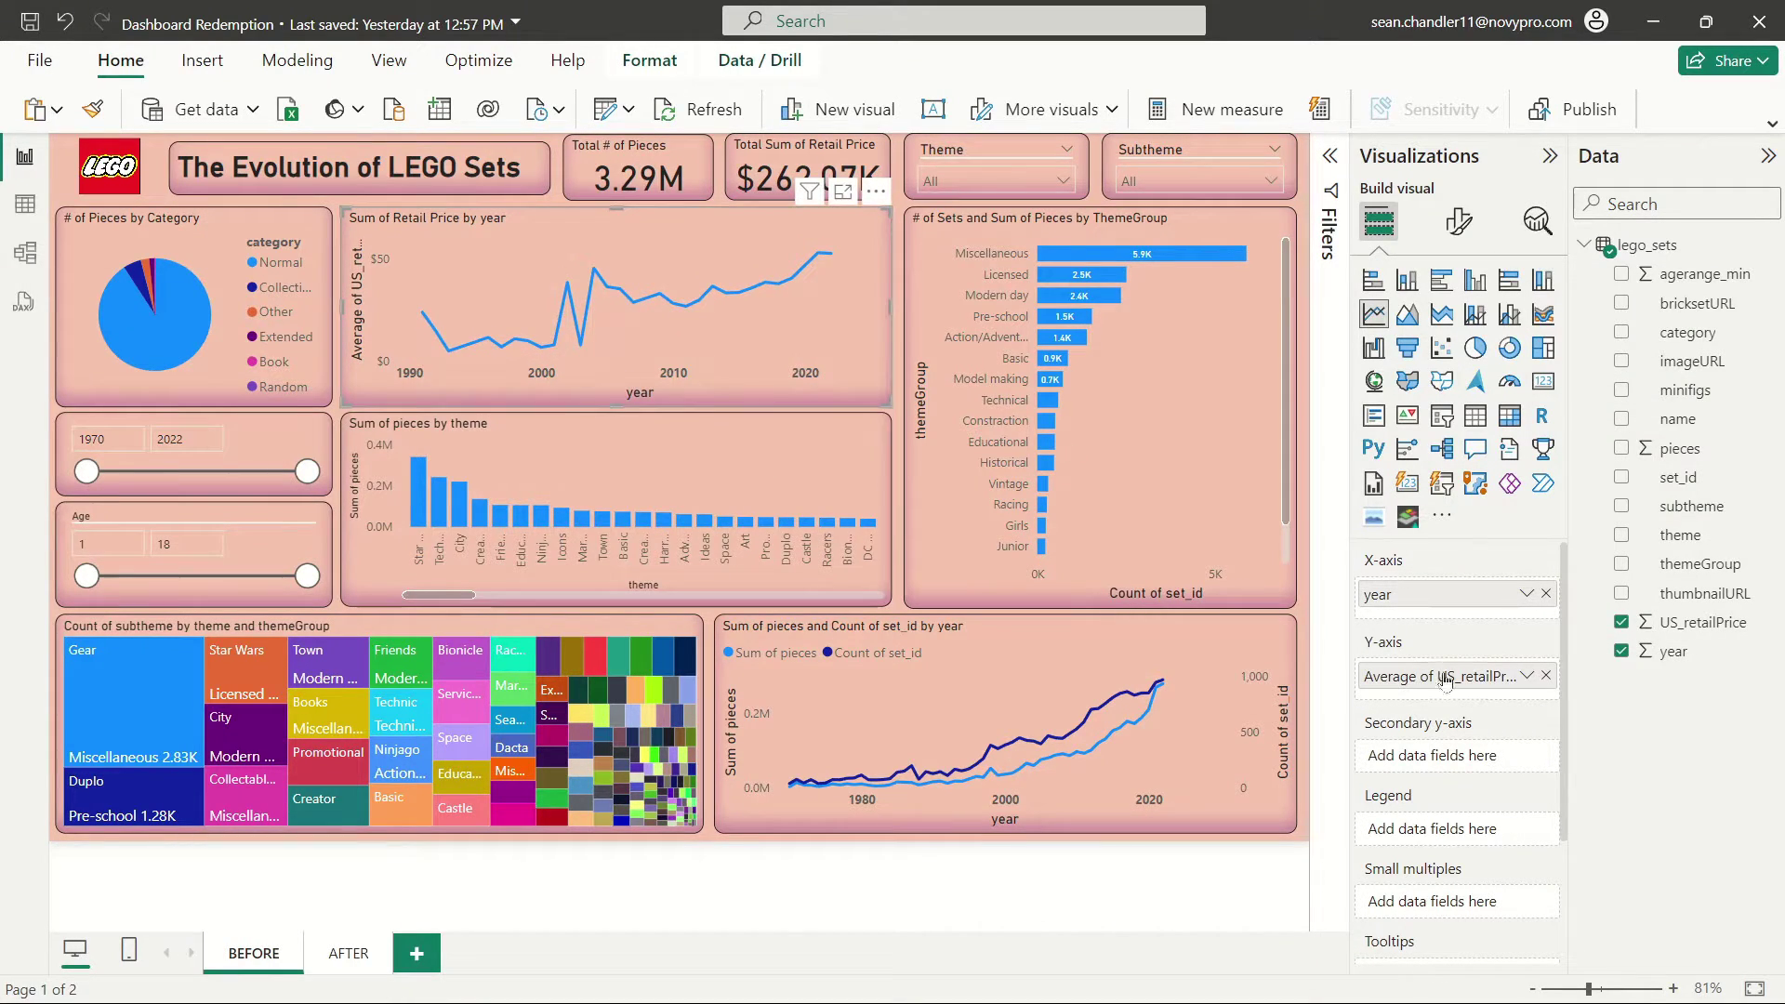
left_click(1527, 676)
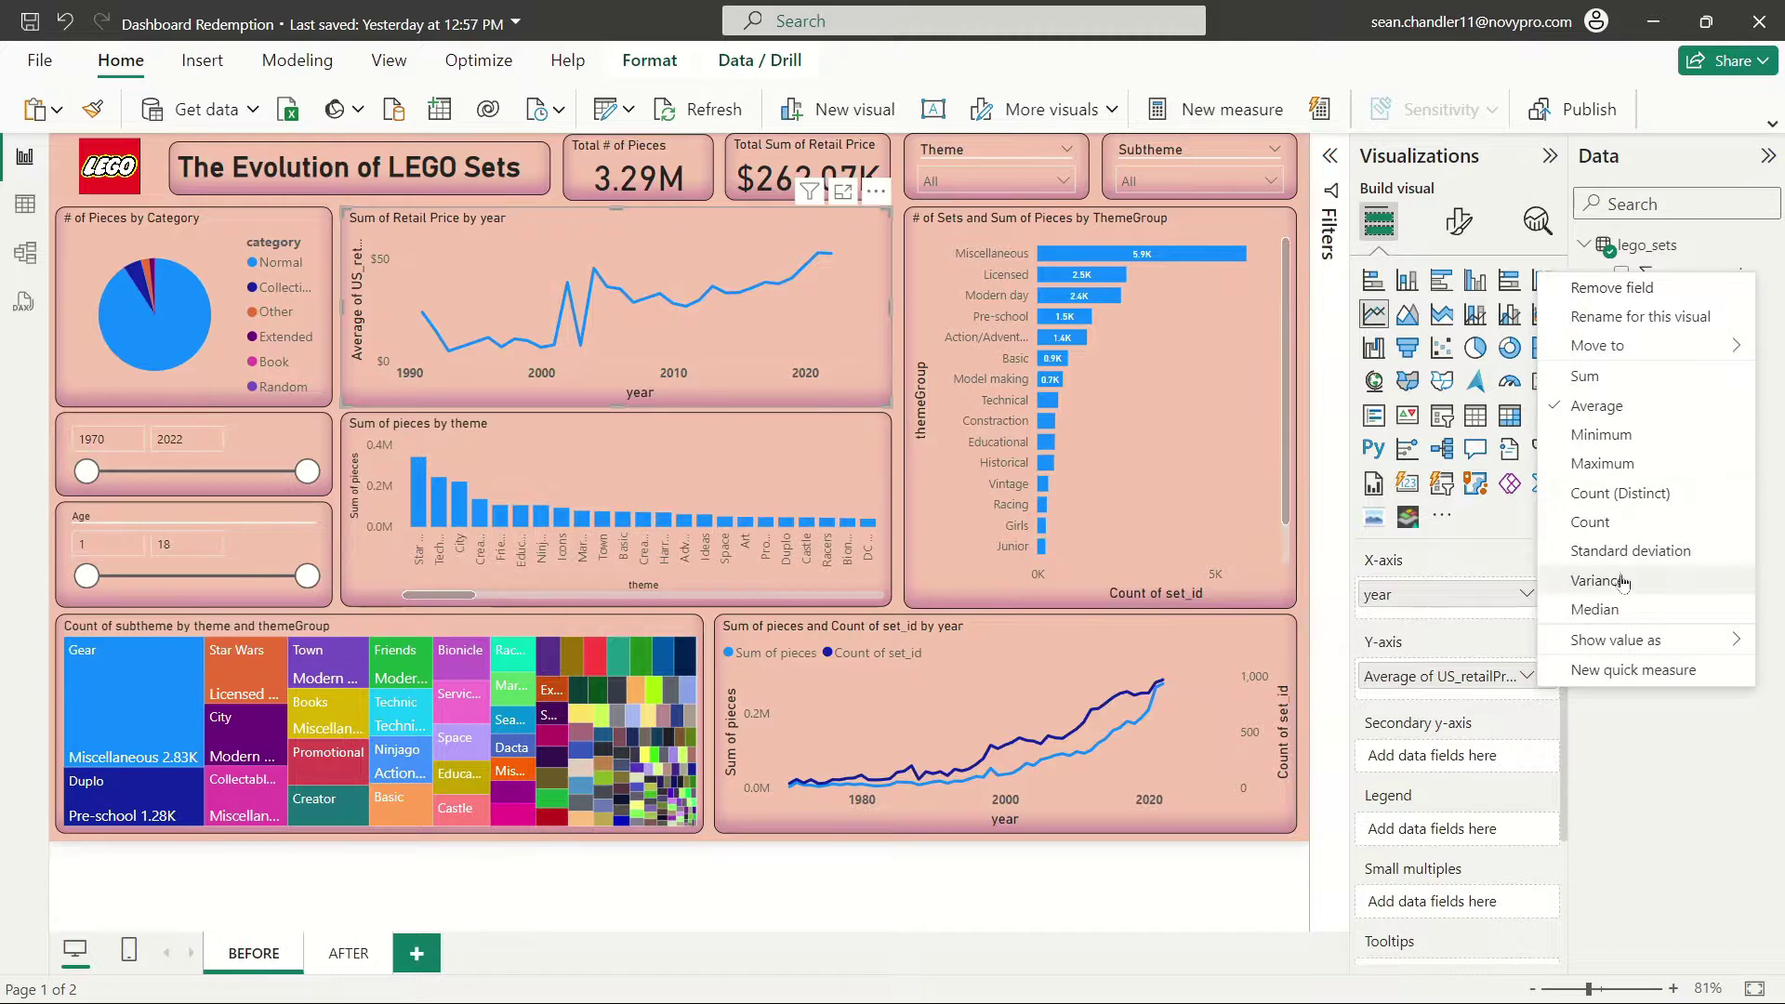
left_click(1595, 609)
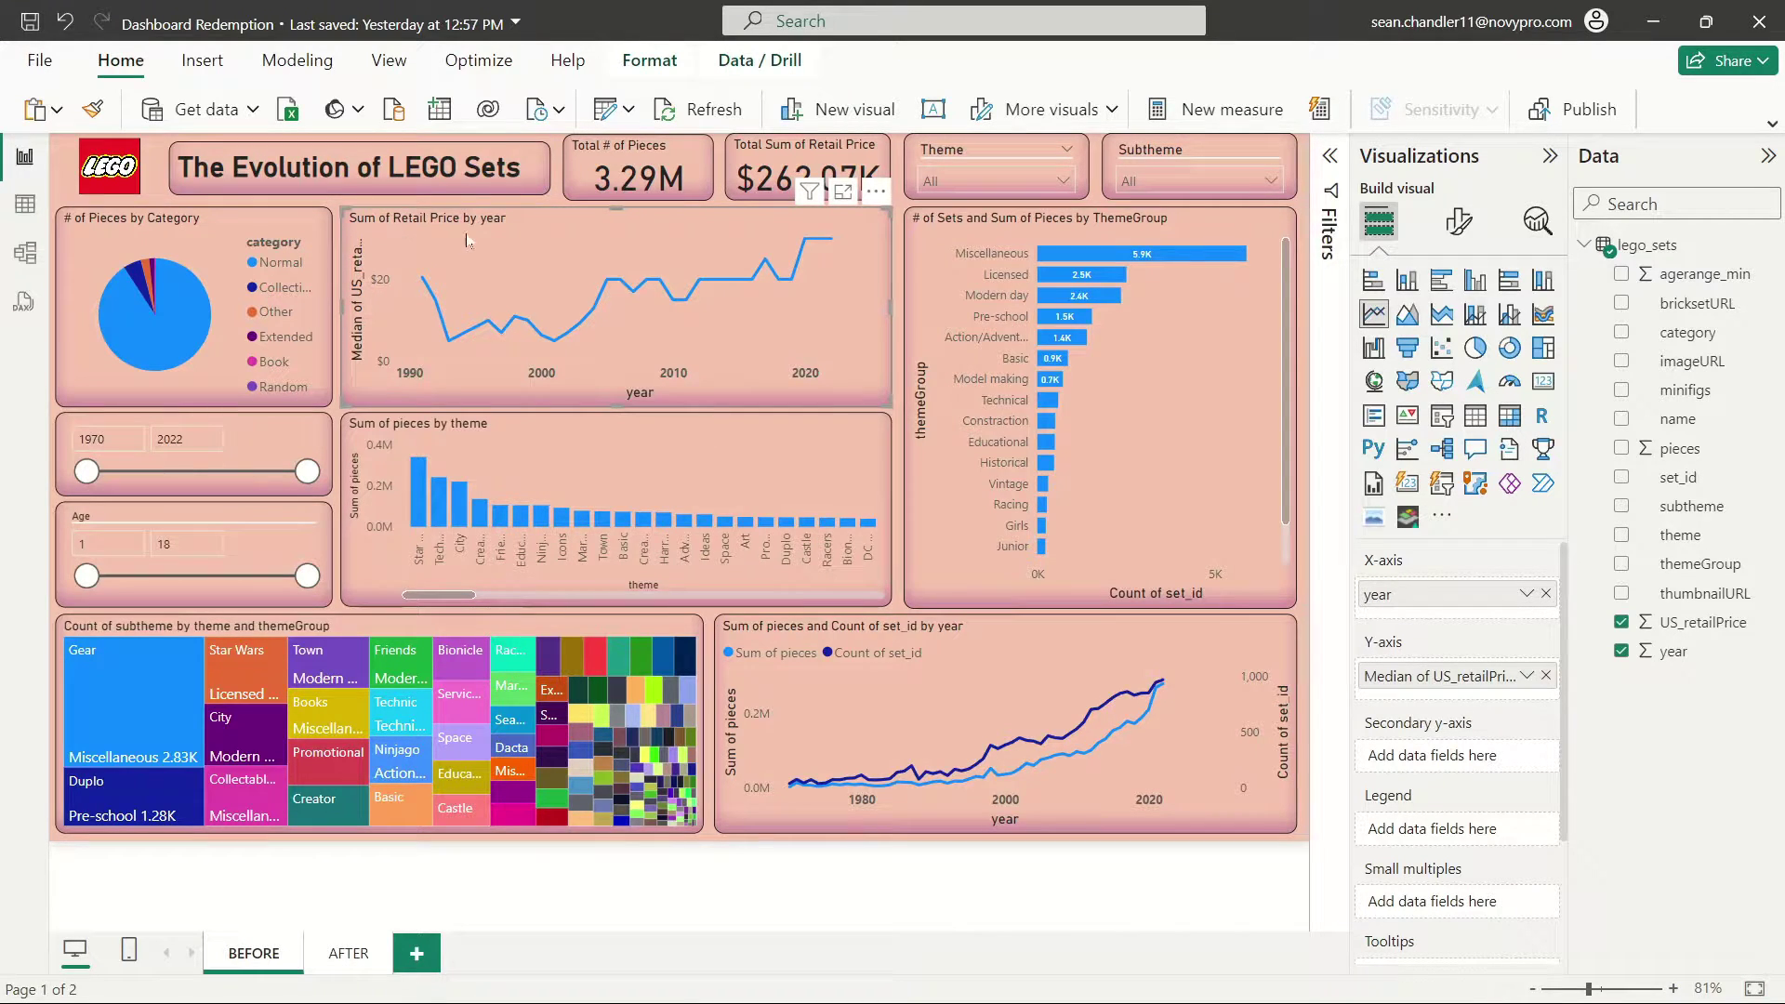
mouse_move(483, 270)
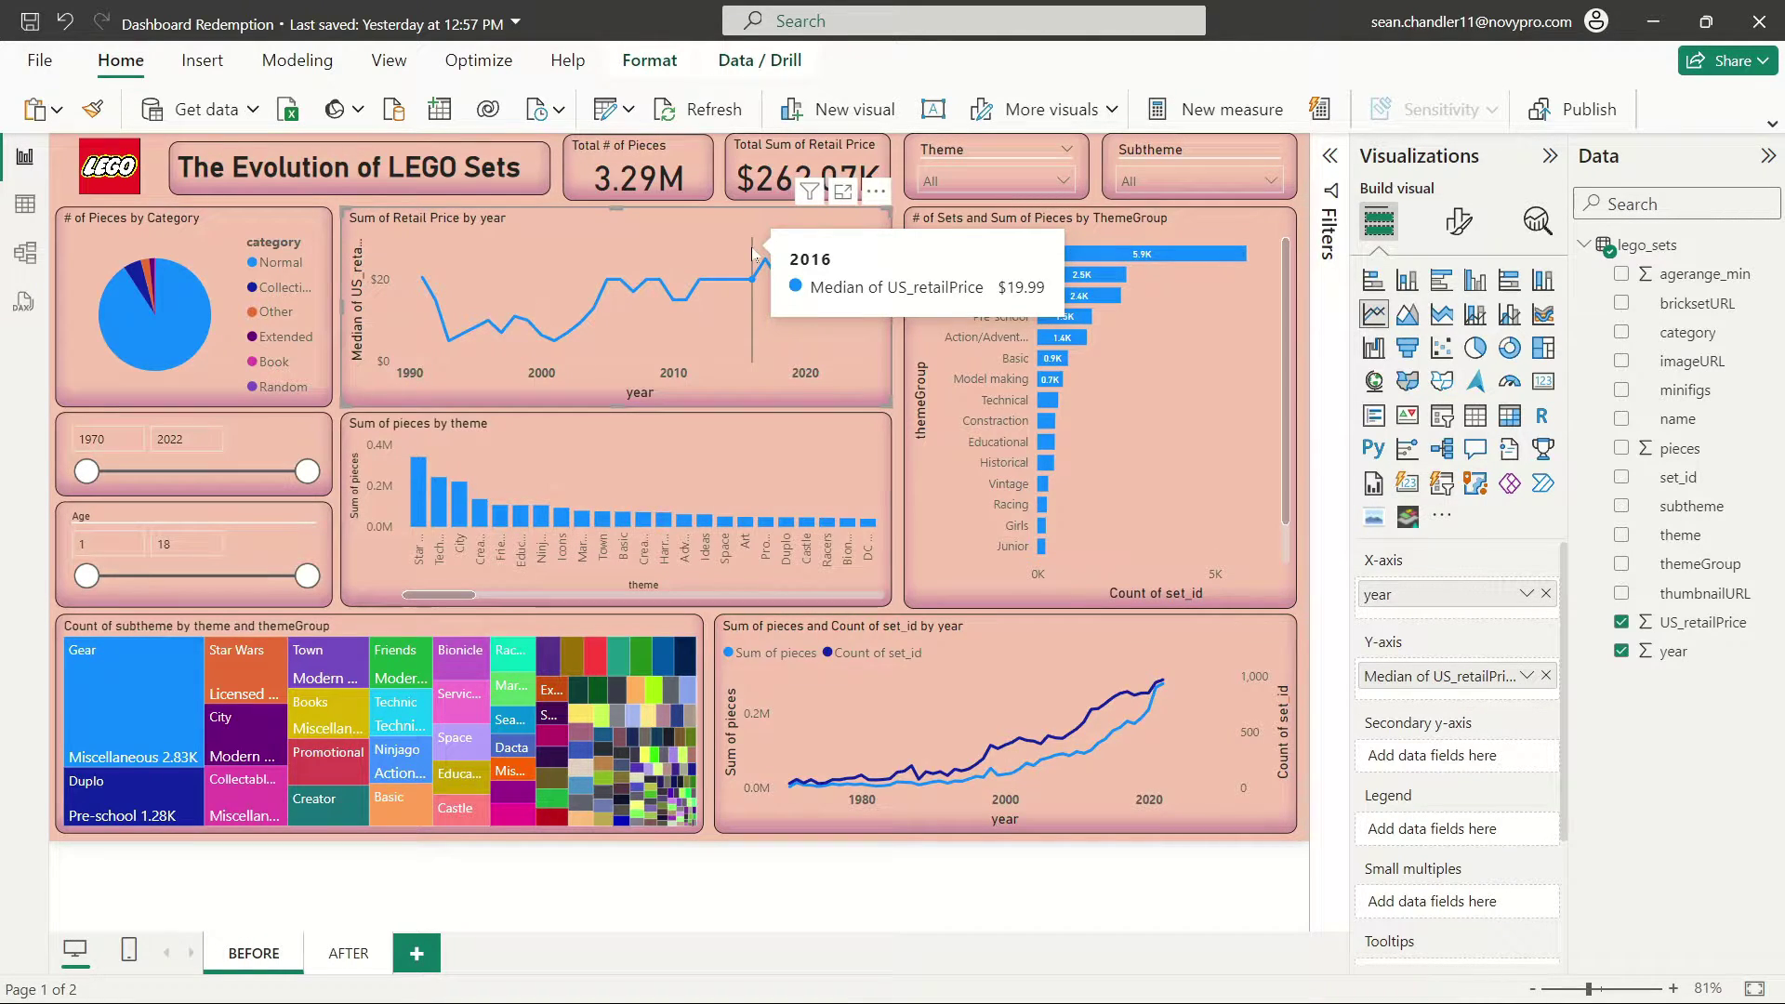
- Try the Sum of pieces by theme visual as a clustered bar chart, browse its themes, and switch it to a stacked column chart
left_click(682, 453)
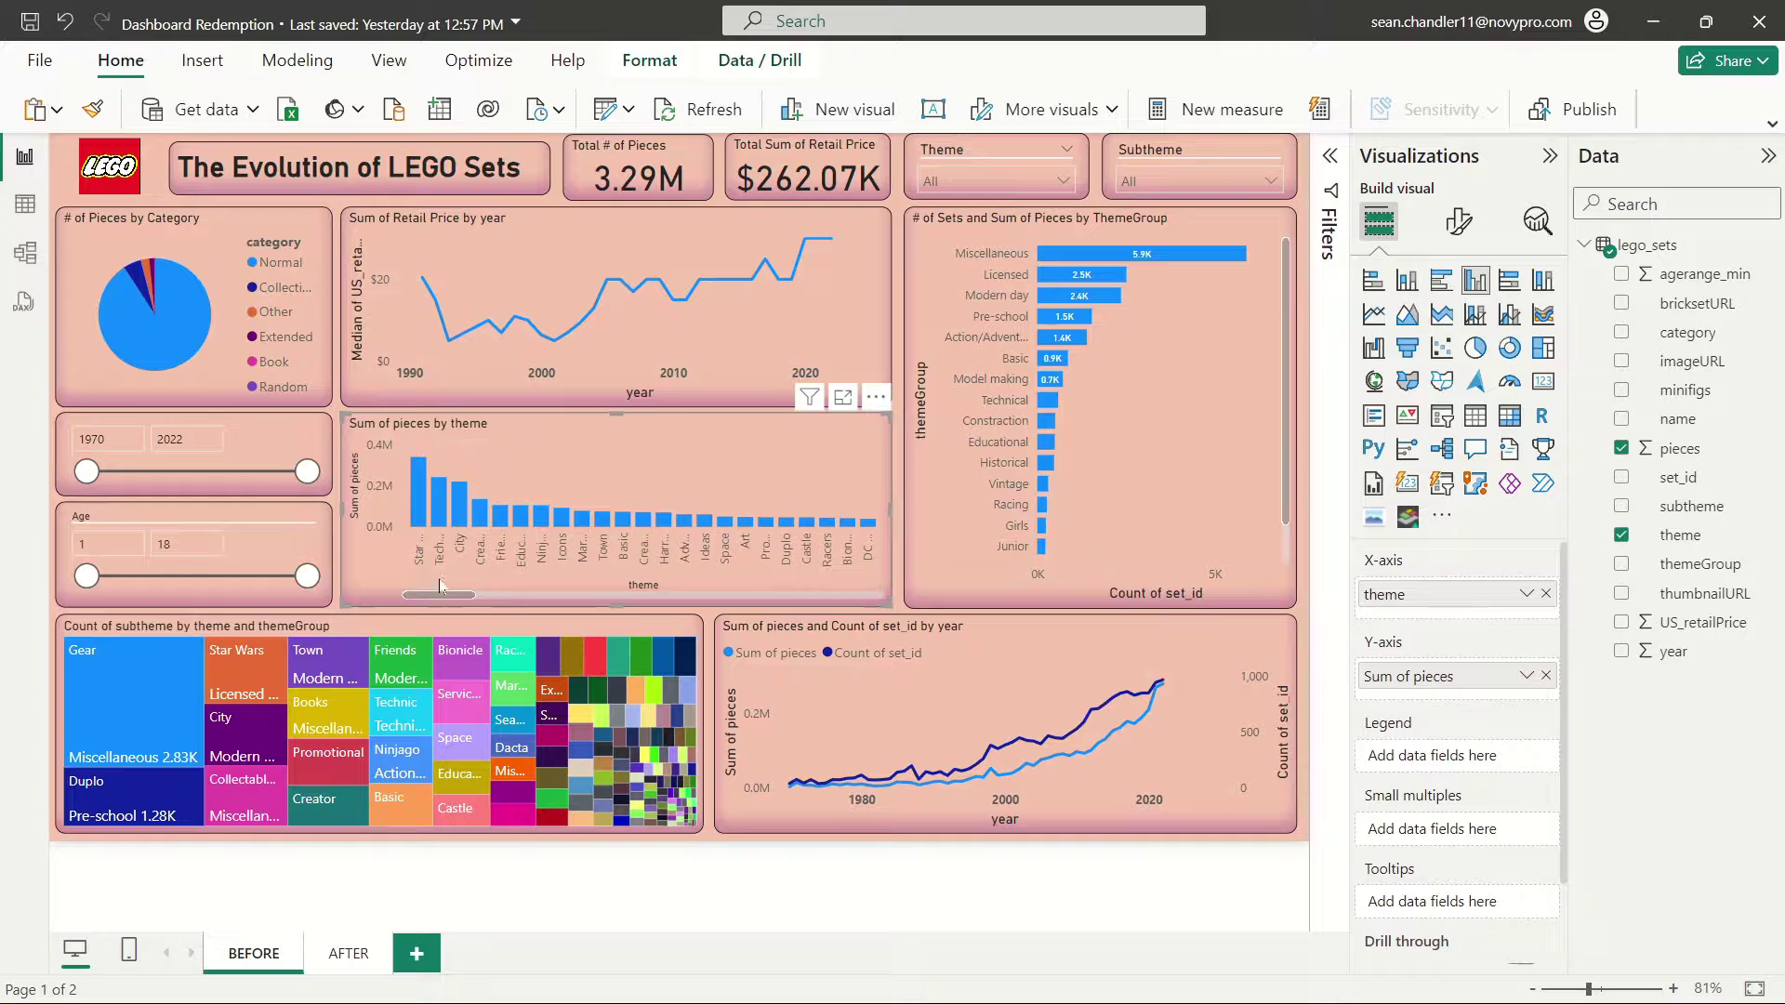
left_click_drag(452, 604, 359, 566)
left_click(1441, 278)
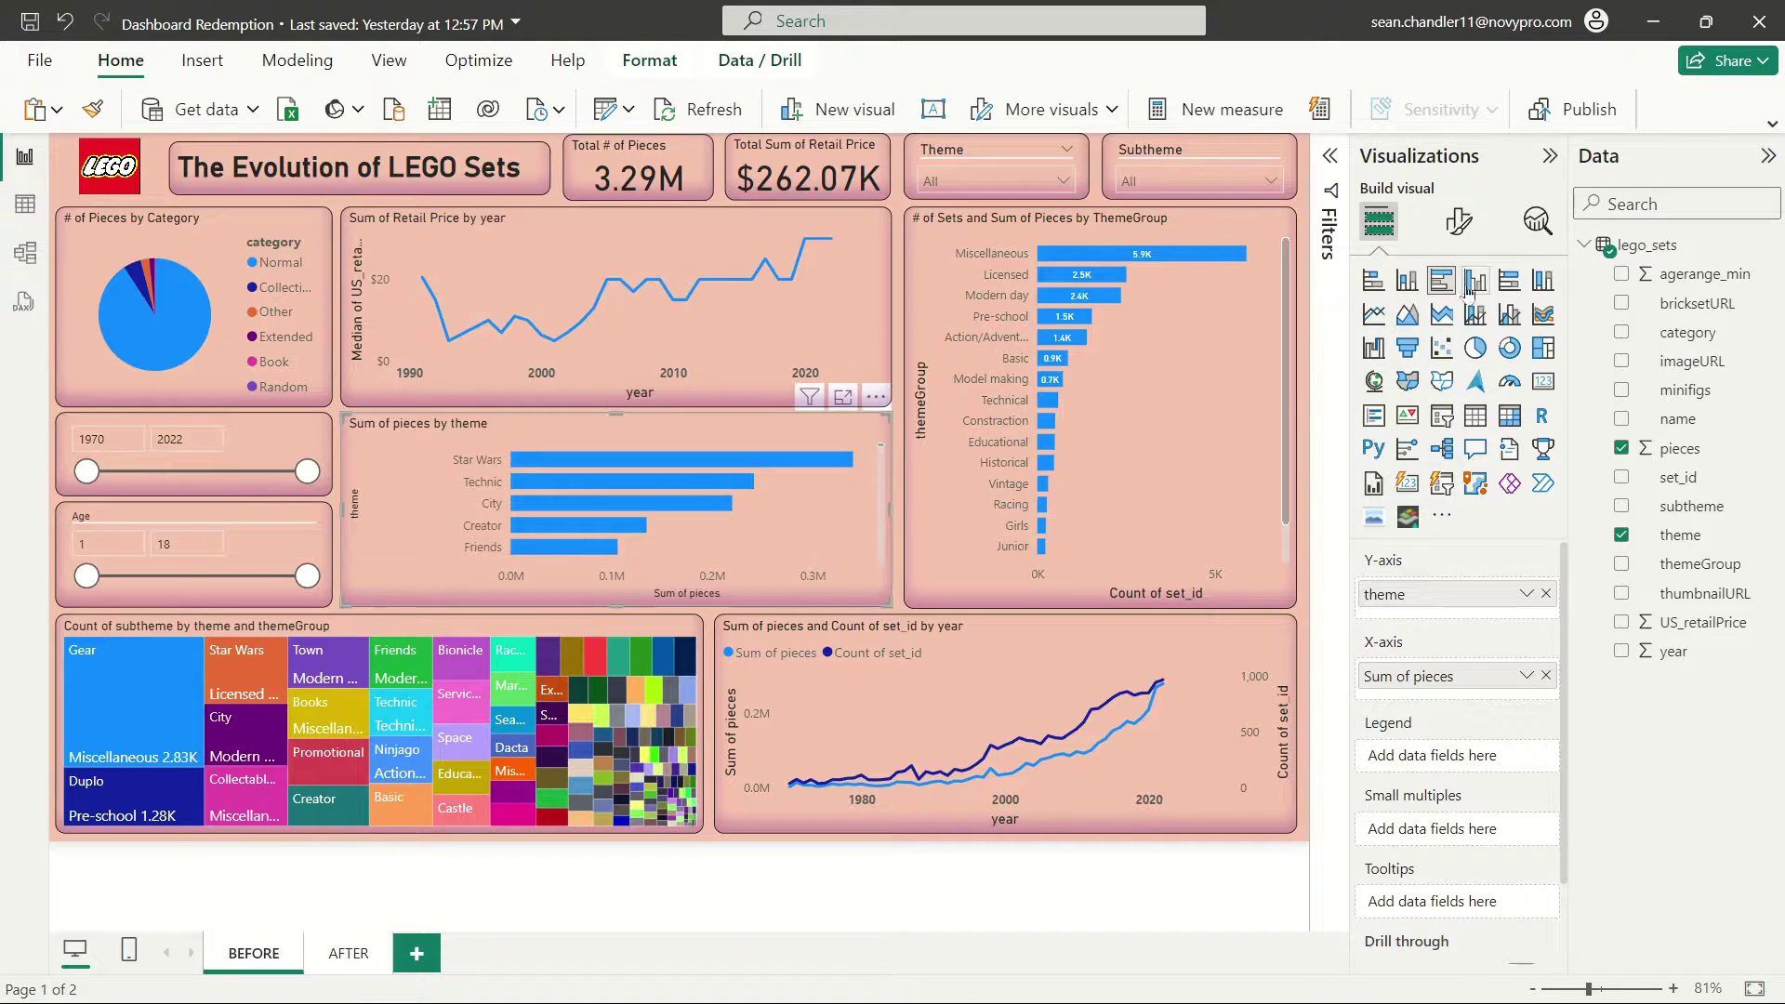
scroll(453, 528, "down", 5)
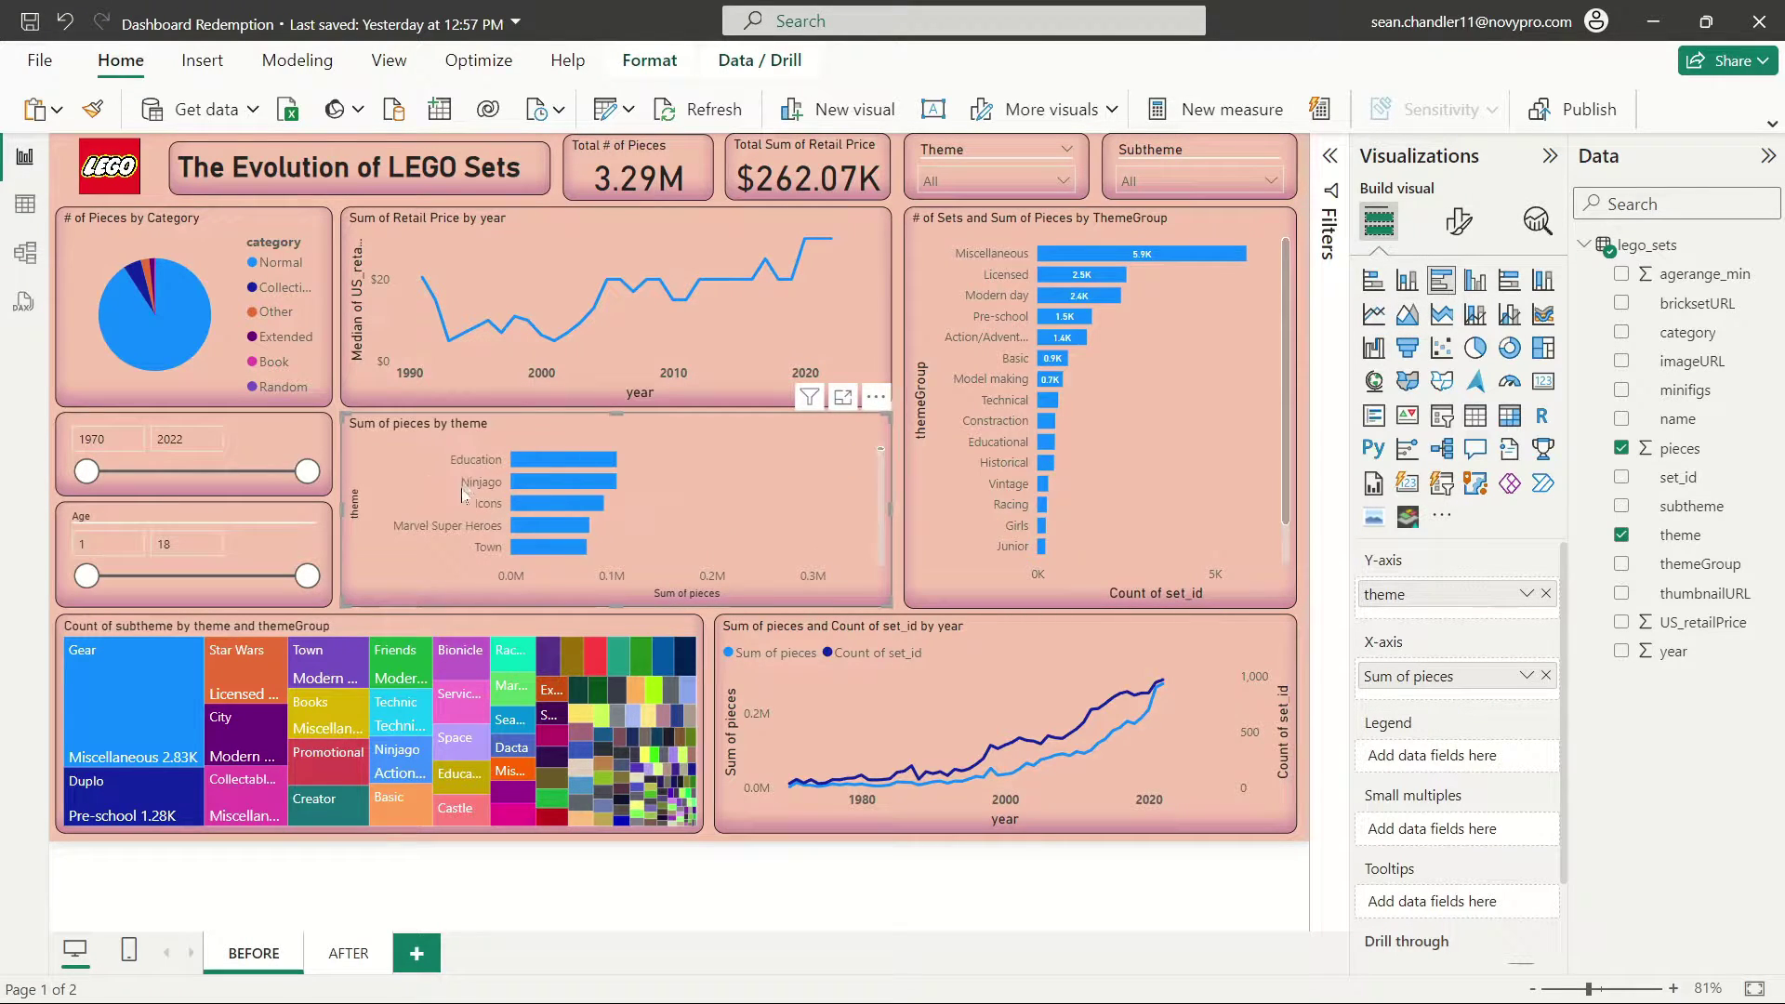
scroll(814, 518, "up", 5)
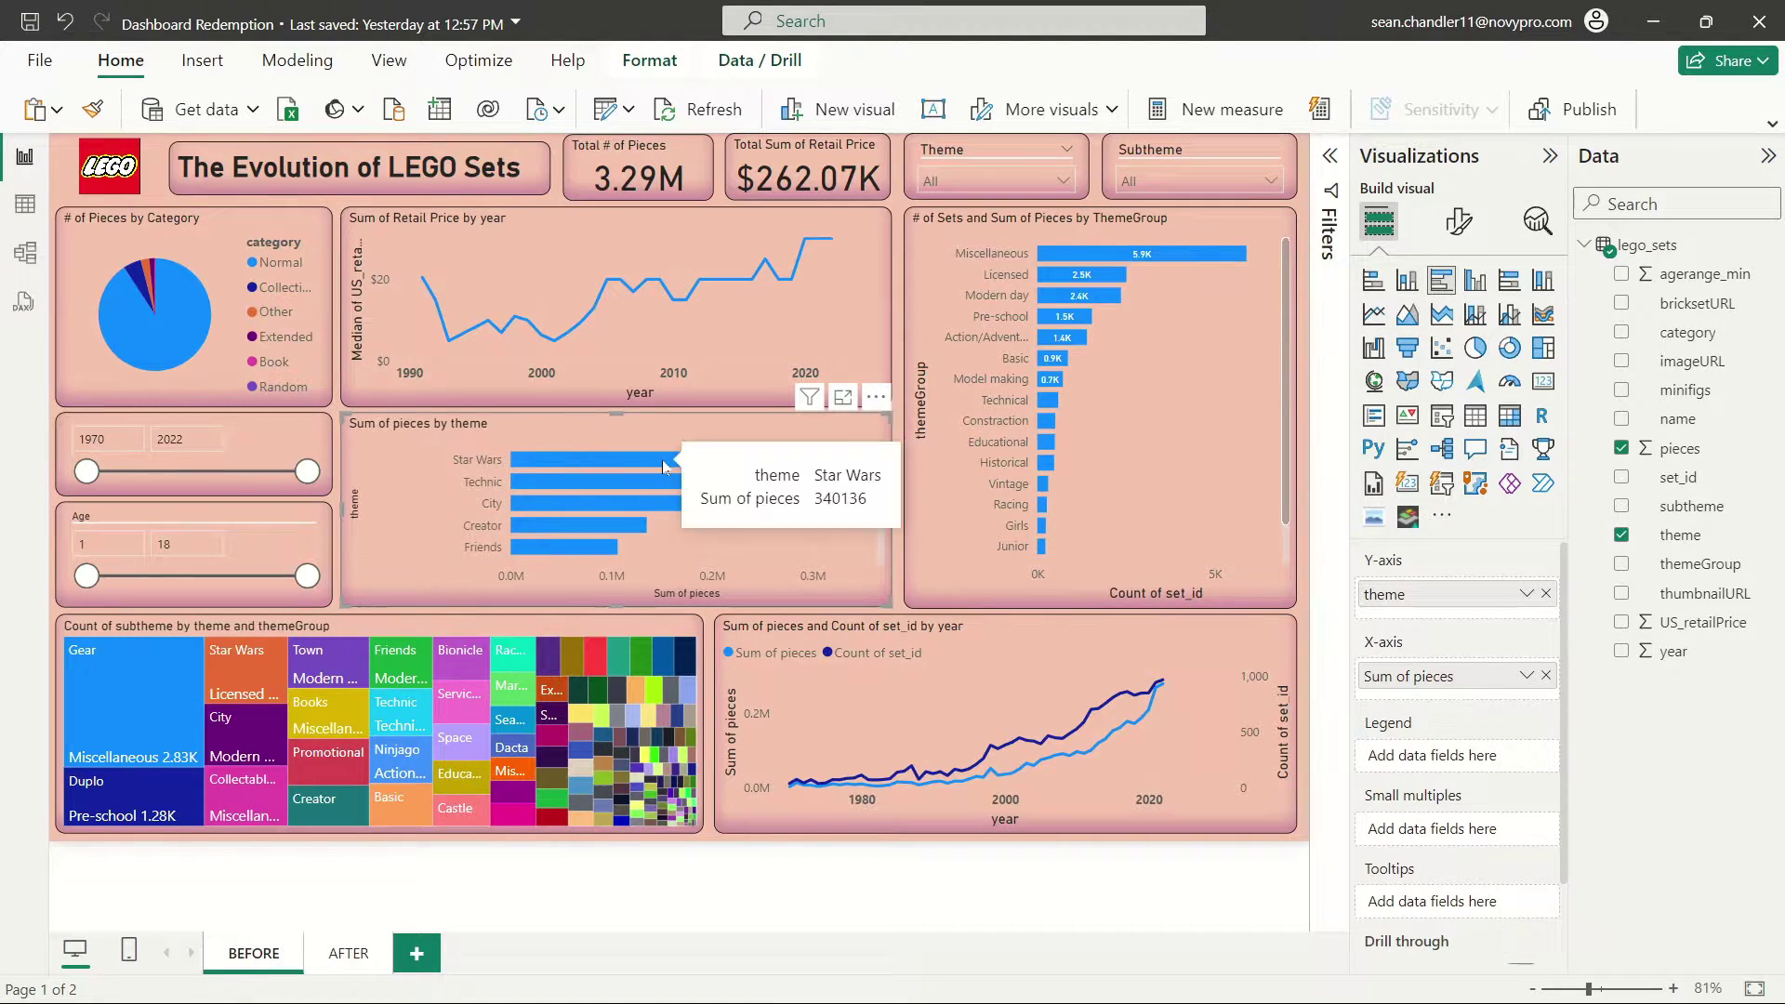
mouse_move(700, 467)
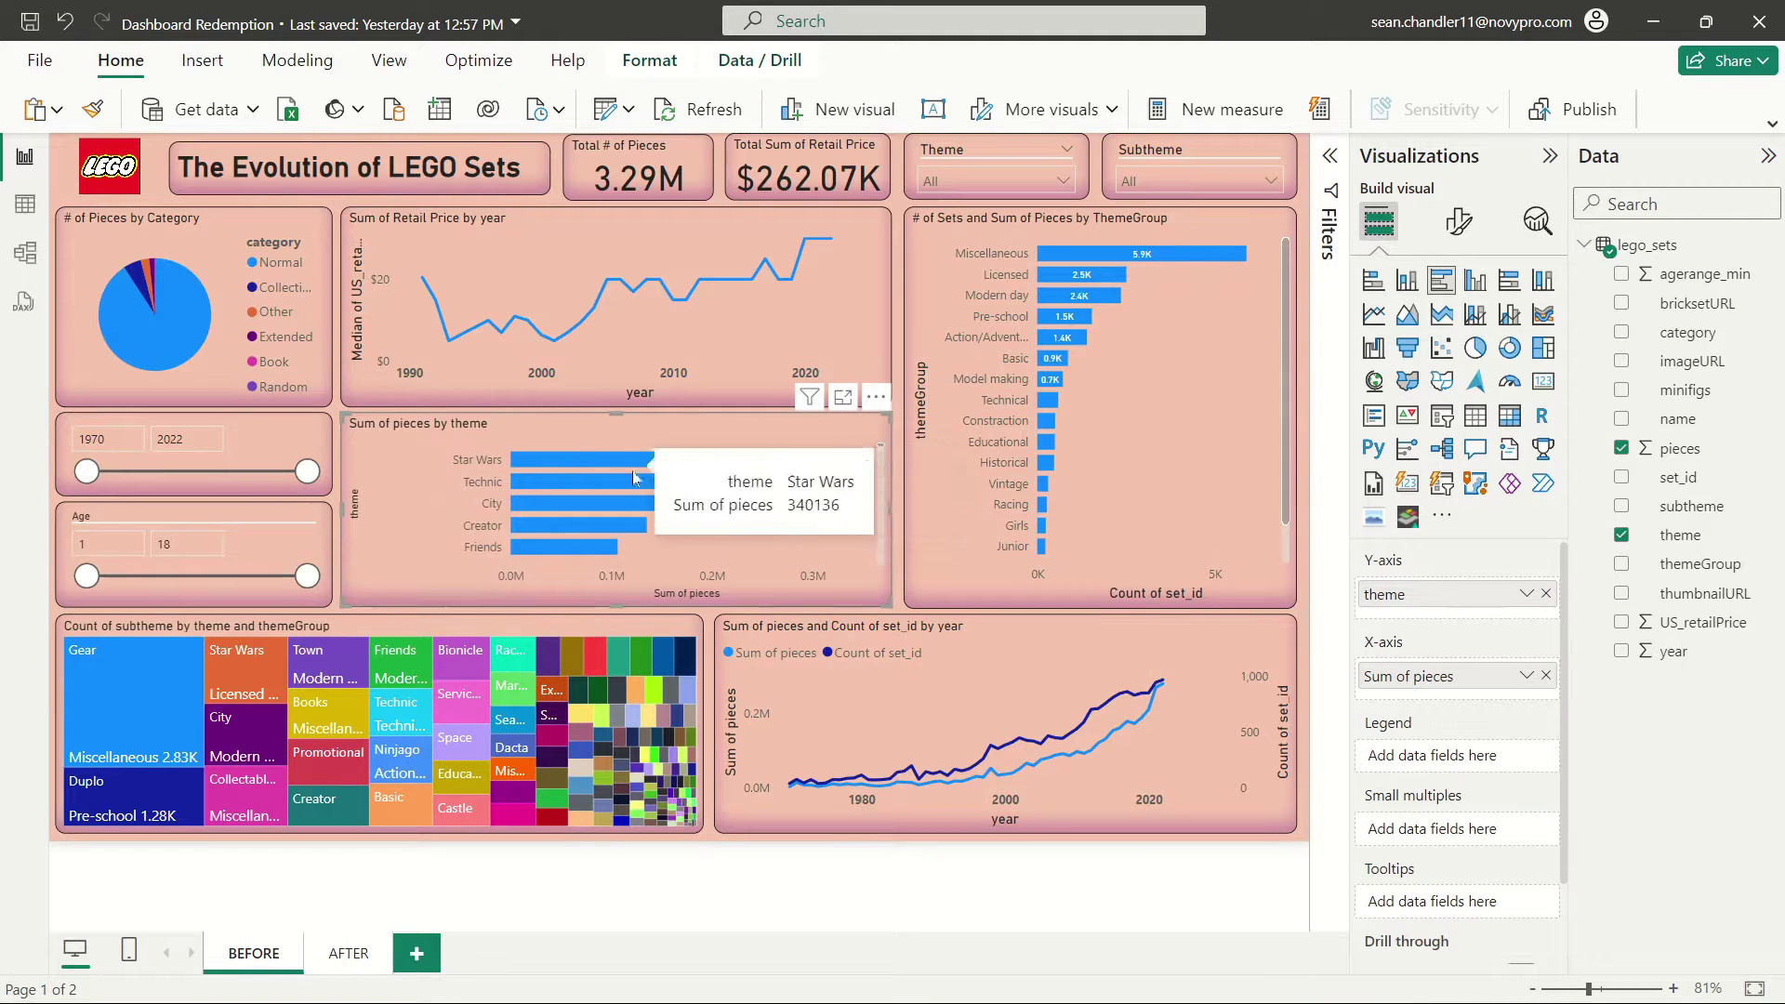
left_click(1407, 280)
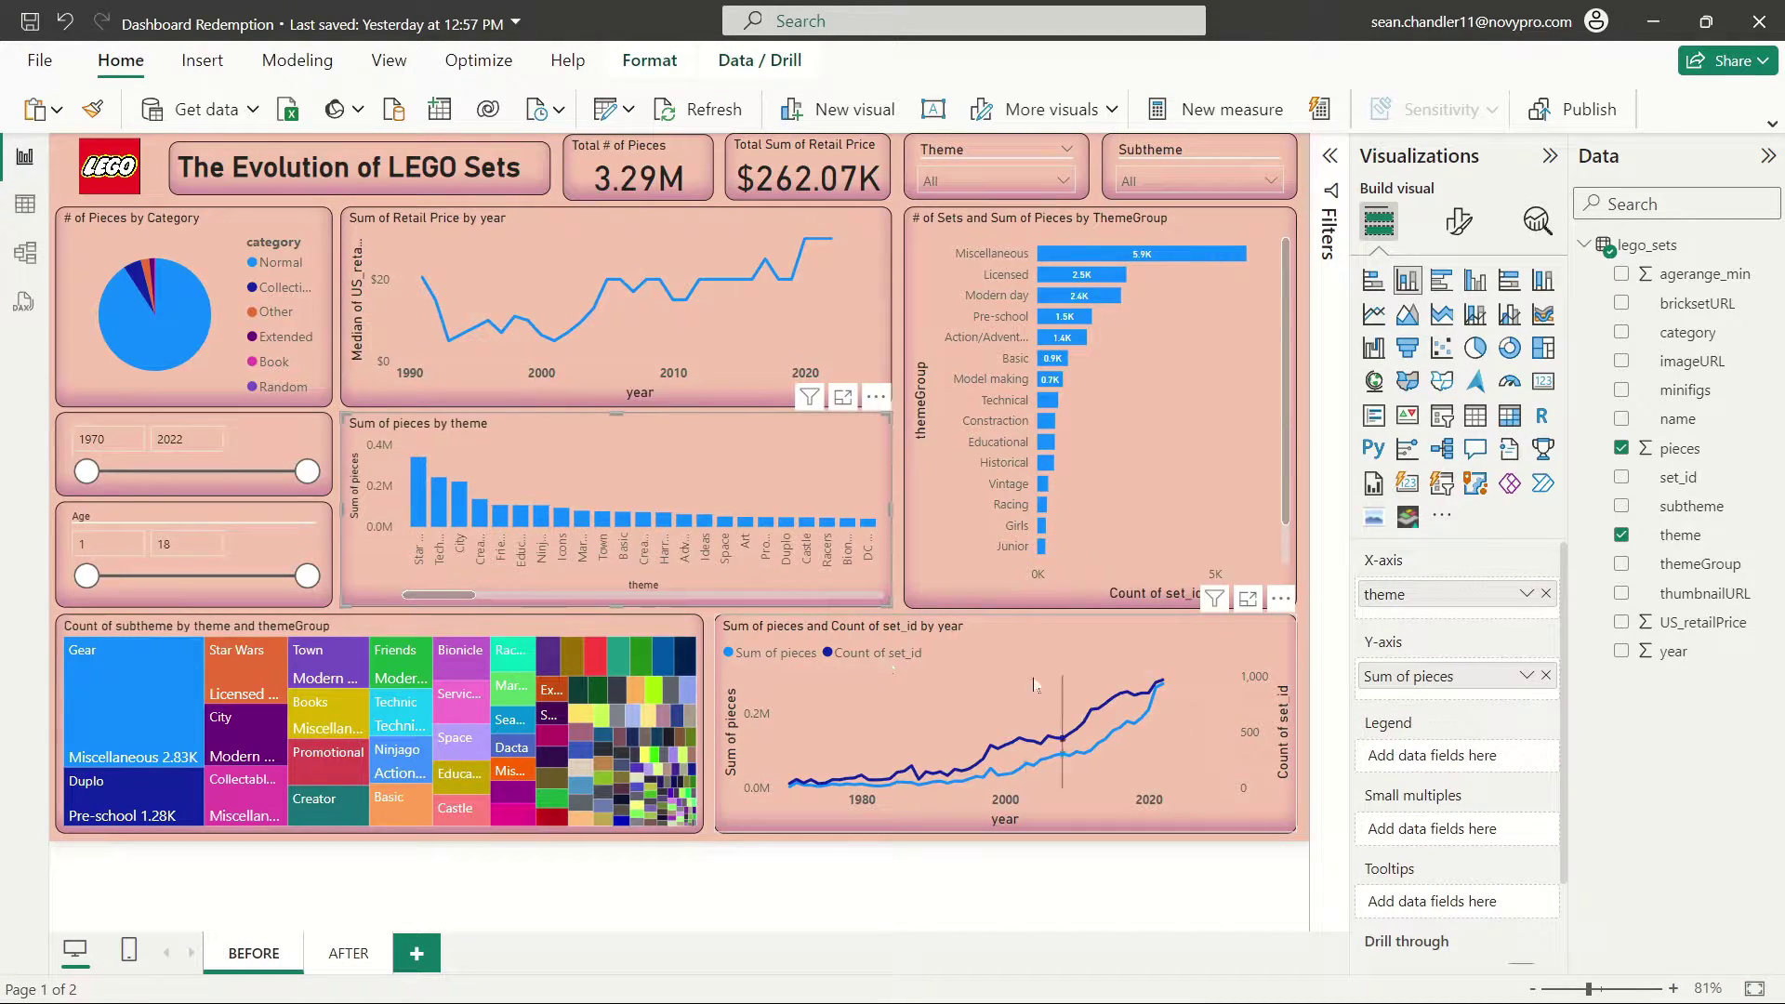
- Try Count of set_id on the primary Y-axis of the pieces and sets by year line chart and return it to the secondary y-axis
left_click(1241, 684)
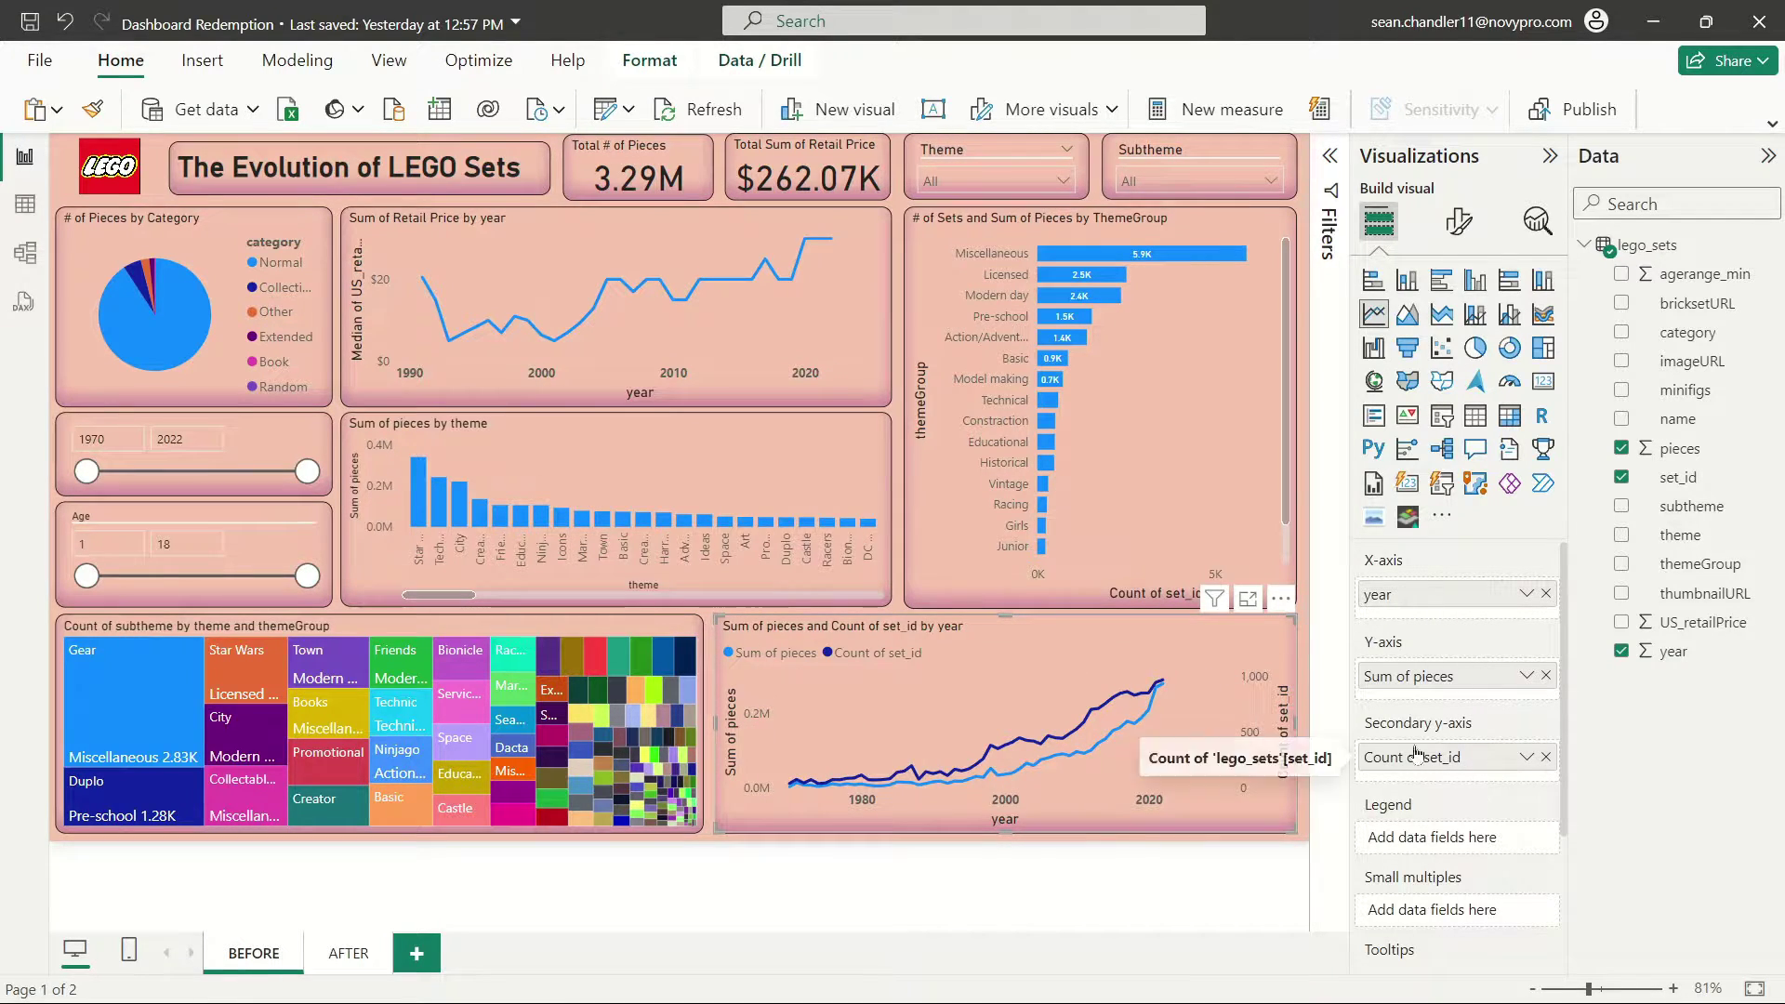
left_click_drag(1438, 768, 1463, 693)
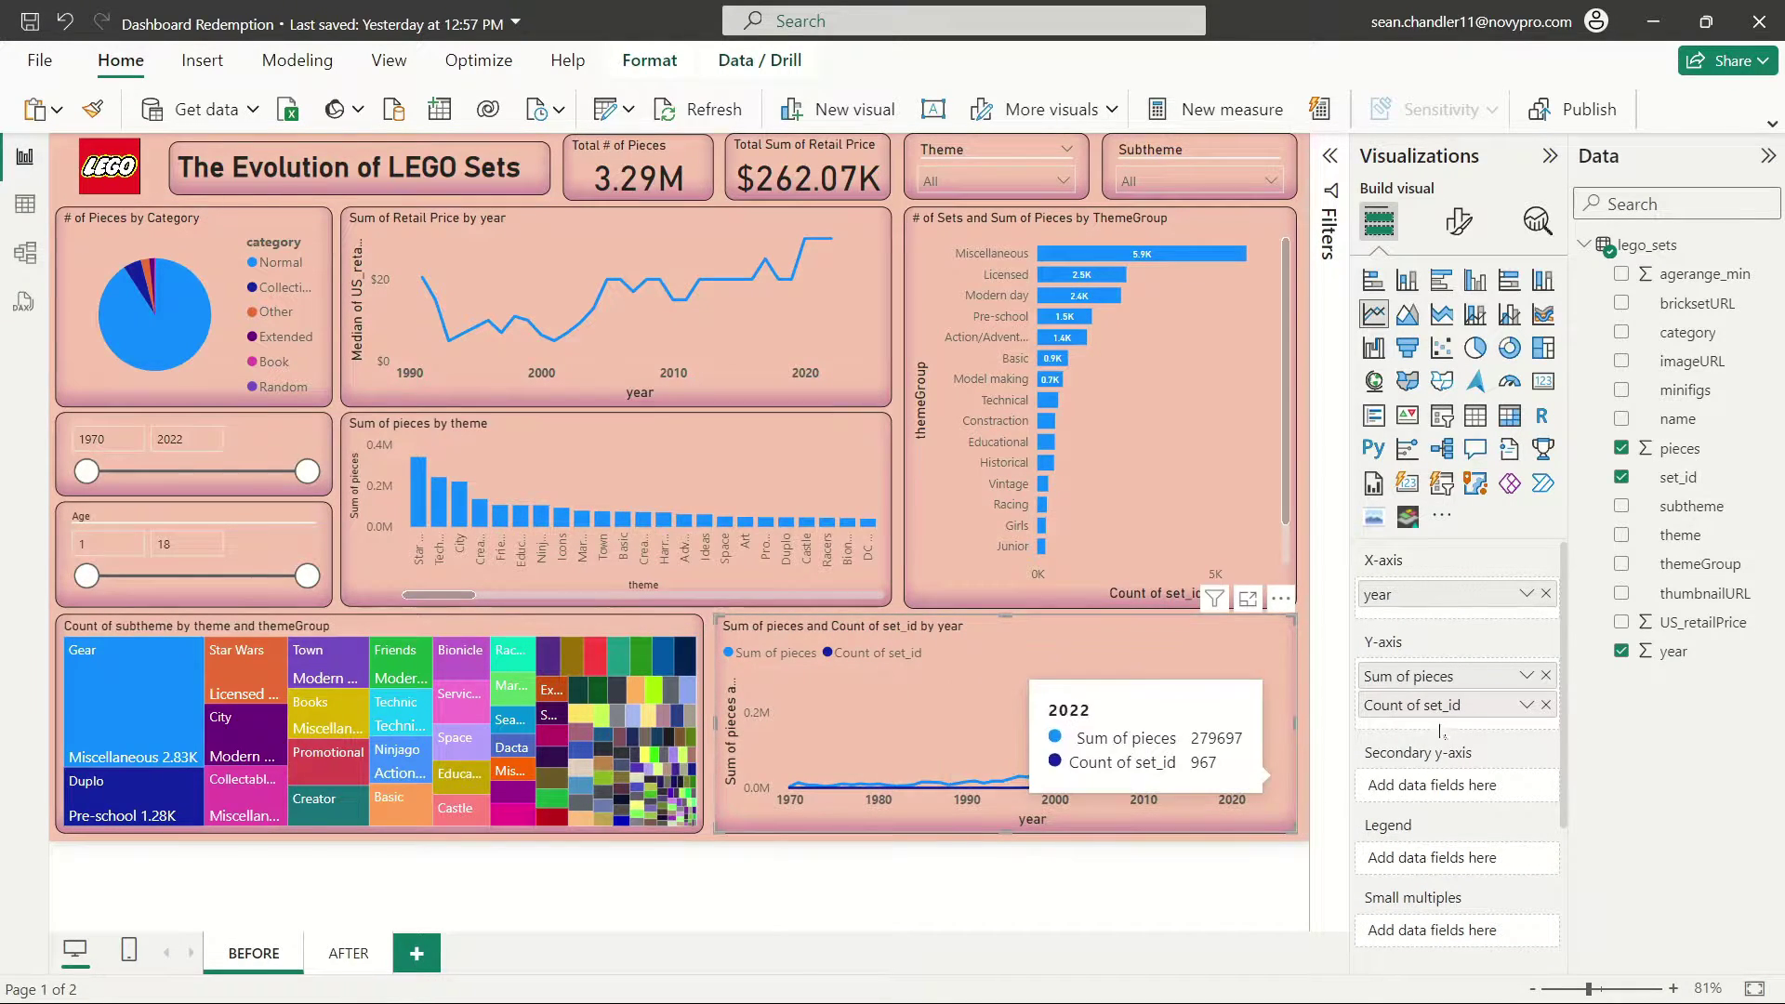
left_click_drag(1441, 707, 1437, 786)
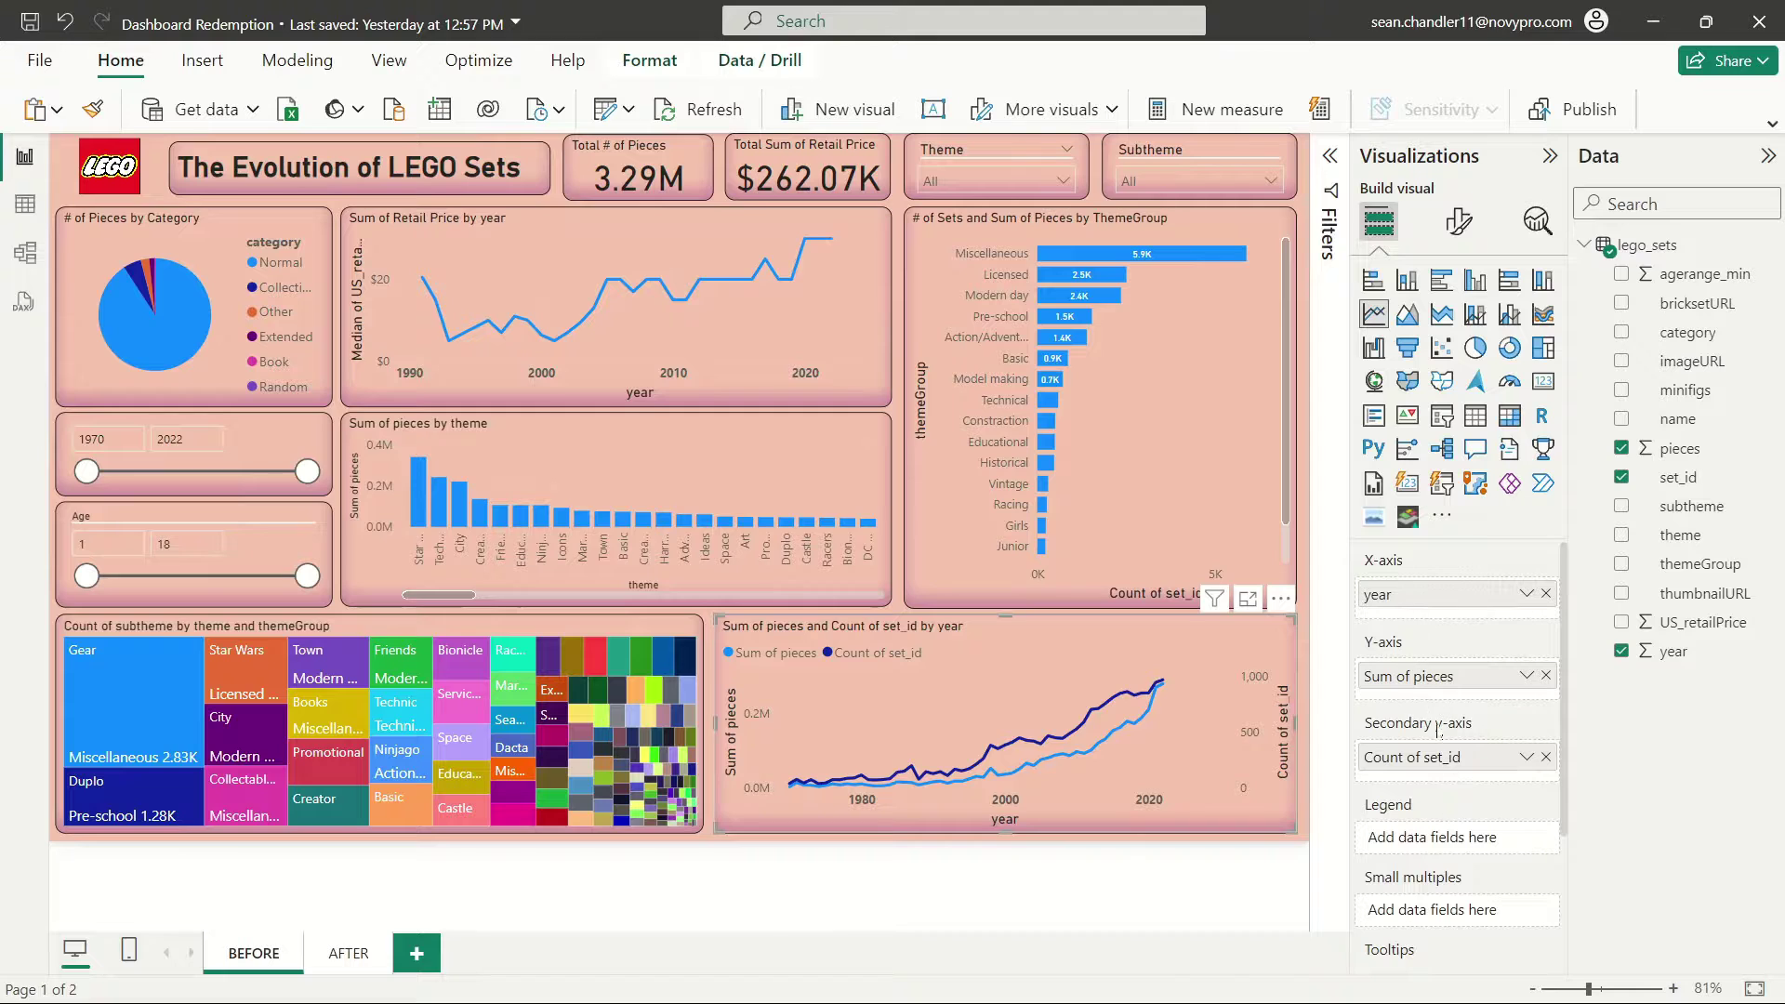
- Swap the fields of the Count of subtheme treemap so themeGroup is the category and theme is the details
left_click(503, 633)
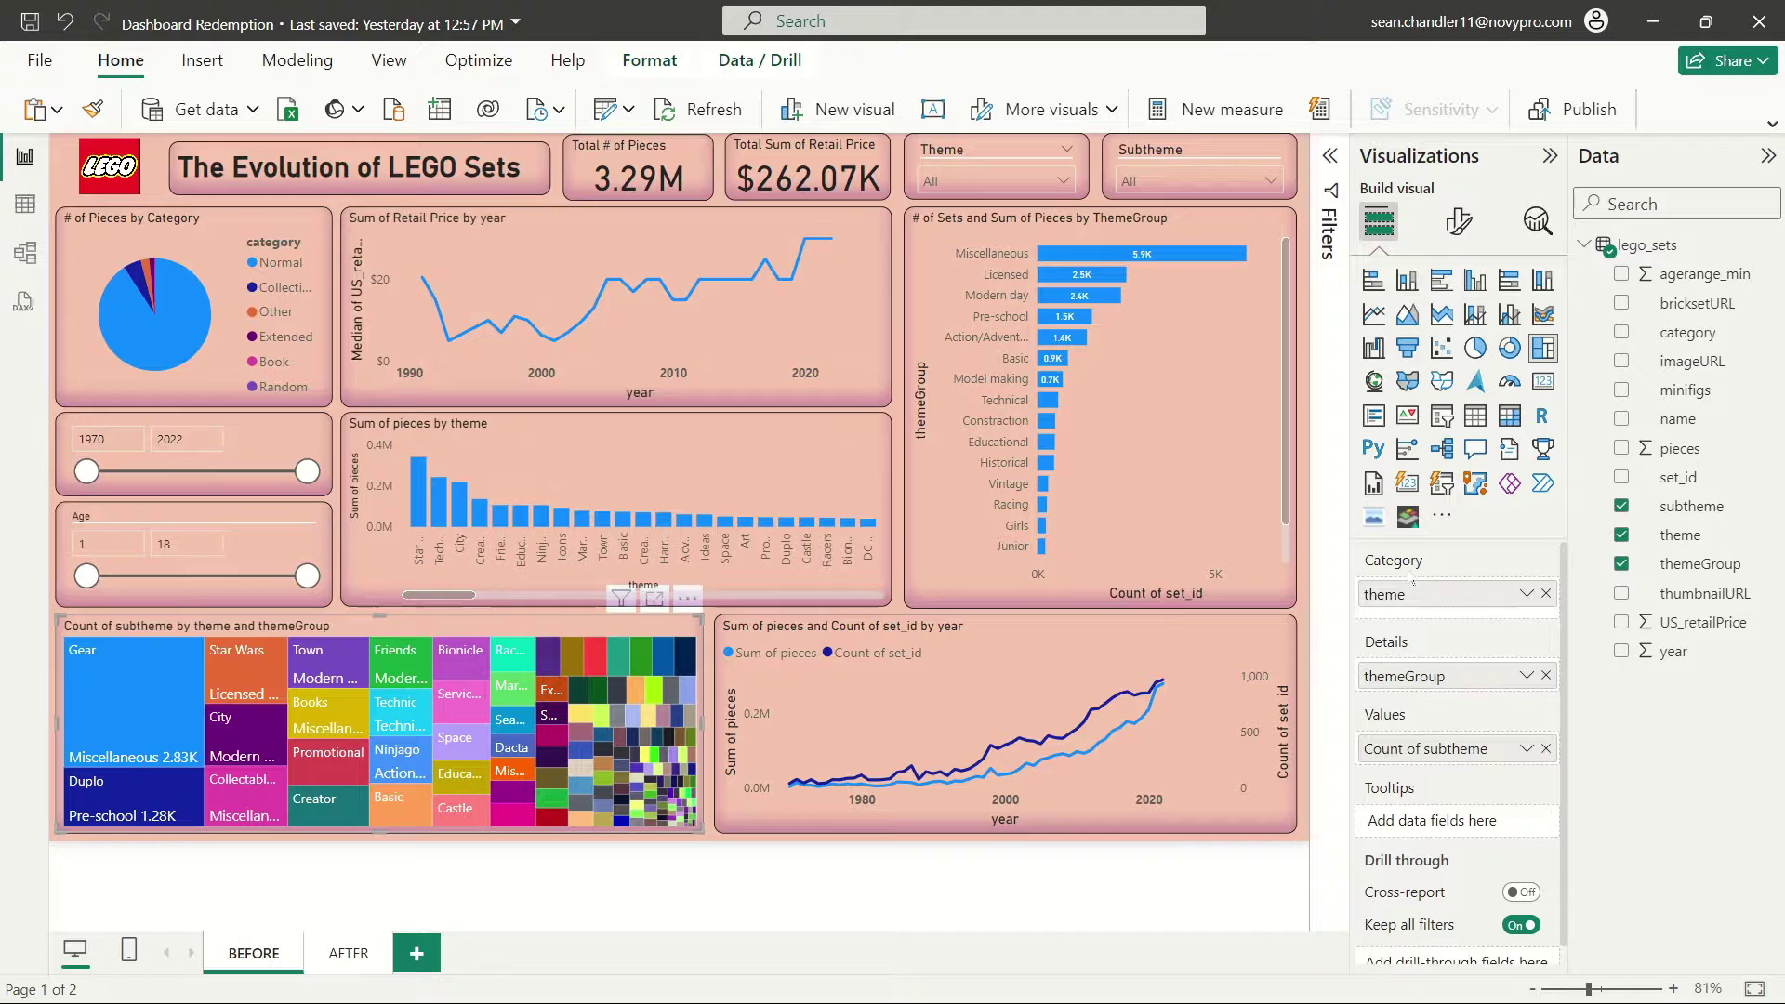
left_click_drag(1407, 591, 1407, 600)
left_click_drag(1423, 676, 1467, 683)
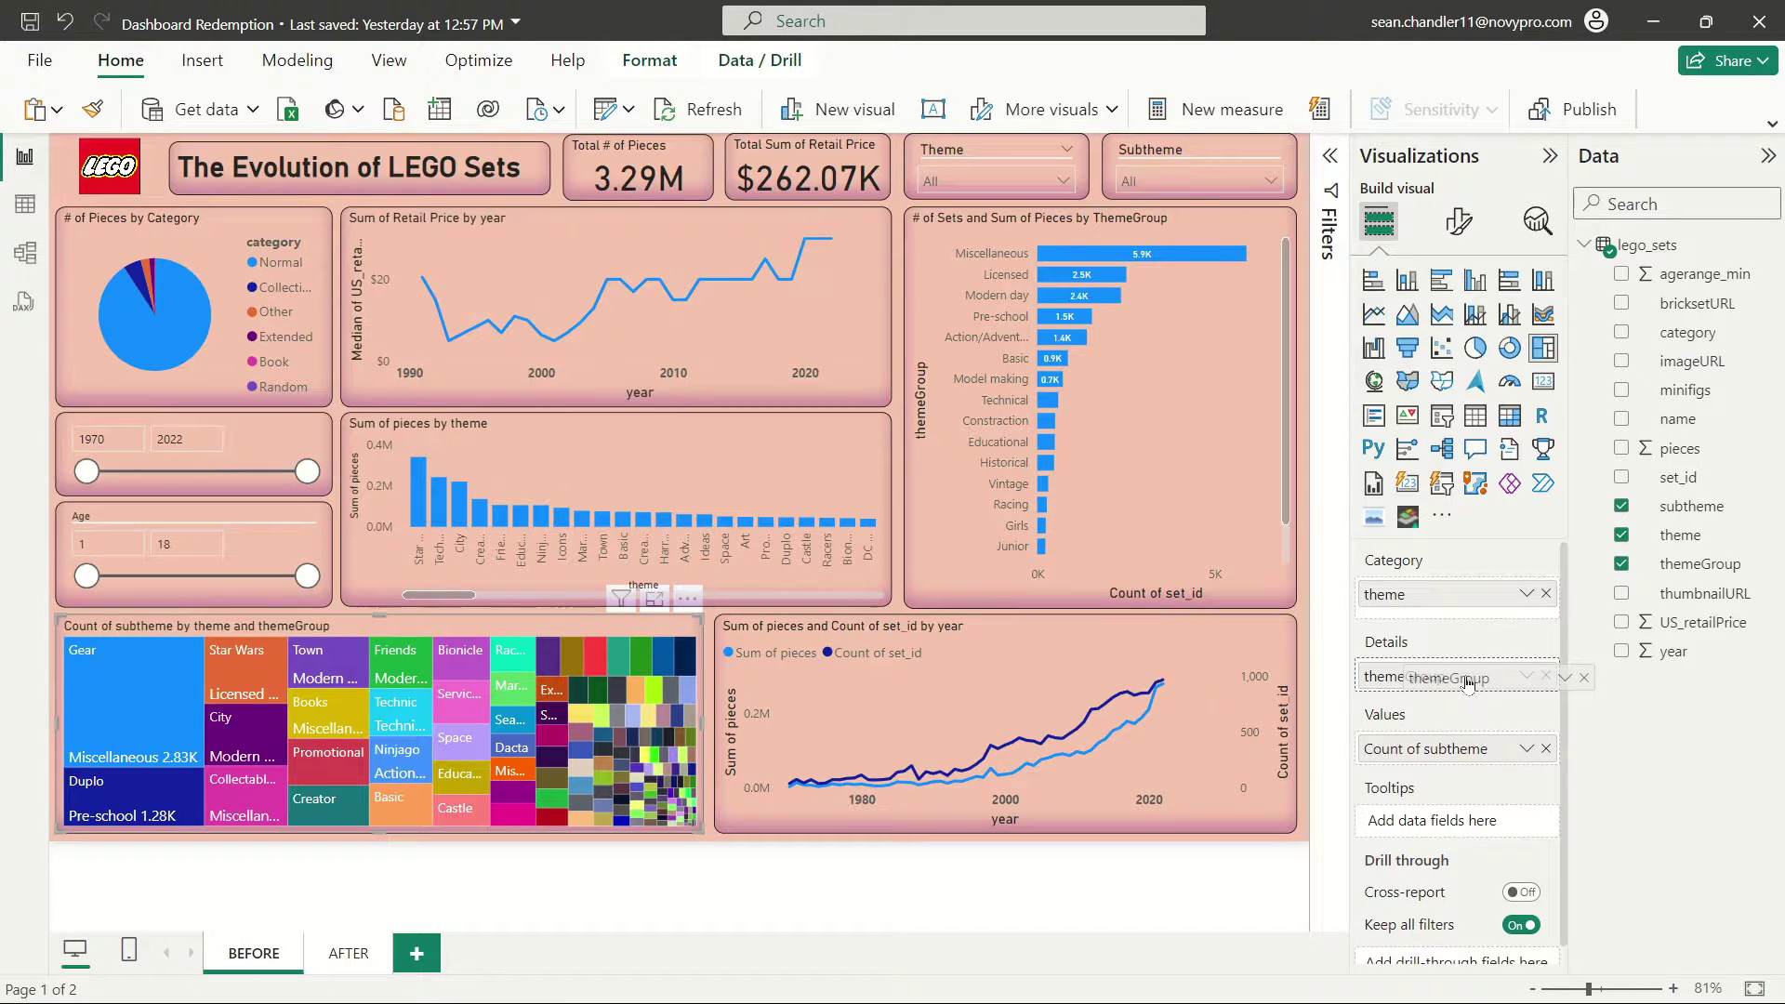
mouse_move(1468, 683)
left_mouse_down()
mouse_move(1489, 571)
mouse_move(1415, 668)
mouse_move(1459, 707)
left_mouse_up()
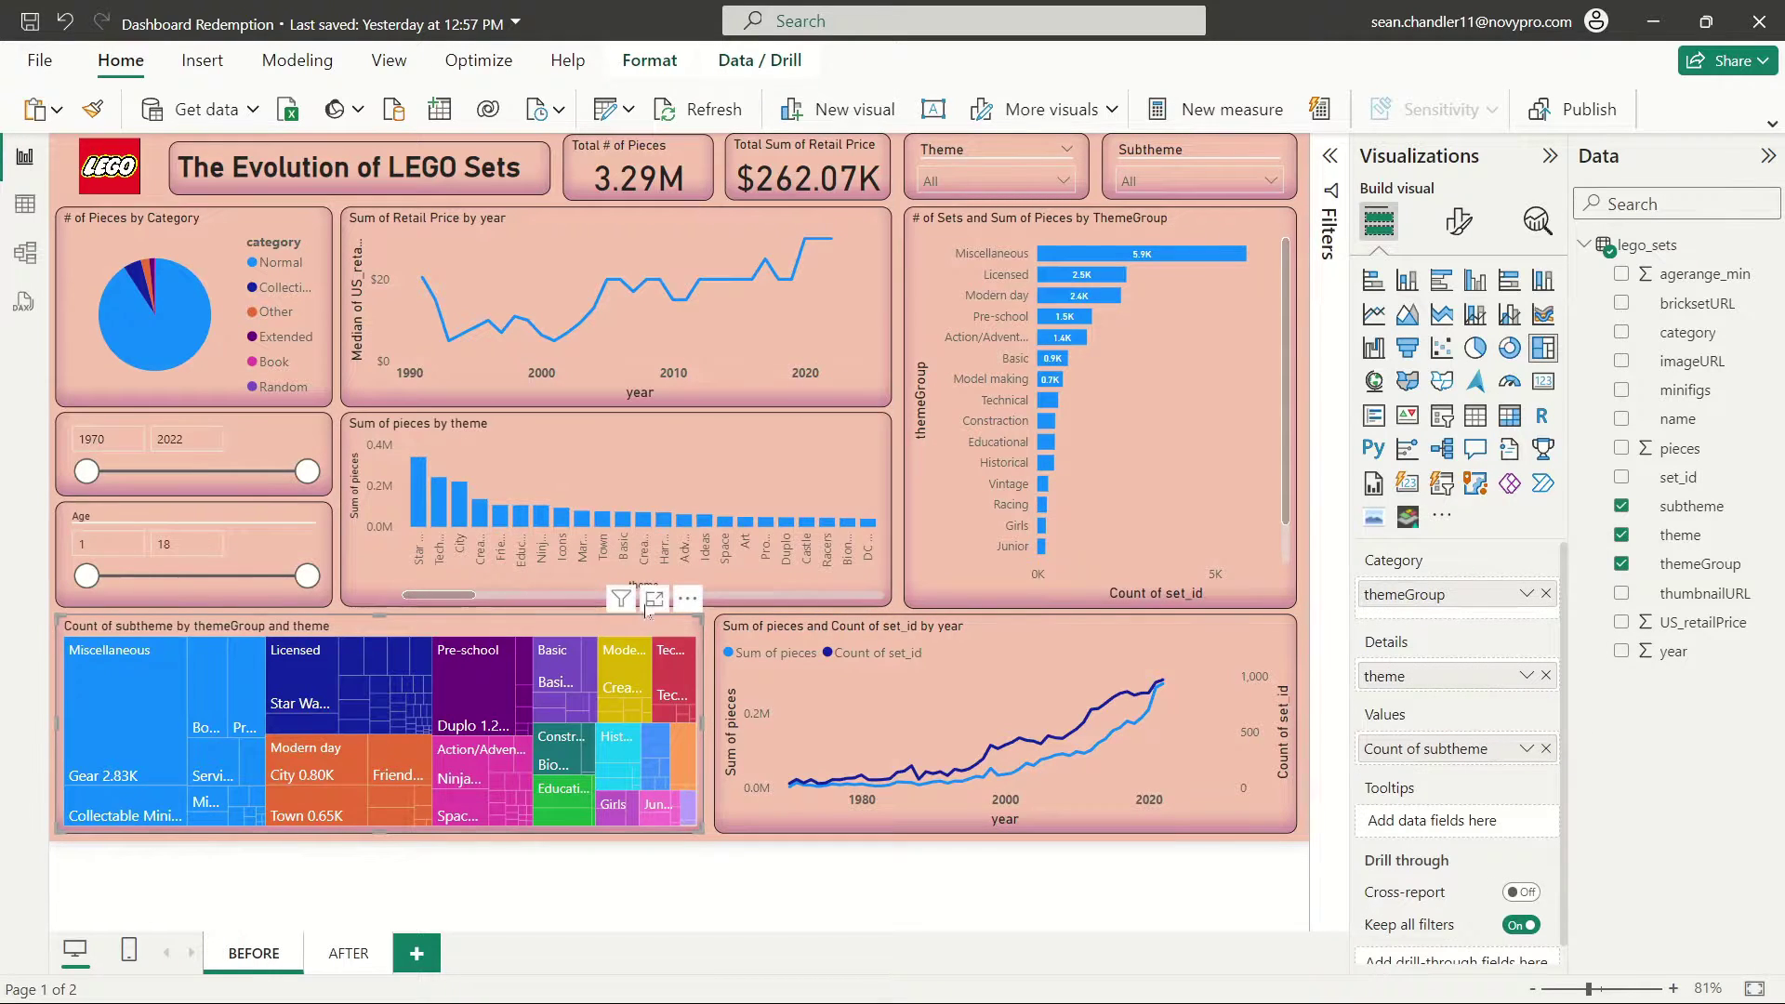
- Inspect the tooltips of the treemap's theme blocks across the Miscellaneous, Pre-school, Action/Adventure, Licensed and Technical groups
mouse_move(536, 697)
mouse_move(239, 688)
mouse_move(176, 733)
mouse_move(210, 770)
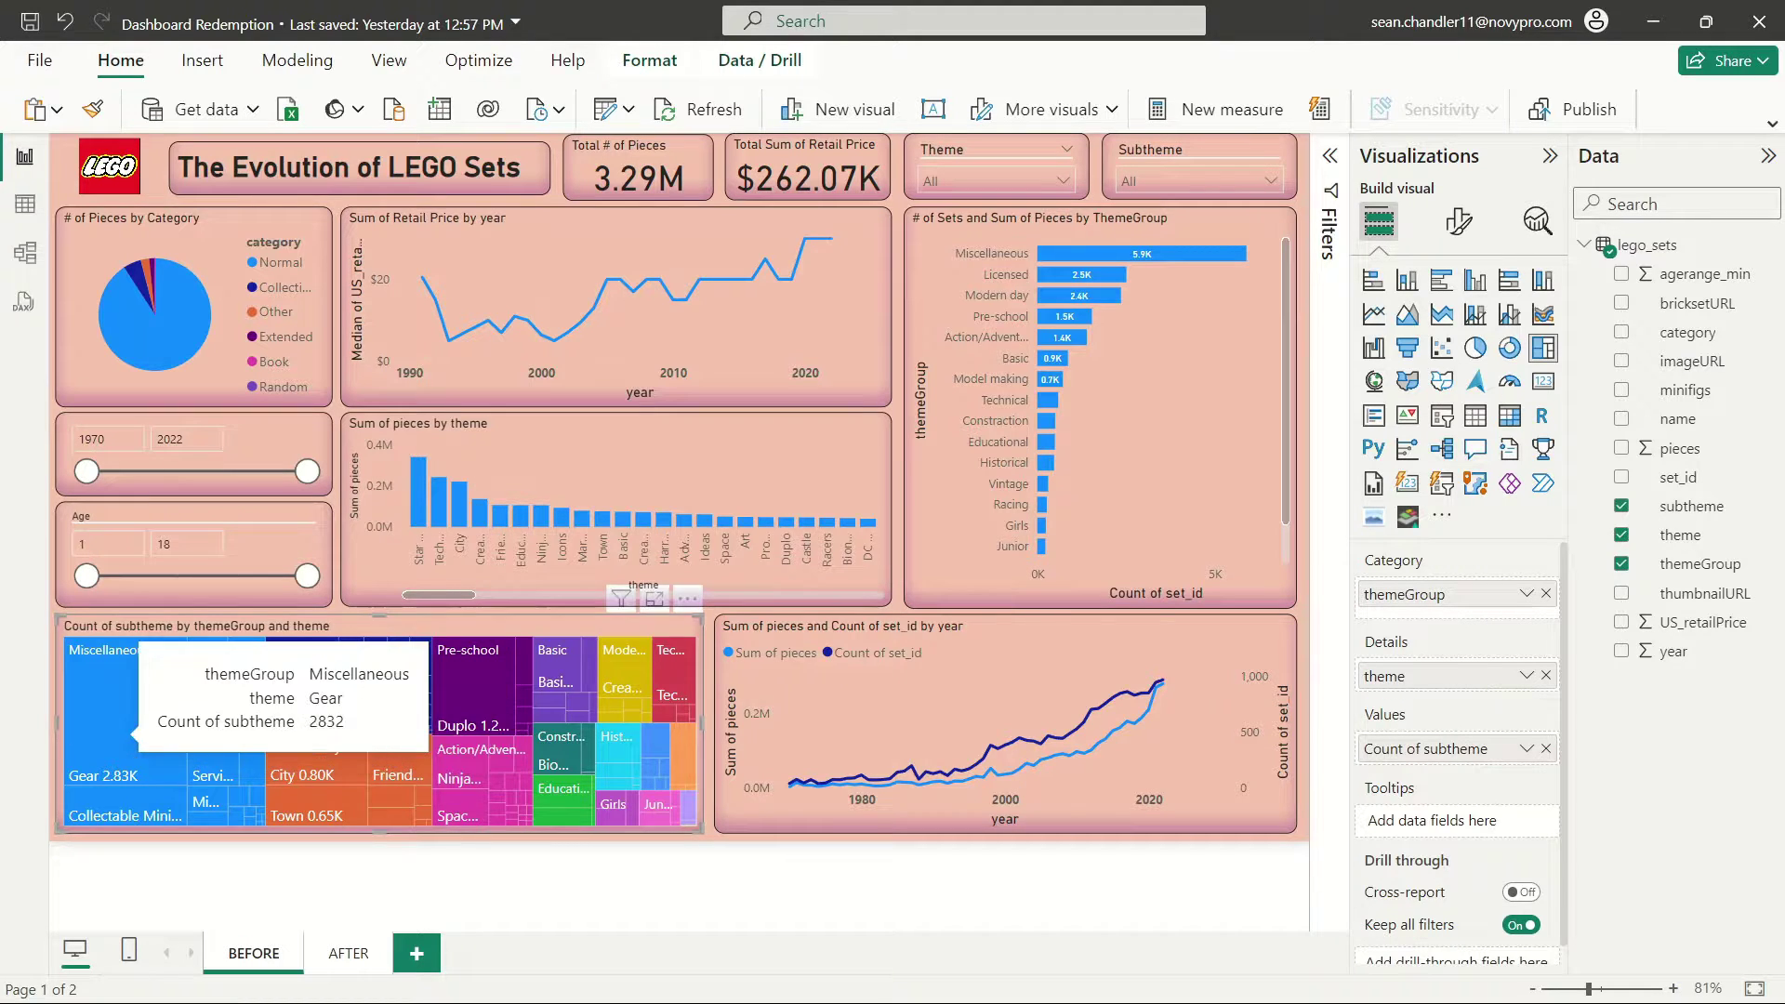
mouse_move(681, 709)
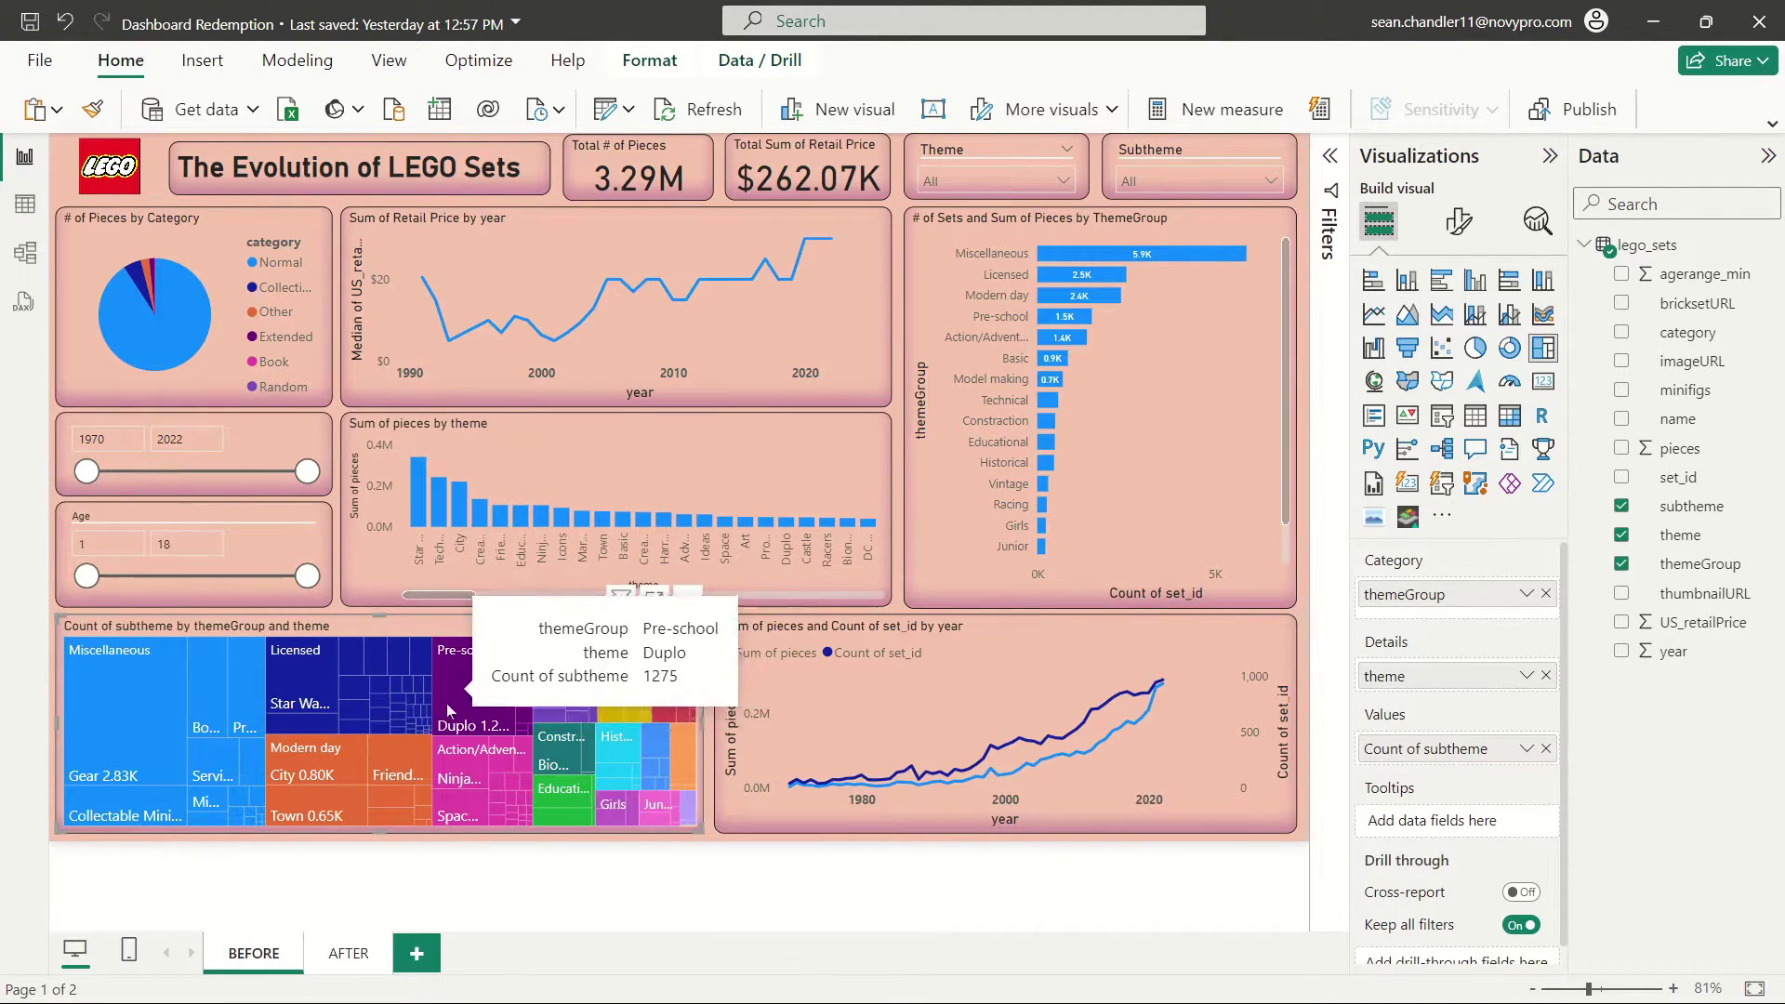
mouse_move(547, 790)
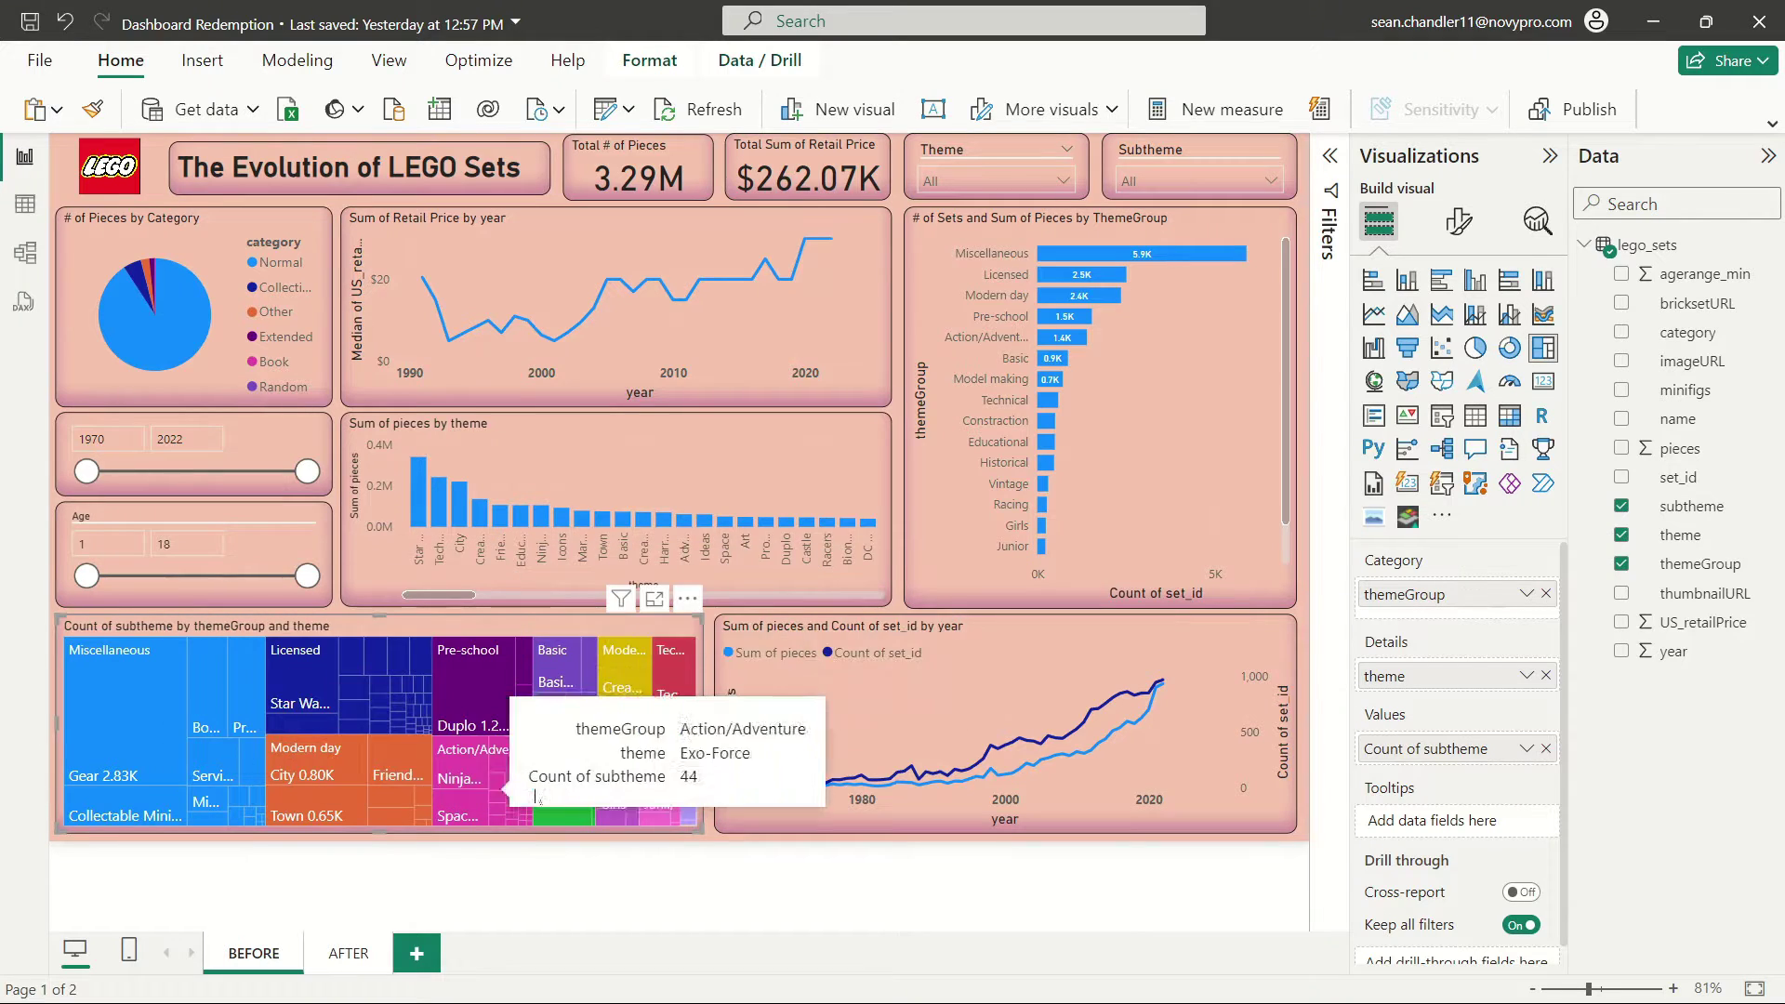
mouse_move(94, 737)
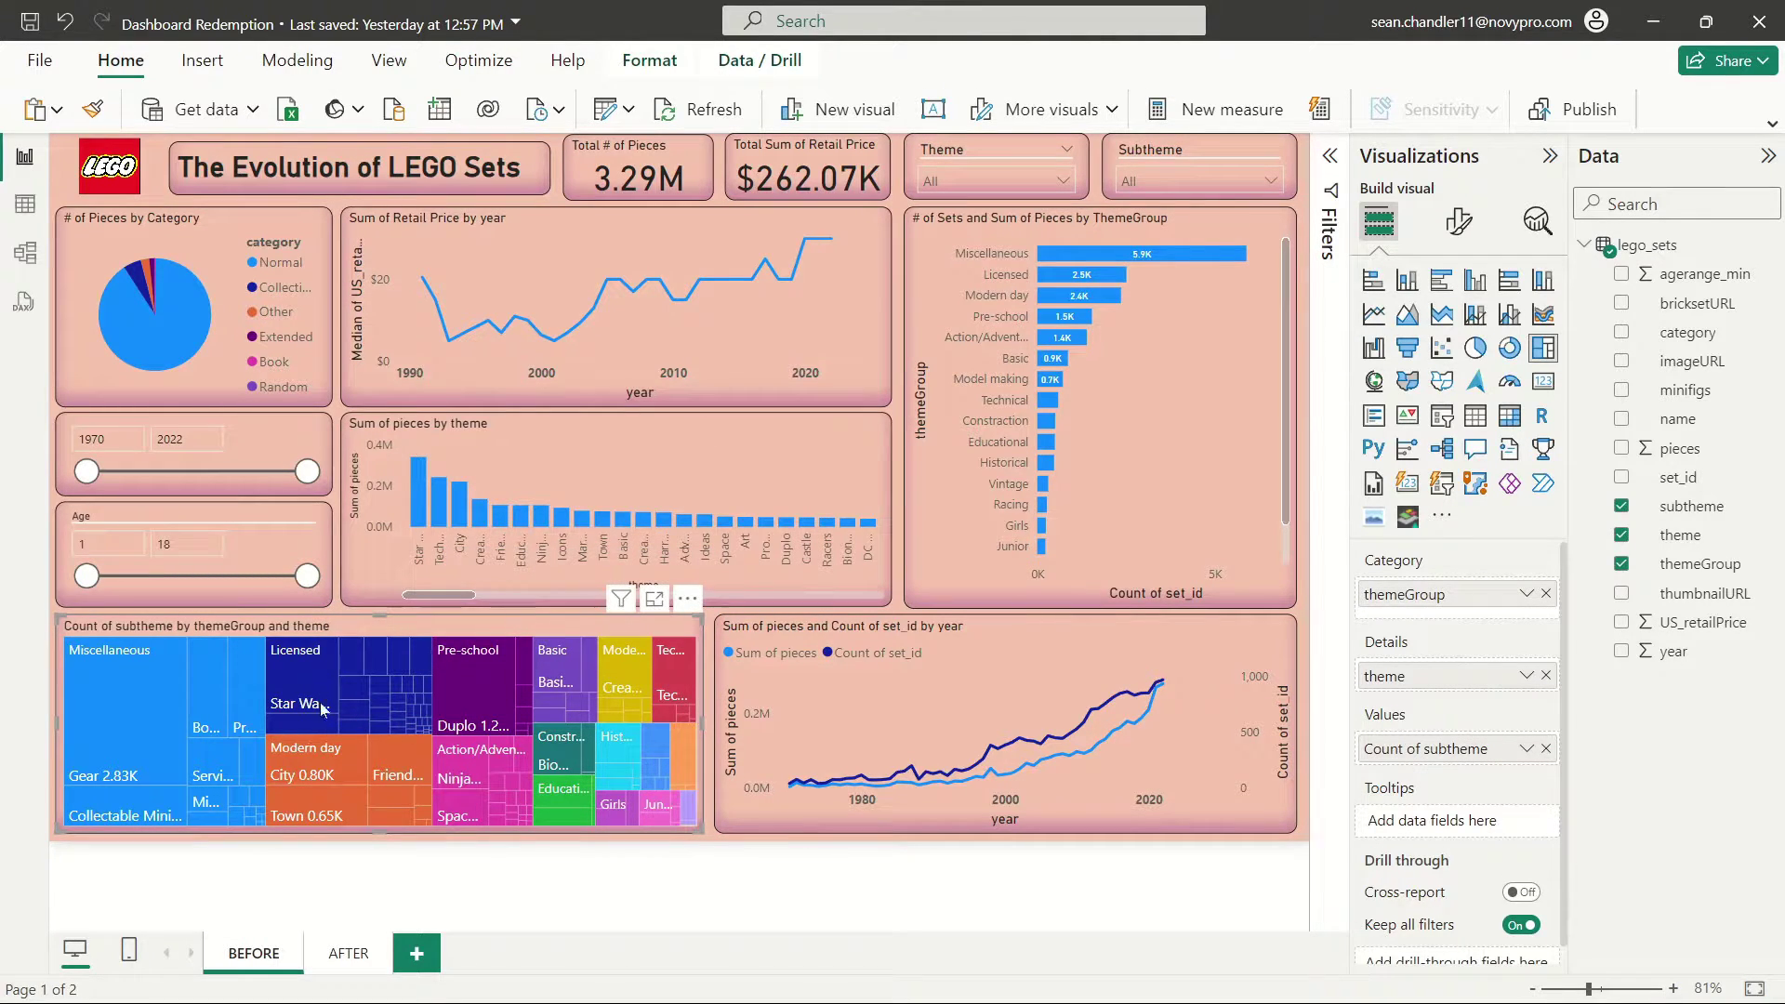
mouse_move(309, 682)
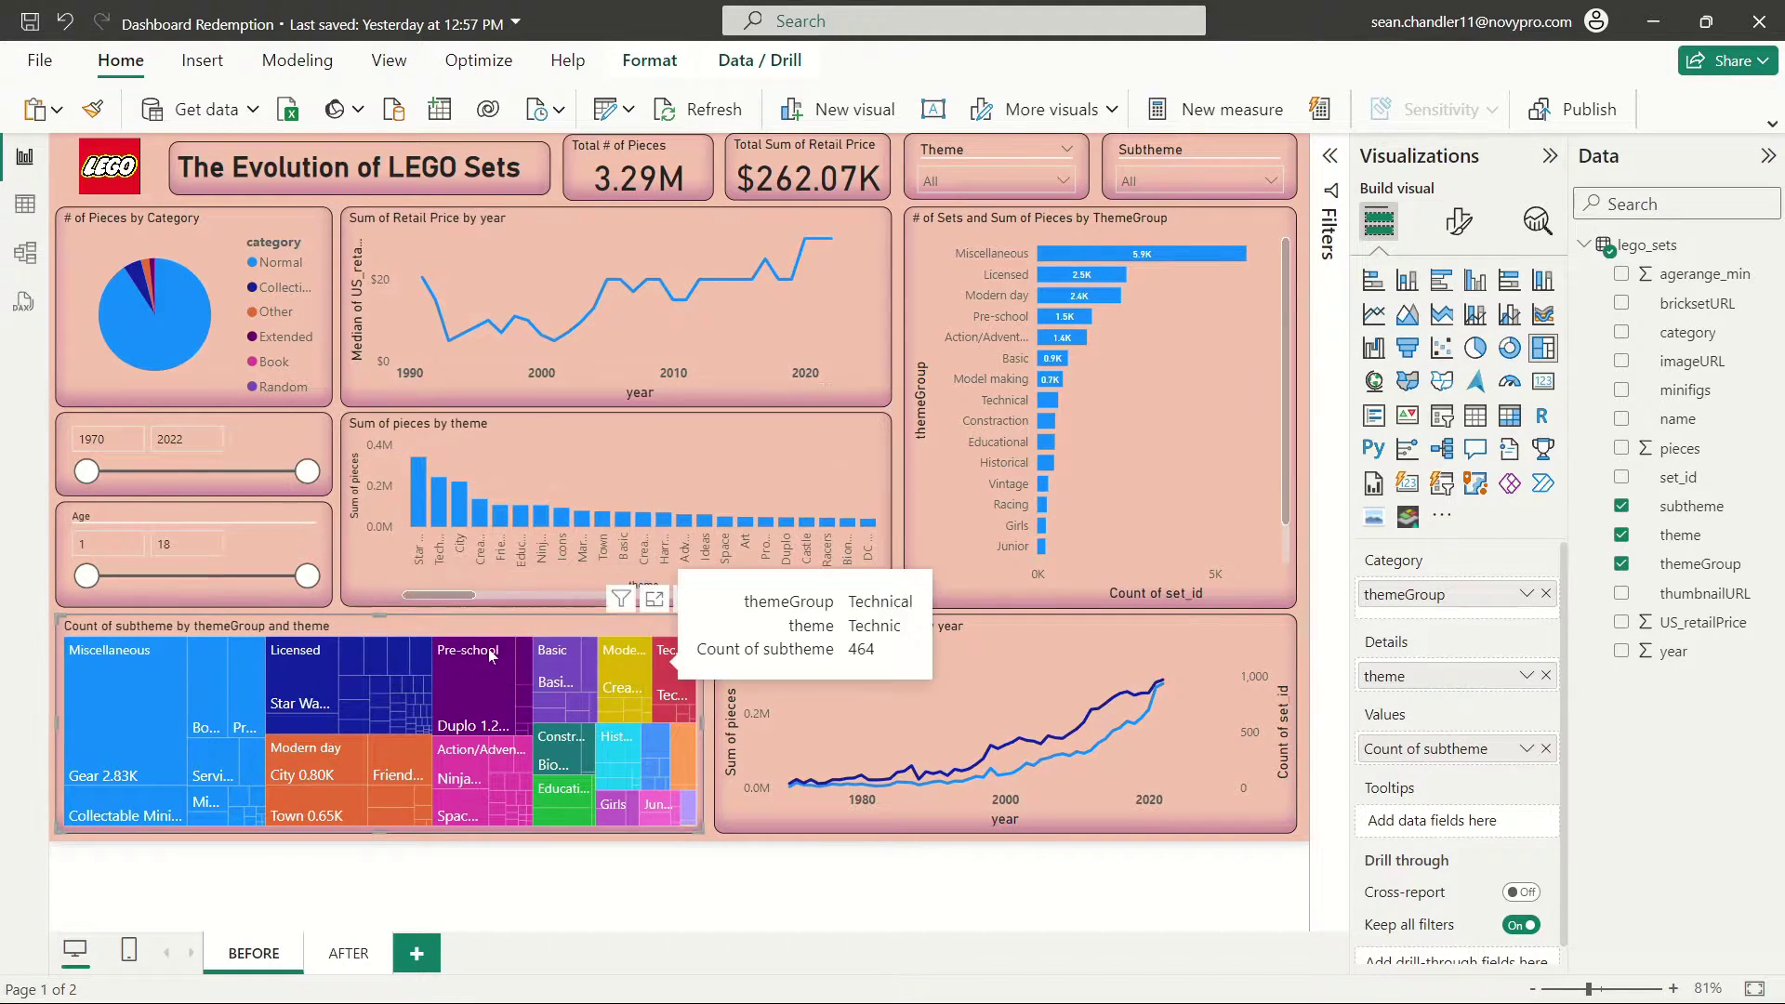
- Try theme as the treemap's category with themeGroup as details, and restore themeGroup as category with theme as details
left_click_drag(1419, 676, 1467, 677)
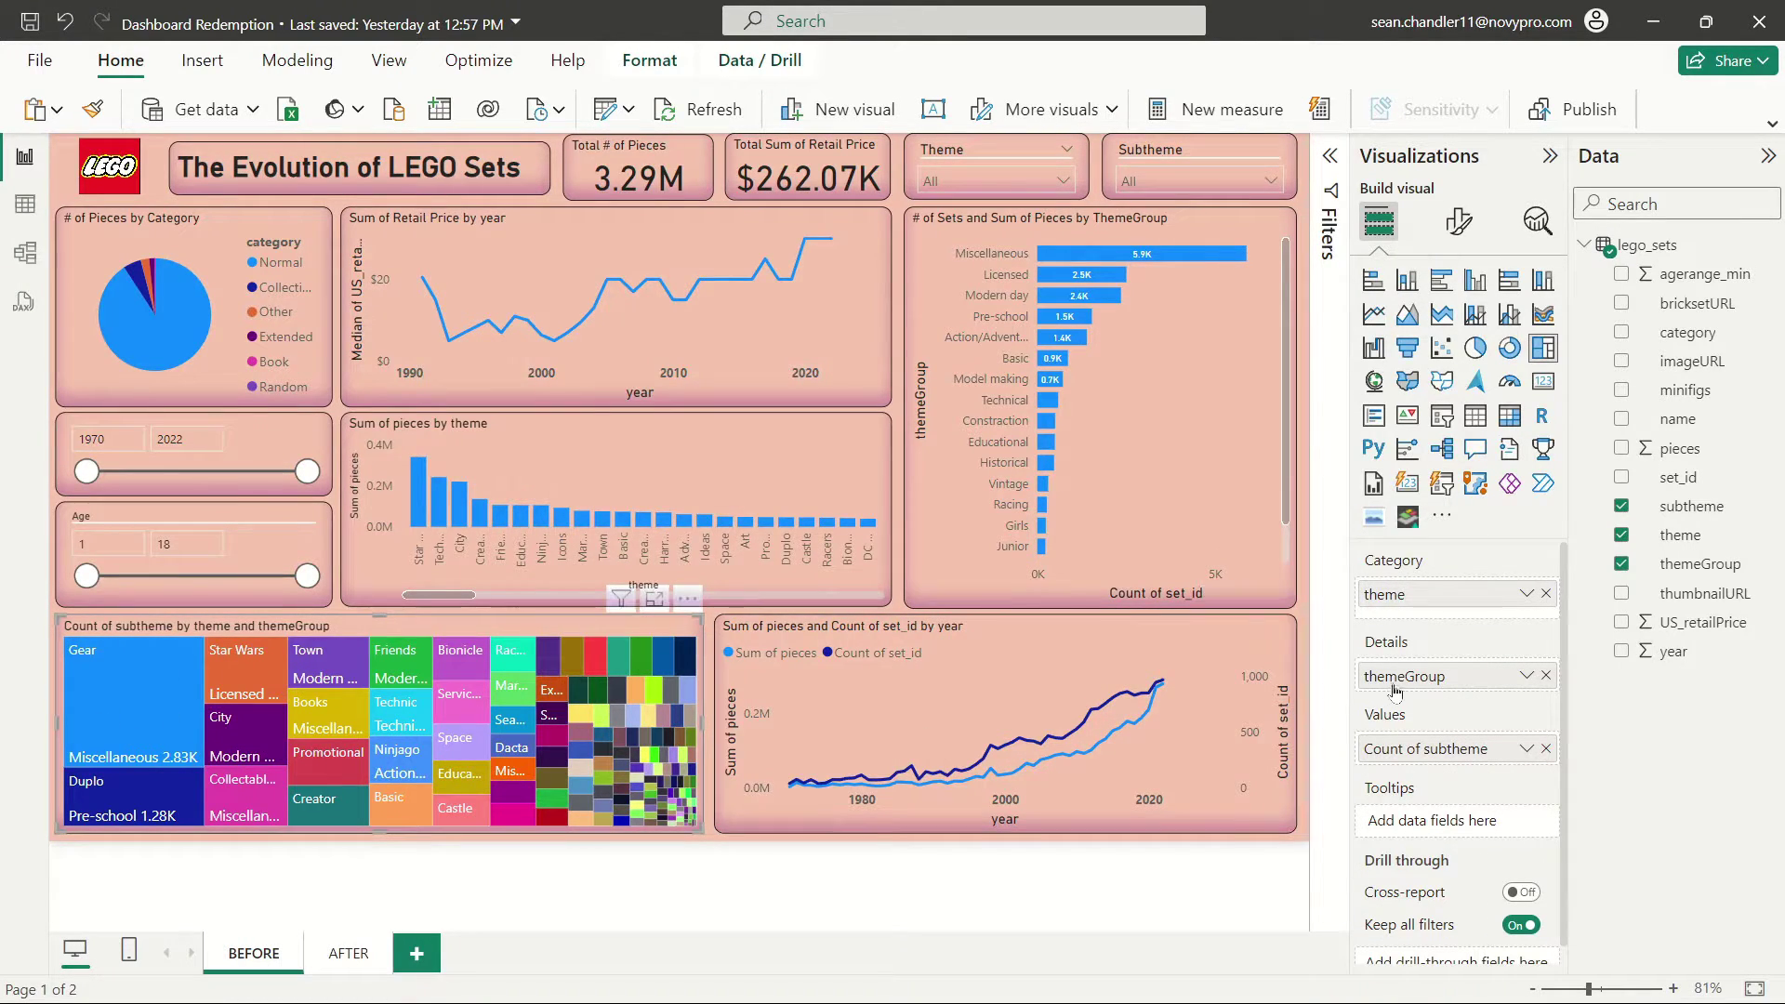
mouse_move(1396, 678)
left_mouse_down()
mouse_move(1413, 604)
mouse_move(1423, 669)
mouse_move(1418, 603)
mouse_move(1425, 671)
mouse_move(1427, 596)
mouse_move(1413, 712)
mouse_move(1419, 697)
left_mouse_up()
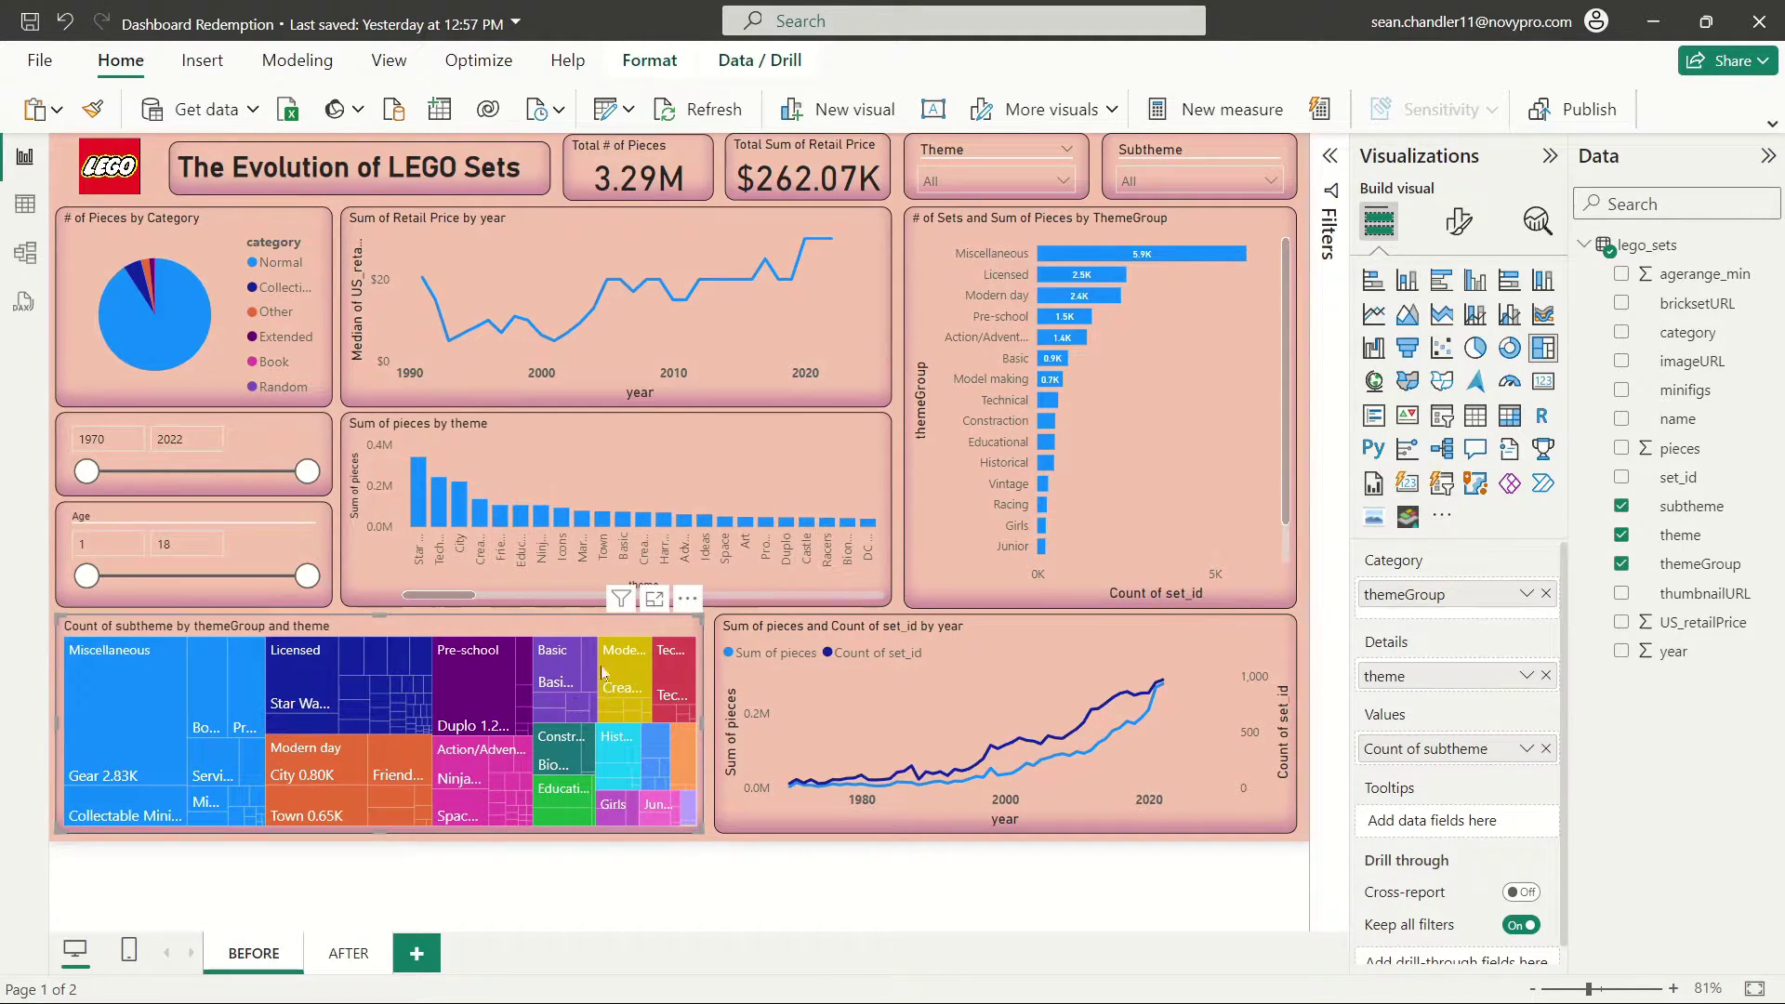
mouse_move(601, 665)
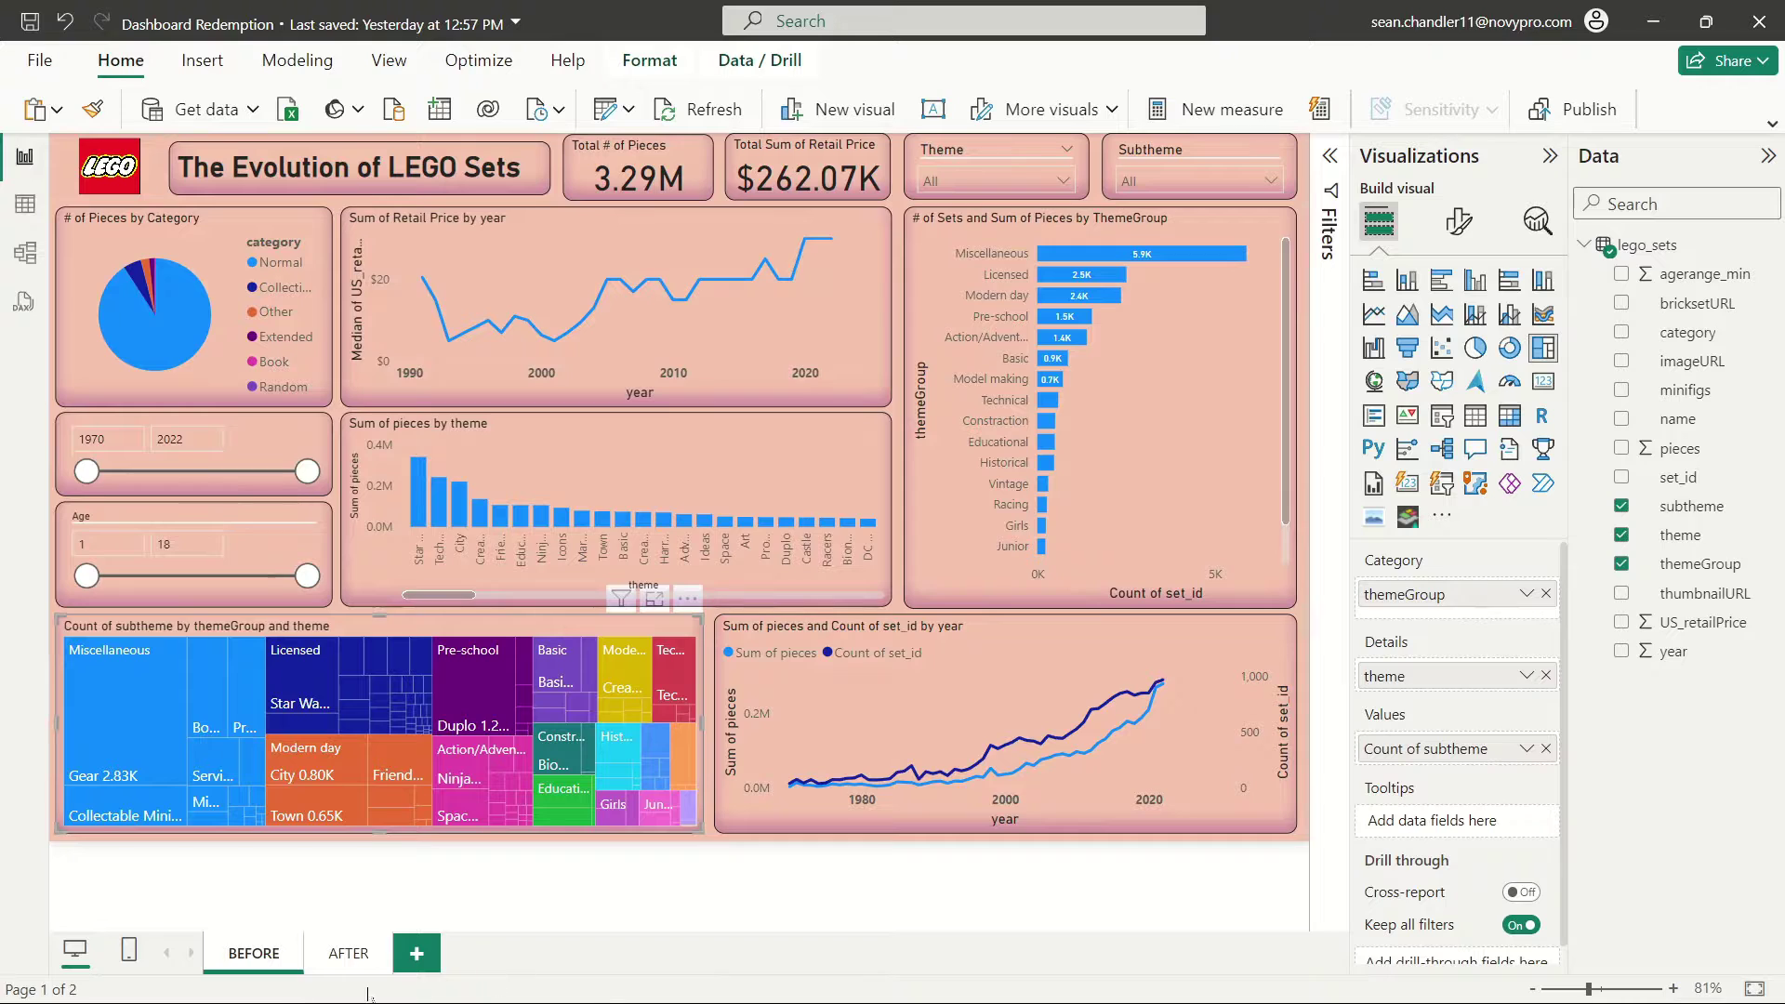
- Compare the BEFORE and AFTER report pages, ending on AFTER
left_click(353, 957)
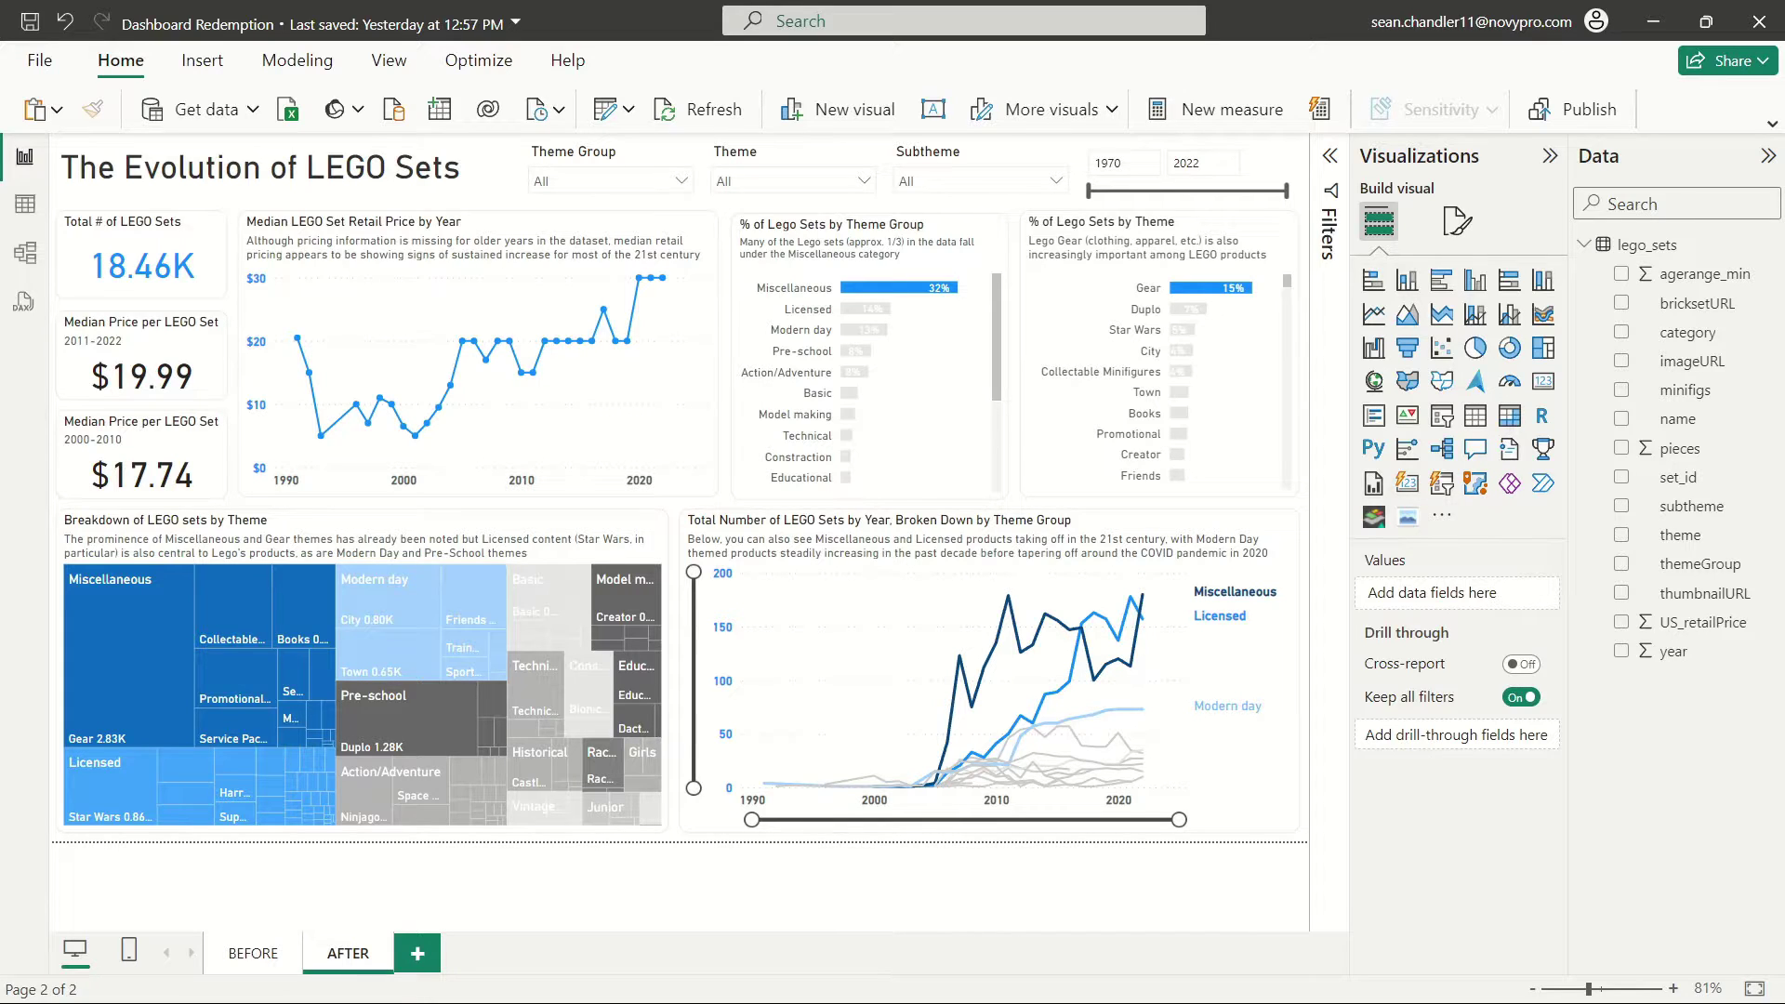
left_click(268, 964)
left_click(339, 968)
left_click(270, 957)
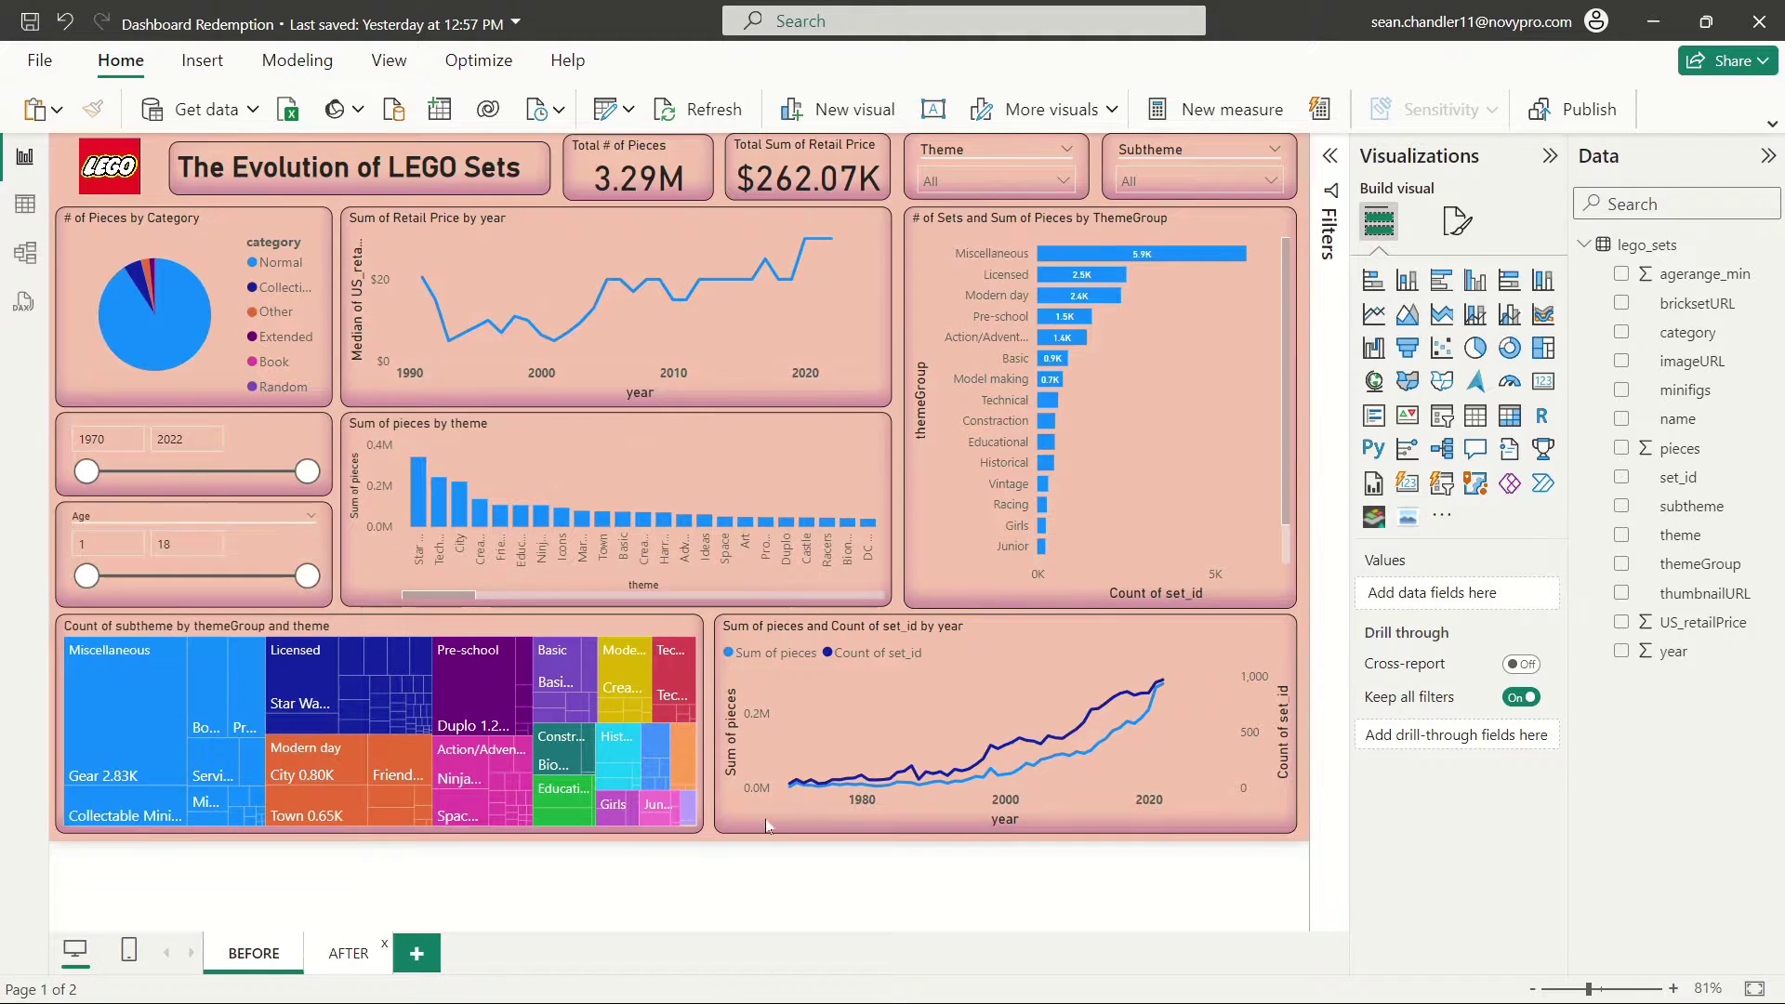
key("ctrl+Page_Down")
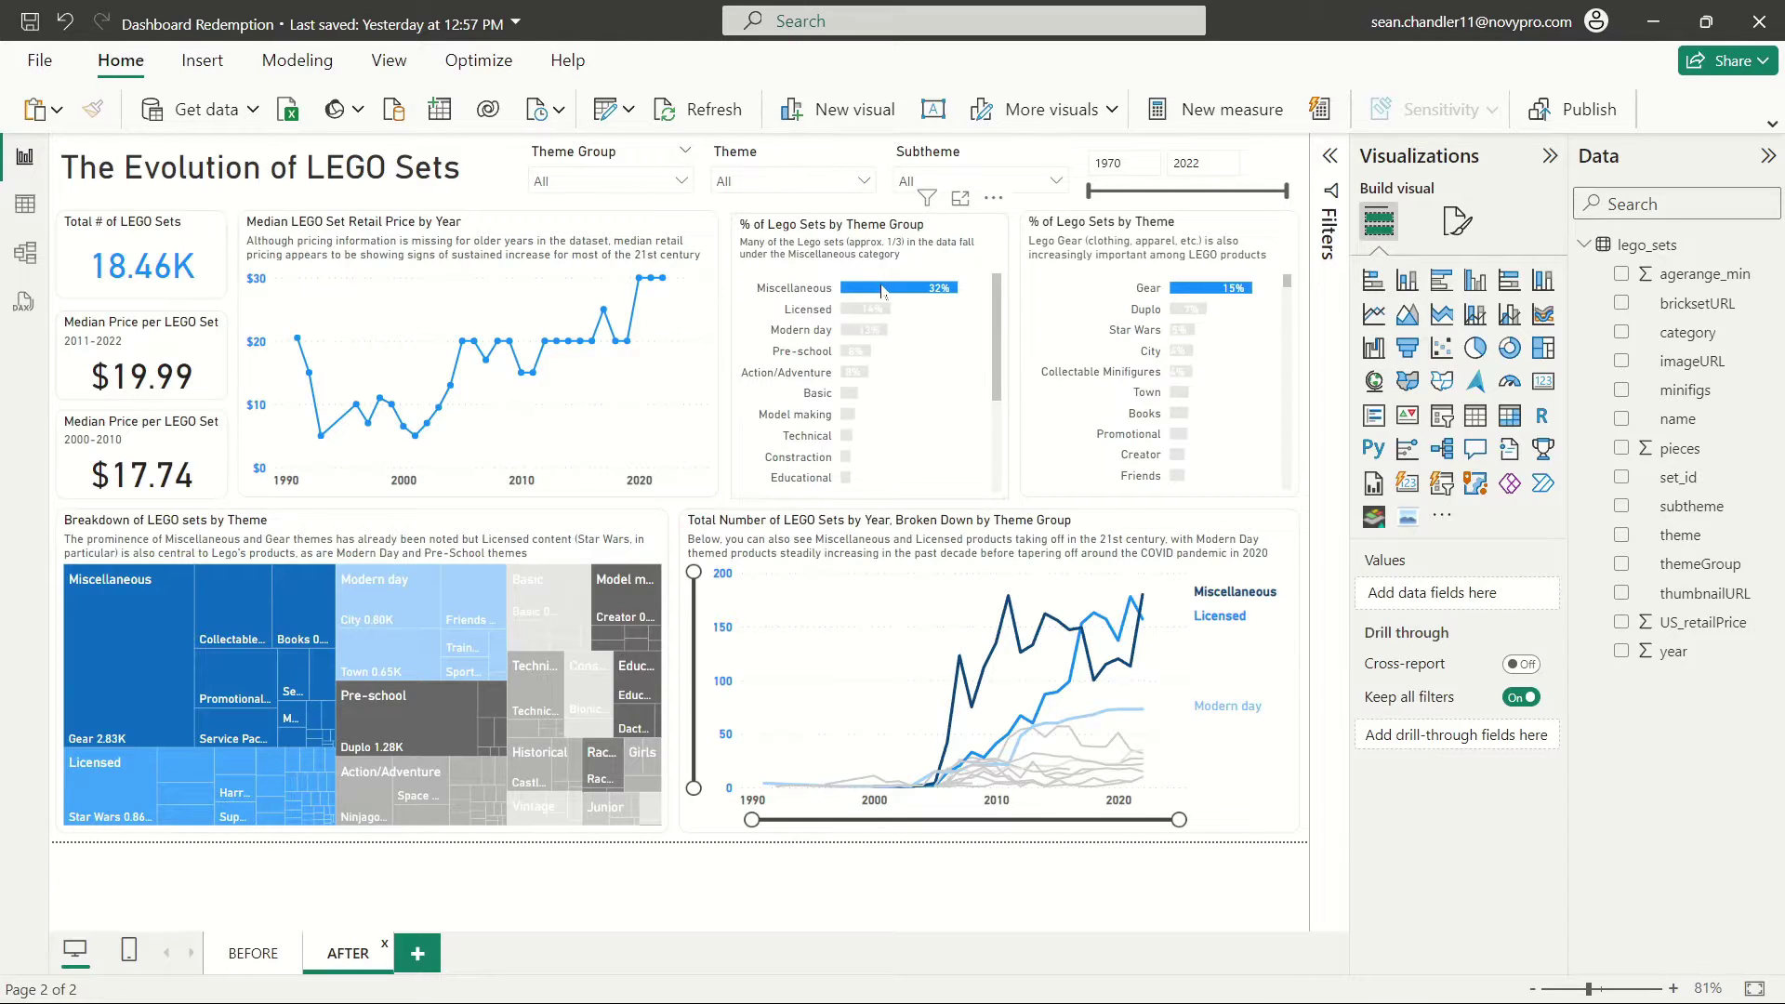
- Replace Sum of pieces with Count of set_id in the tooltips of the % of Lego Sets by Theme Group chart
mouse_move(883, 290)
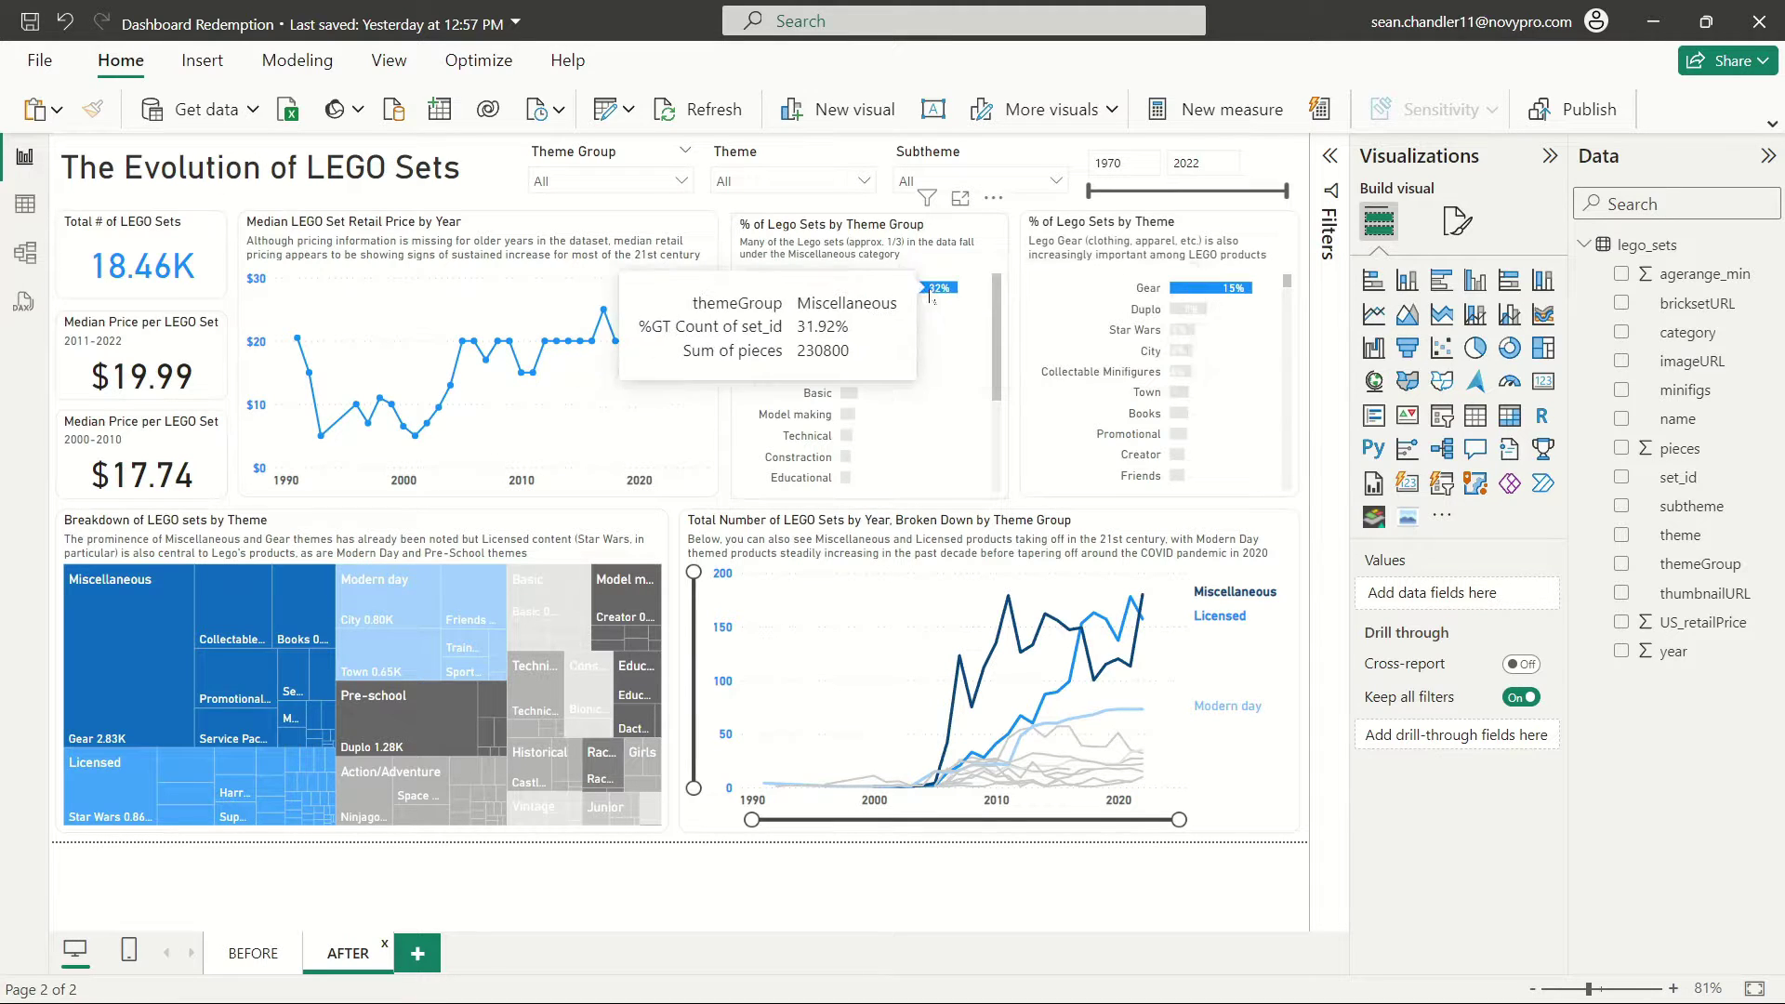
left_click(930, 307)
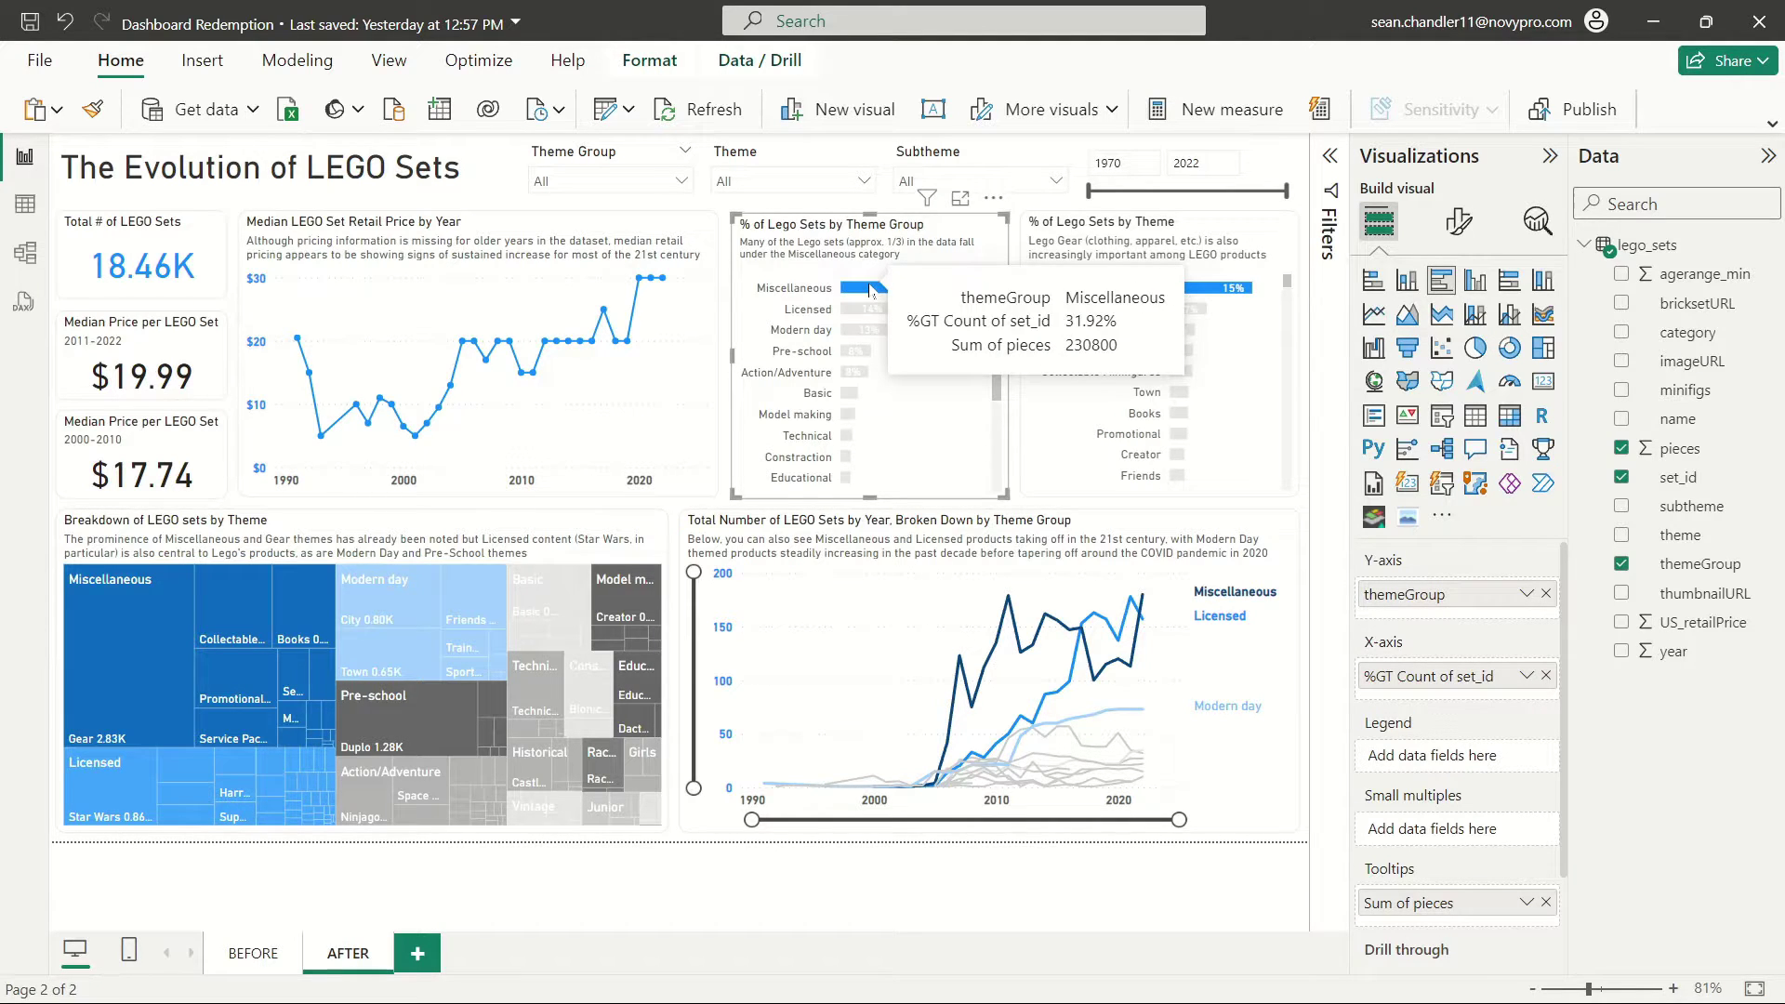
left_click(1546, 902)
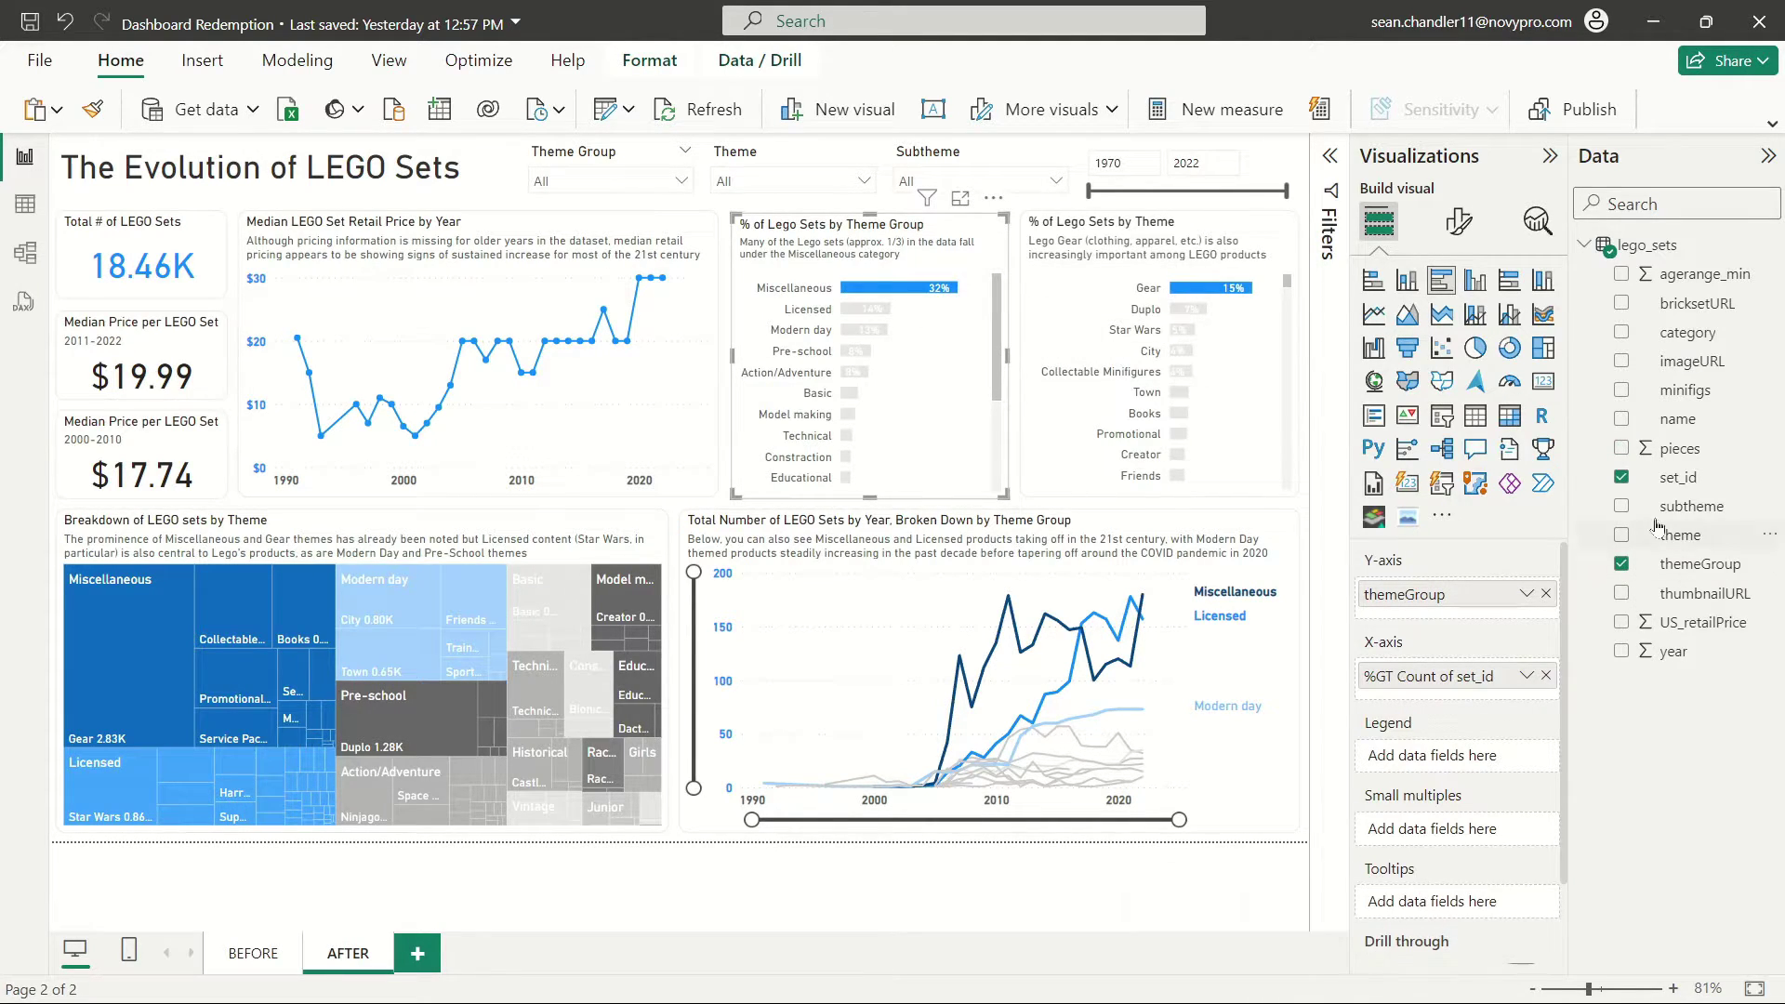
left_click_drag(1678, 477, 1450, 902)
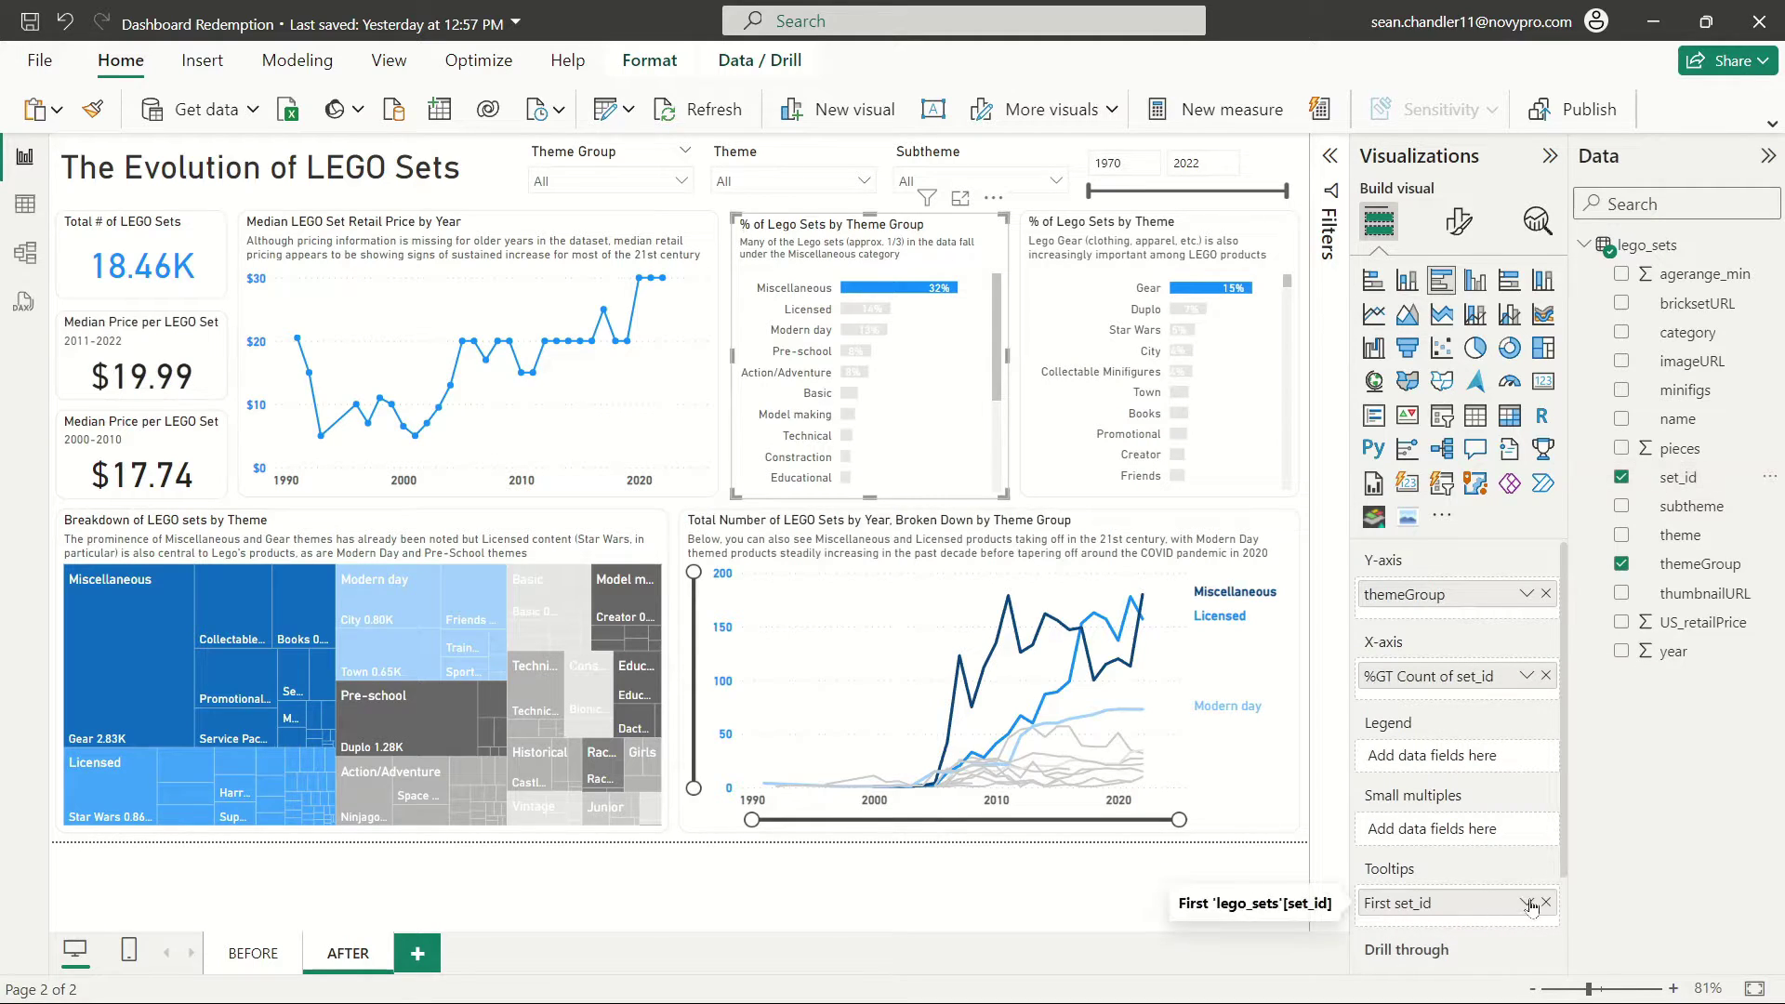
left_click(1527, 904)
left_click(1603, 866)
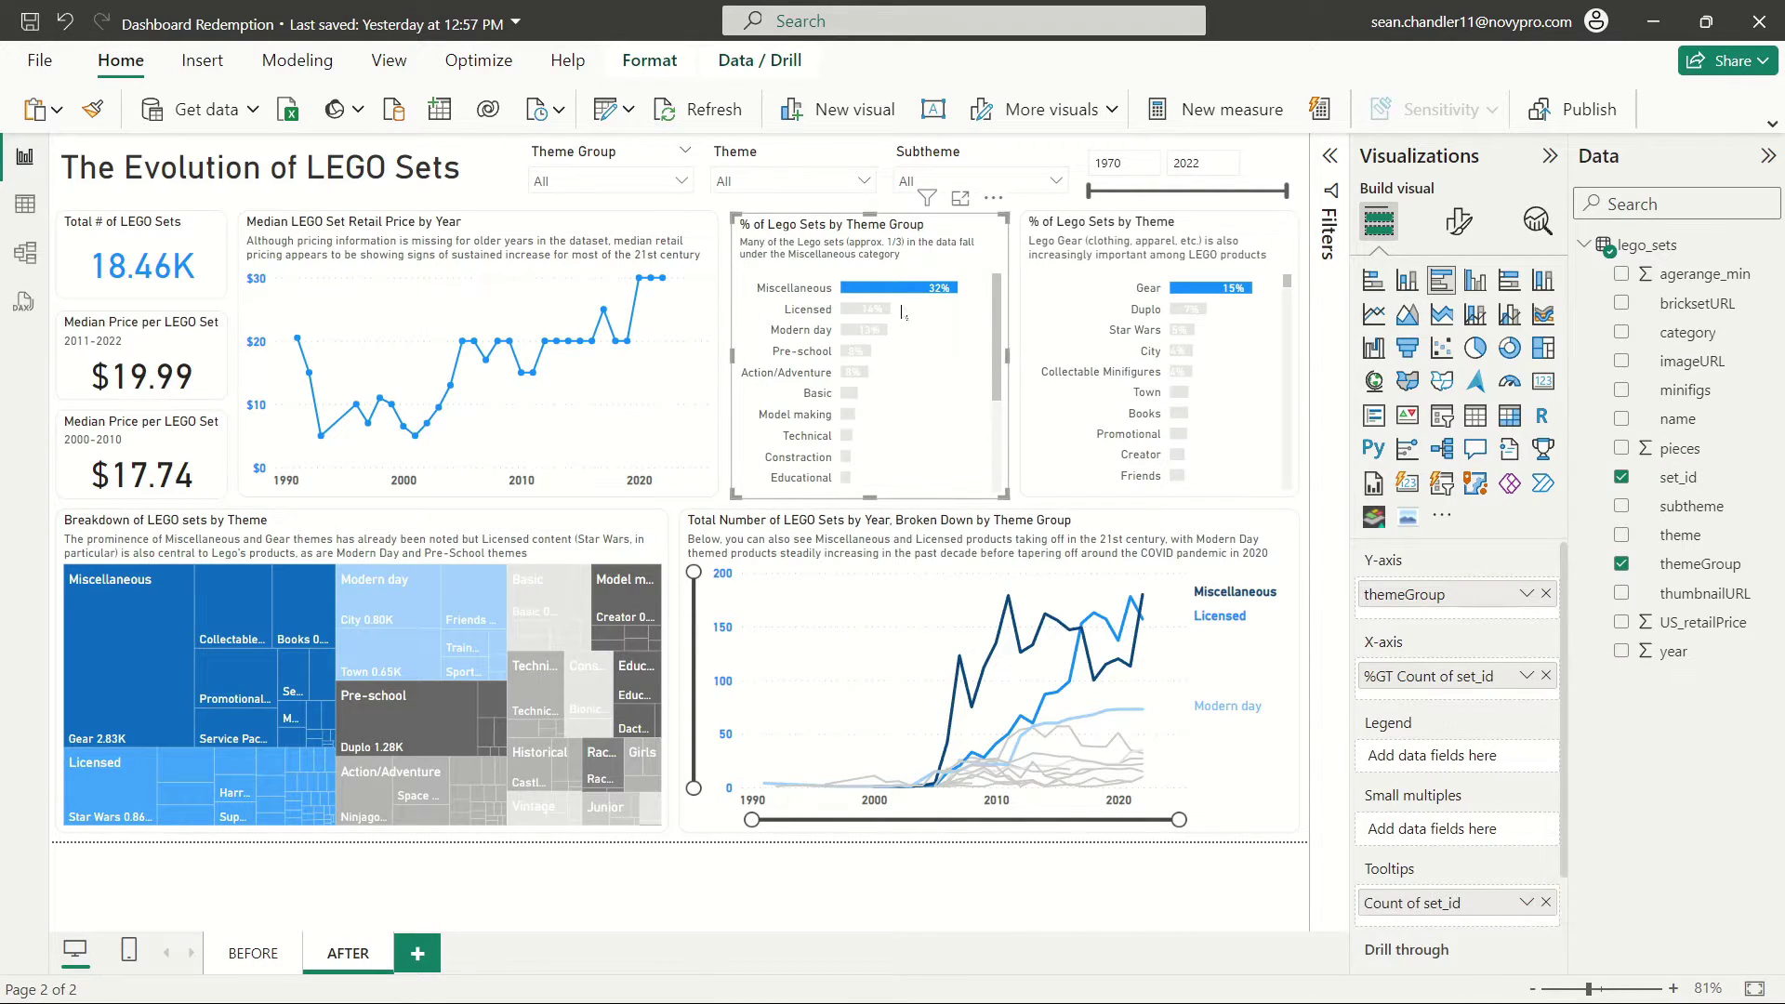
mouse_move(899, 296)
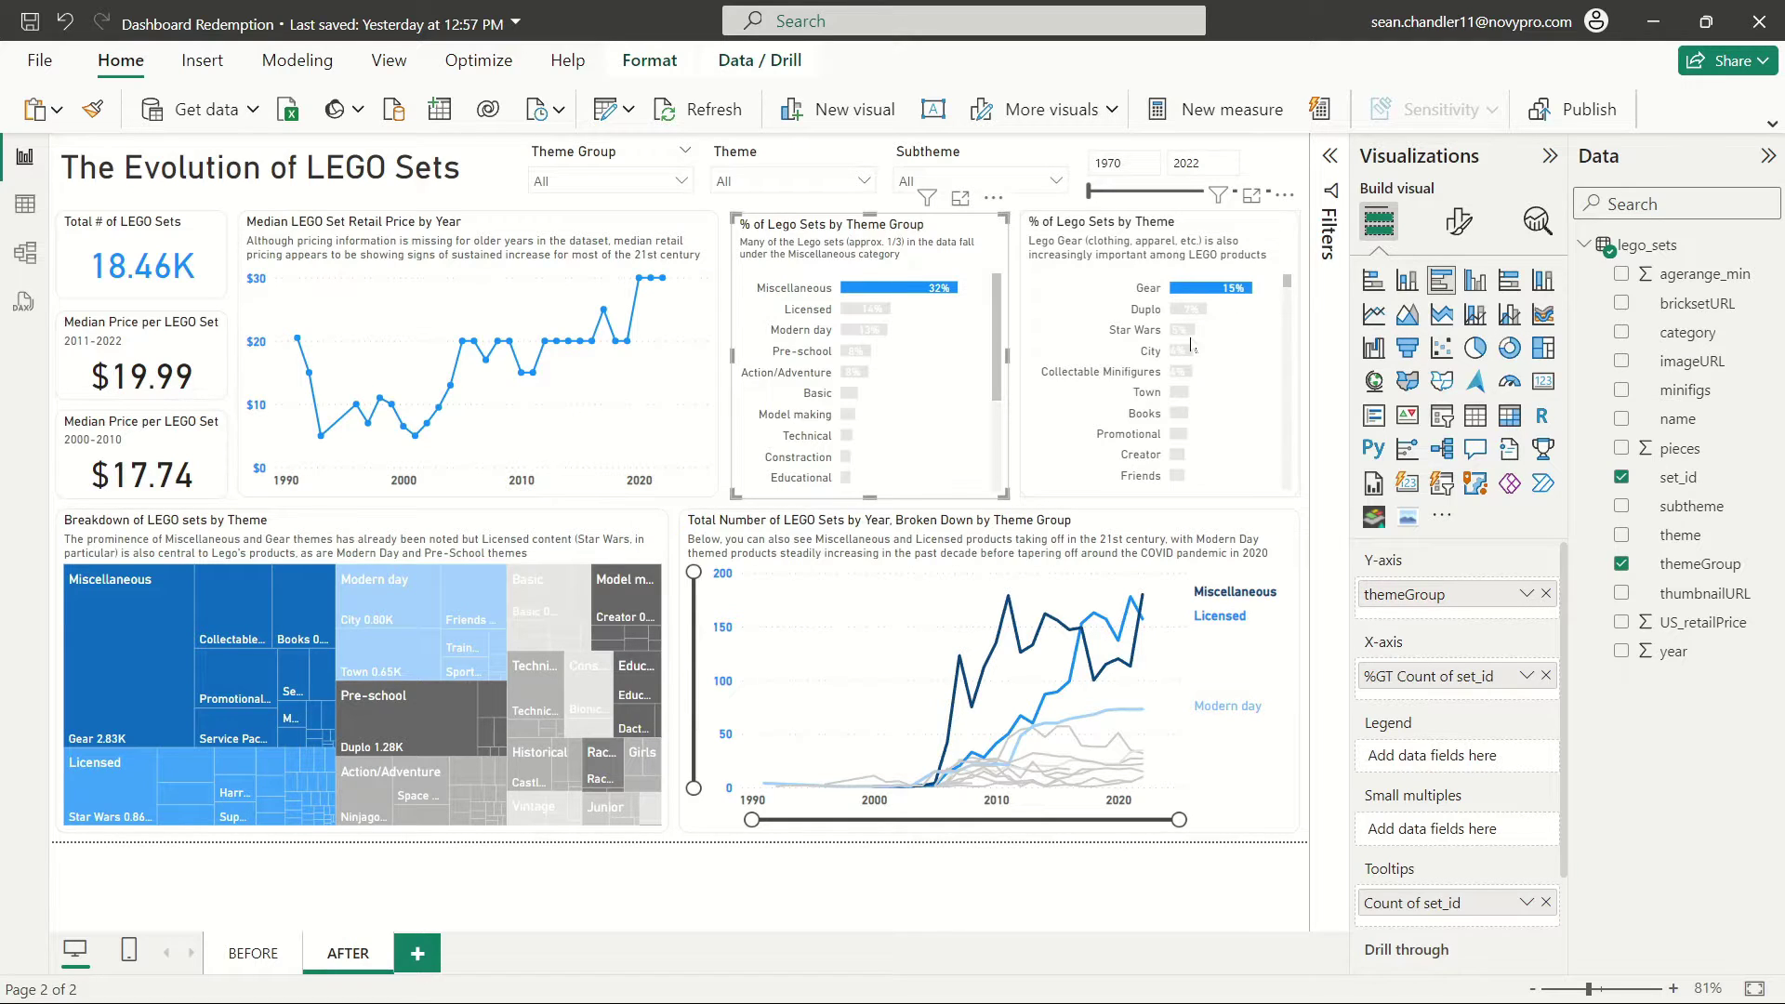
- Add set_id a second time to the tooltips of the % of Lego Sets by Theme Group chart, aggregated as Count
mouse_move(1189, 340)
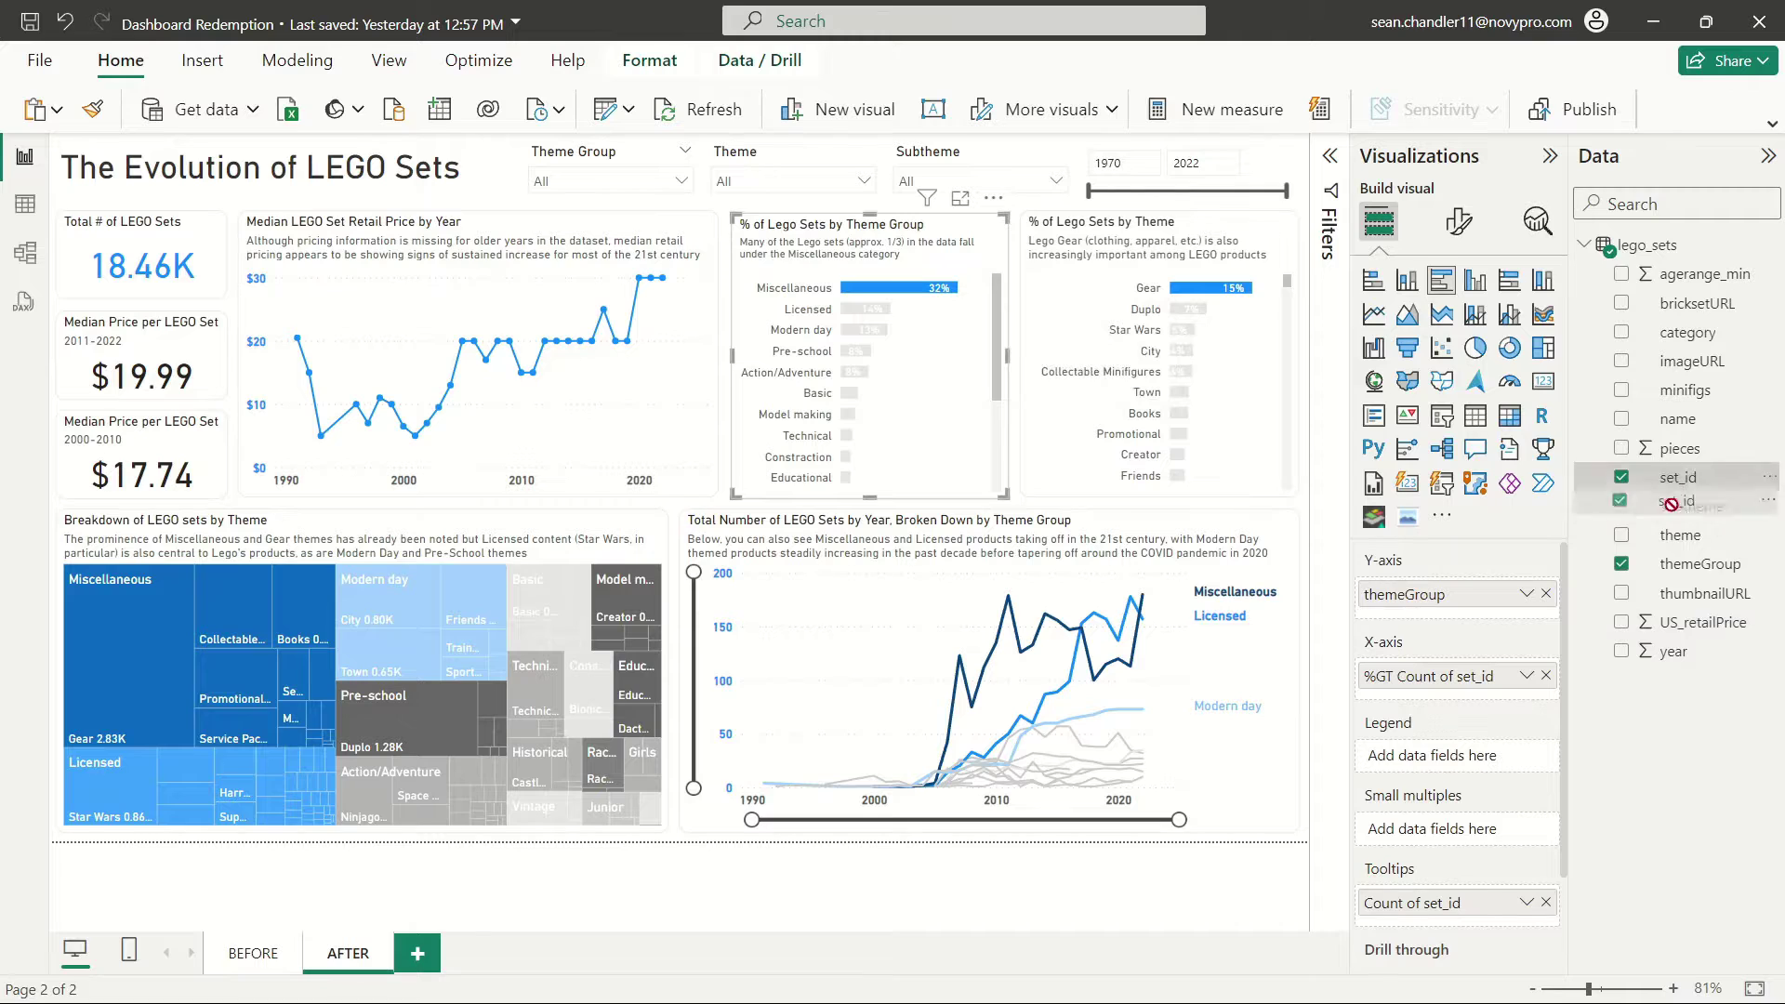
left_click_drag(1679, 477, 1499, 903)
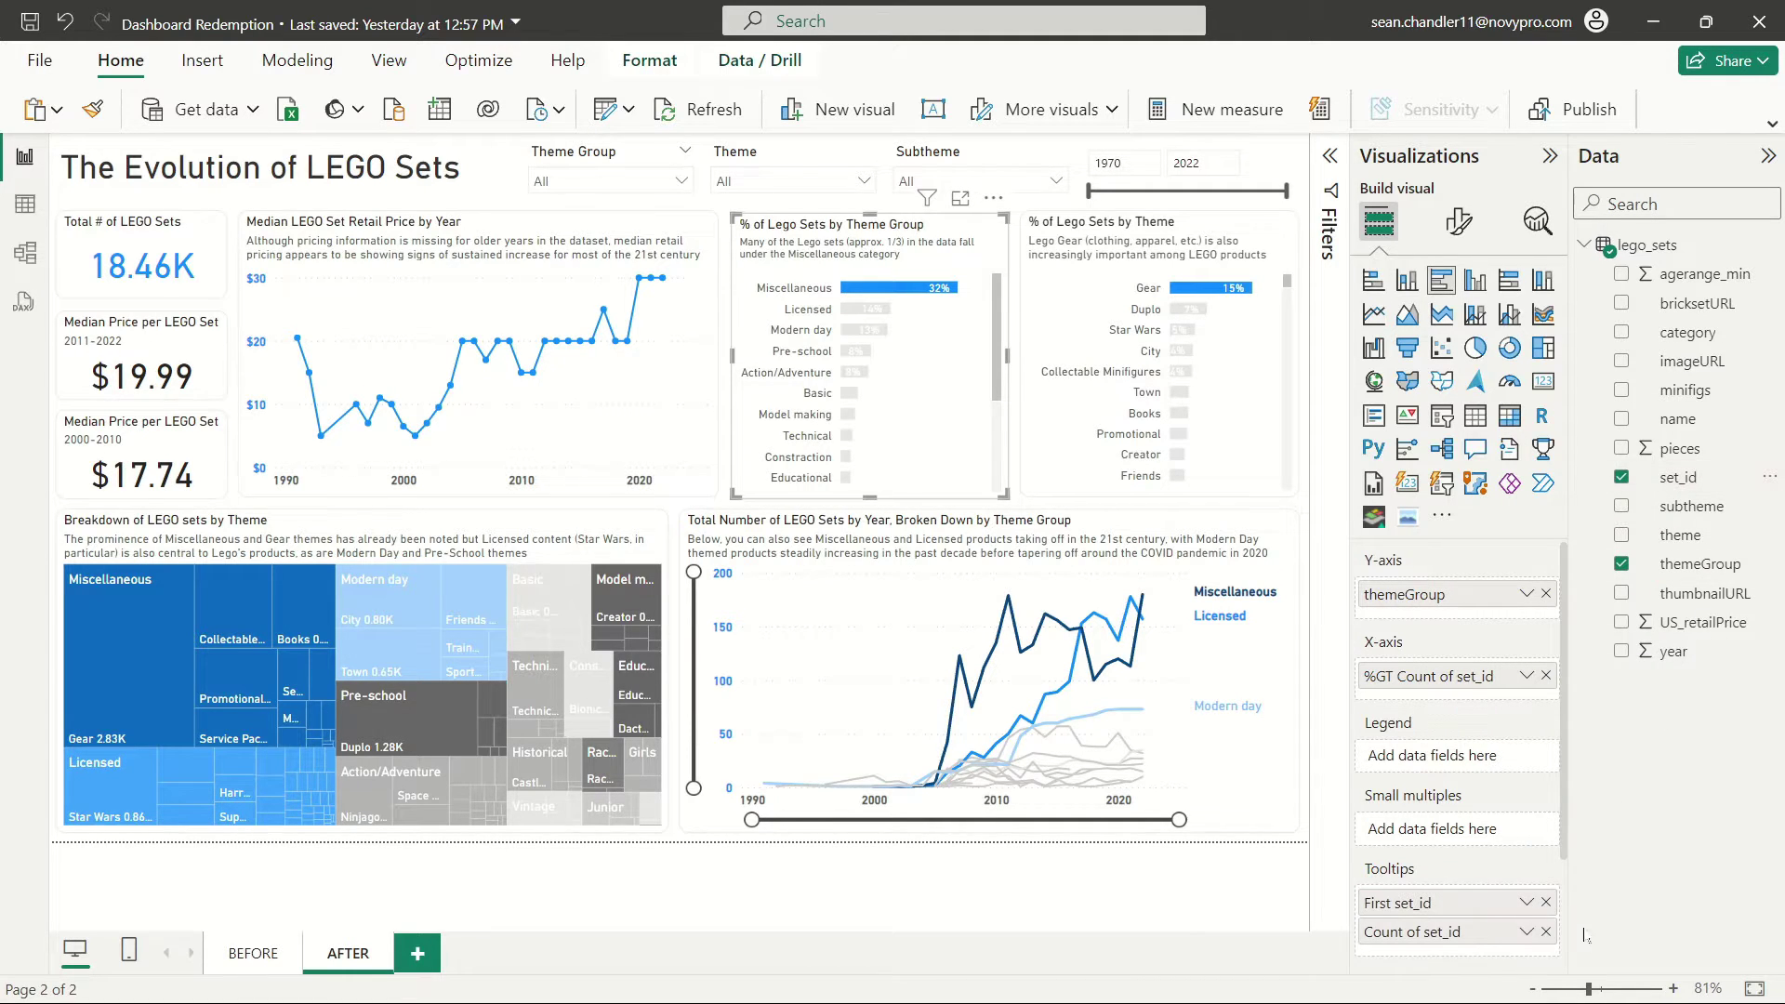
left_click(1526, 902)
left_click(1590, 867)
- Add set_id to the tooltips of the % of Lego Sets by Theme chart, aggregated as Count
left_click(1275, 341)
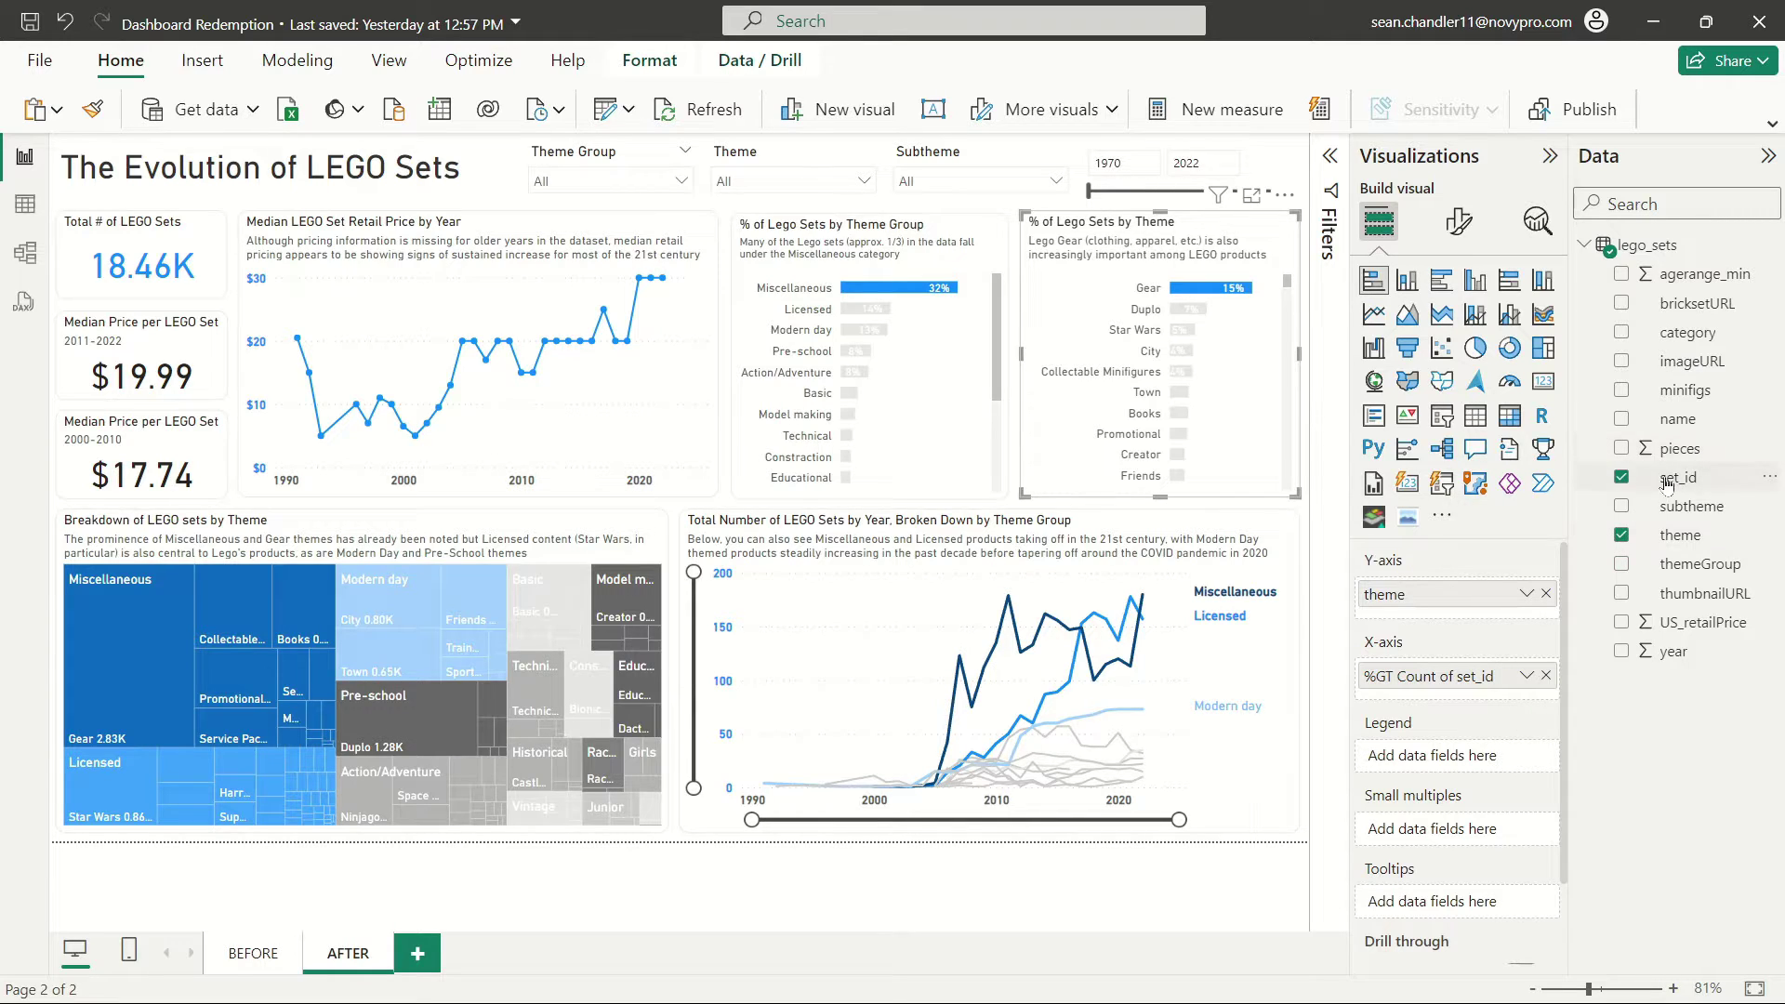
left_click_drag(1673, 479, 1506, 897)
left_click(1525, 902)
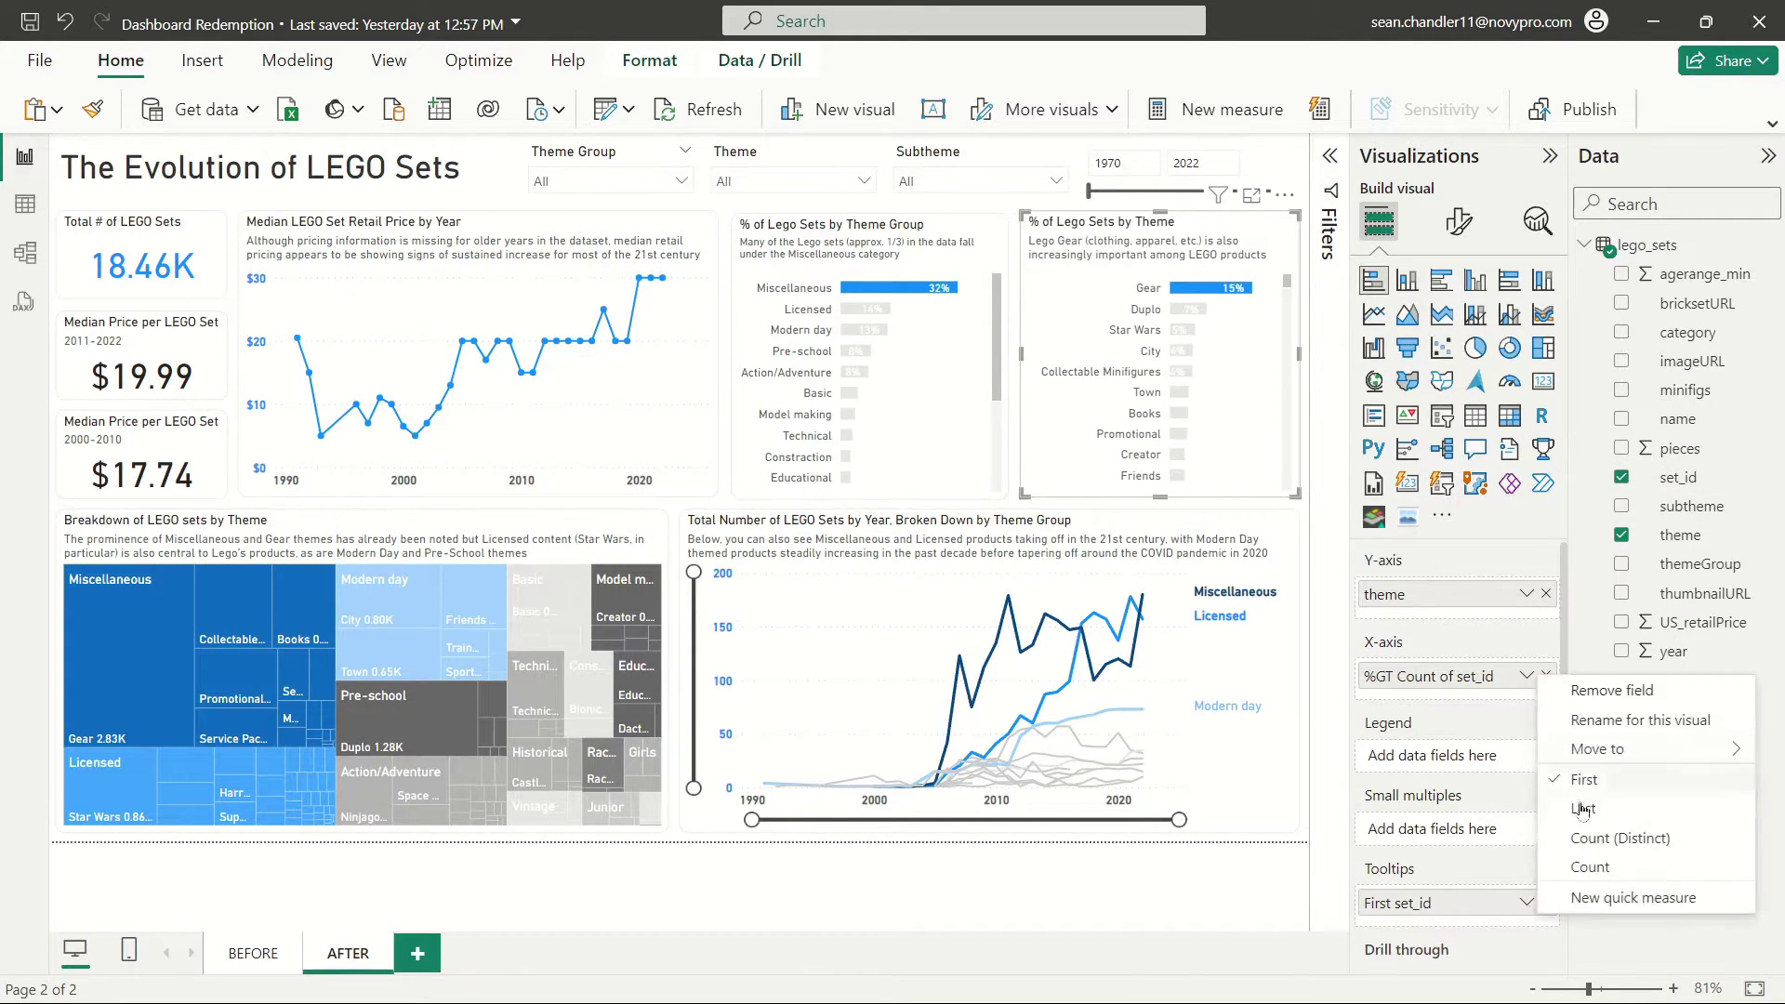
left_click(1590, 866)
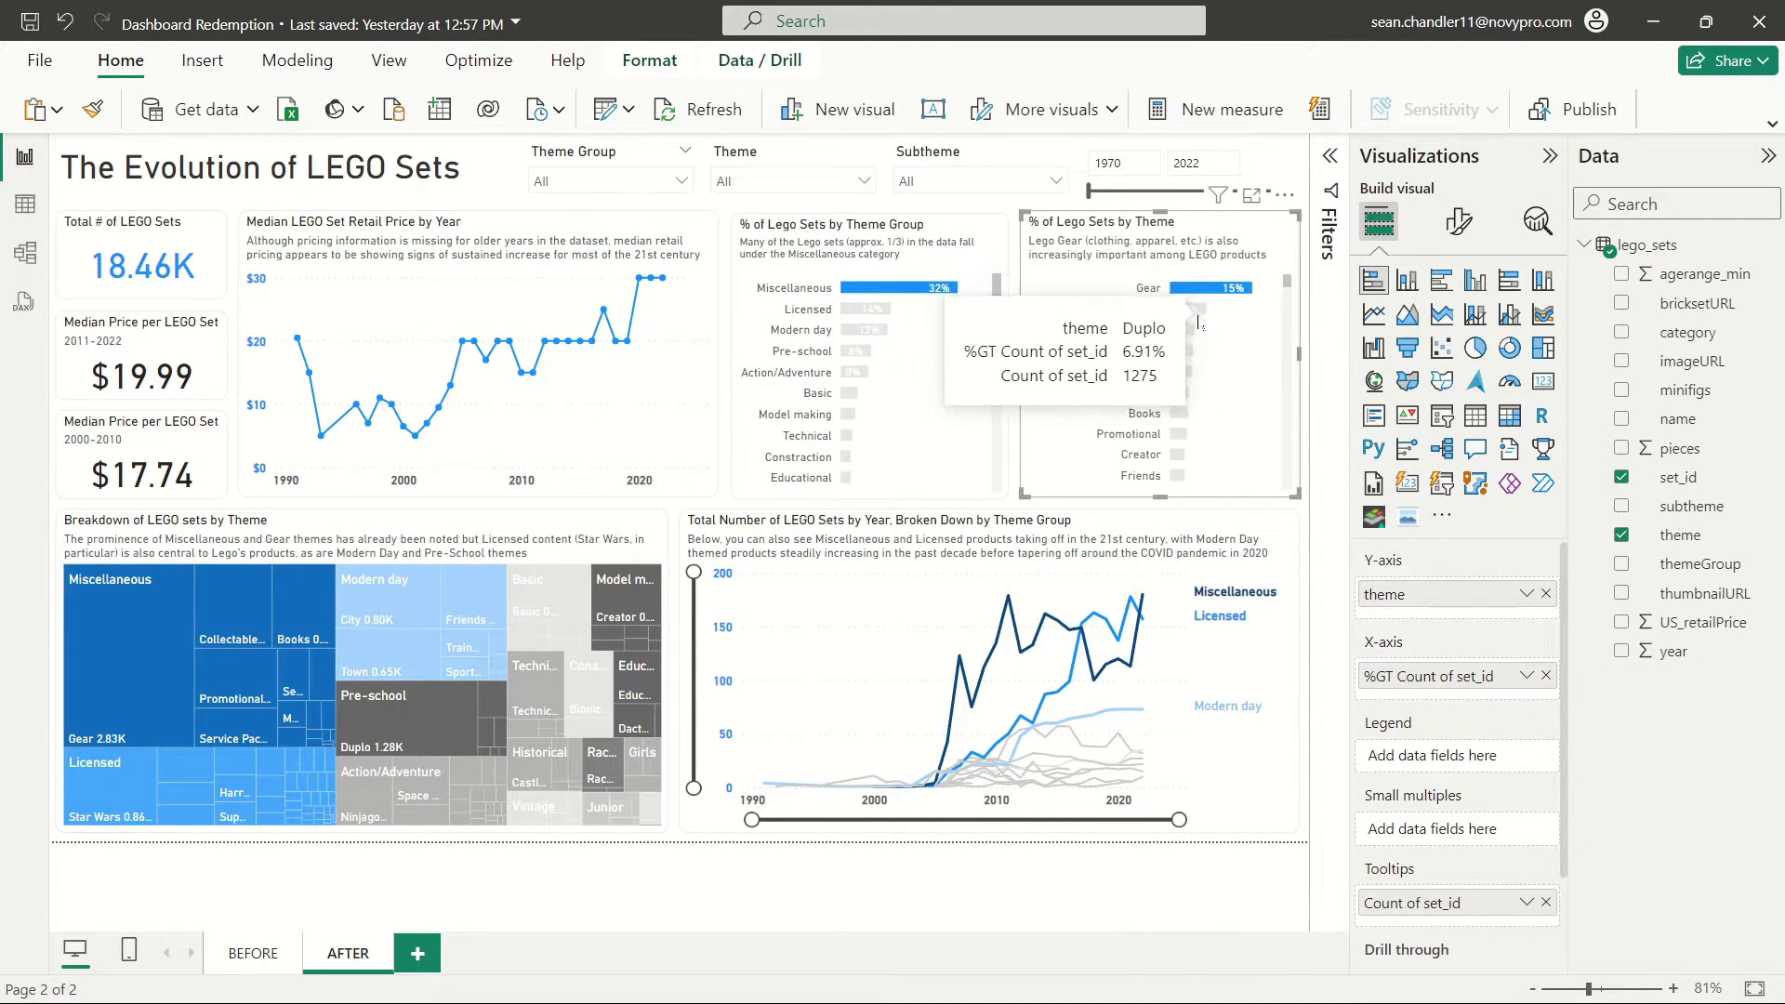
mouse_move(1190, 341)
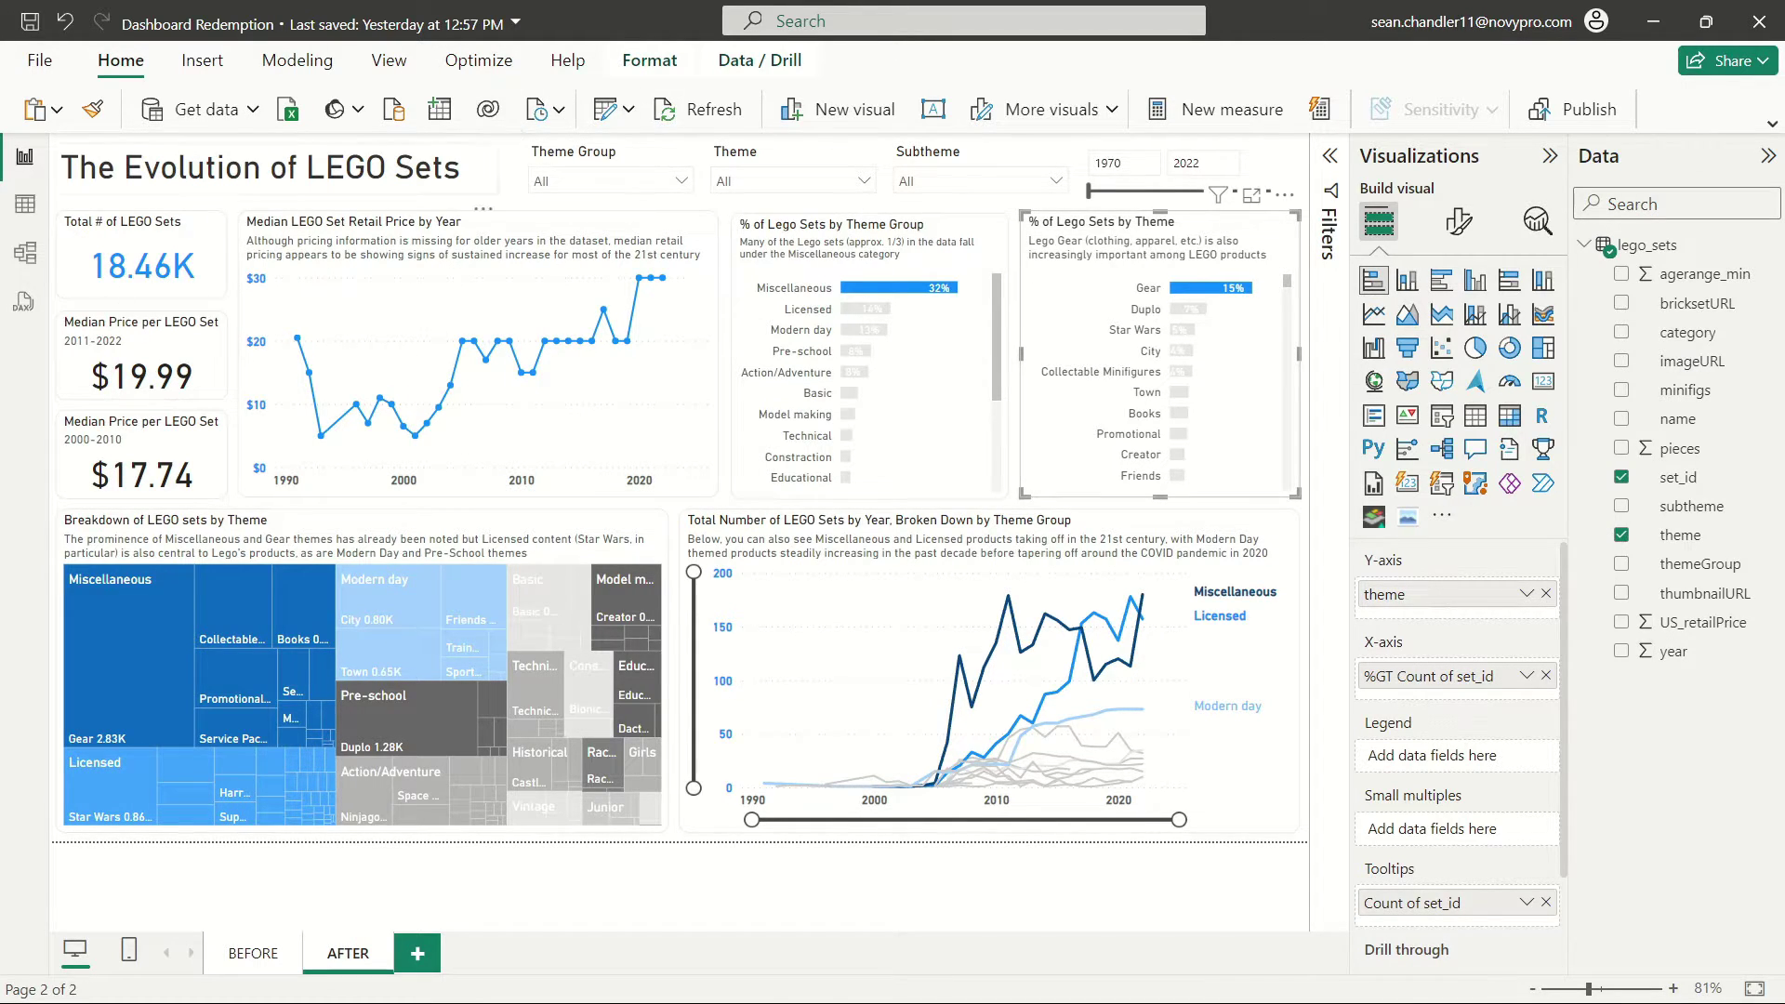
- Review the Theme Group, Theme, Subtheme and year slicers on the AFTER page and switch to the BEFORE page
left_click(567, 182)
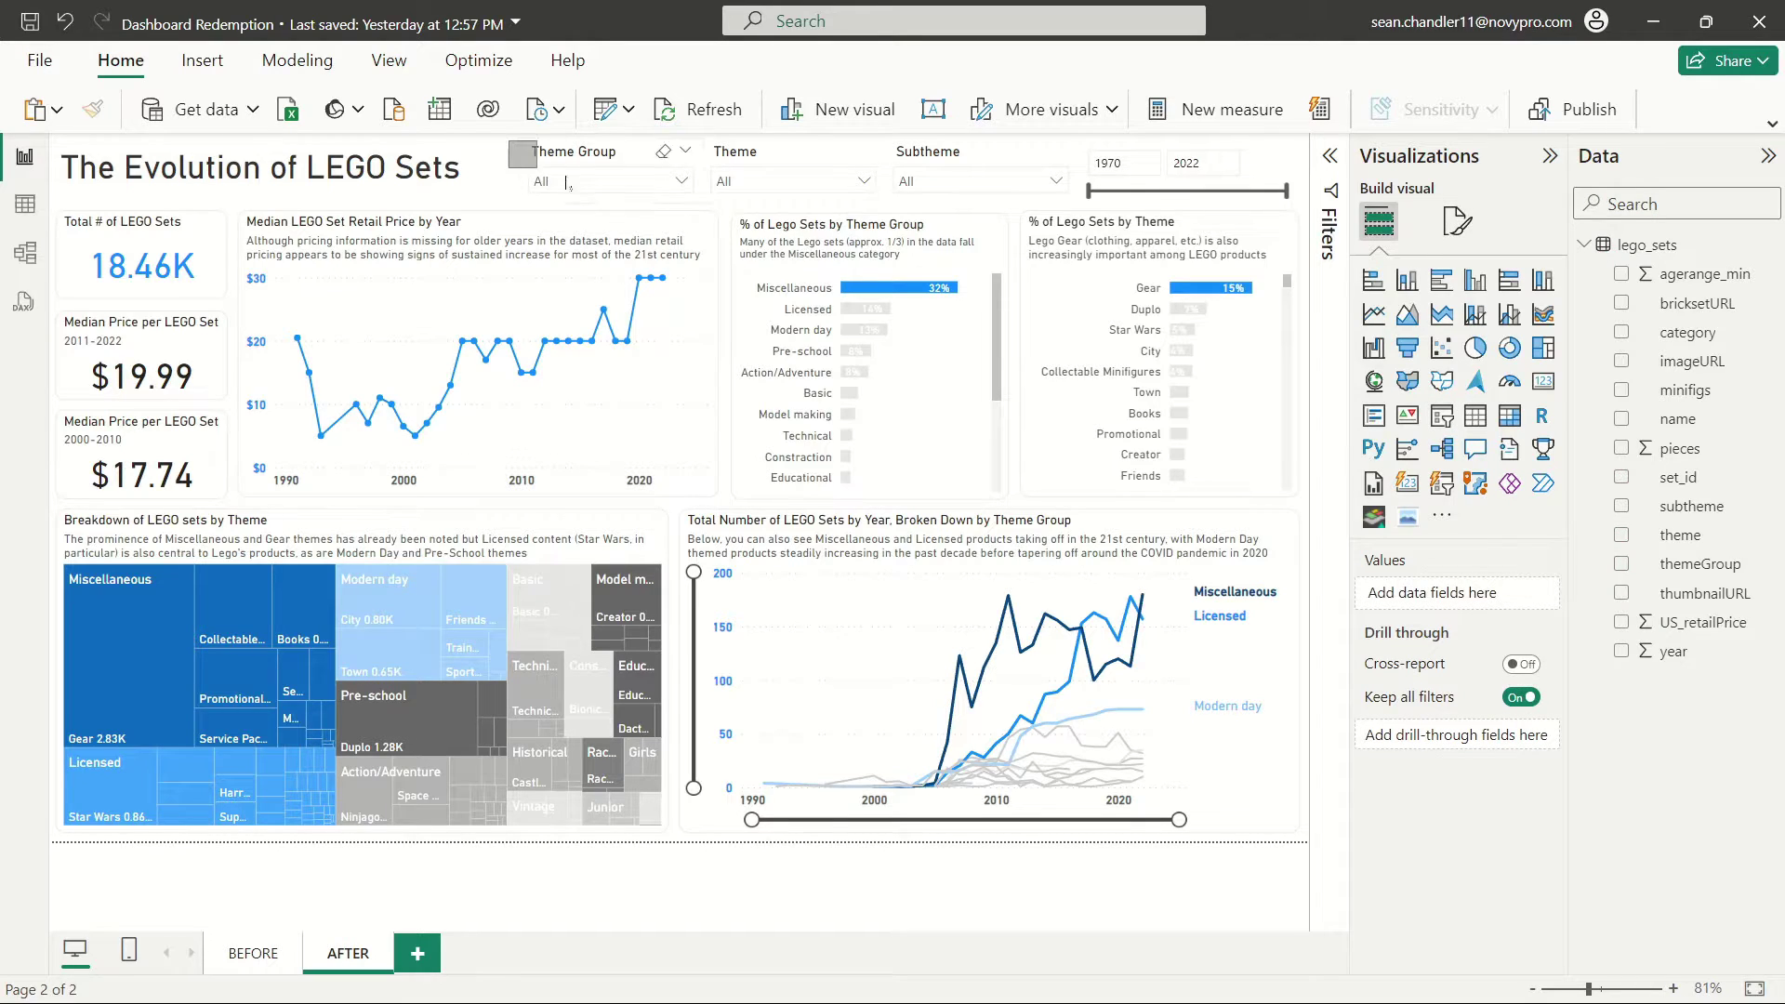
left_click_drag(567, 182, 1306, 193)
left_click(246, 953)
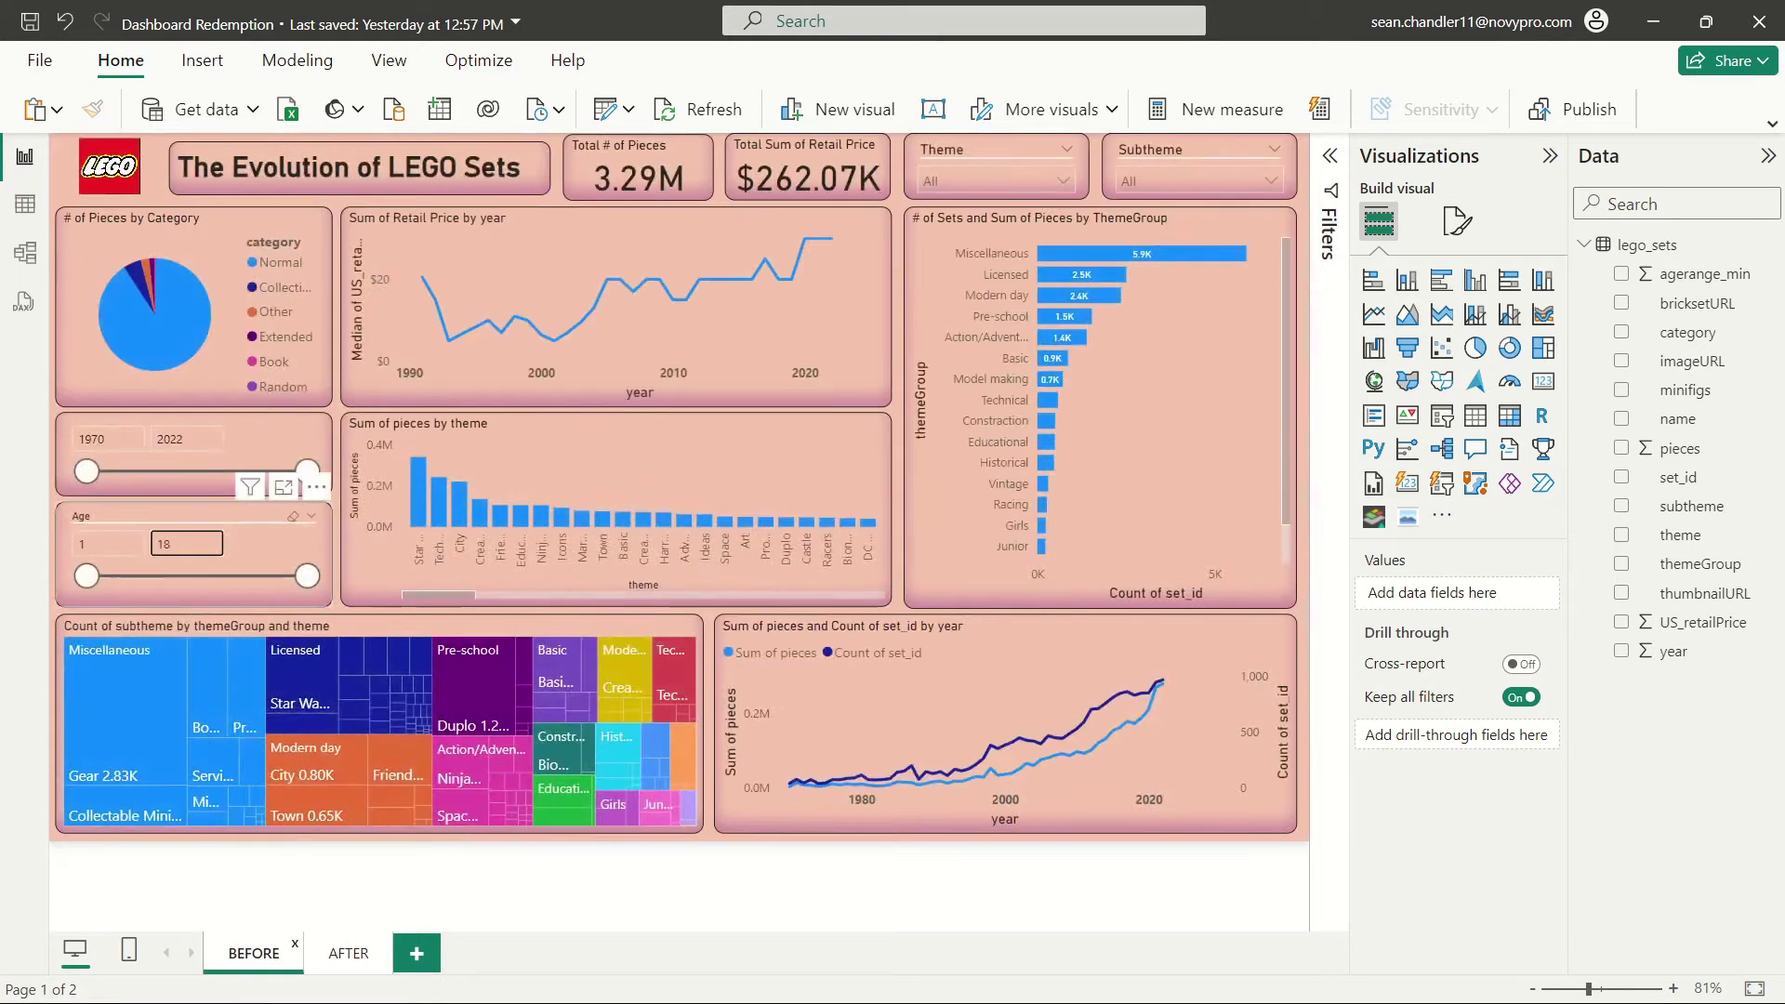
- Check the agerange_min values for earlier years in the lego_sets table and return to the report
left_click(25, 204)
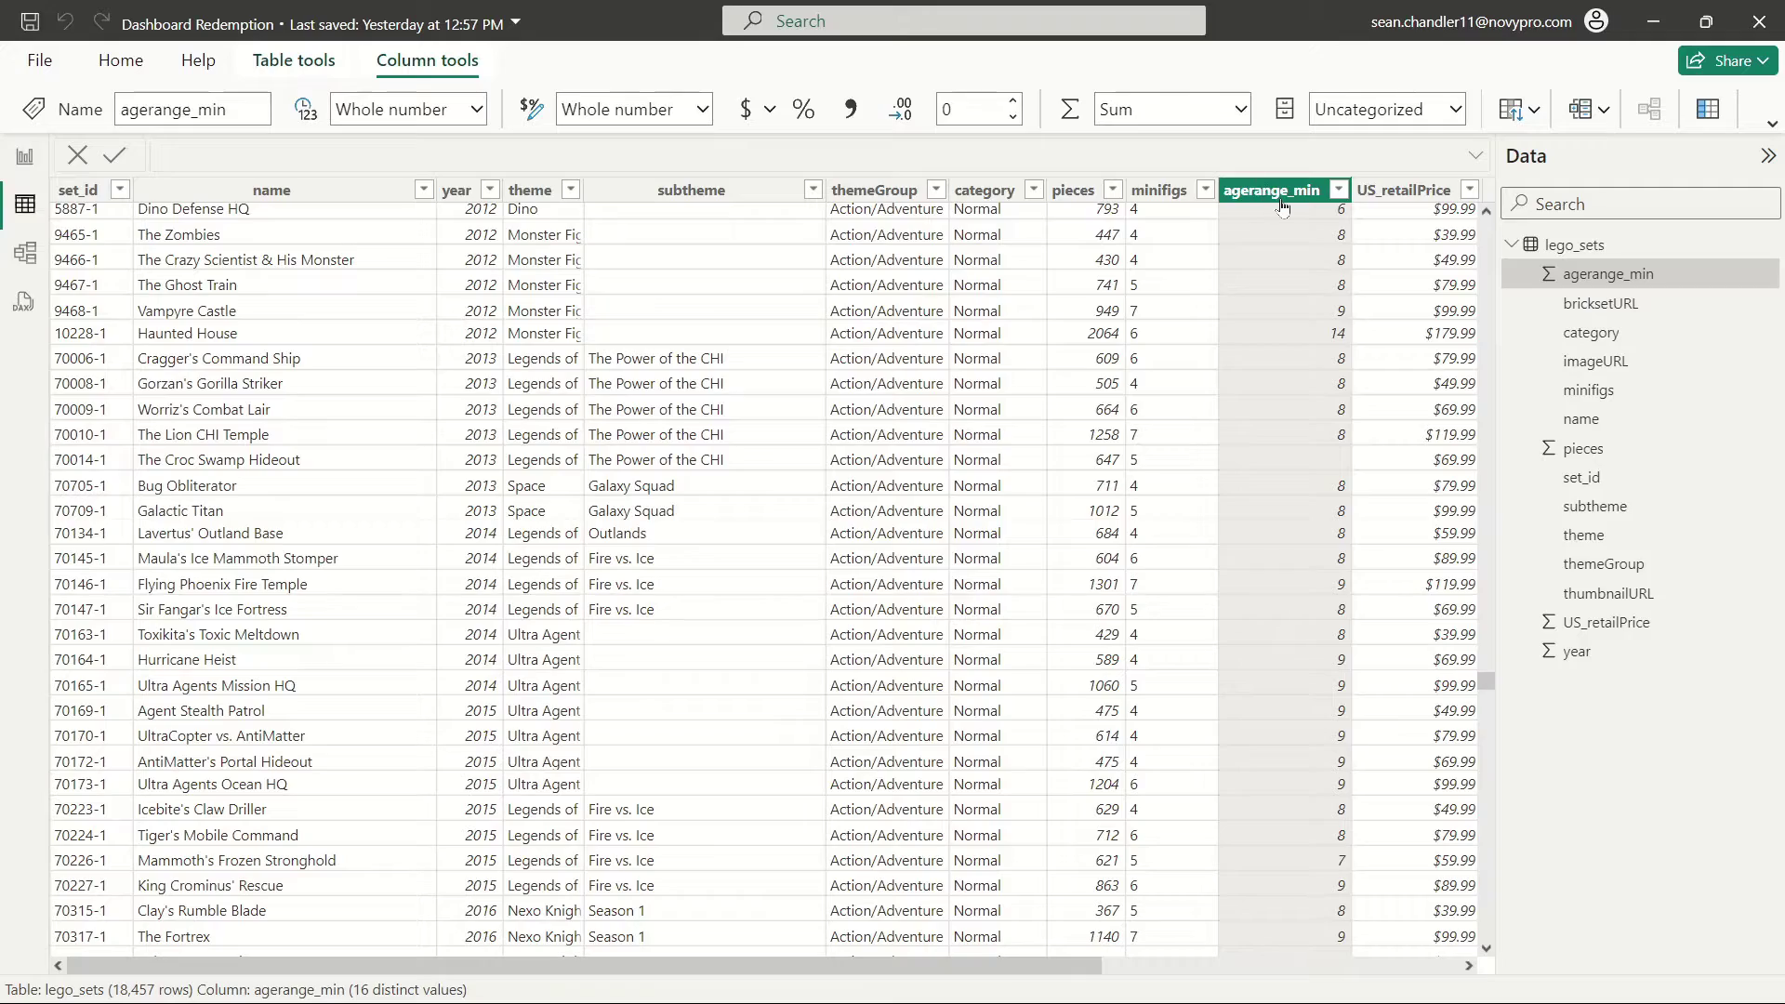
scroll(1404, 318, "up", 2)
left_click_drag(1488, 690, 1450, 392)
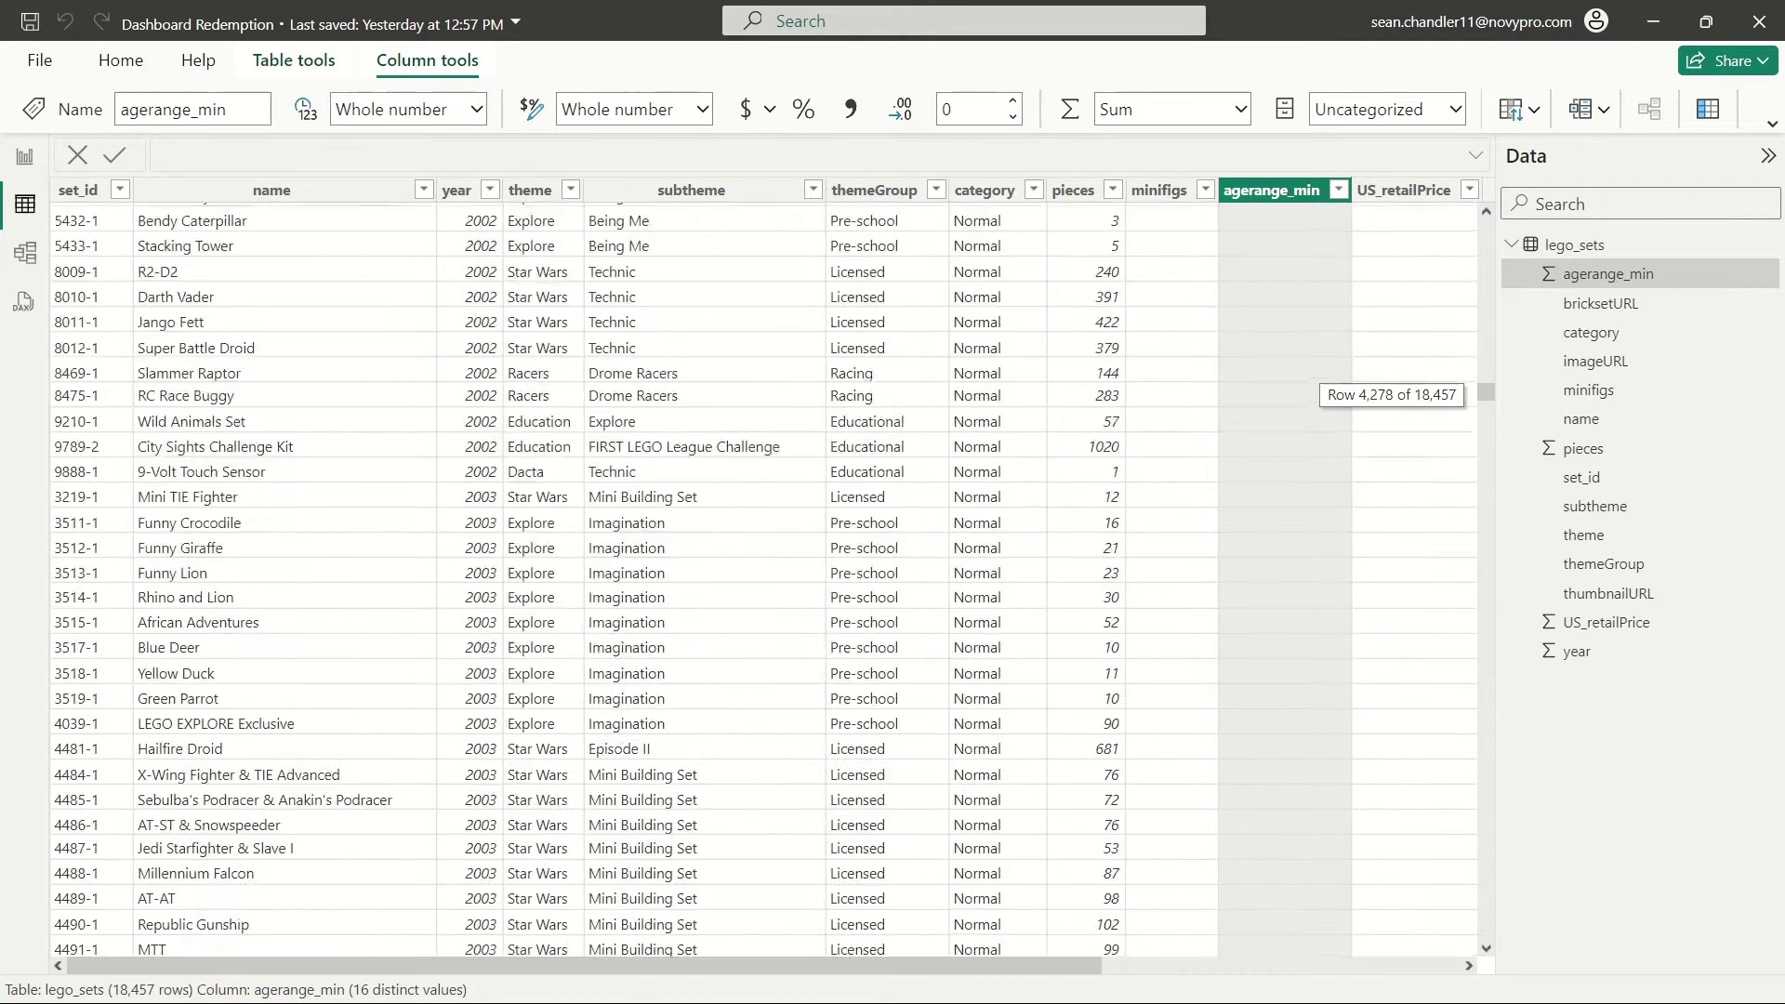
left_click(25, 156)
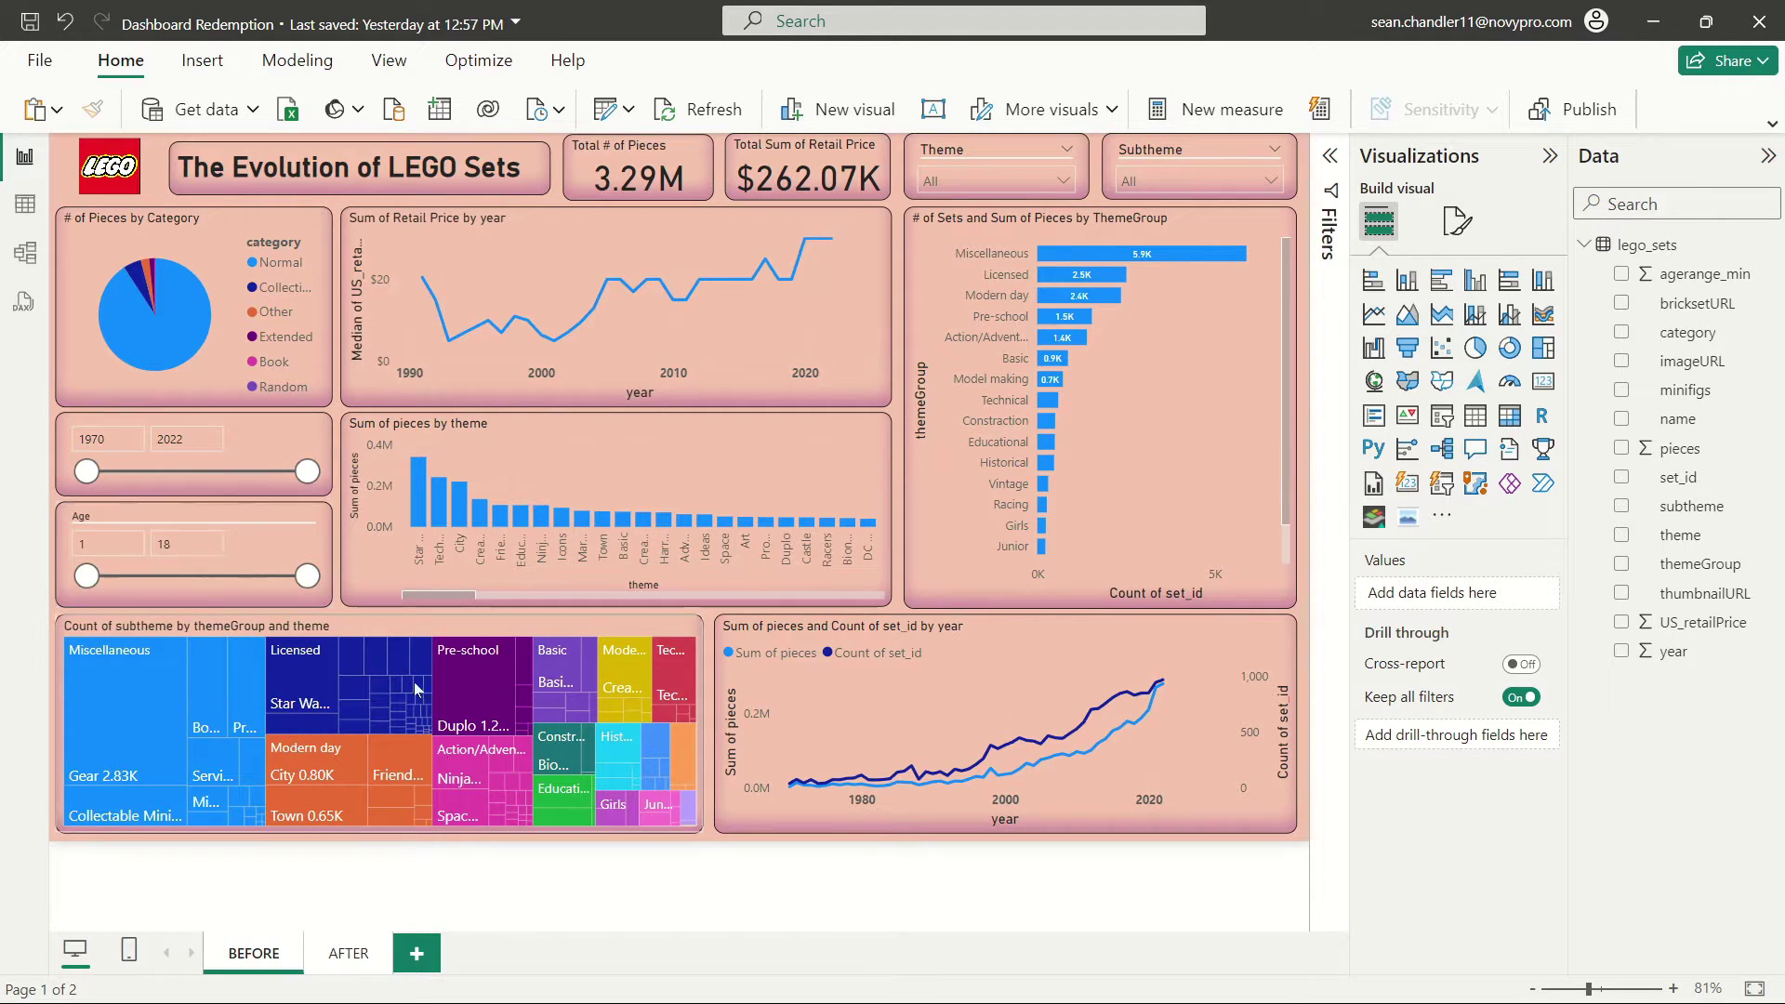
- Compare the treemaps and overall layouts of the AFTER and BEFORE pages, ending on BEFORE
left_click(348, 953)
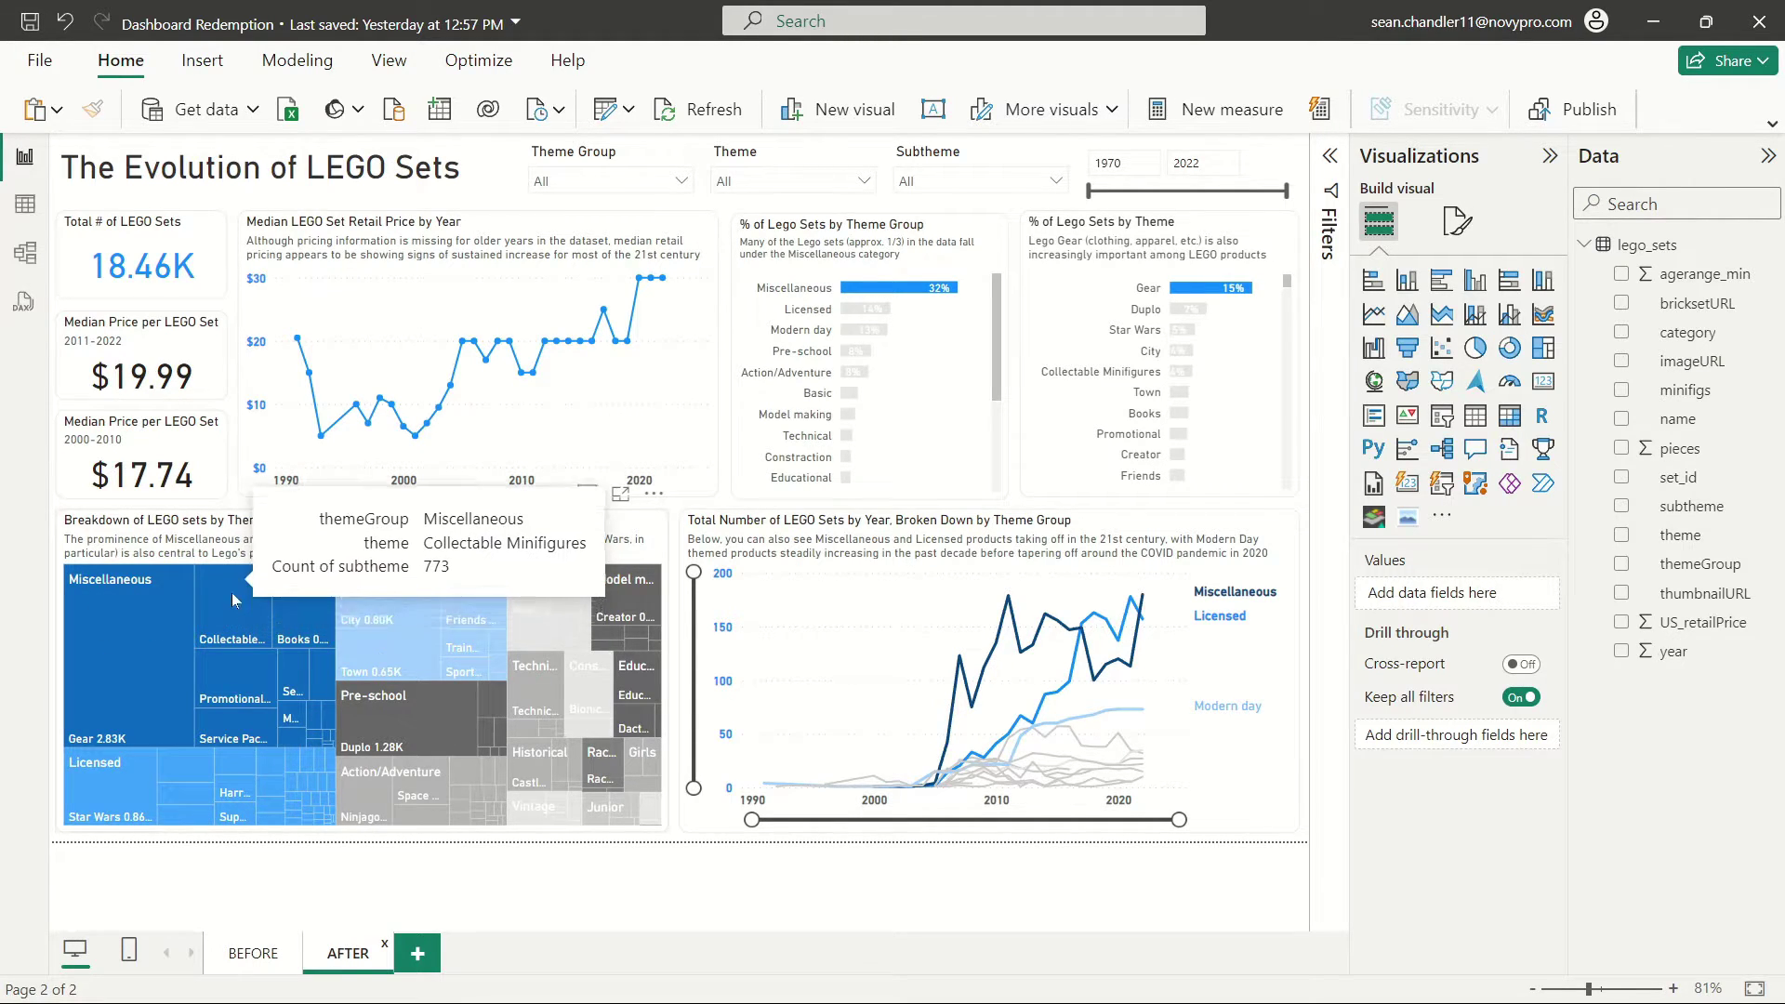
mouse_move(195, 768)
left_click(246, 956)
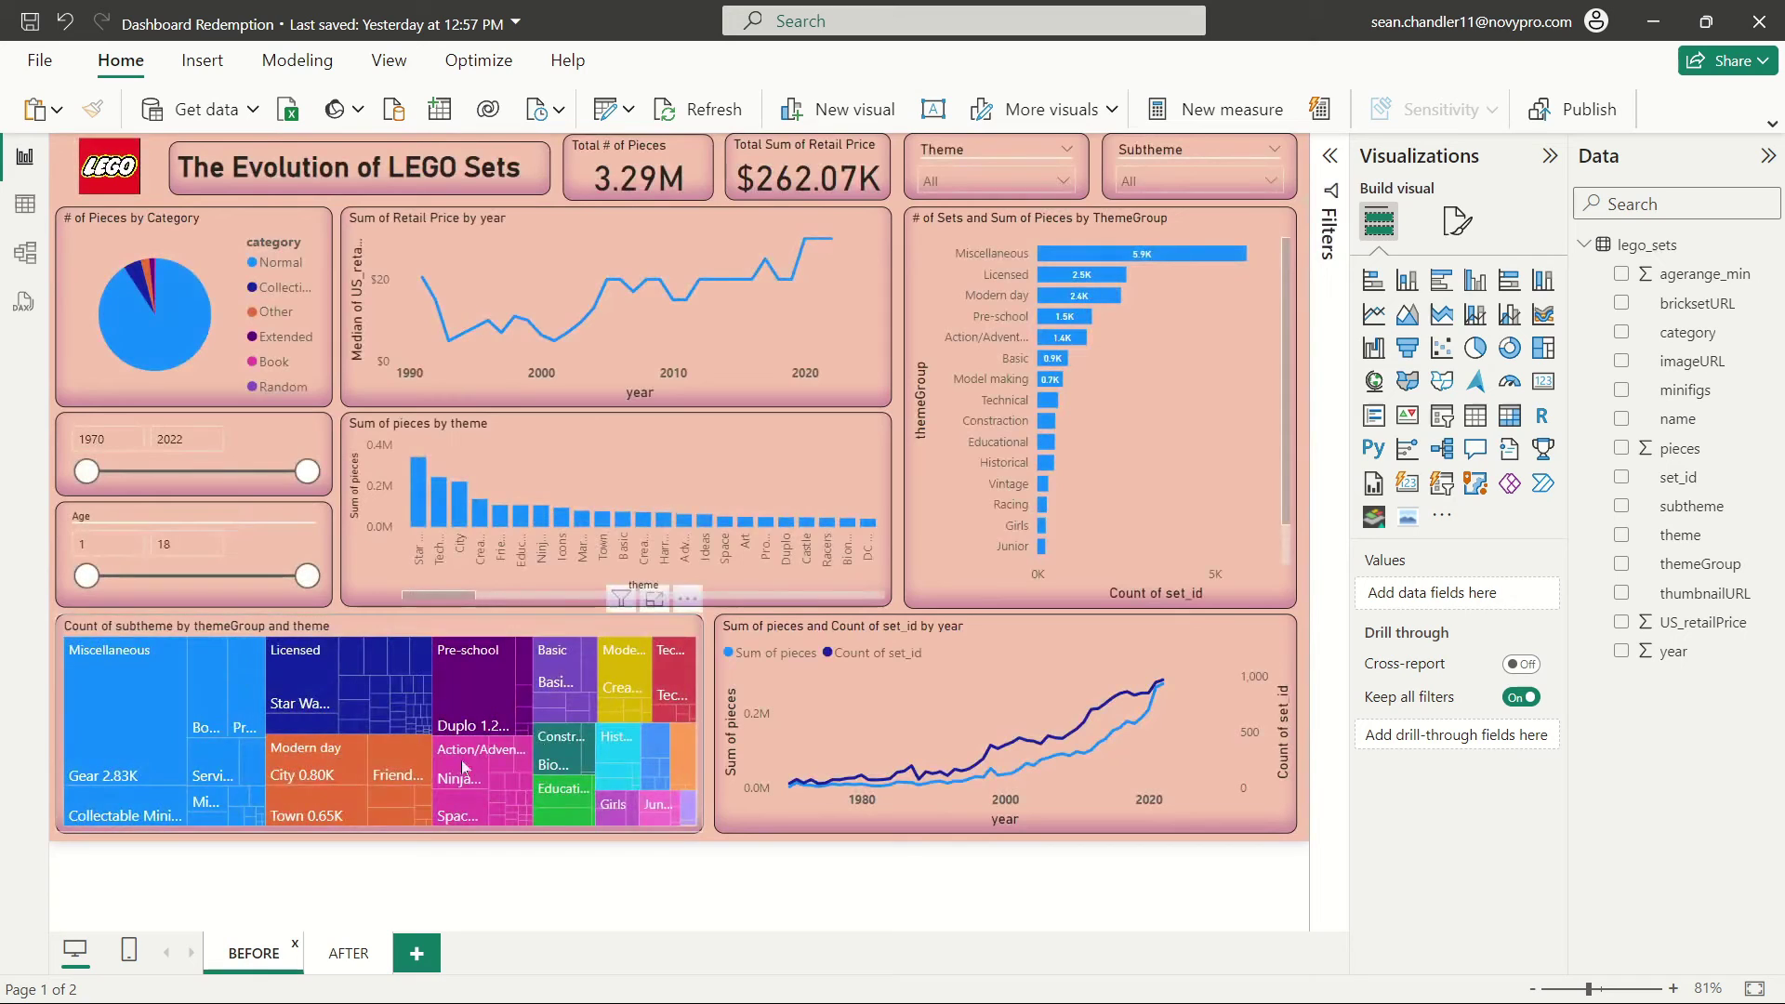
left_click(351, 957)
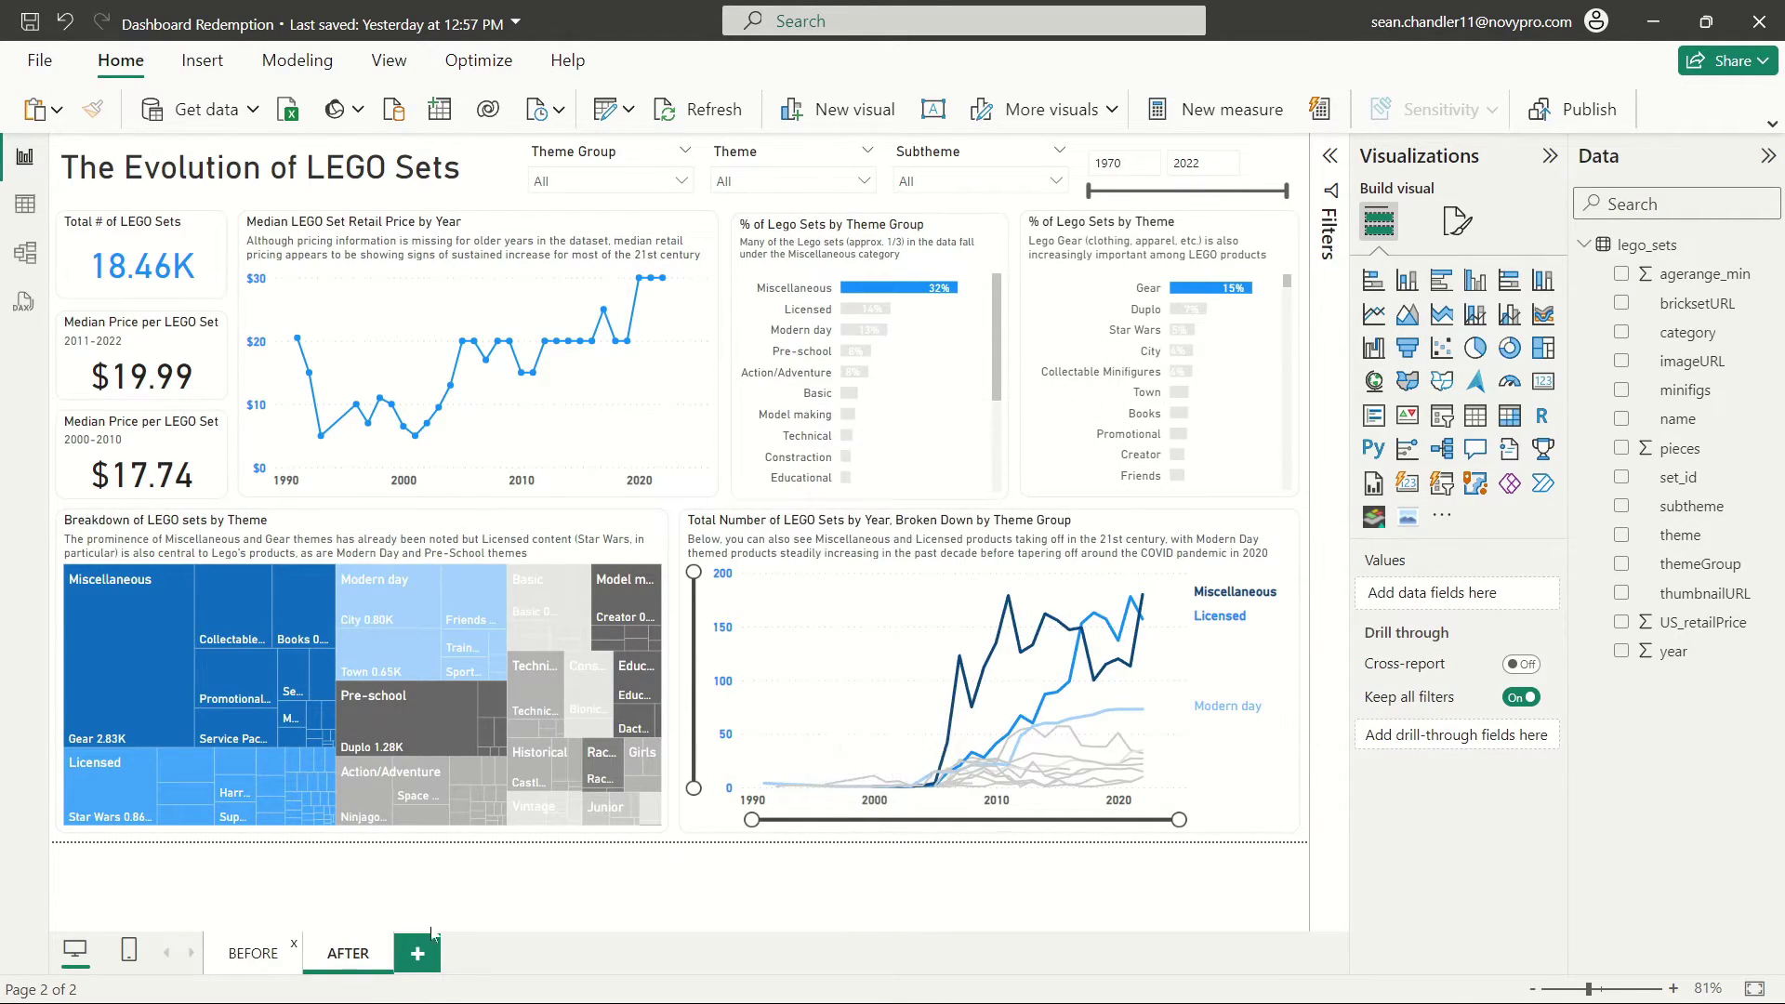
left_click(233, 952)
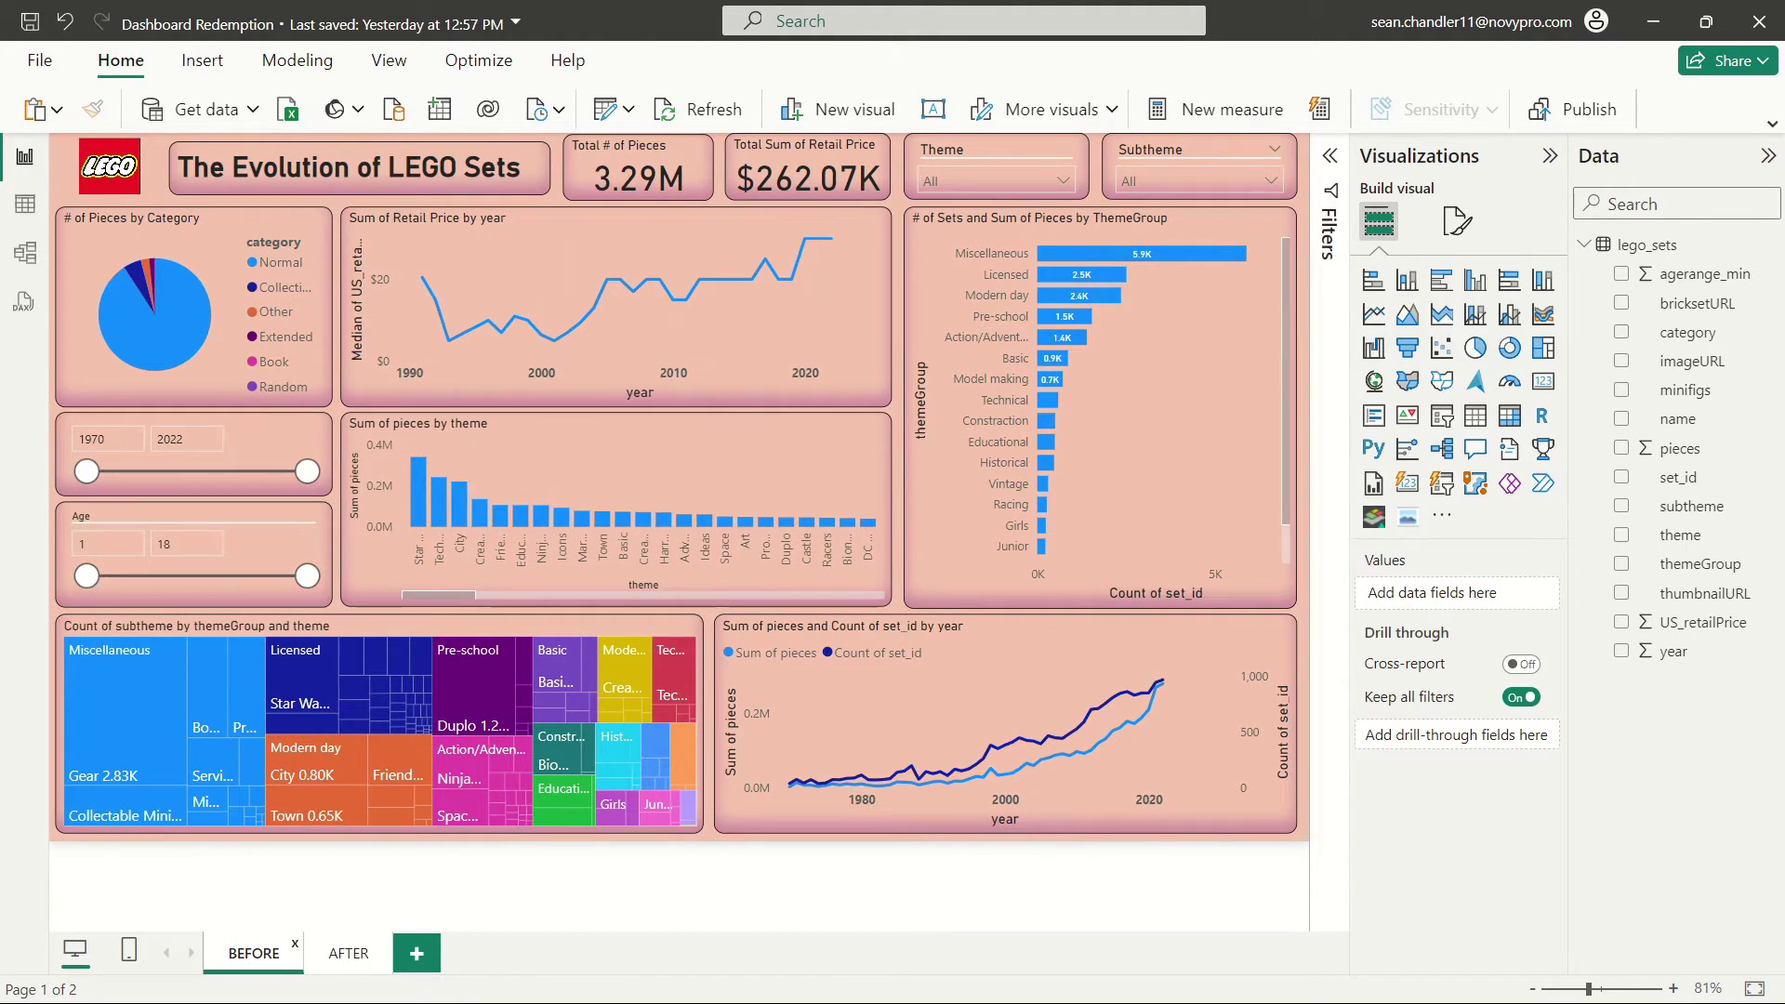
- Compare the BEFORE and AFTER pages again, ending with the Total # of LEGO Sets card selected on AFTER
left_click(345, 963)
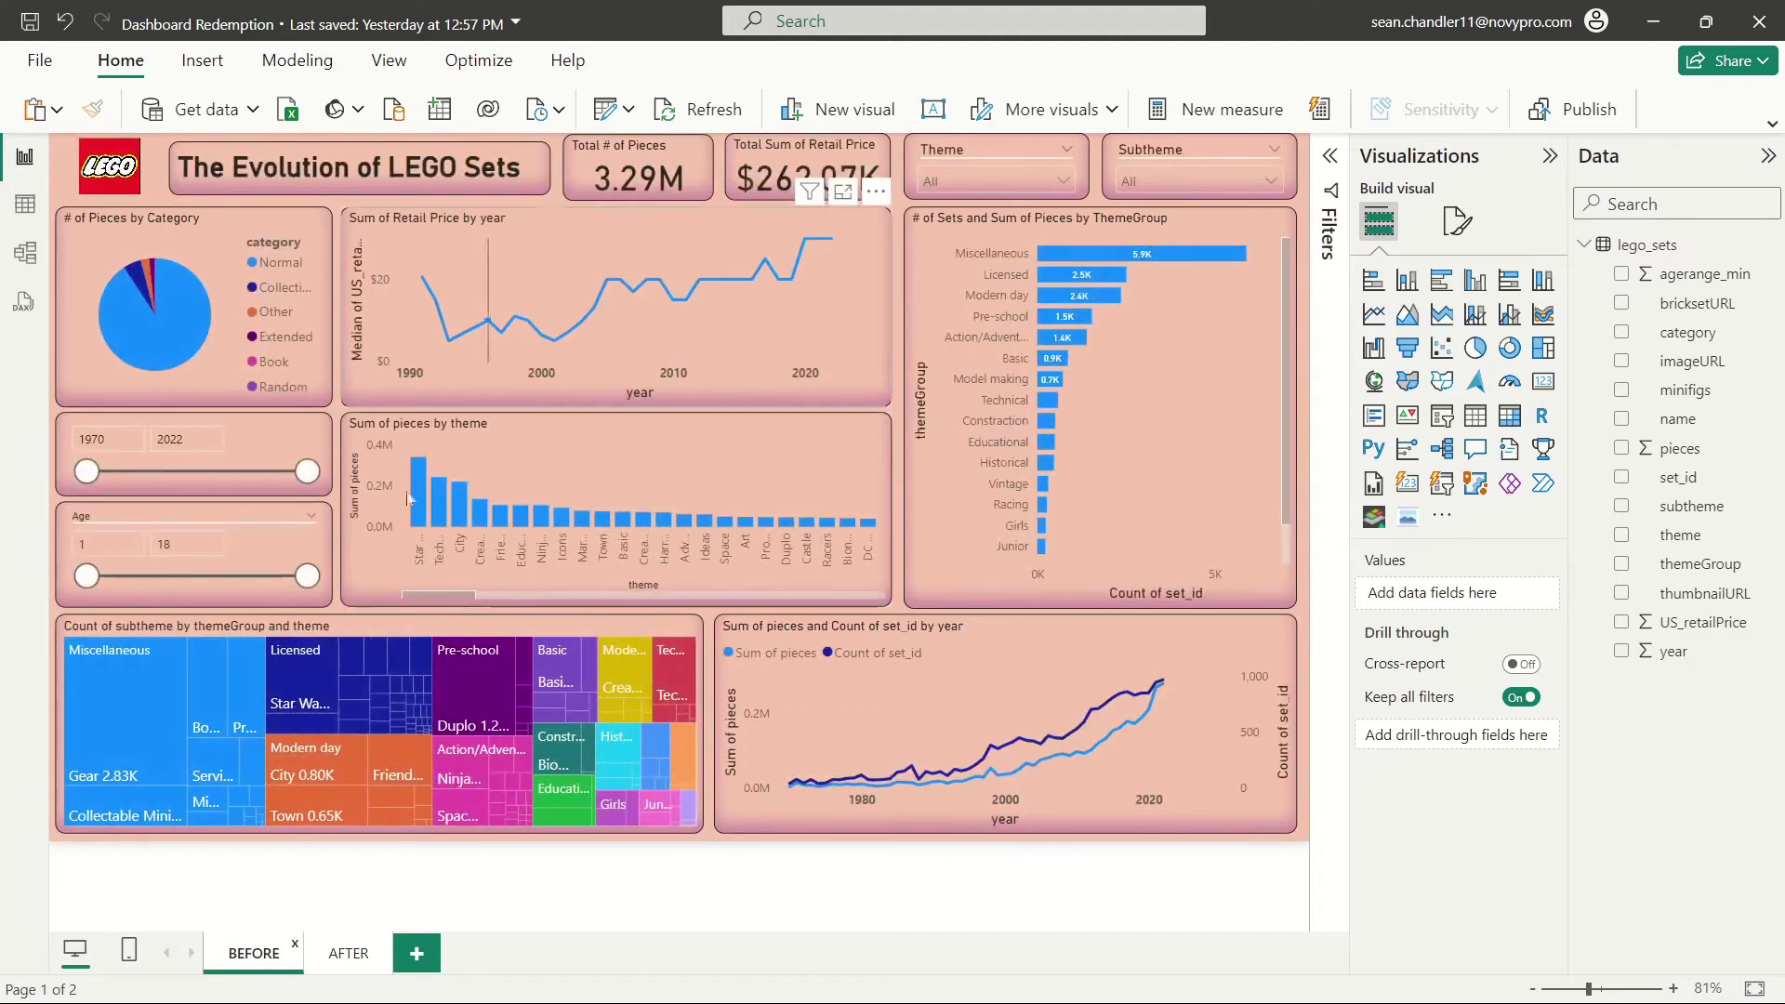
left_click(335, 957)
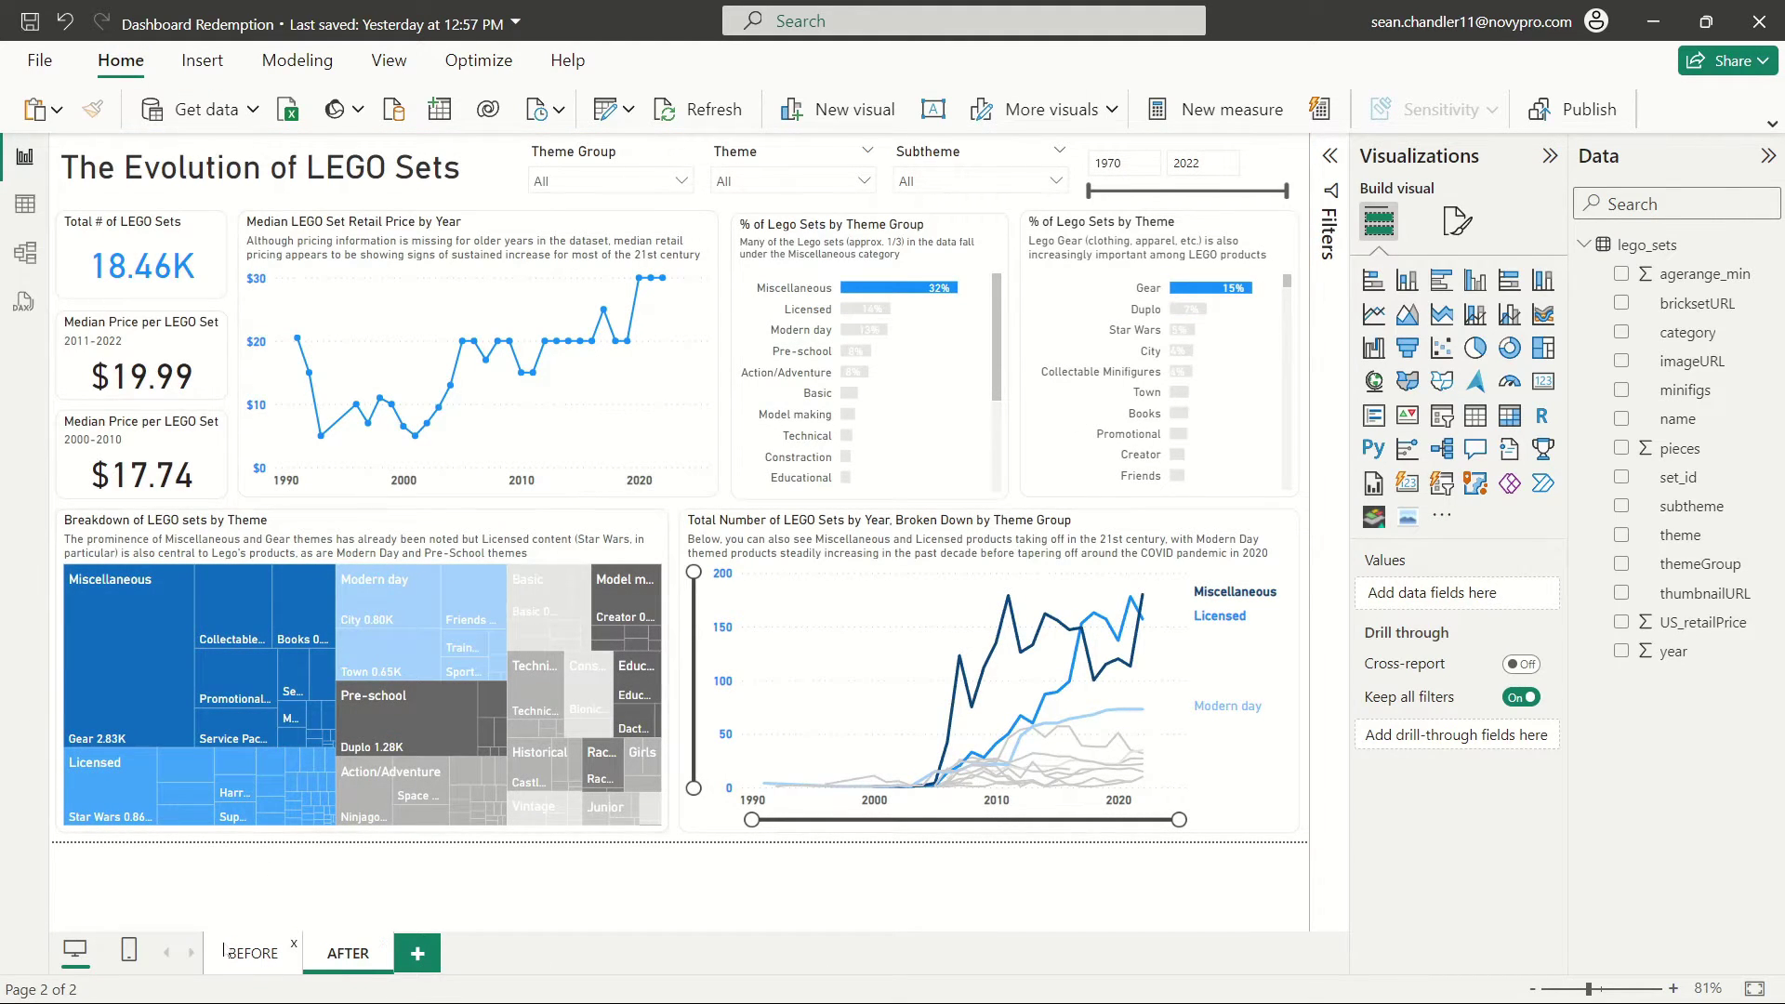
left_click(253, 953)
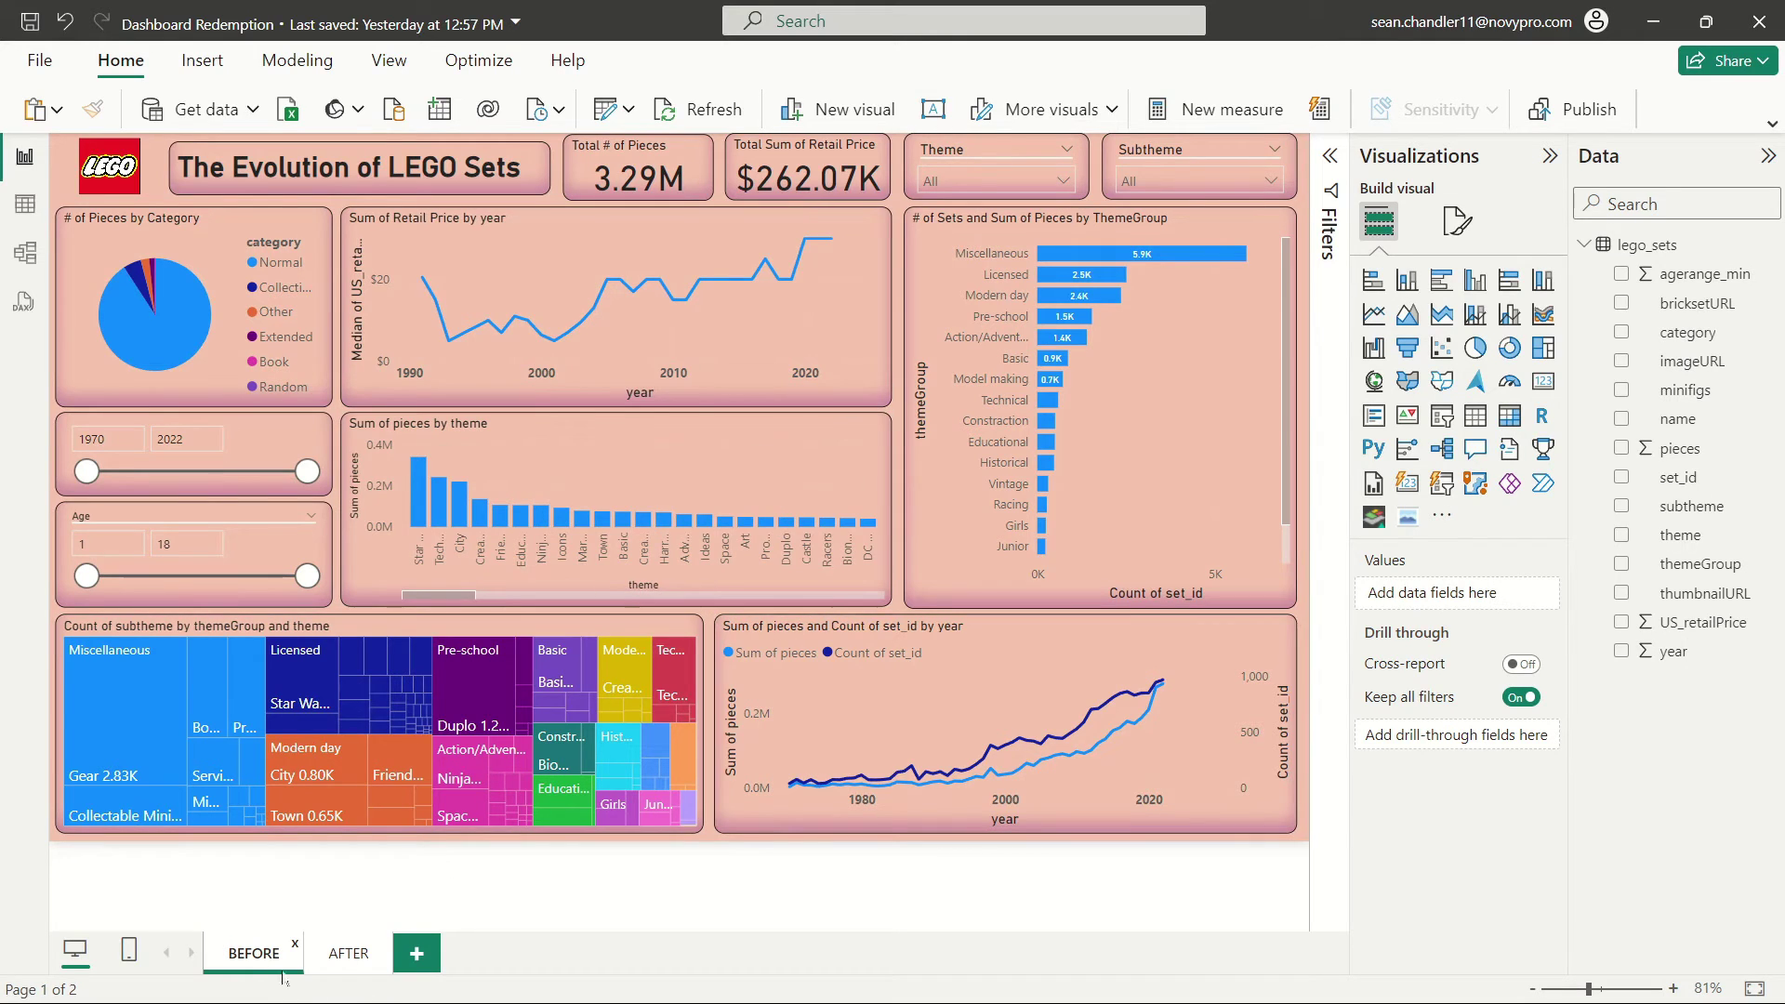
left_click(349, 953)
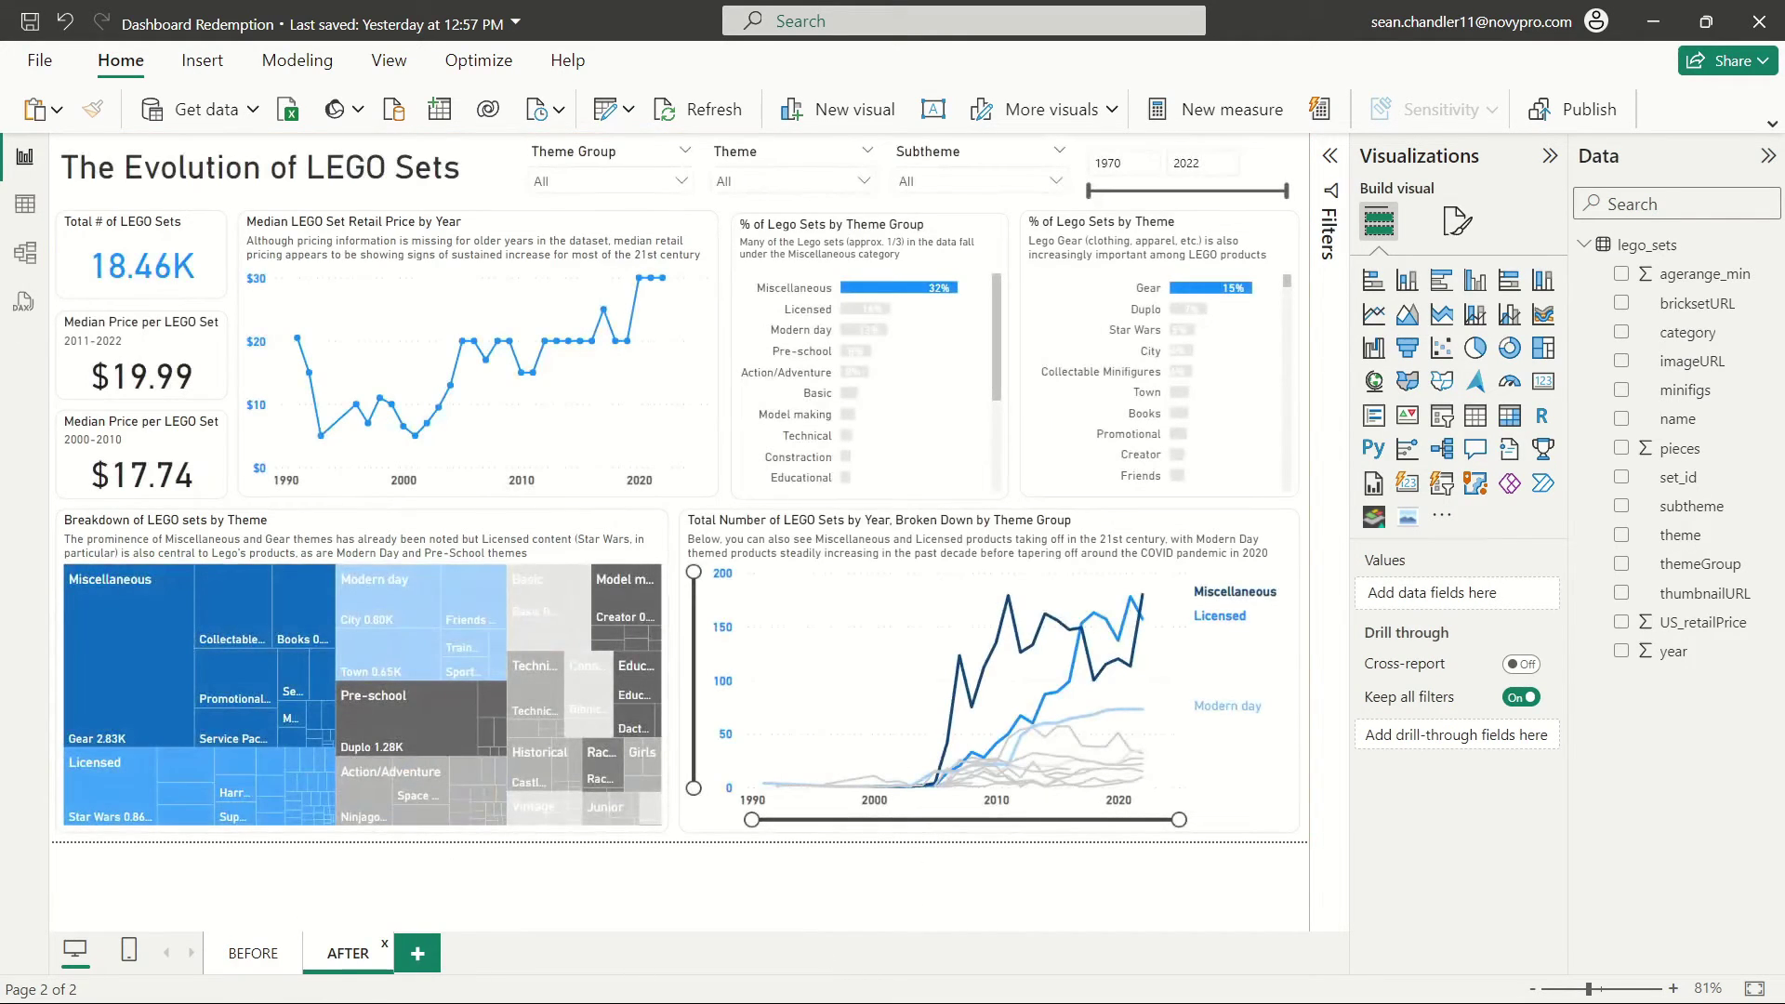
left_click(166, 291)
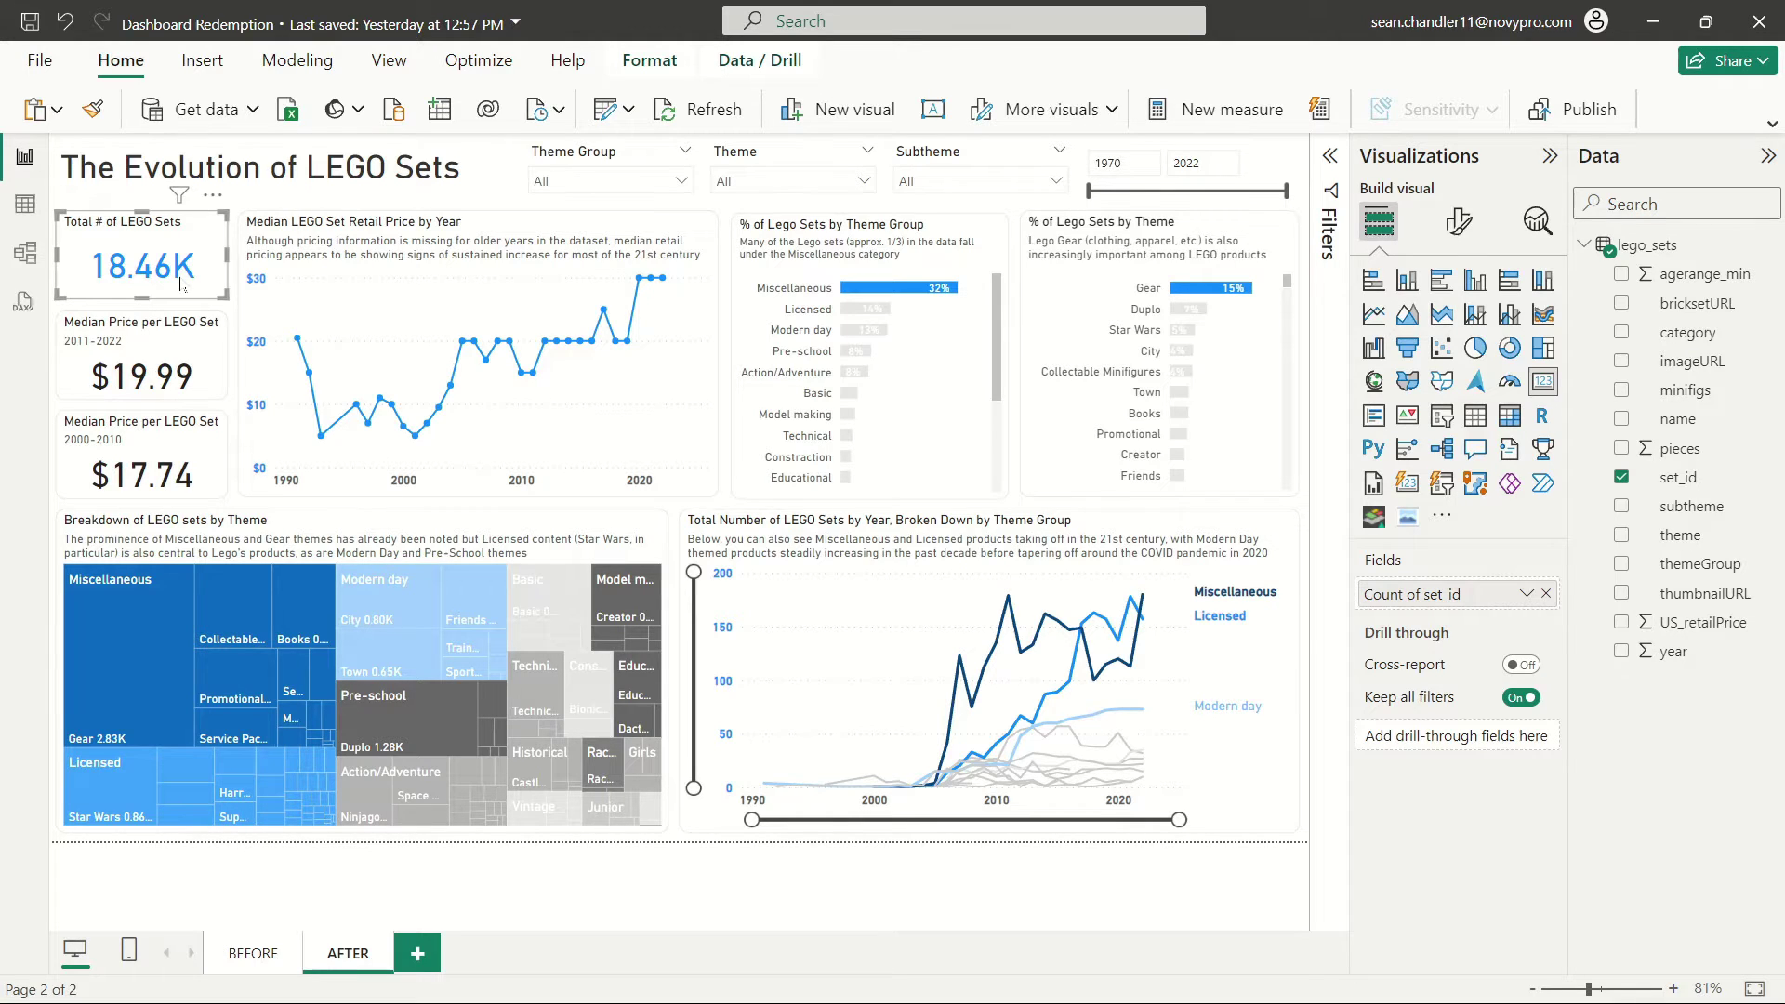
- Turn on the shadow effect for the Total Number of LEGO Sets by Year line chart
left_click(1290, 696)
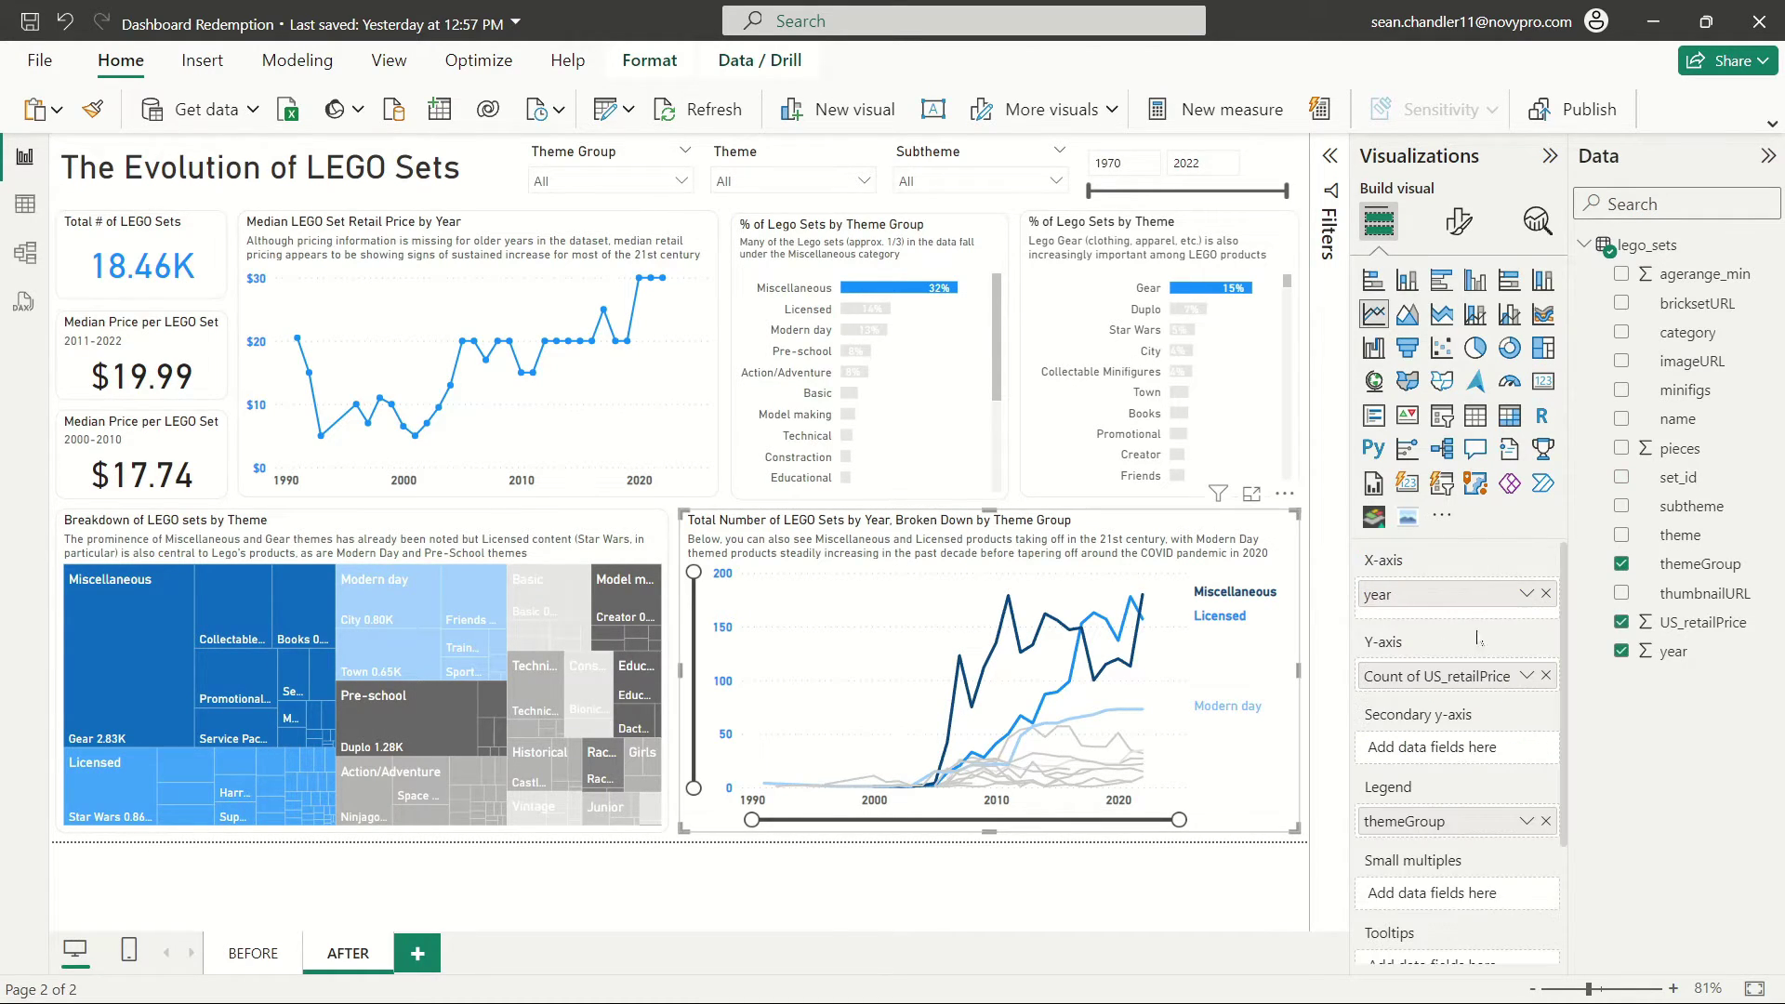
left_click(1459, 220)
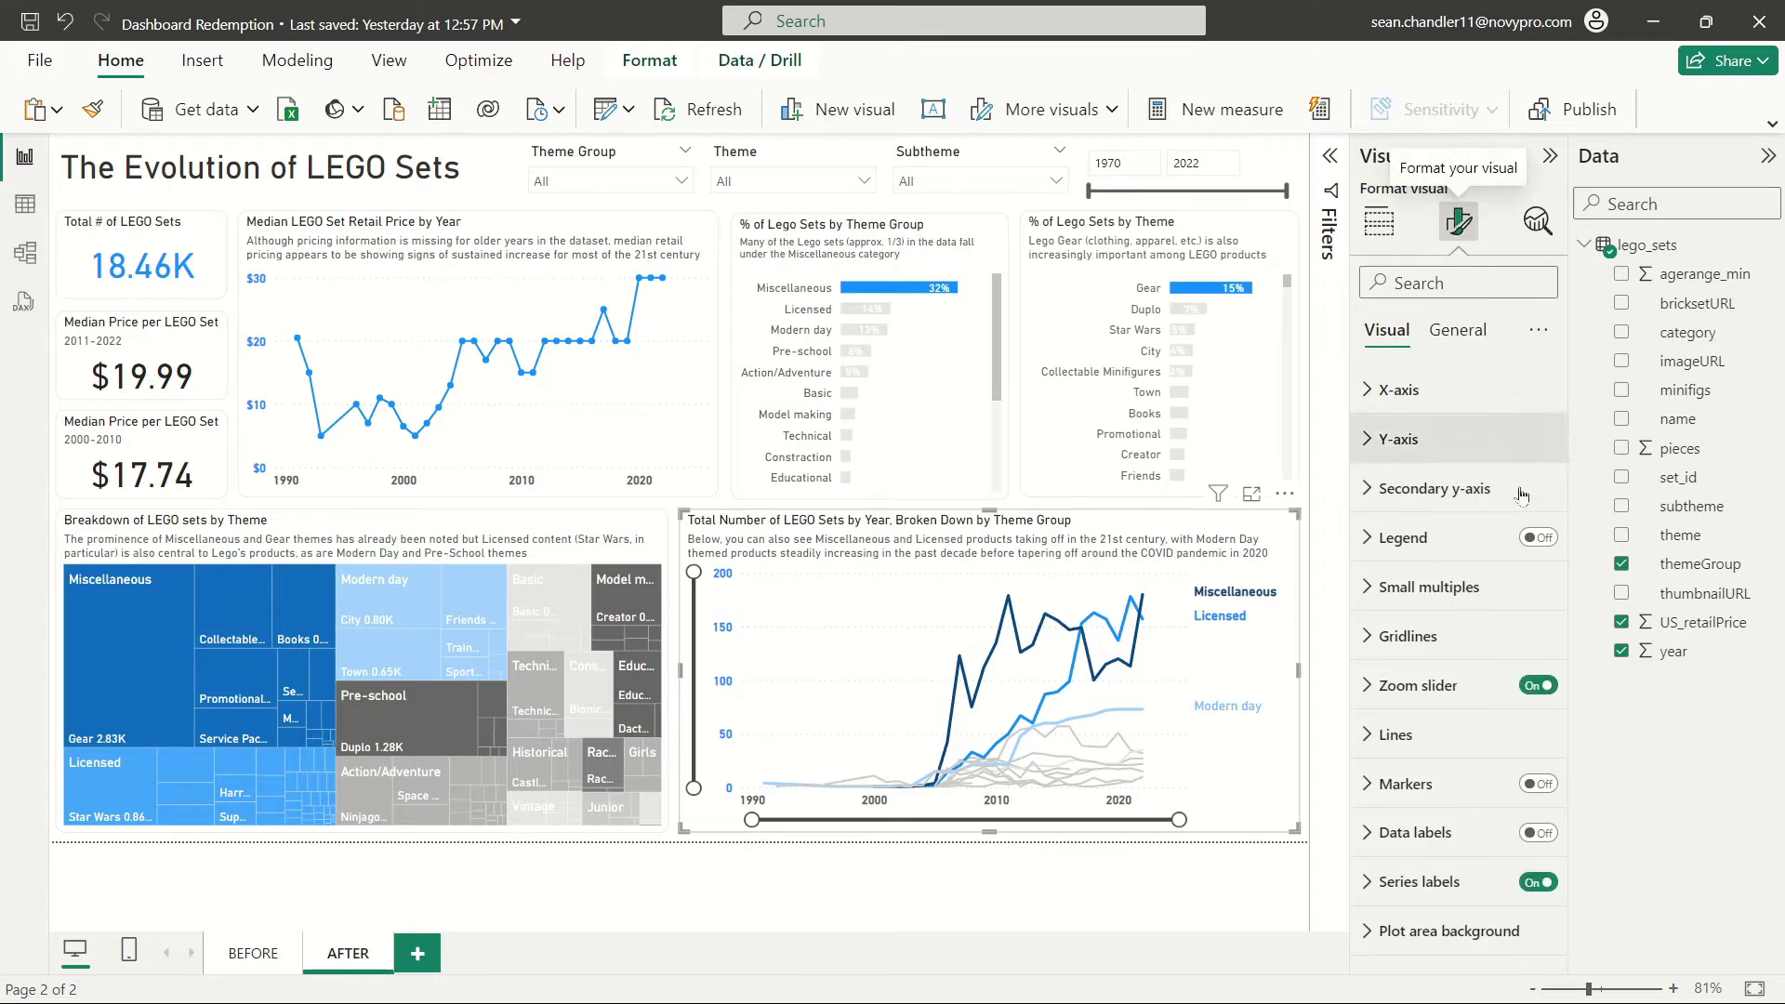
left_click(1456, 332)
left_click(1400, 488)
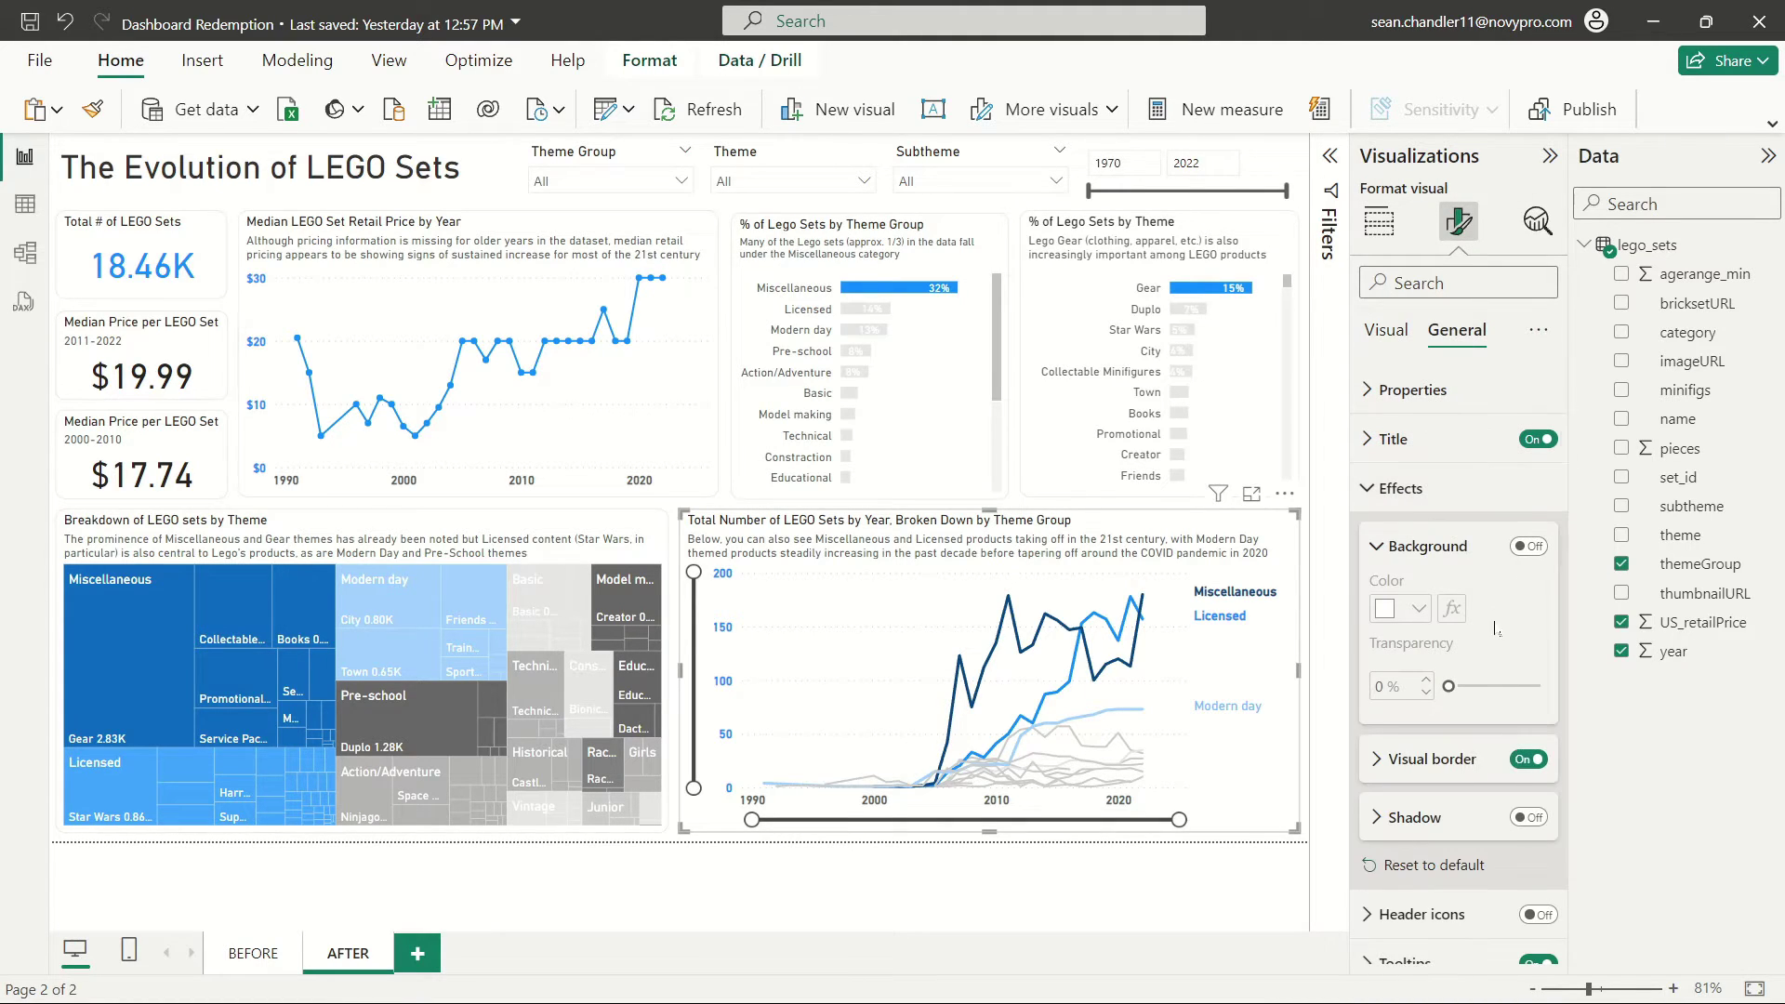
left_click(1528, 818)
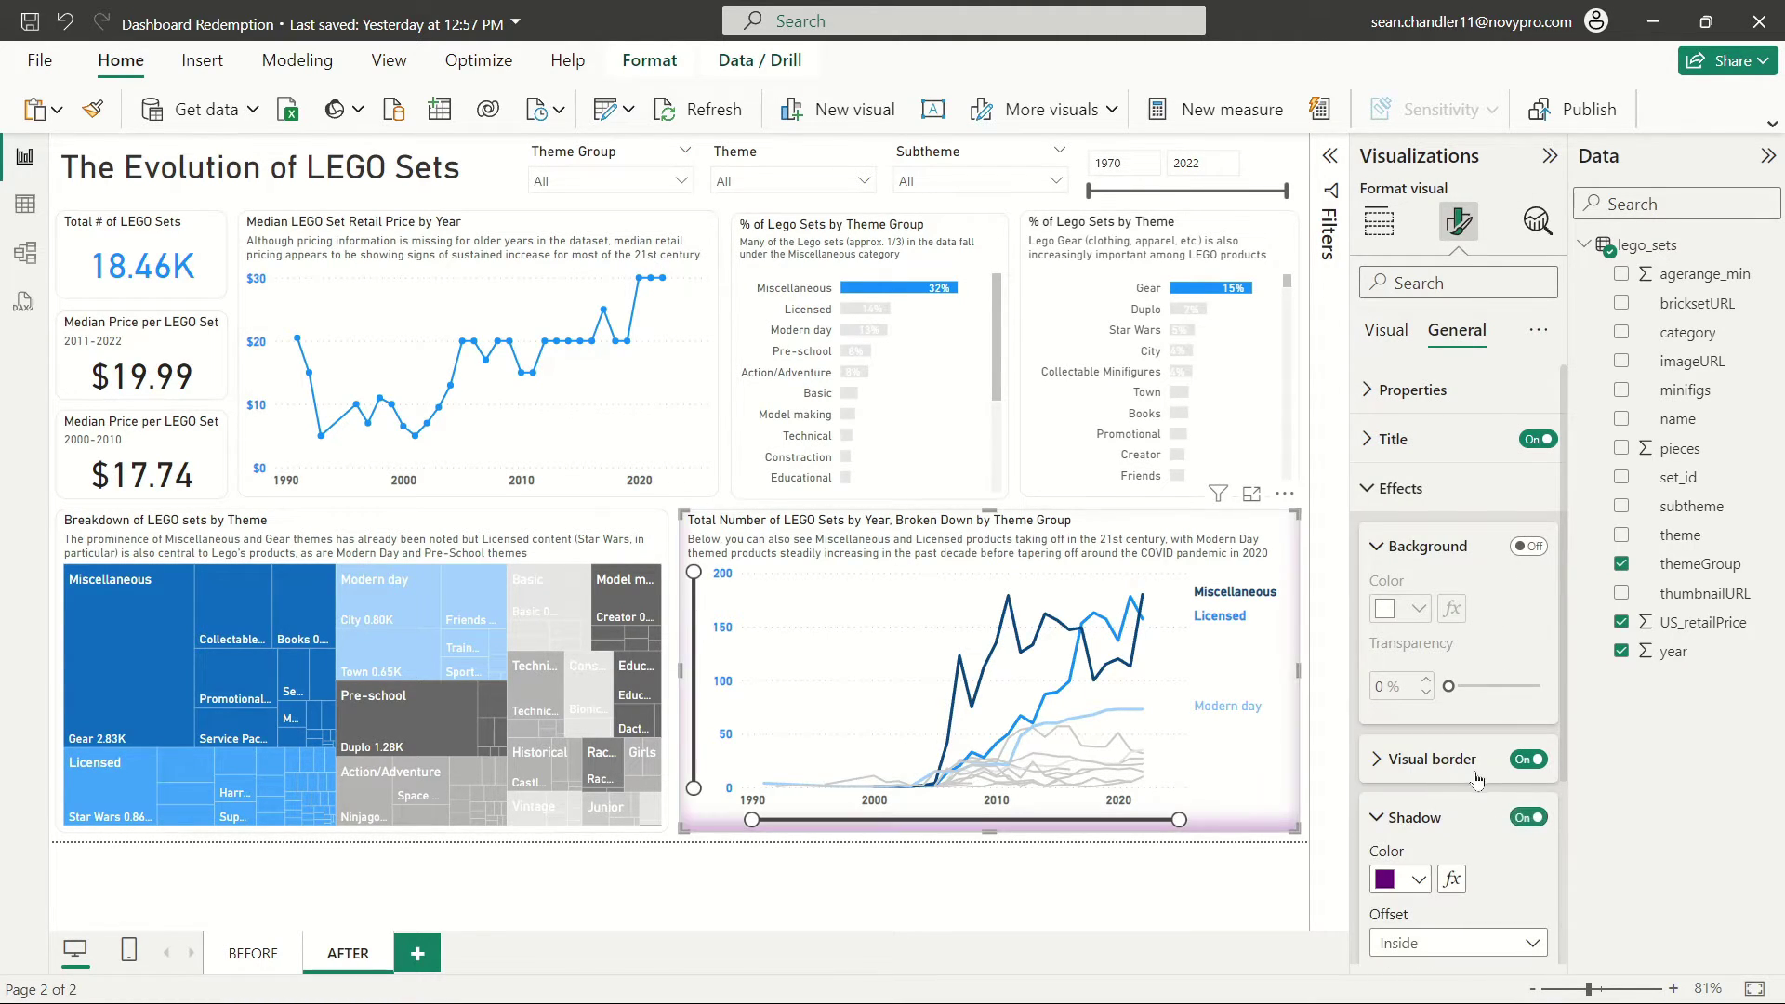
scroll(1462, 785, "down", 2)
scroll(1461, 786, "down", 1)
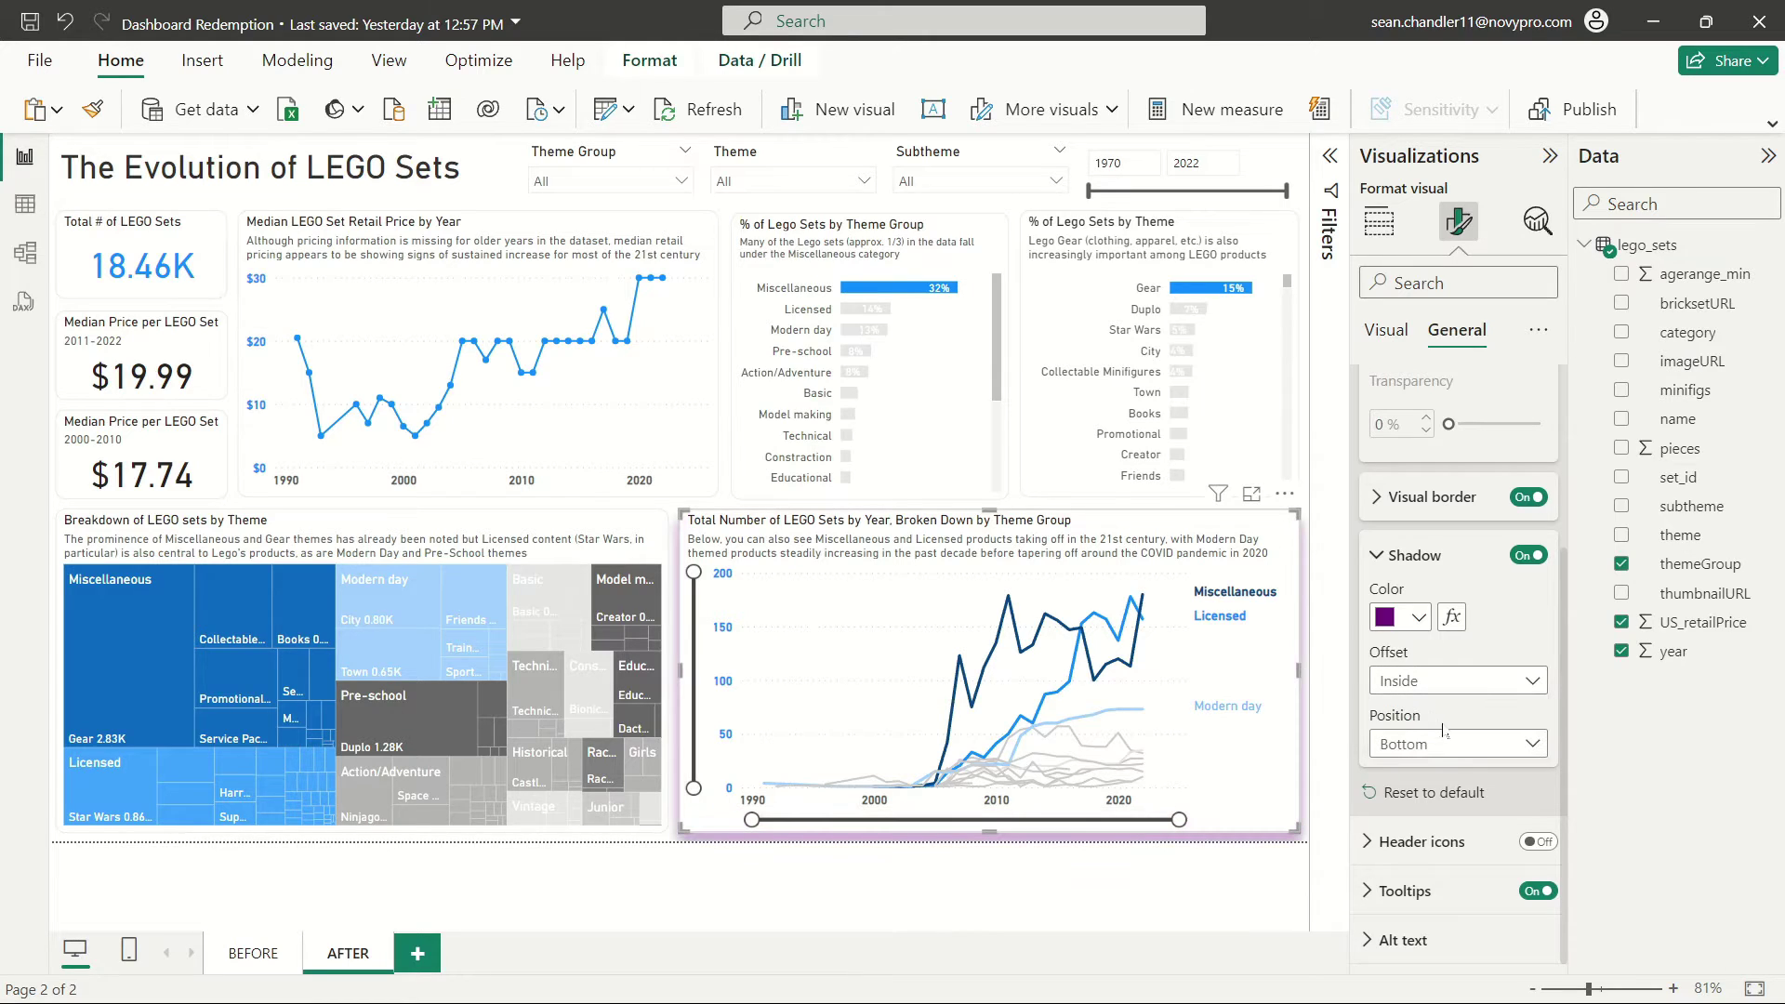
- Set the line chart's shadow to an Outside offset in medium gray and shrink the chart slightly from its lower-left corner
left_click(1456, 745)
left_click(1456, 745)
left_click(1395, 617)
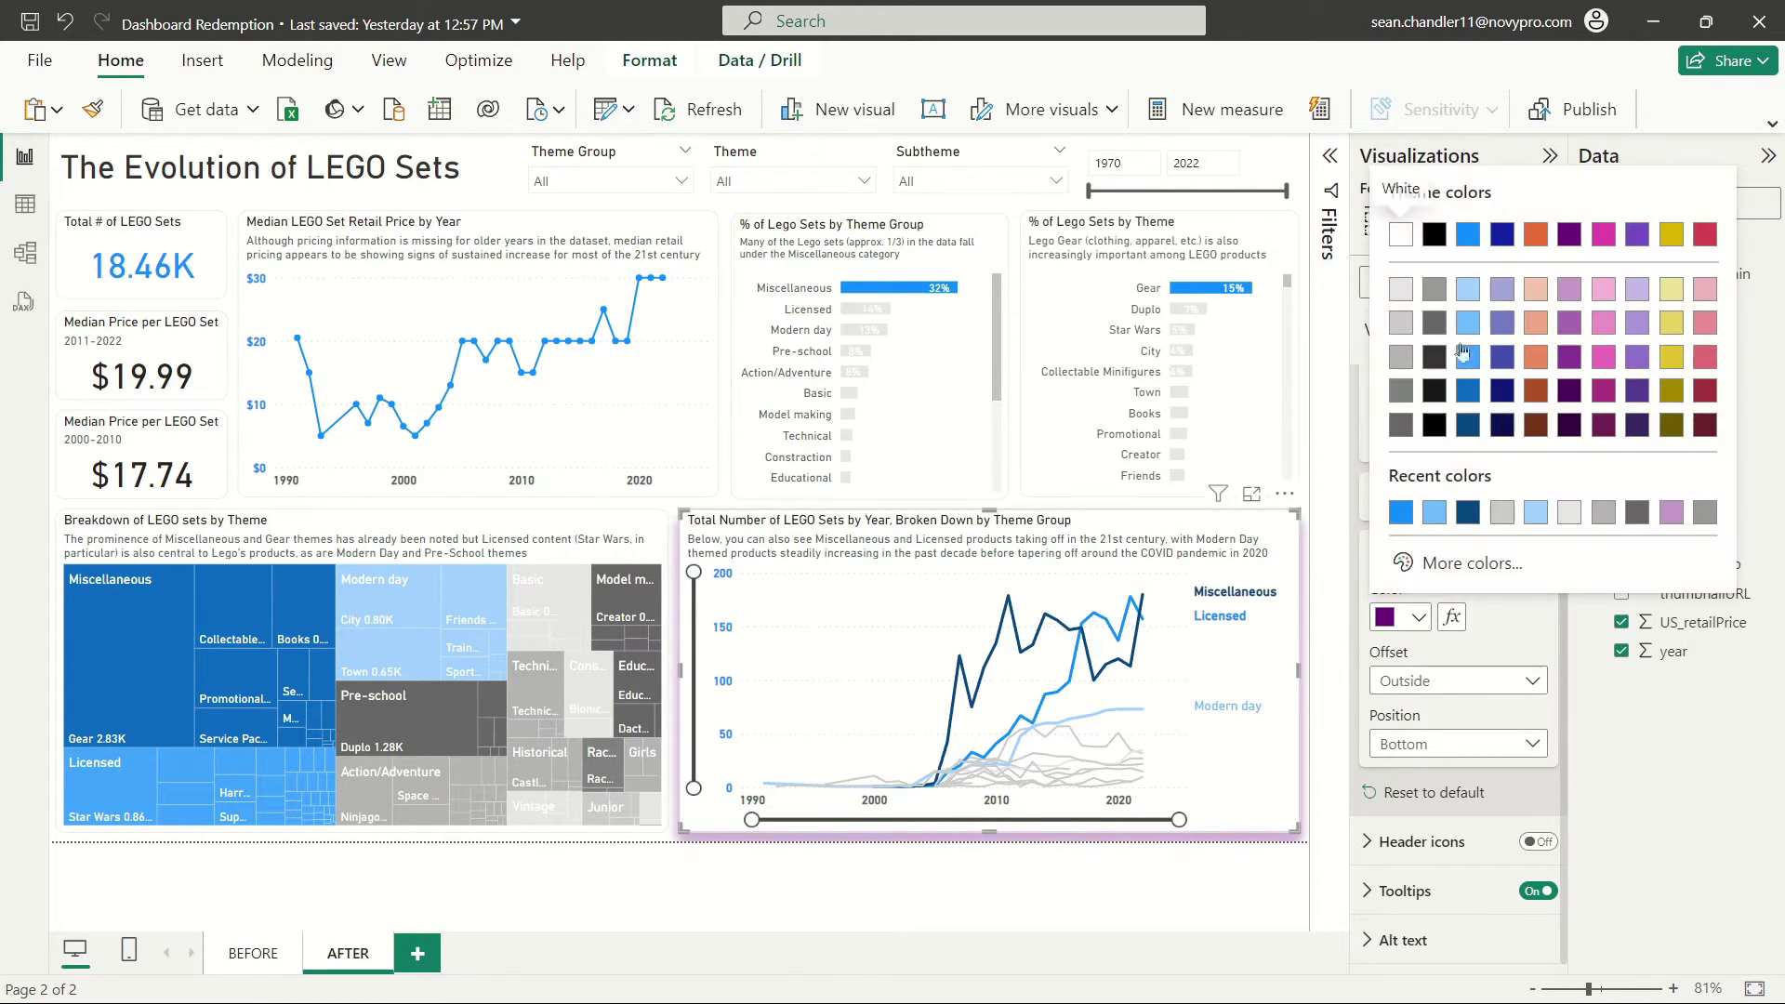
left_click(1401, 390)
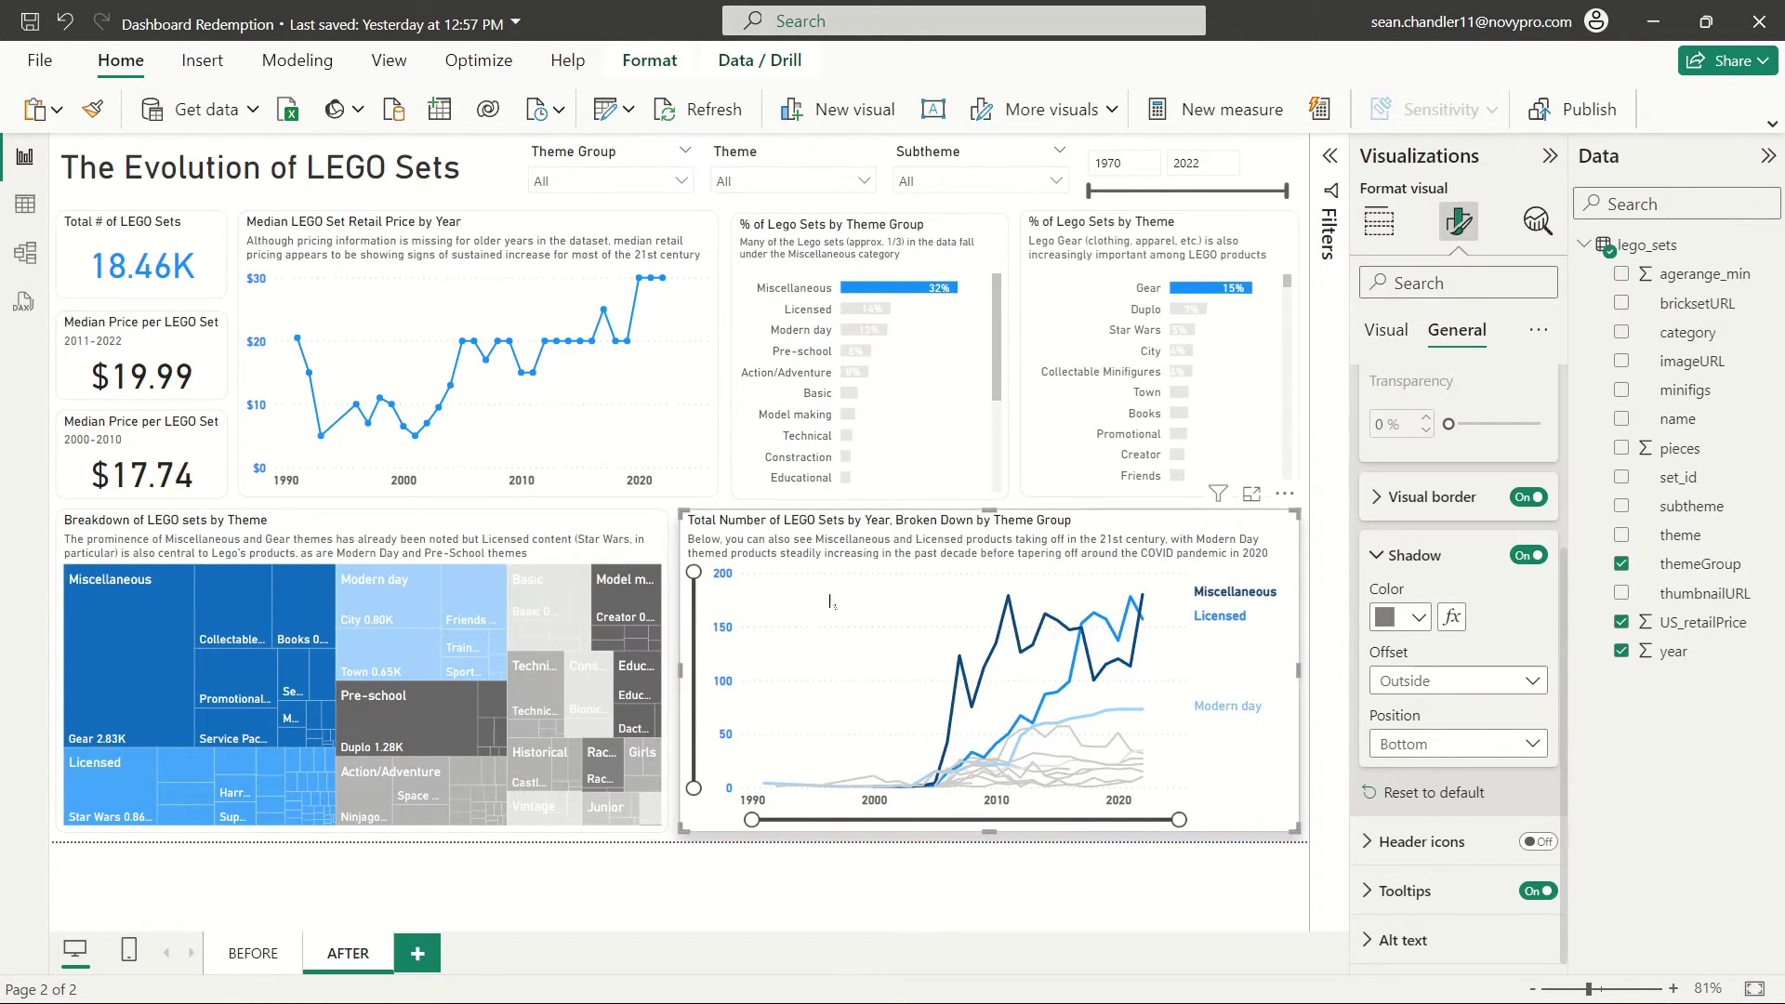
left_click_drag(682, 828, 690, 823)
left_click(871, 851)
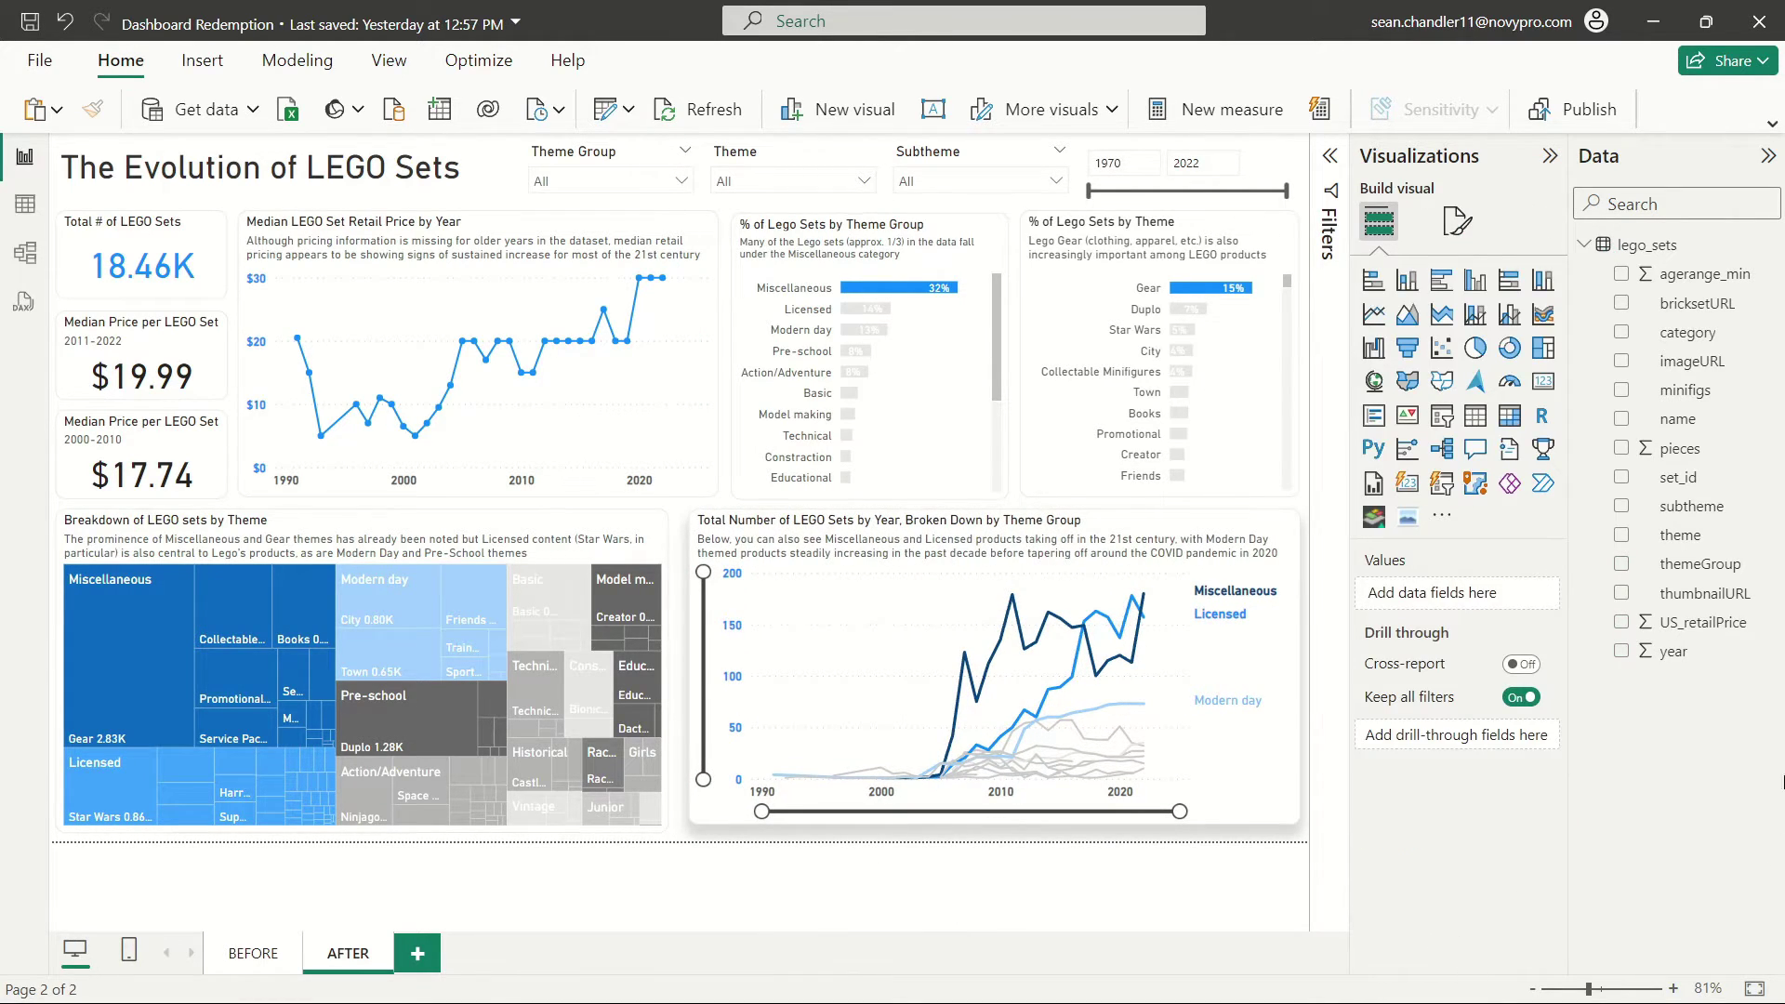
- Turn off the line chart's shadow and enlarge the chart back to its former size from the lower-left corner
left_click(1102, 544)
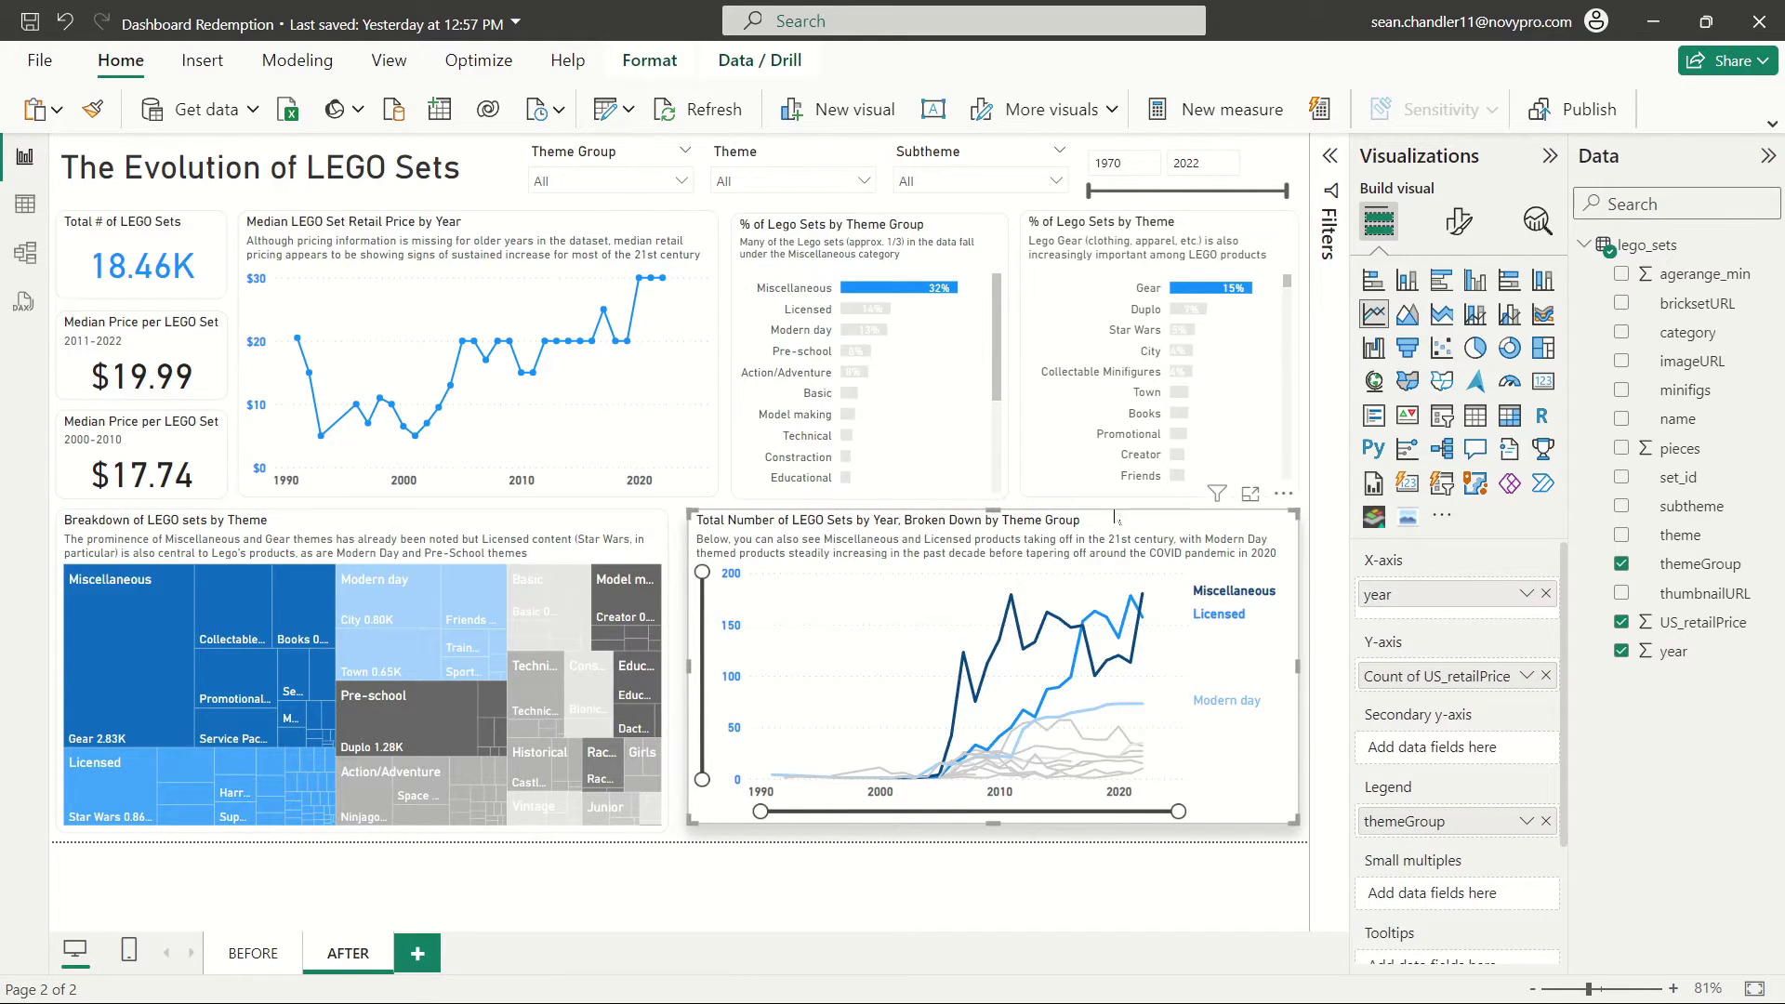
left_click(1459, 221)
left_click(1457, 330)
left_click(1400, 488)
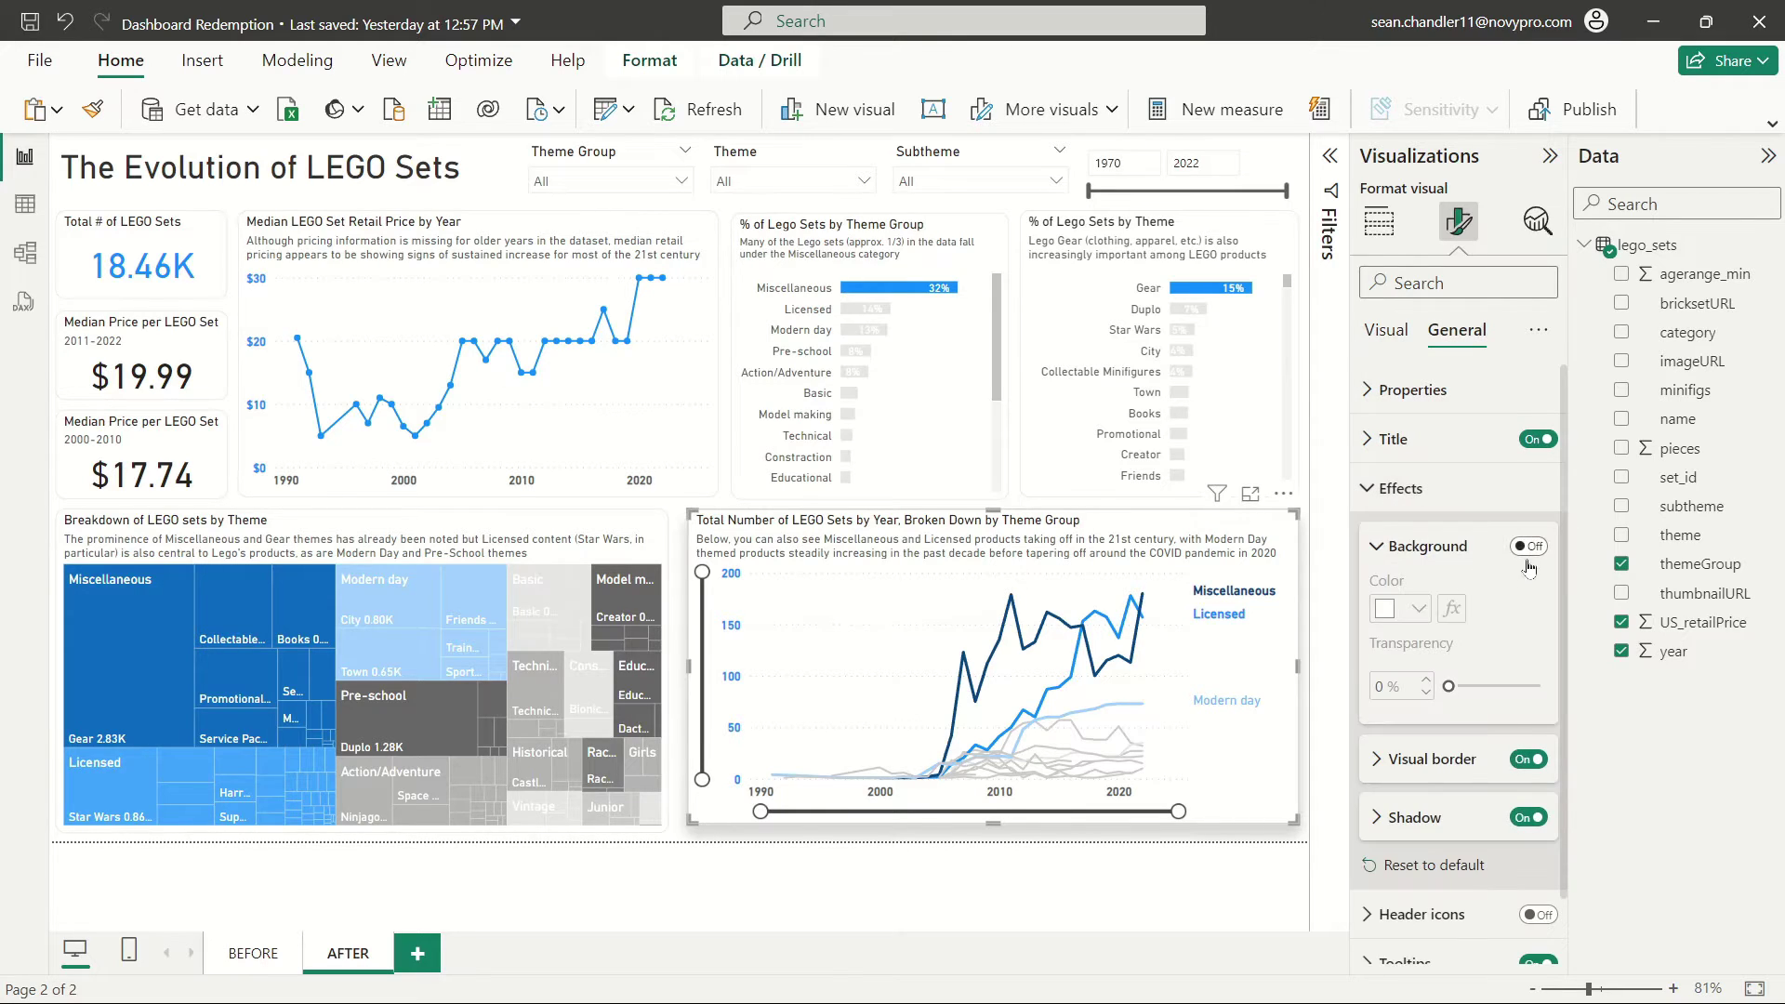
left_click(1528, 817)
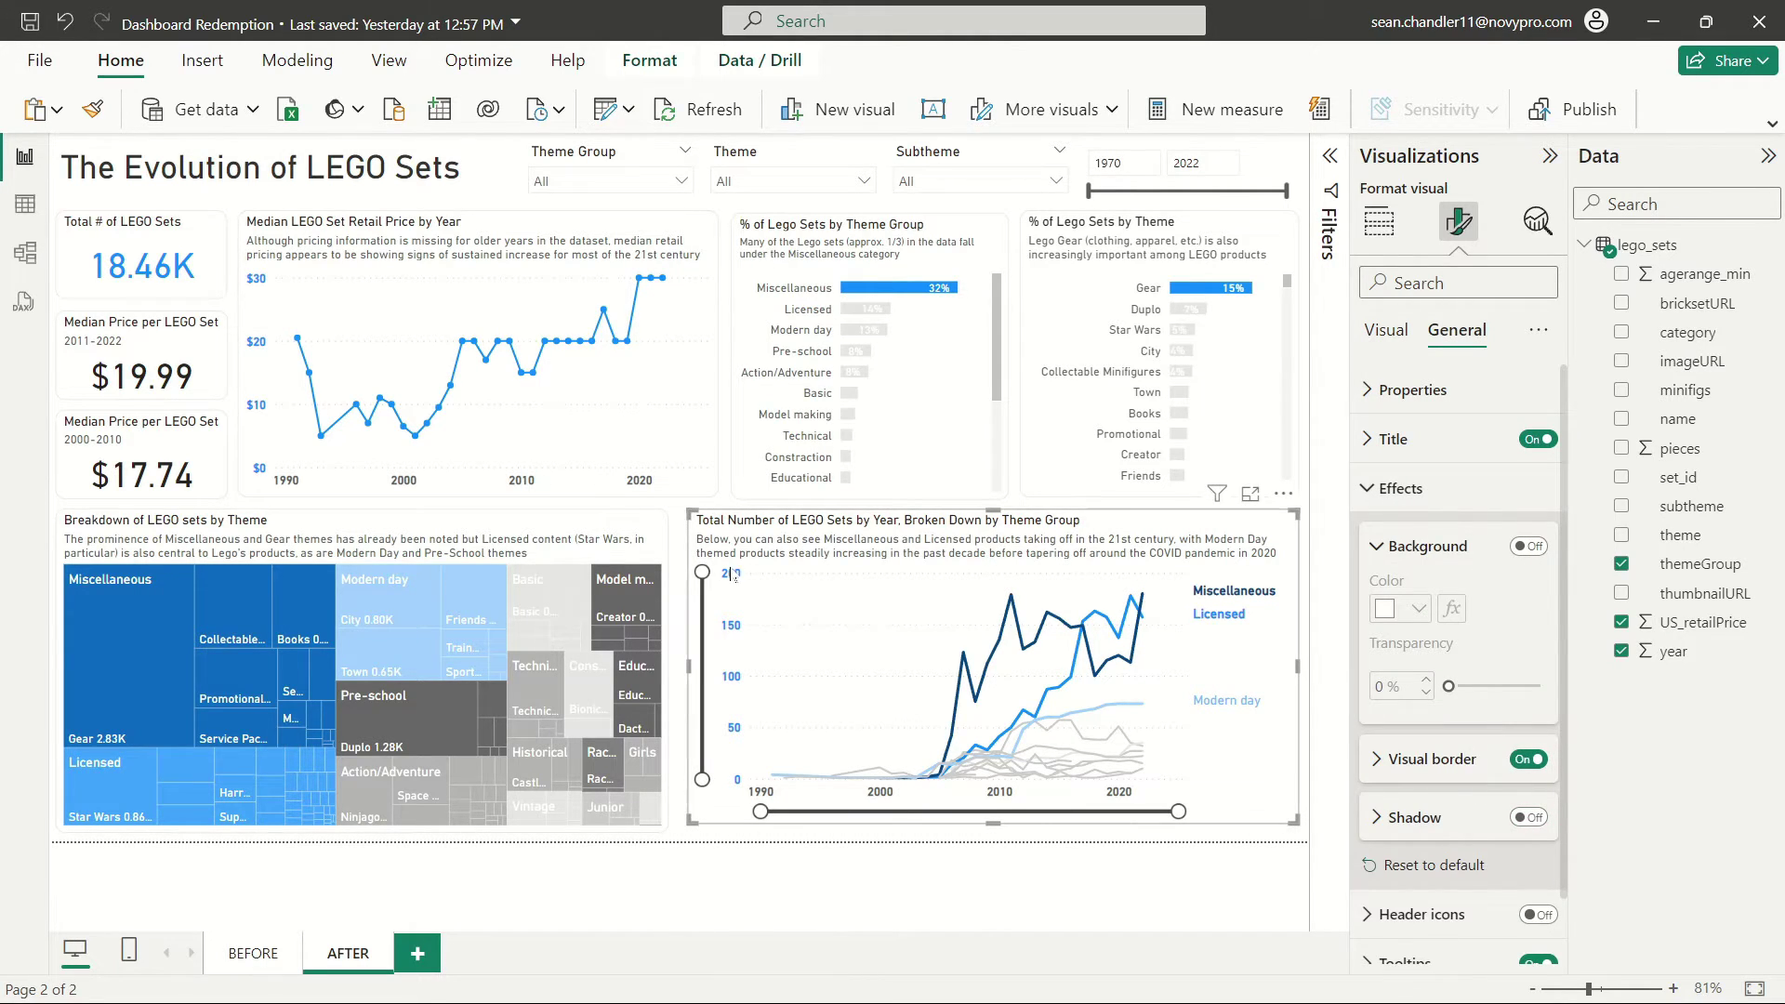
left_click_drag(688, 824, 681, 831)
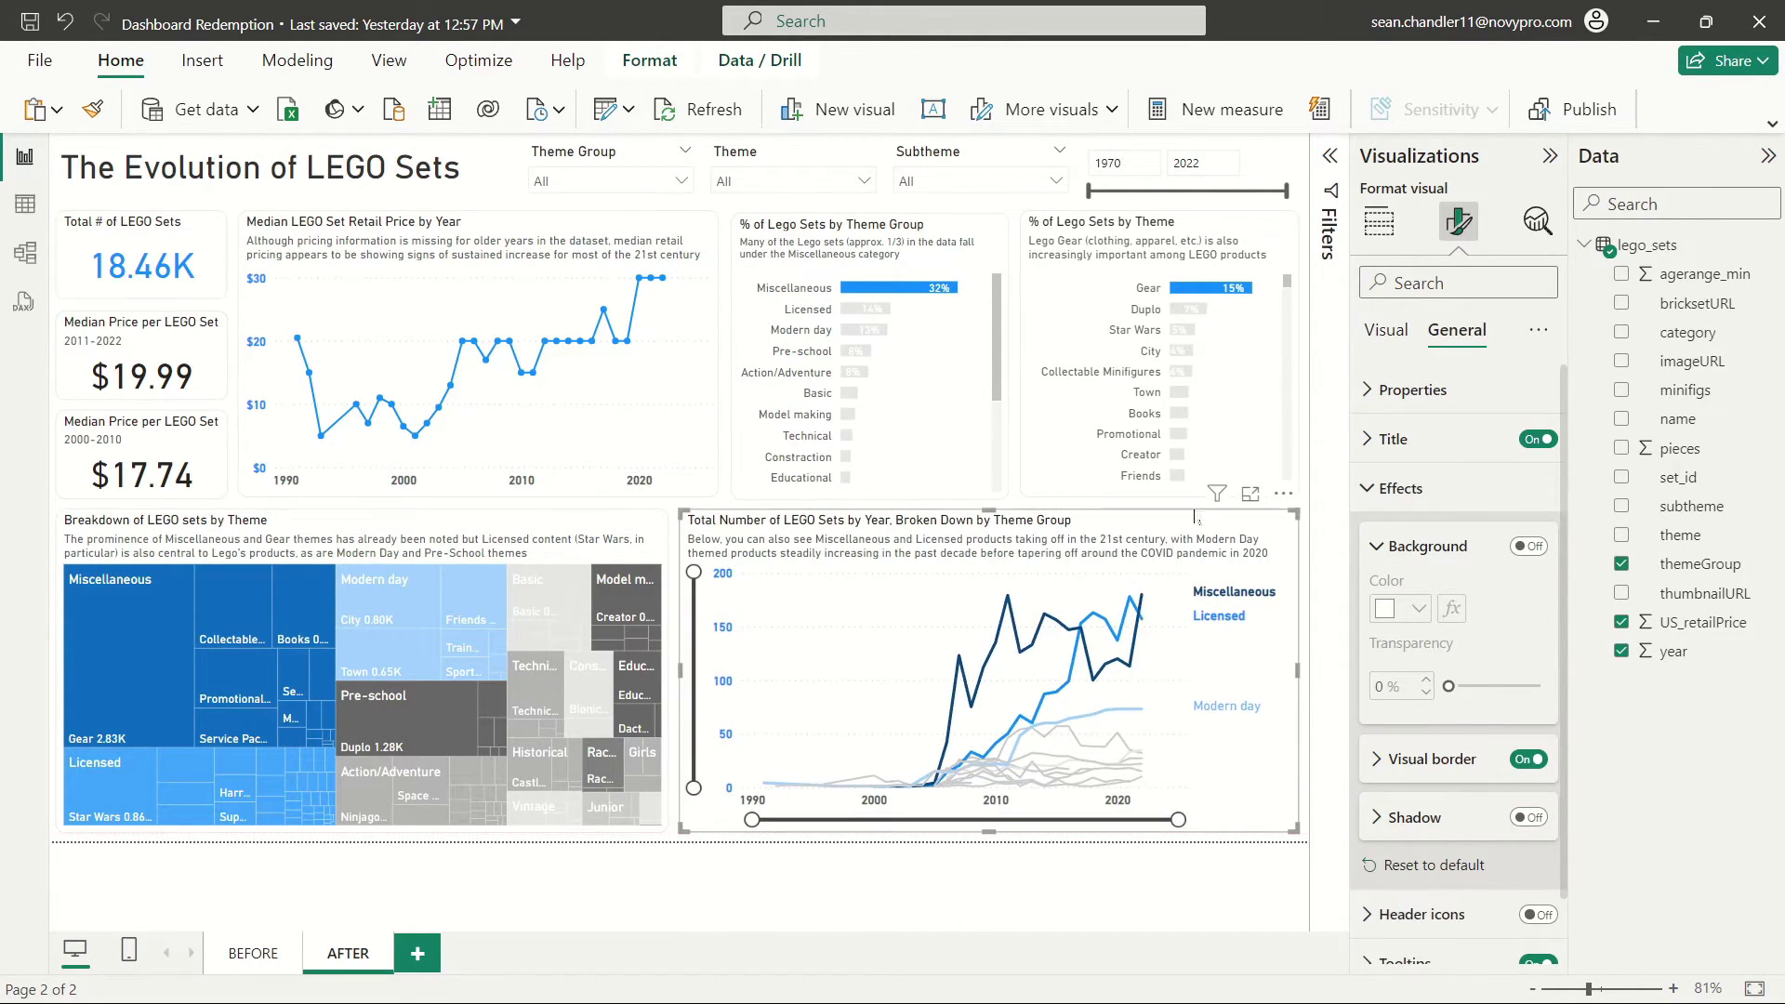
- View the BEFORE page's styling once more and return to the AFTER page
left_click(246, 955)
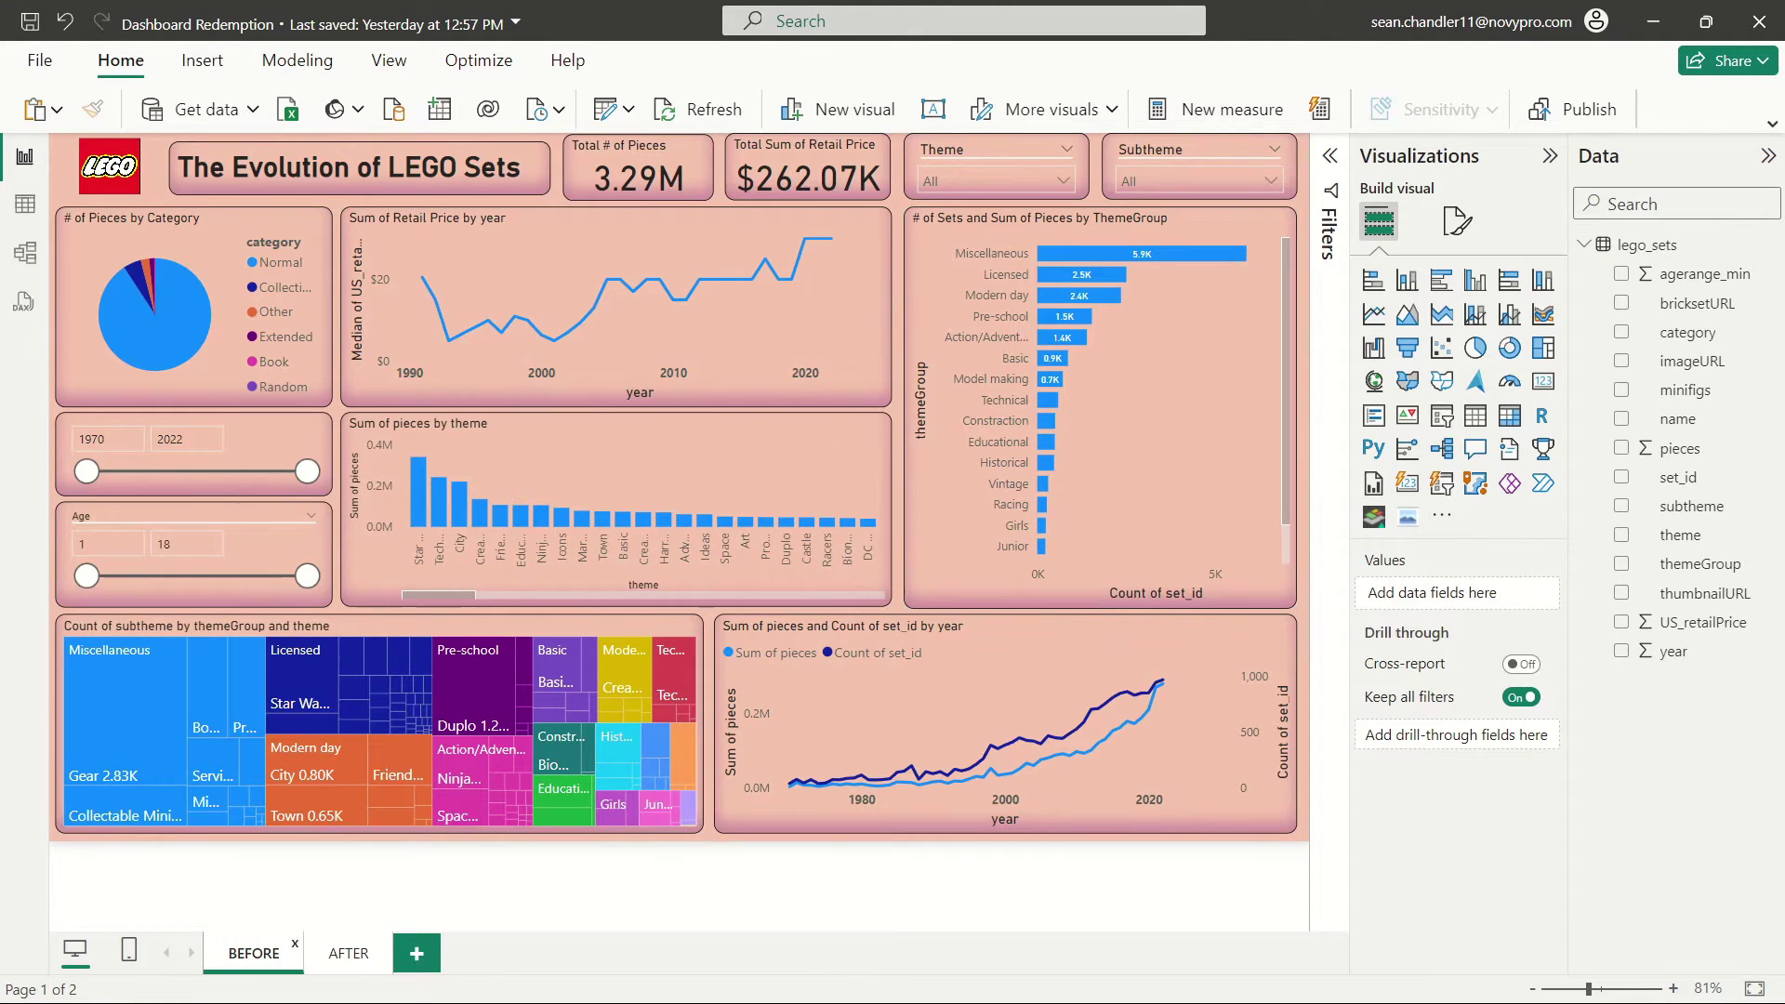
left_click(362, 952)
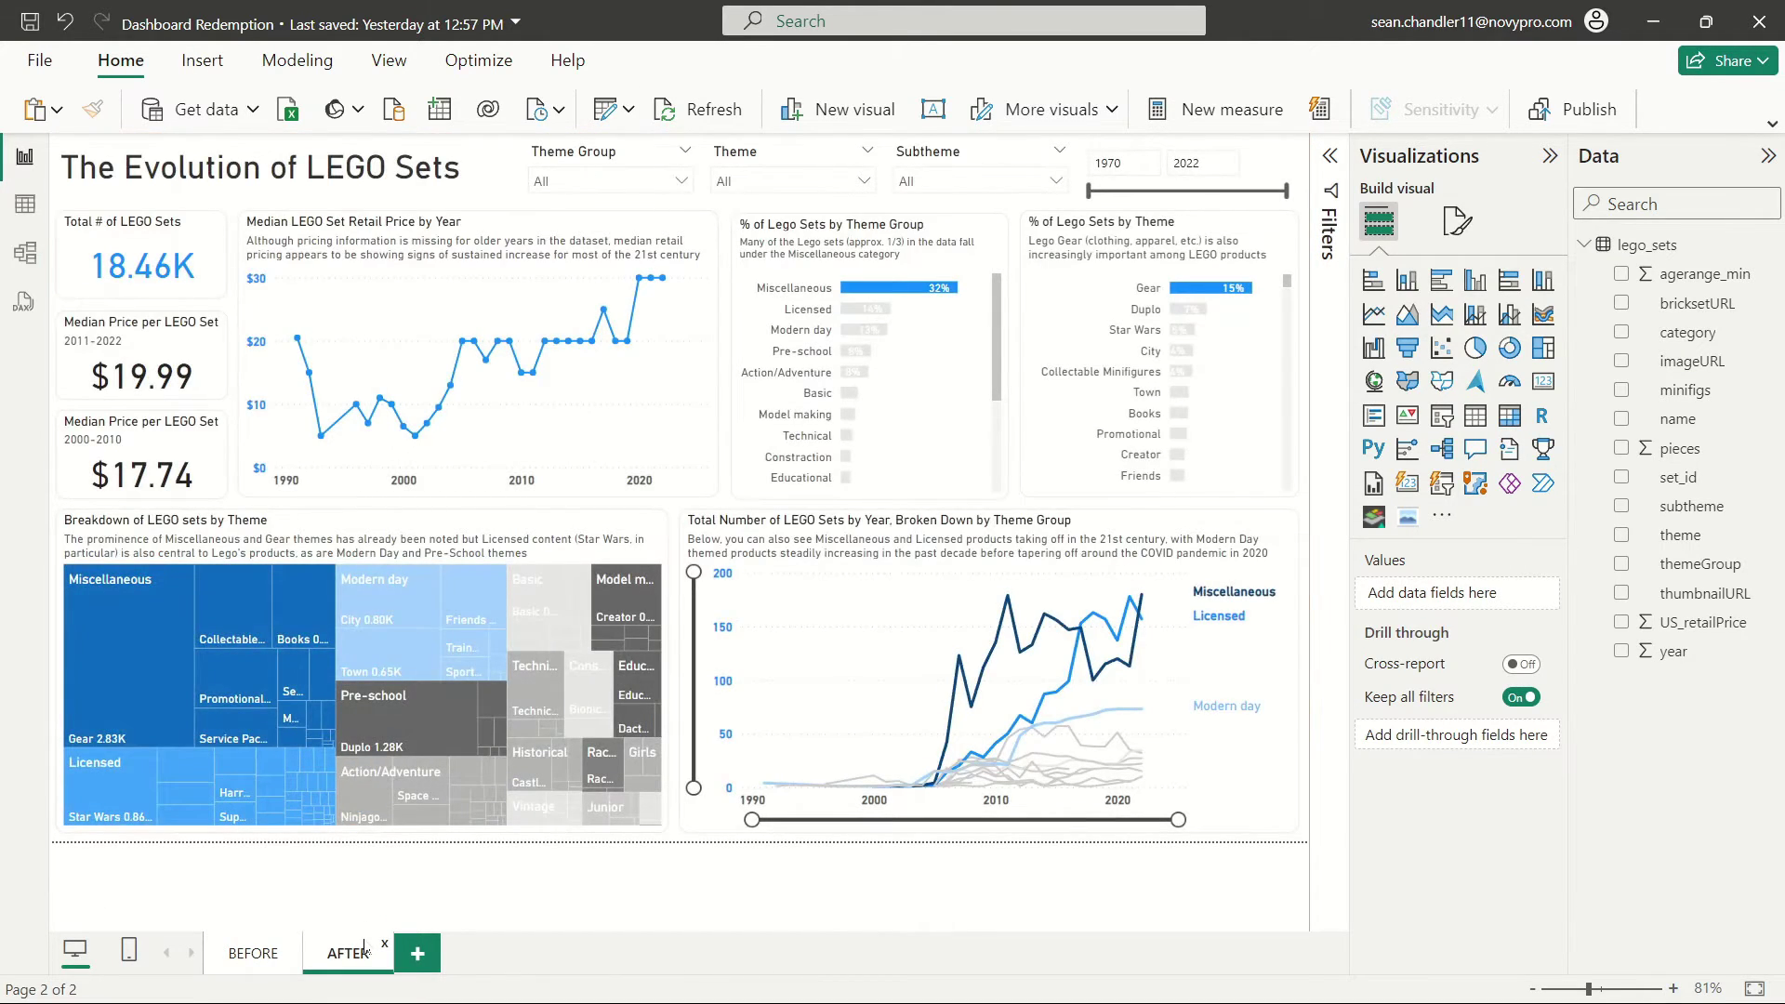